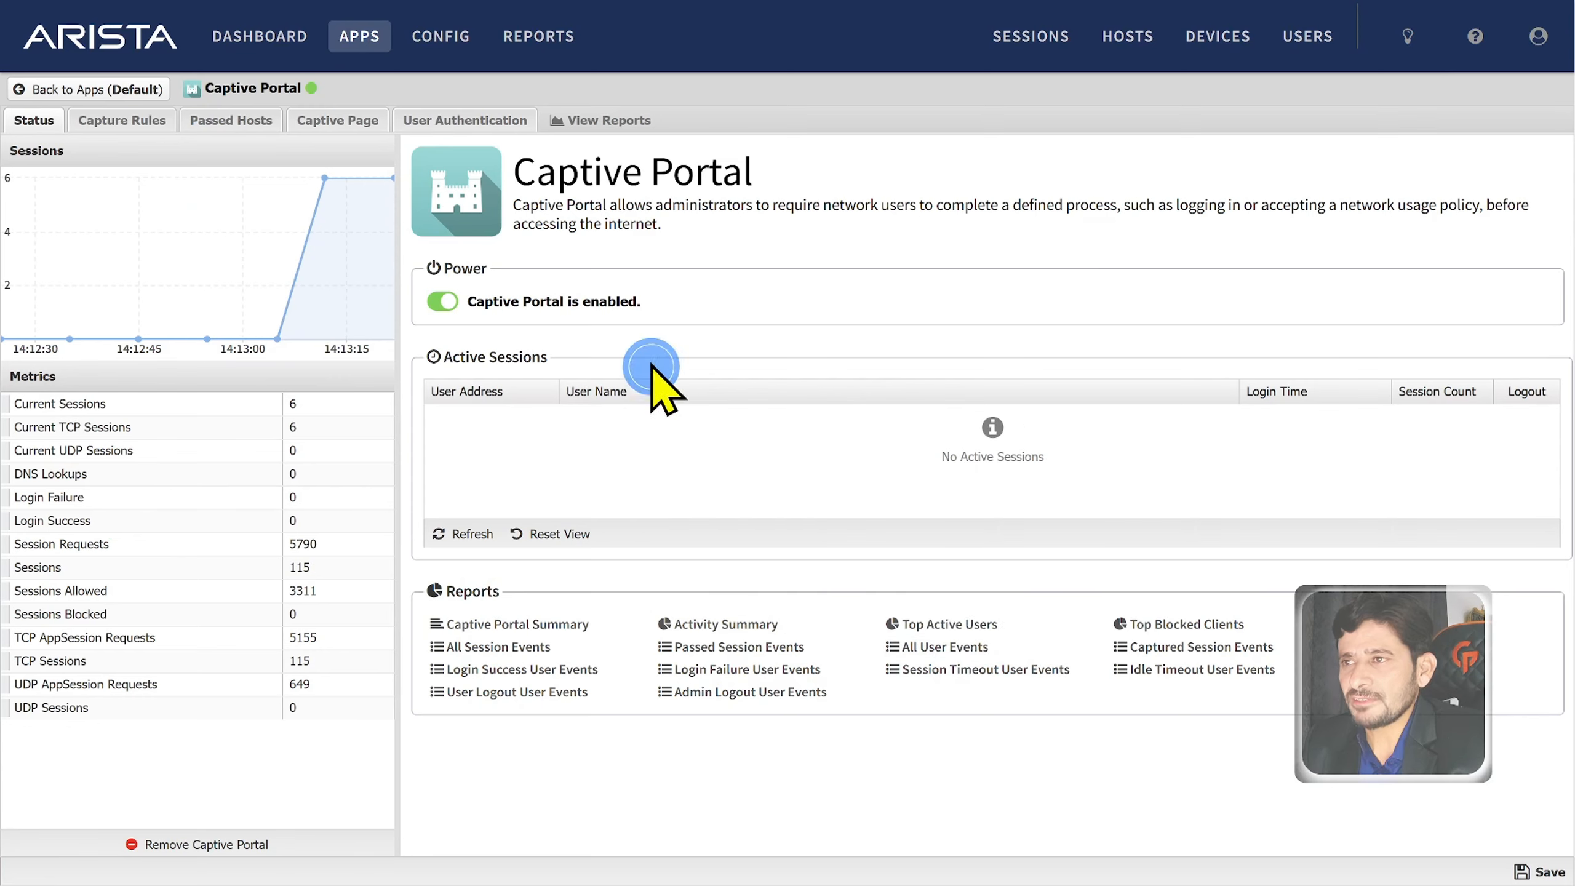
- Open the Captive Portal's captive page settings, preview the welcome page, and continue through it
left_click(122, 120)
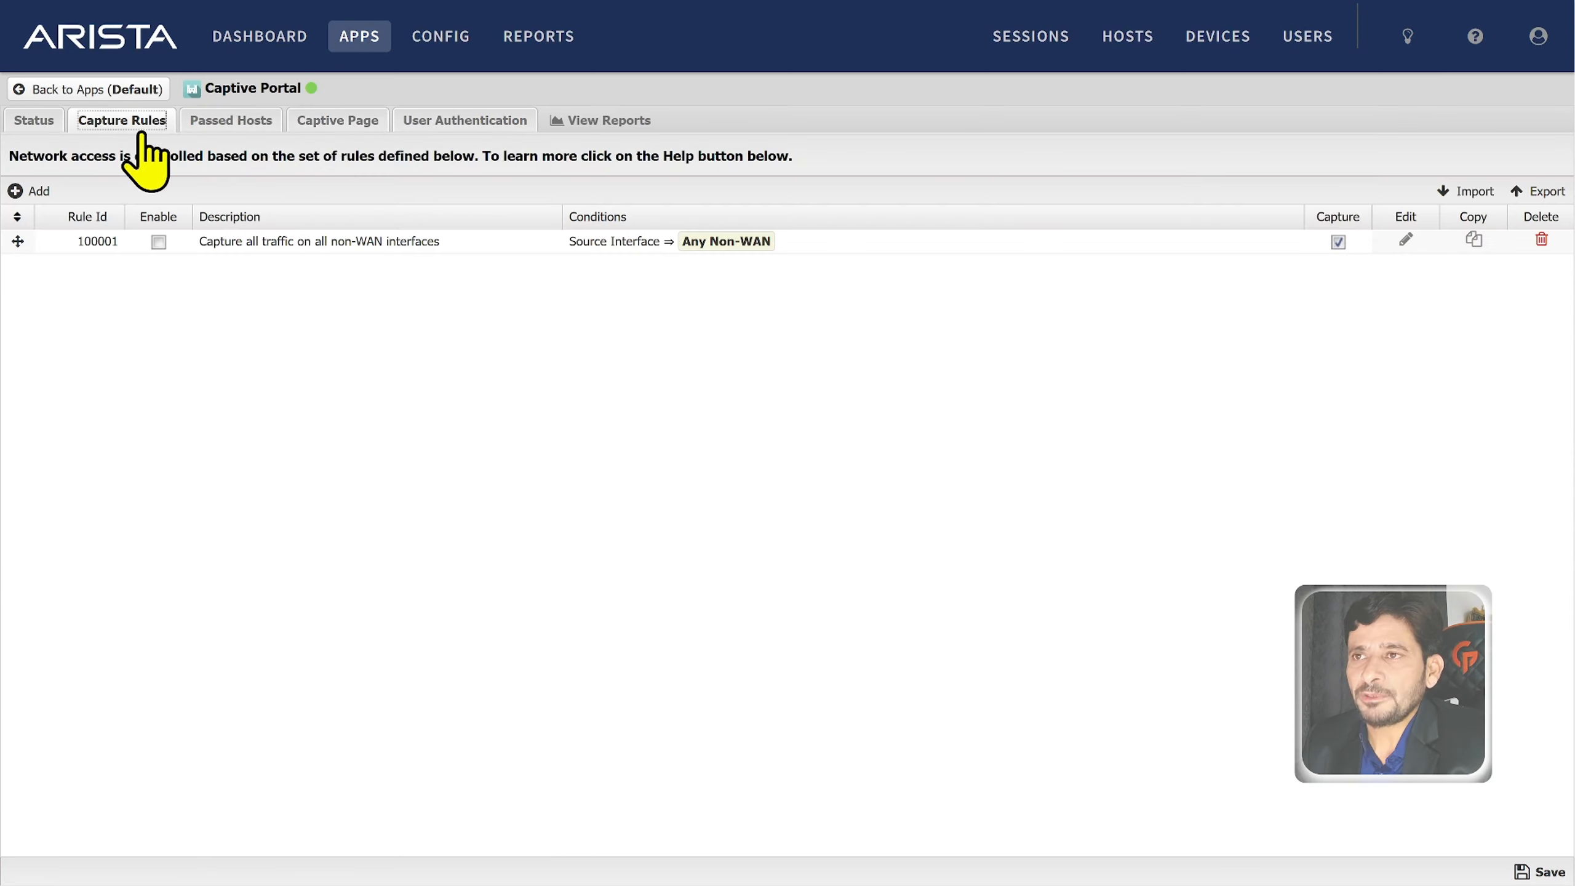
left_click(363, 123)
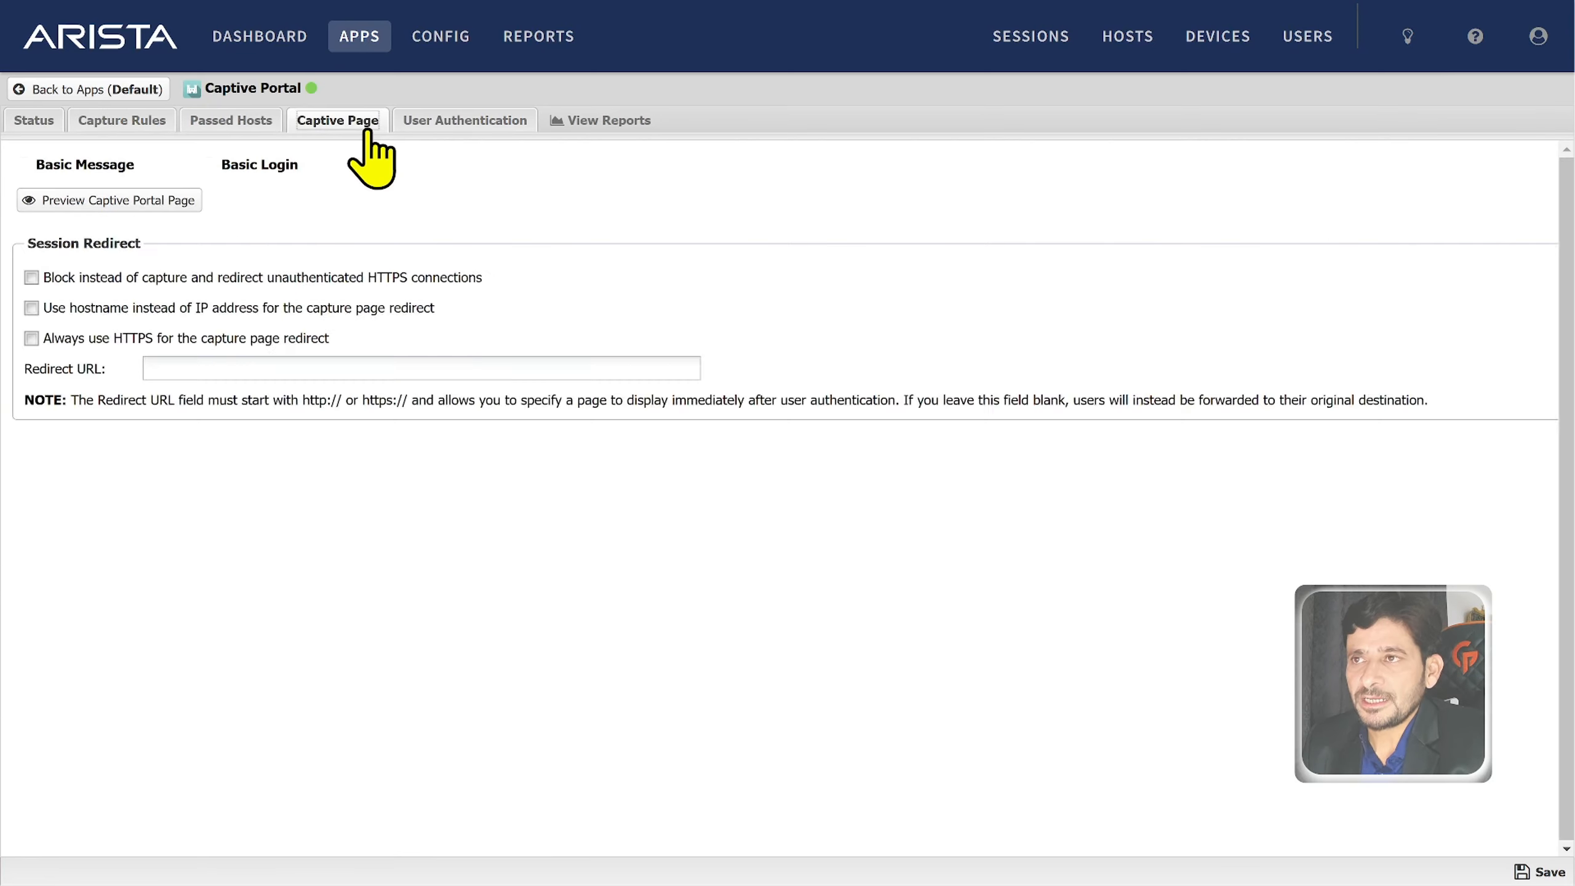
left_click(160, 204)
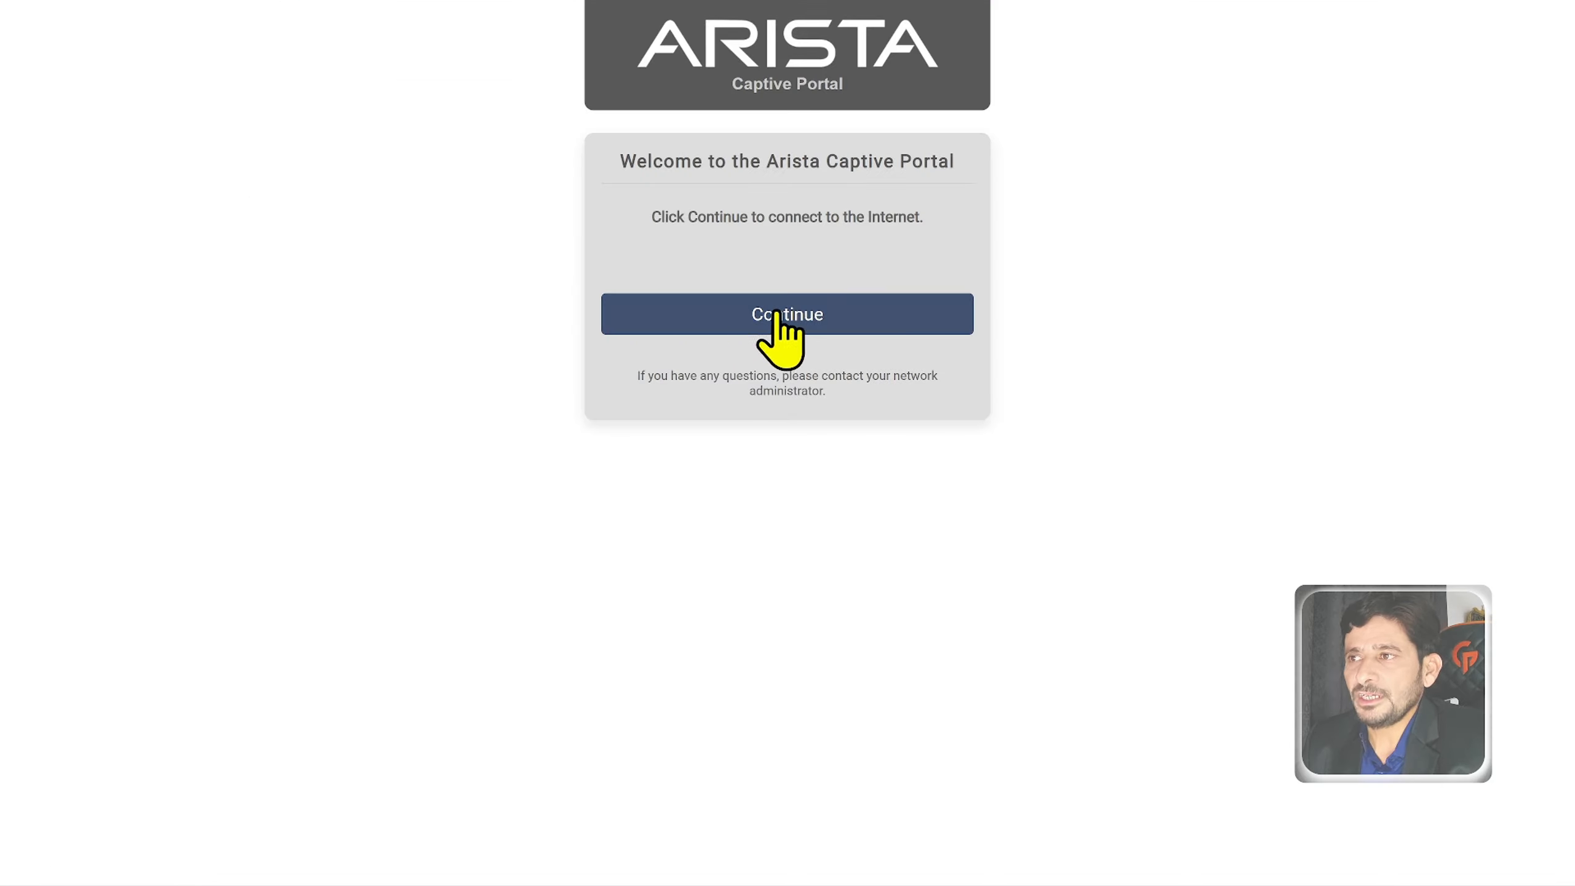
key("F11")
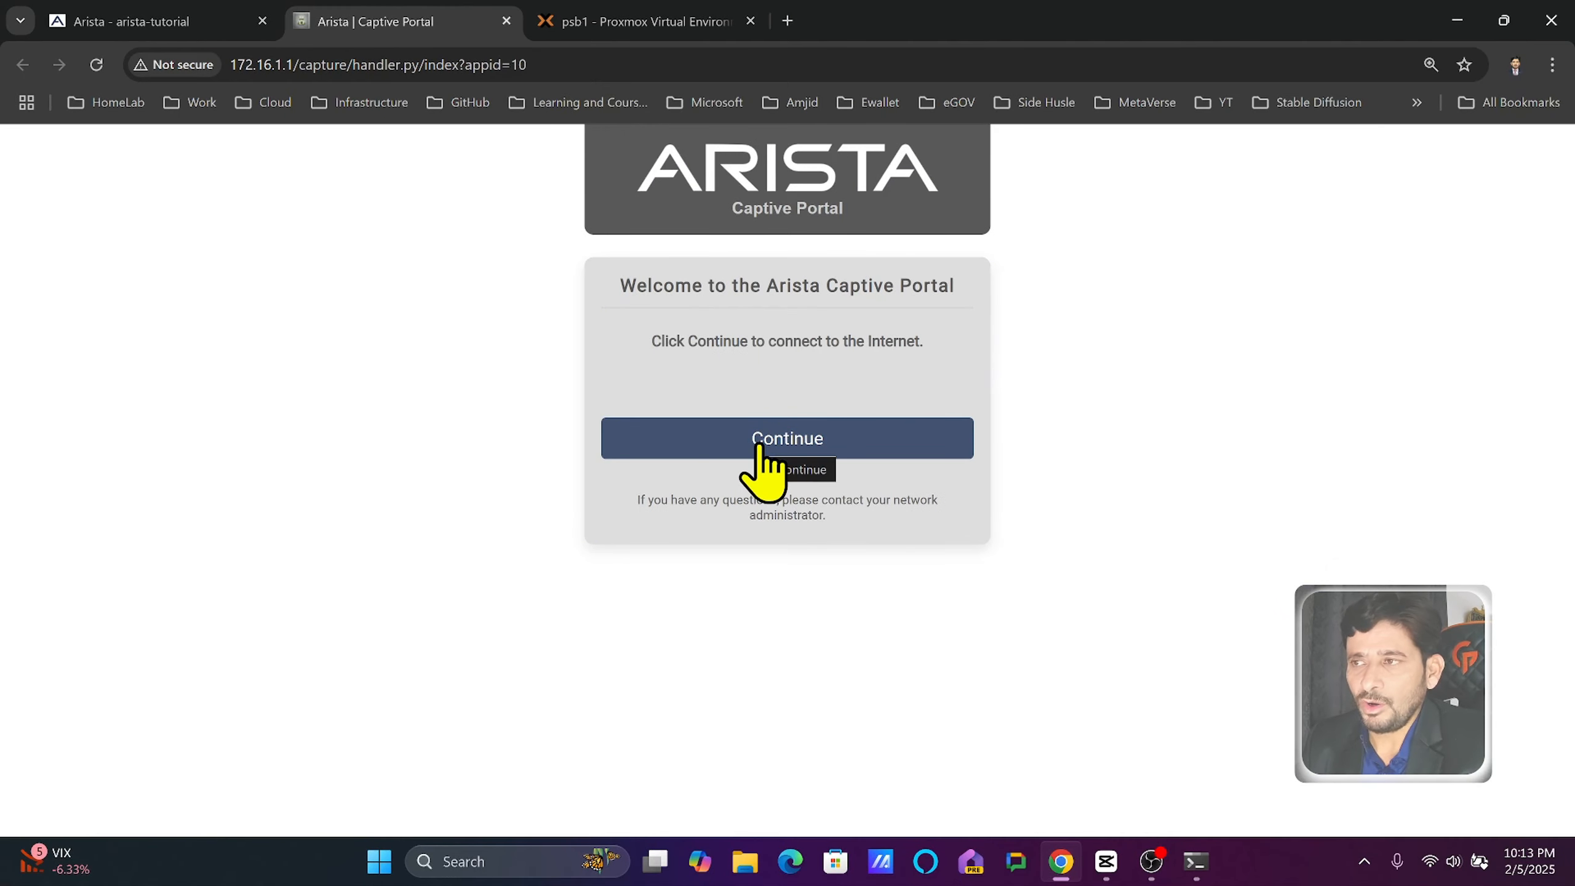
left_click(753, 441)
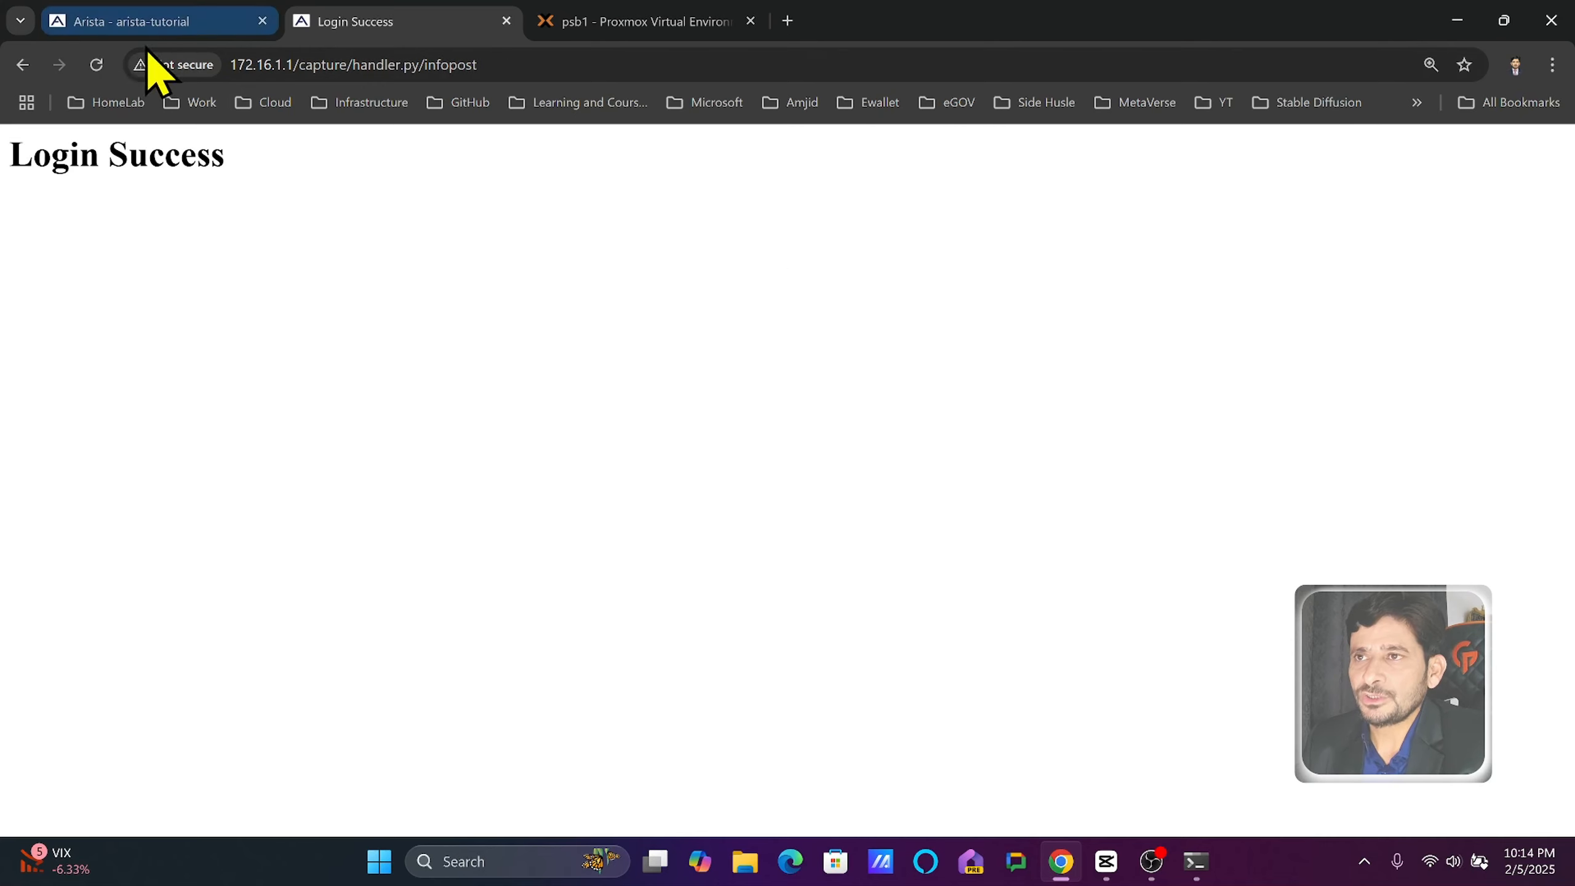
- Switch the captive page to Basic Login, review its configuration options, and save the settings
left_click(101, 26)
left_click(259, 289)
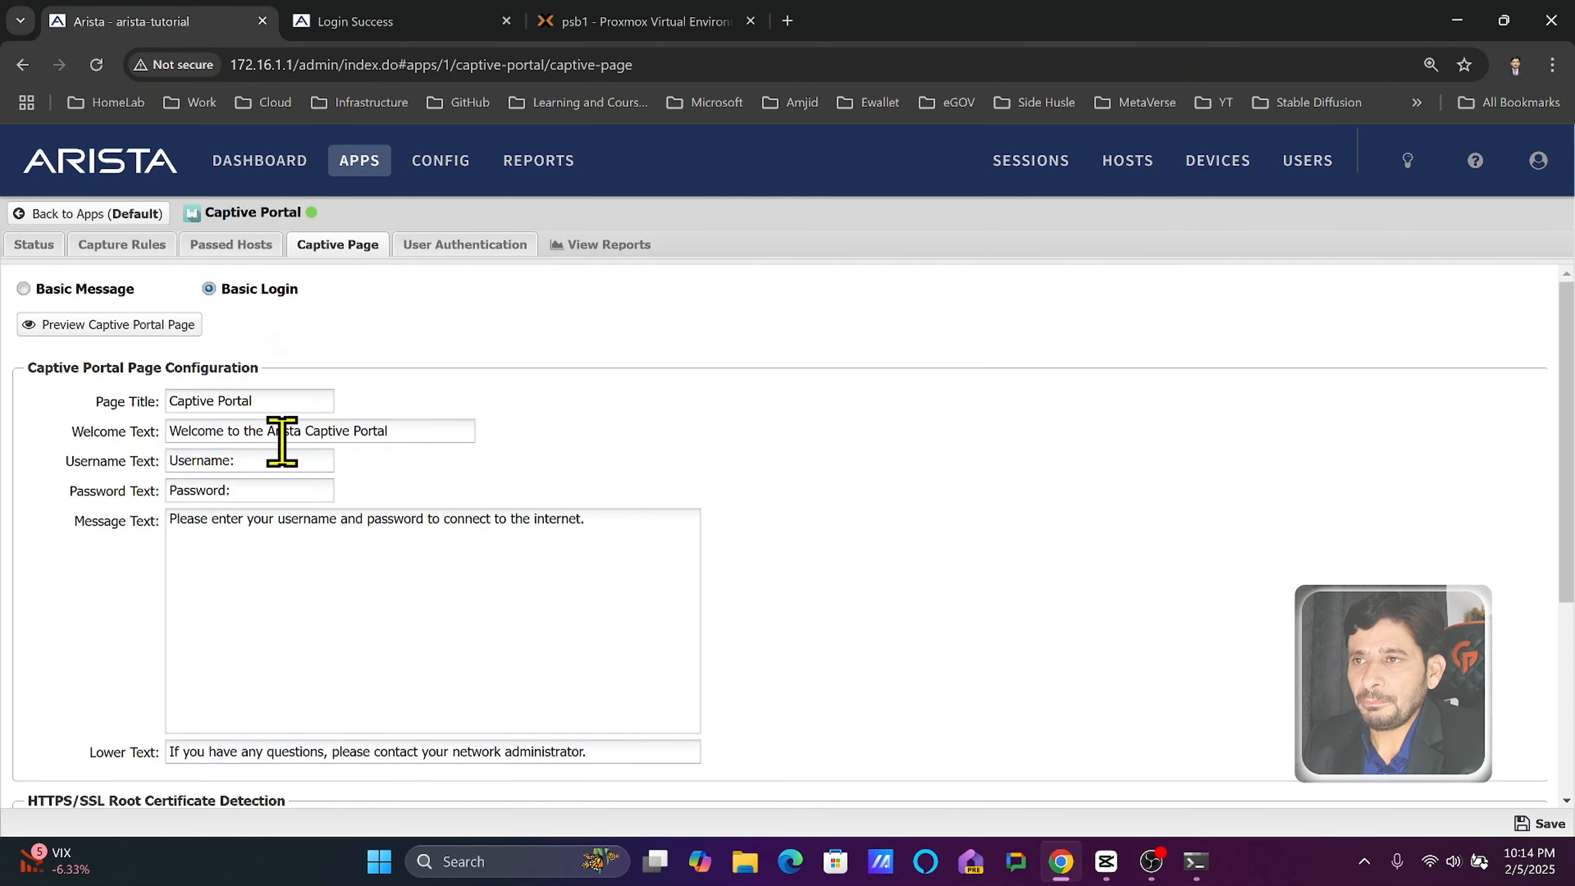
scroll(277, 490, "down", 5)
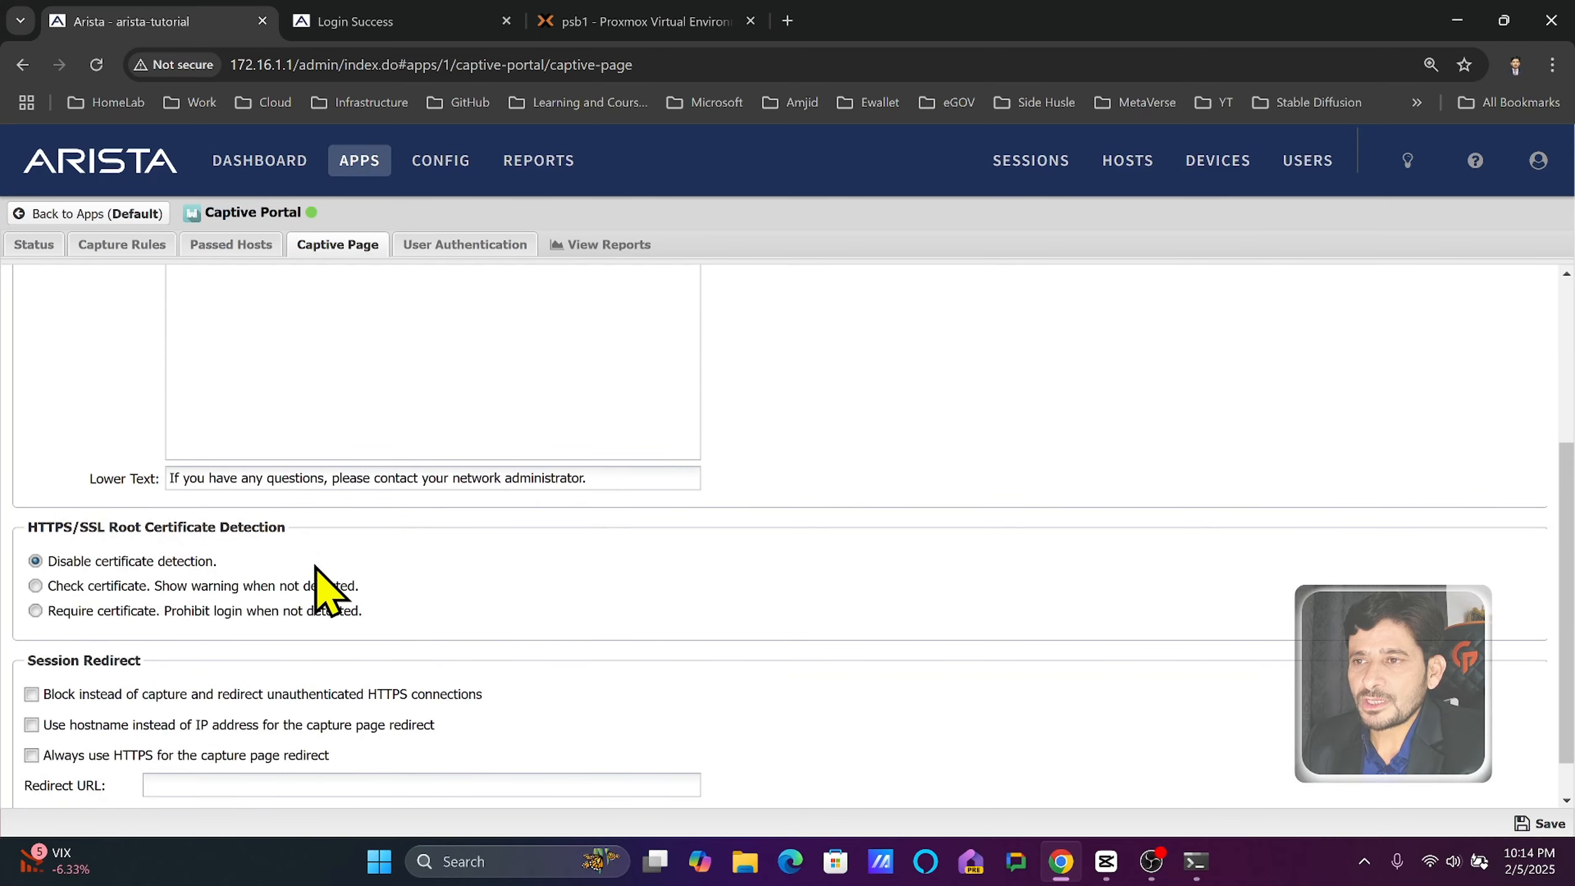
scroll(1030, 623, "up", 5)
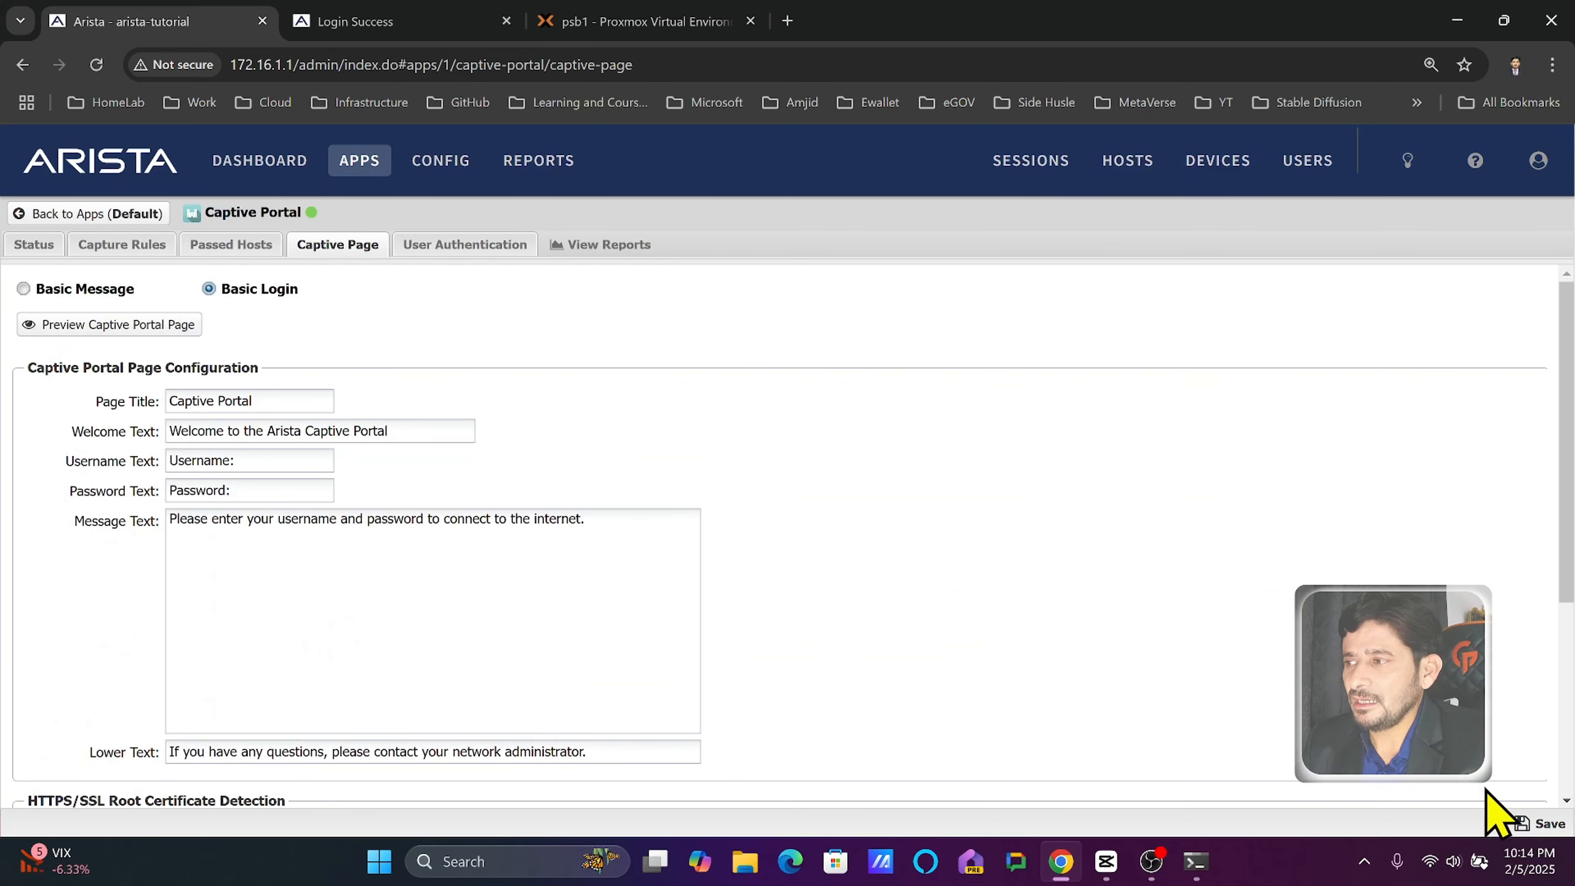
left_click(1528, 825)
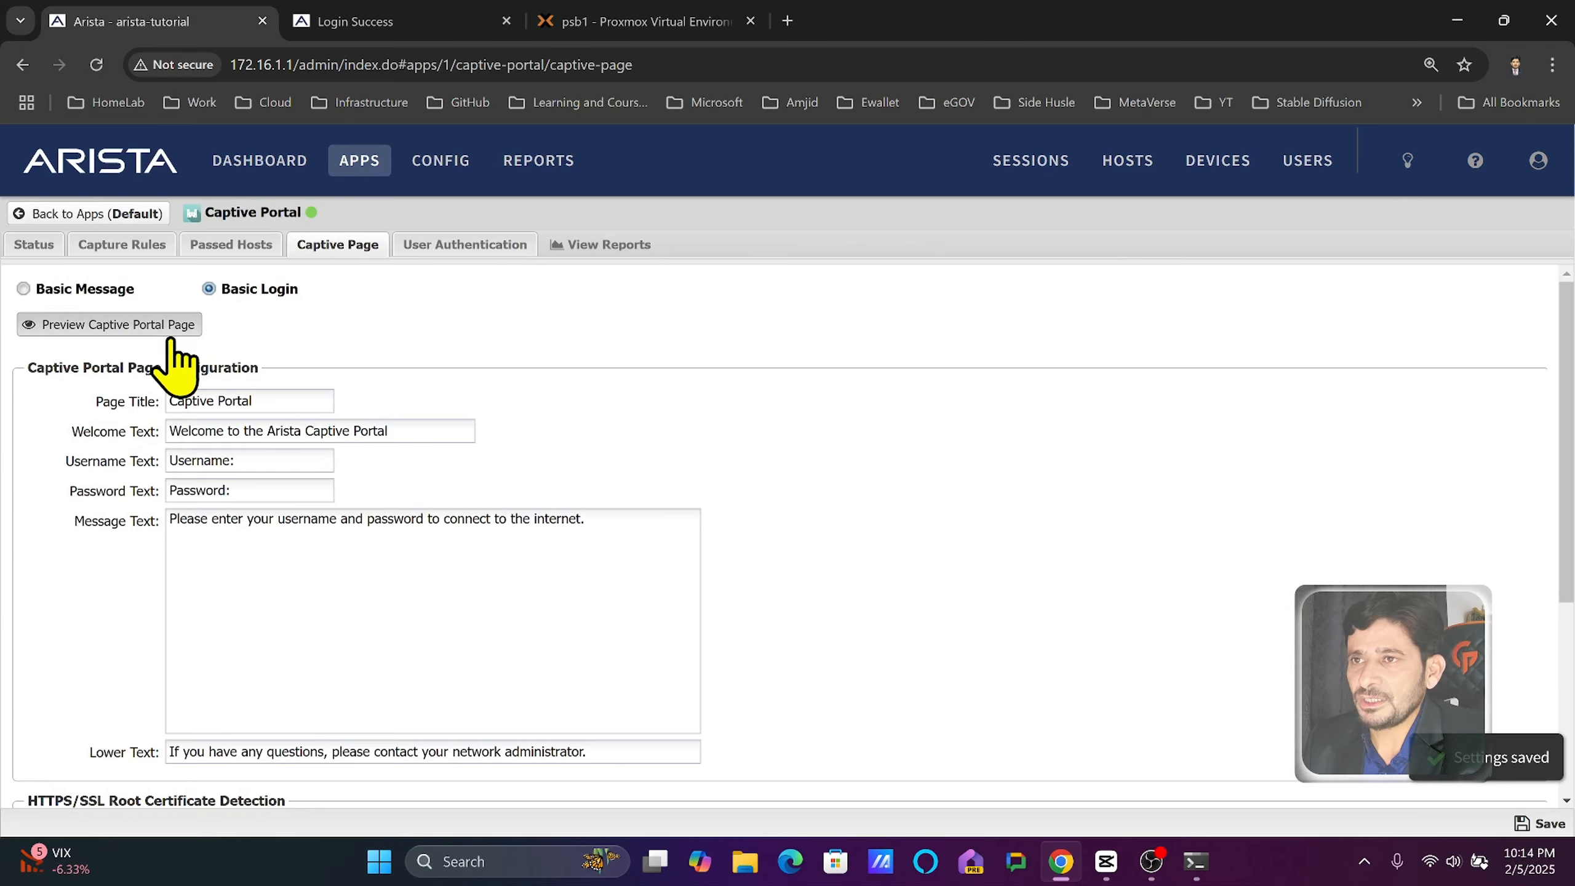
- Preview the captive portal login page and examine its username and password fields
left_click(166, 330)
left_click(723, 421)
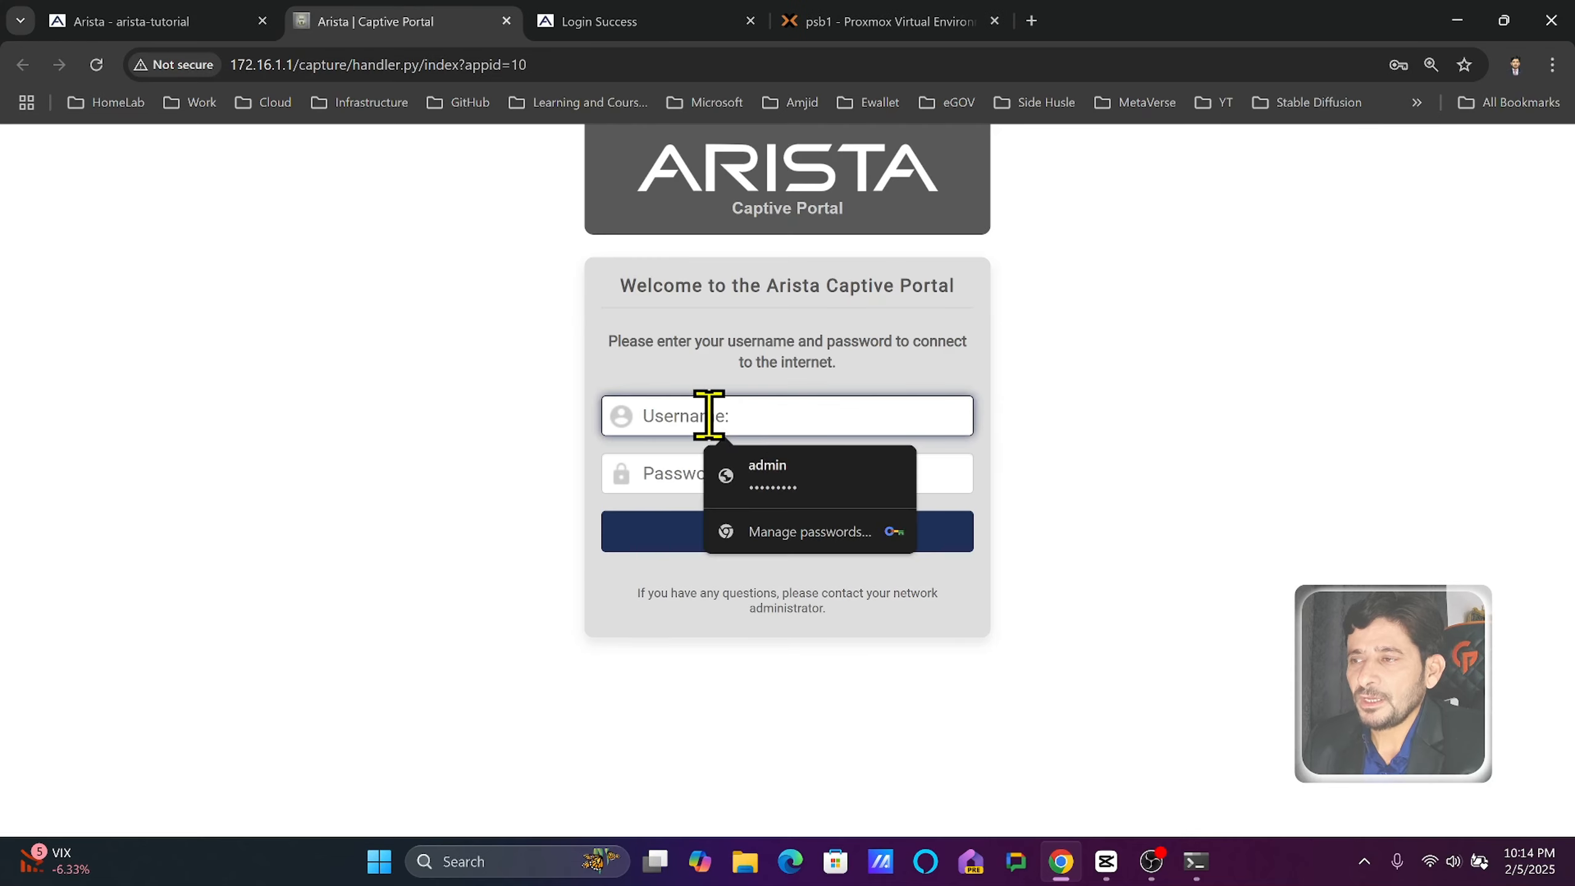
left_click(664, 478)
left_click(657, 417)
left_click(676, 472)
left_click(648, 422)
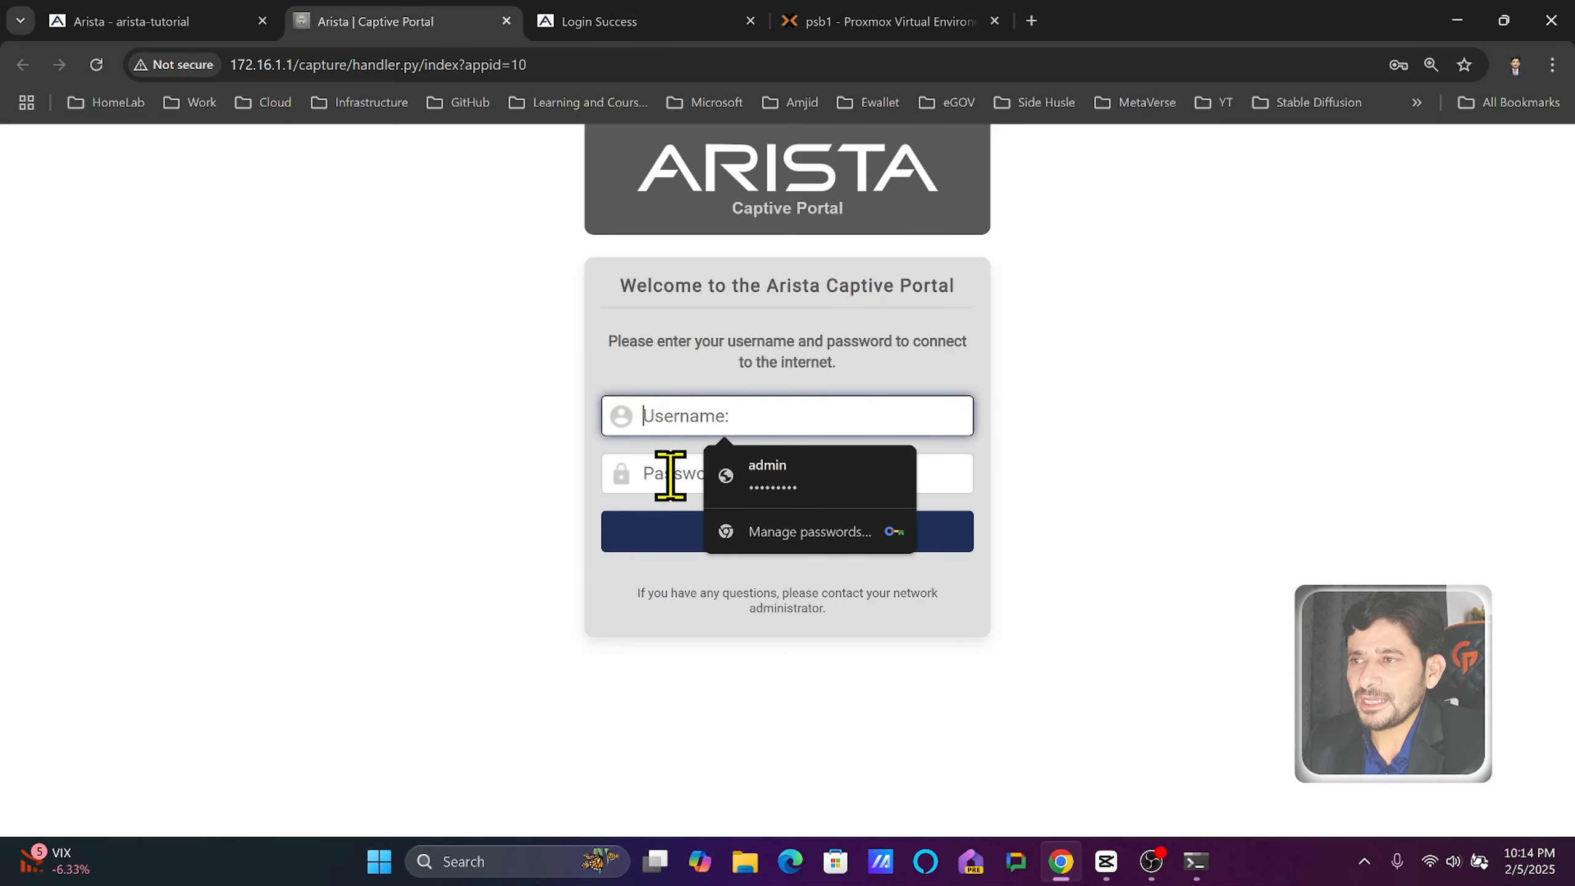
left_click(670, 475)
left_click(132, 25)
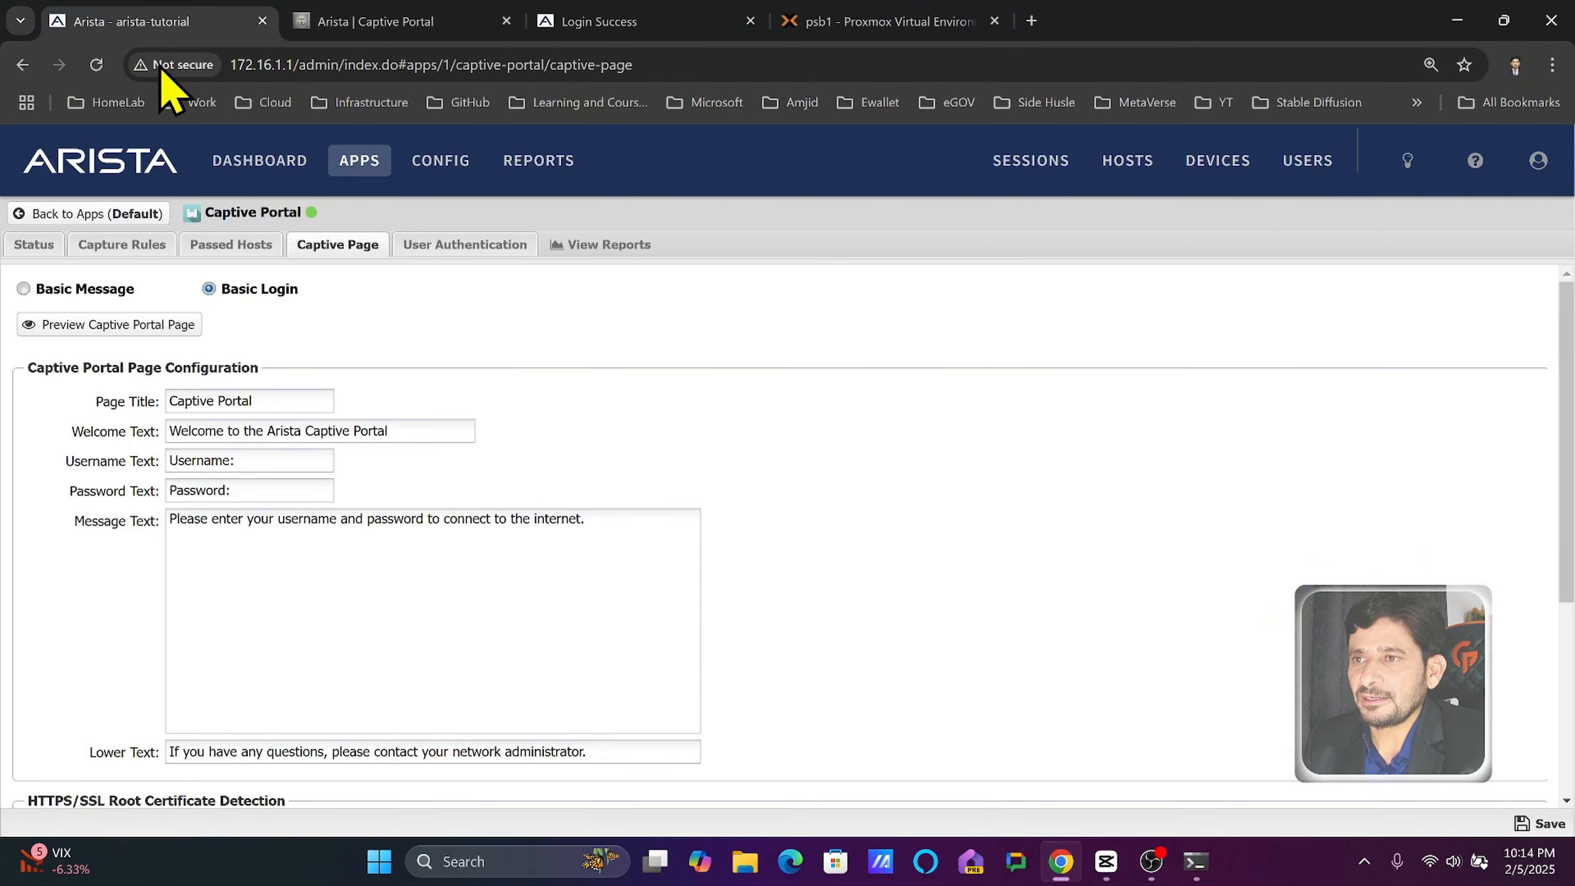
left_click(118, 289)
left_click(264, 400)
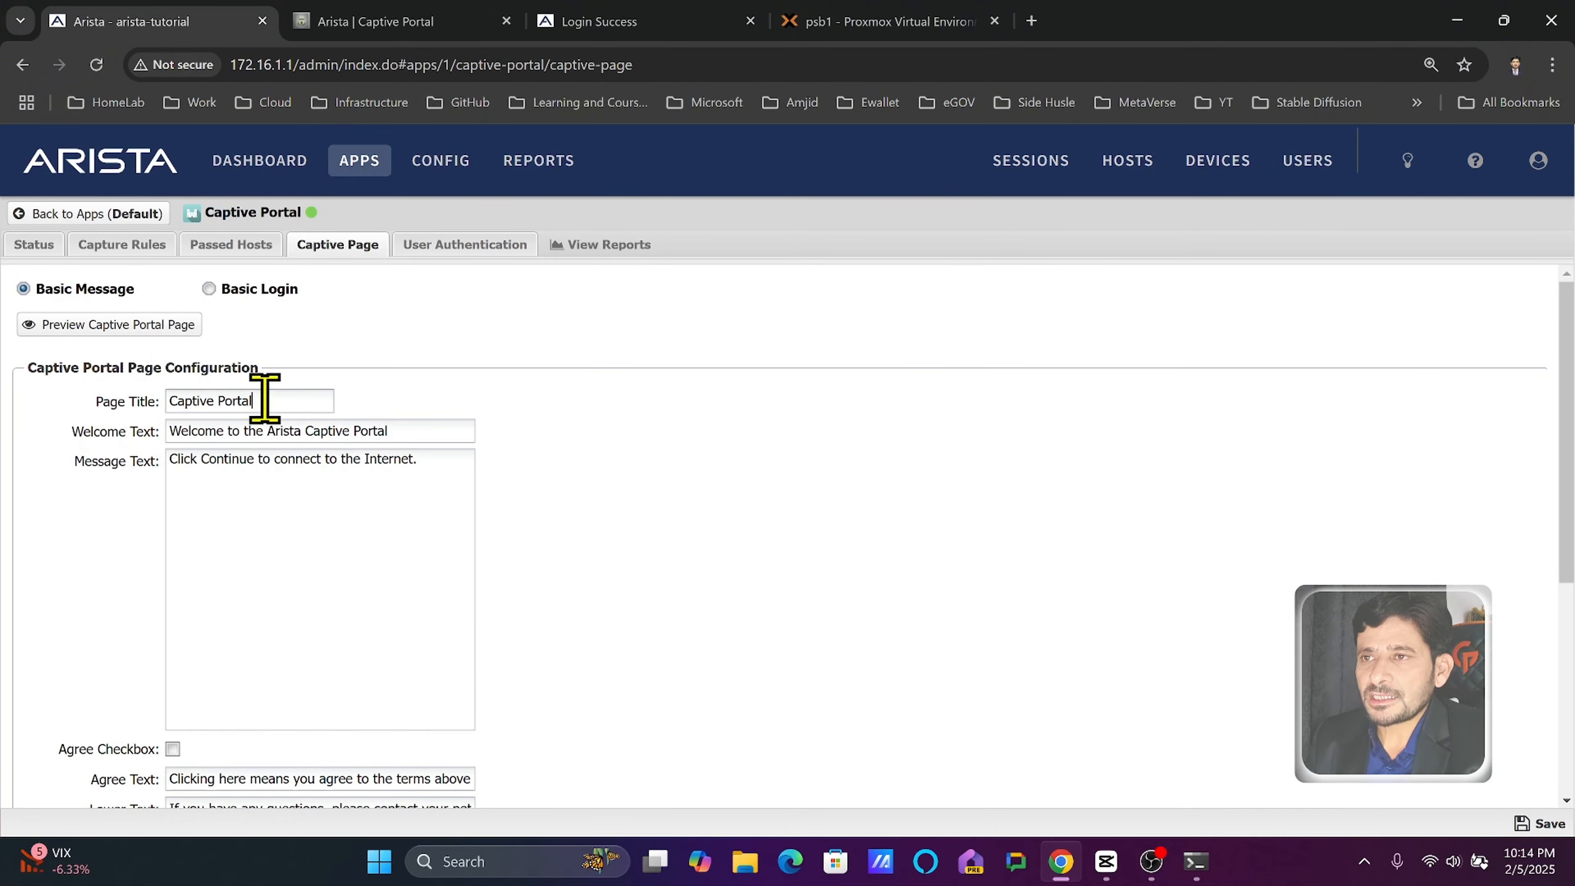
triple_click(264, 400)
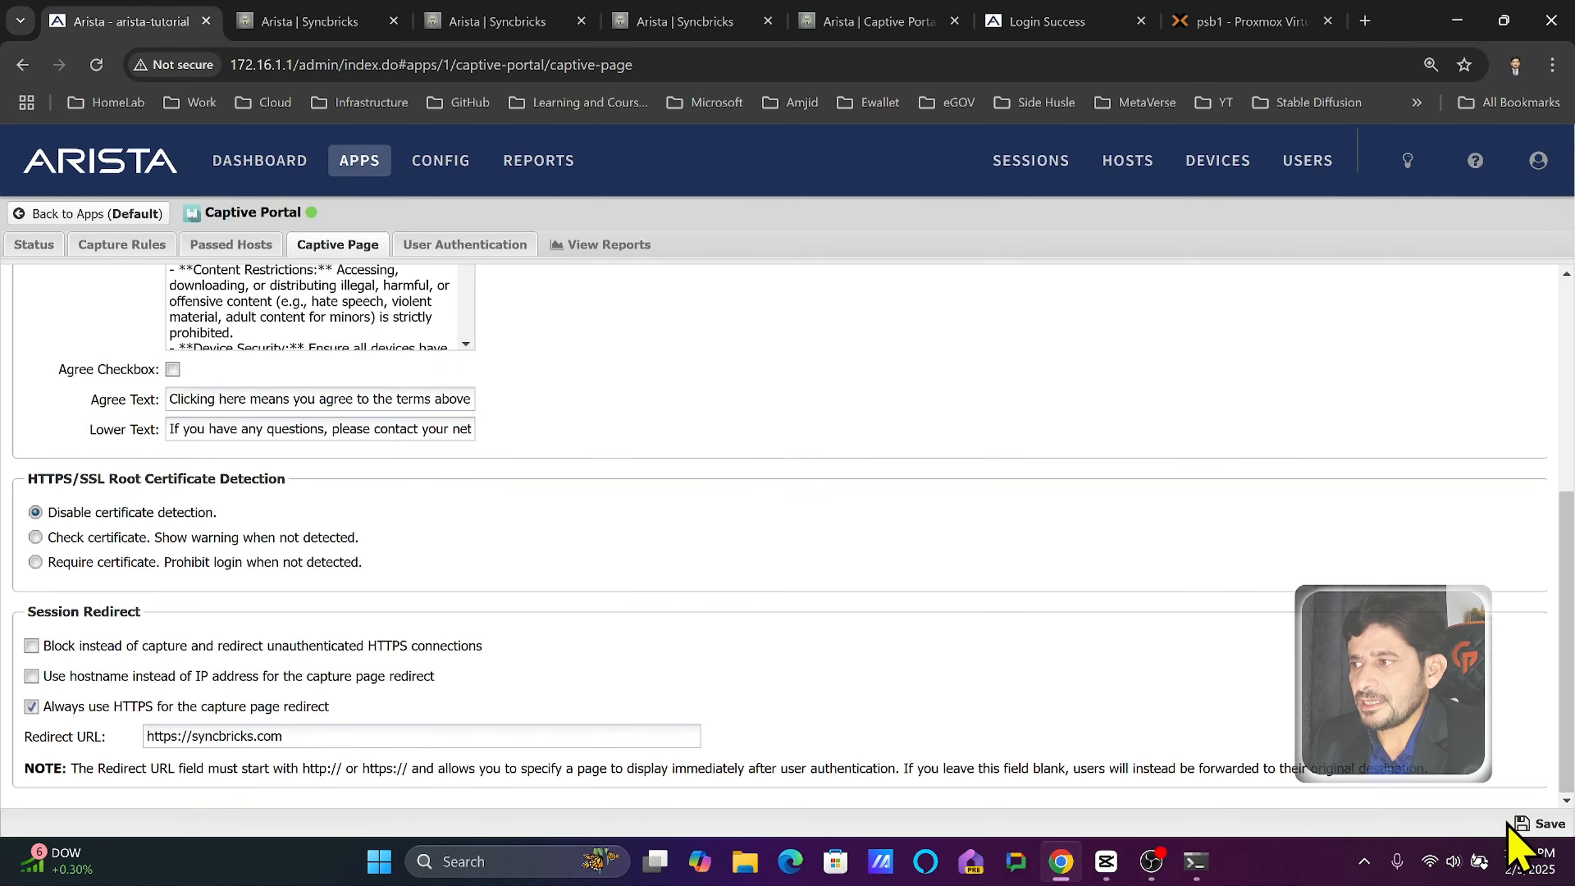
left_click(1540, 823)
- Preview the customised captive portal page and read through its internet usage policy
scroll(406, 515, "down", 5)
scroll(288, 548, "up", 10)
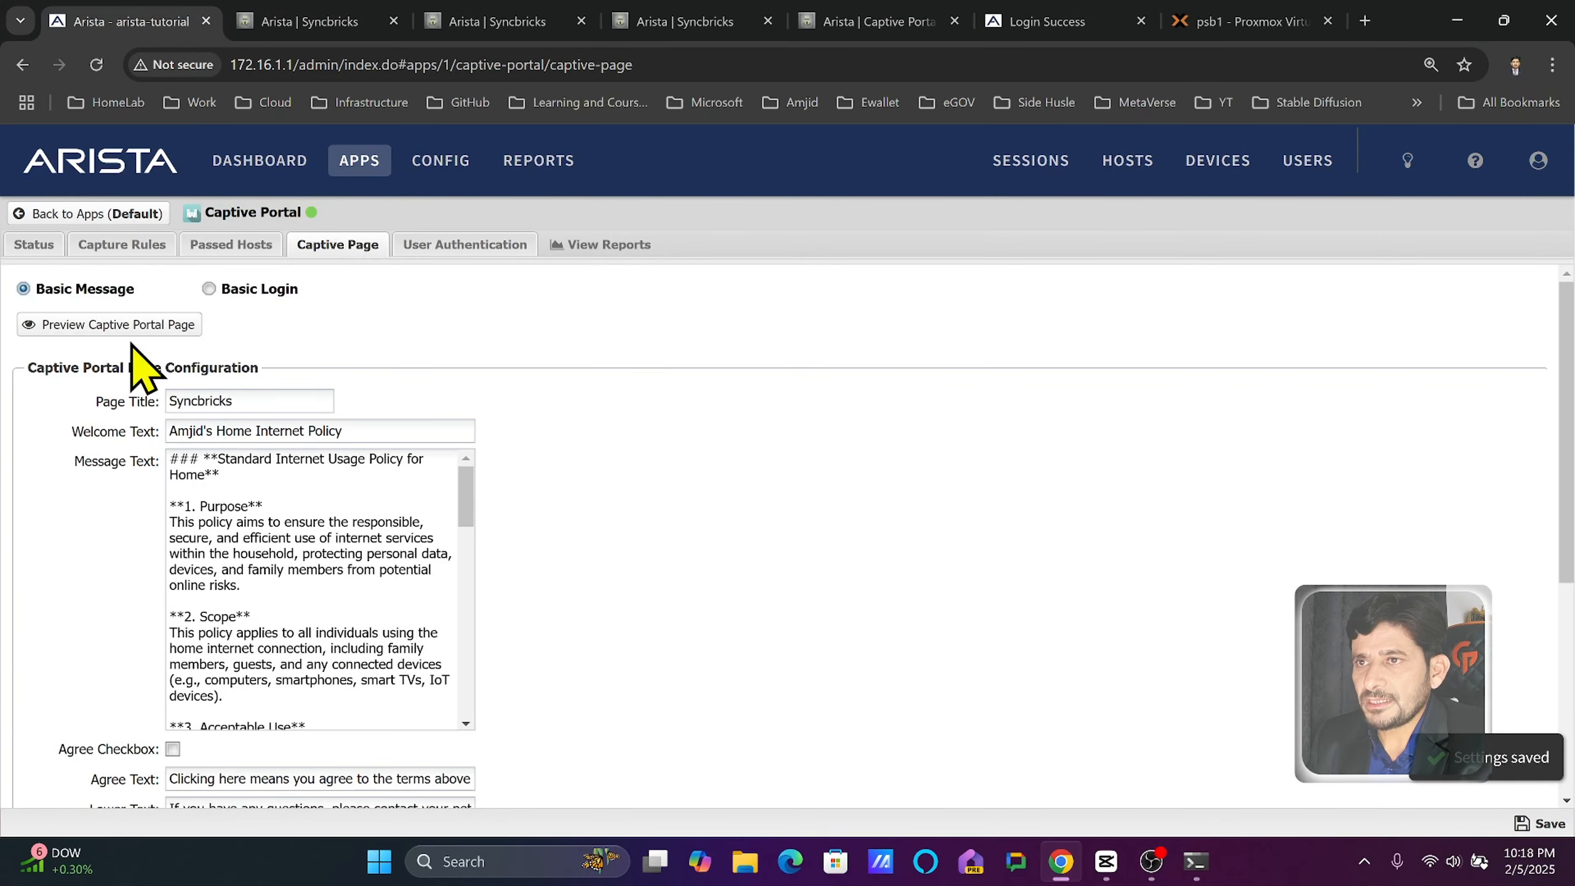
left_click(131, 328)
scroll(580, 404, "down", 7)
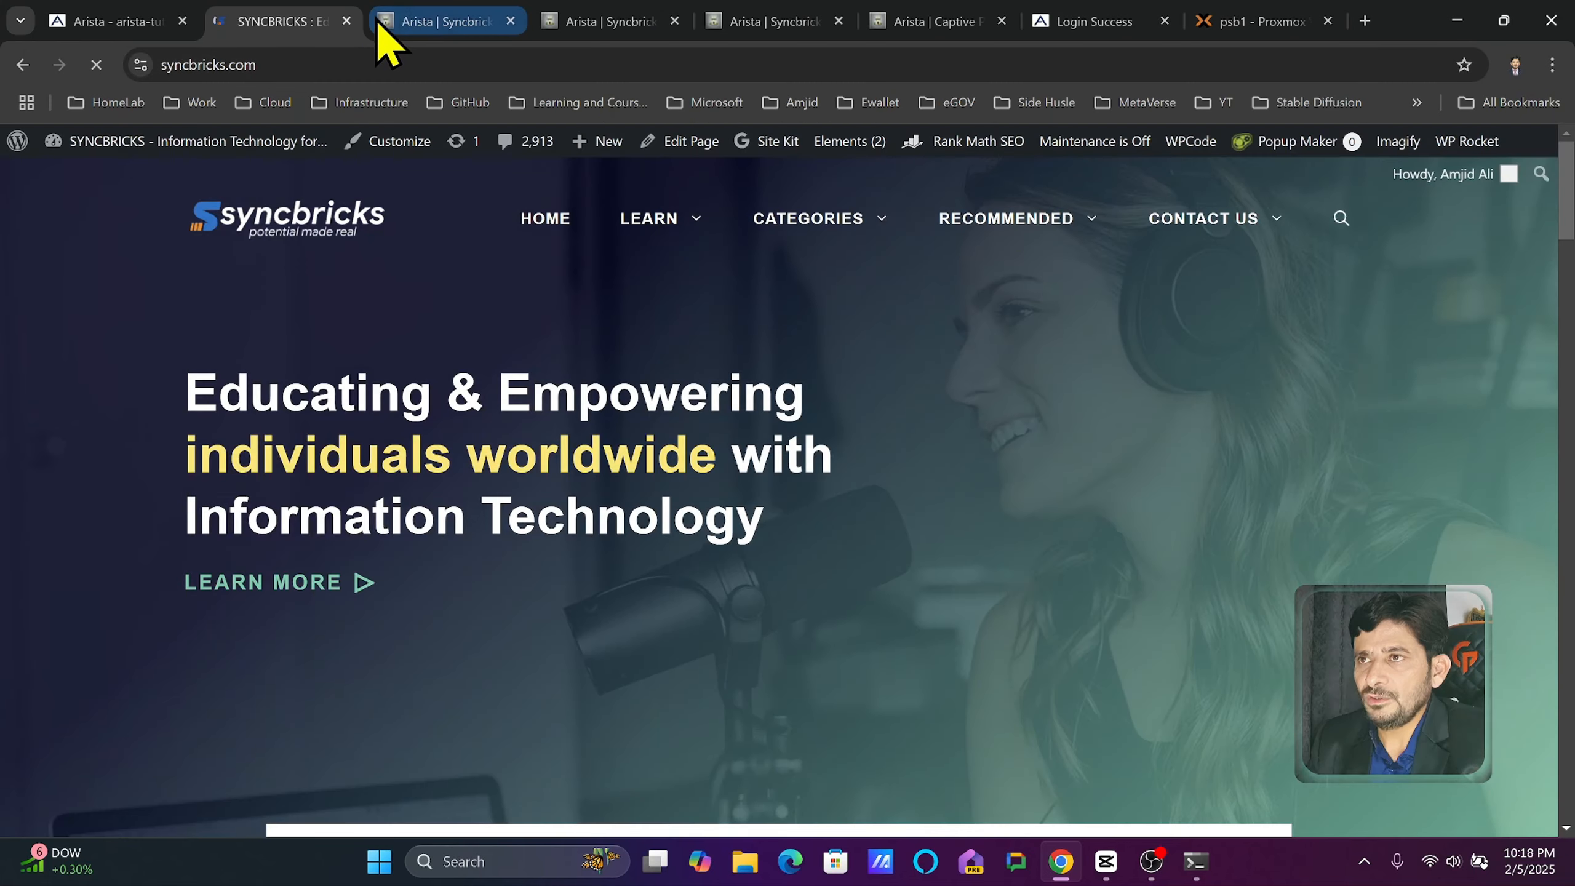
- Close the leftover captive portal preview, login result and redirect pages, keeping the firewall administration page open
left_click(495, 20)
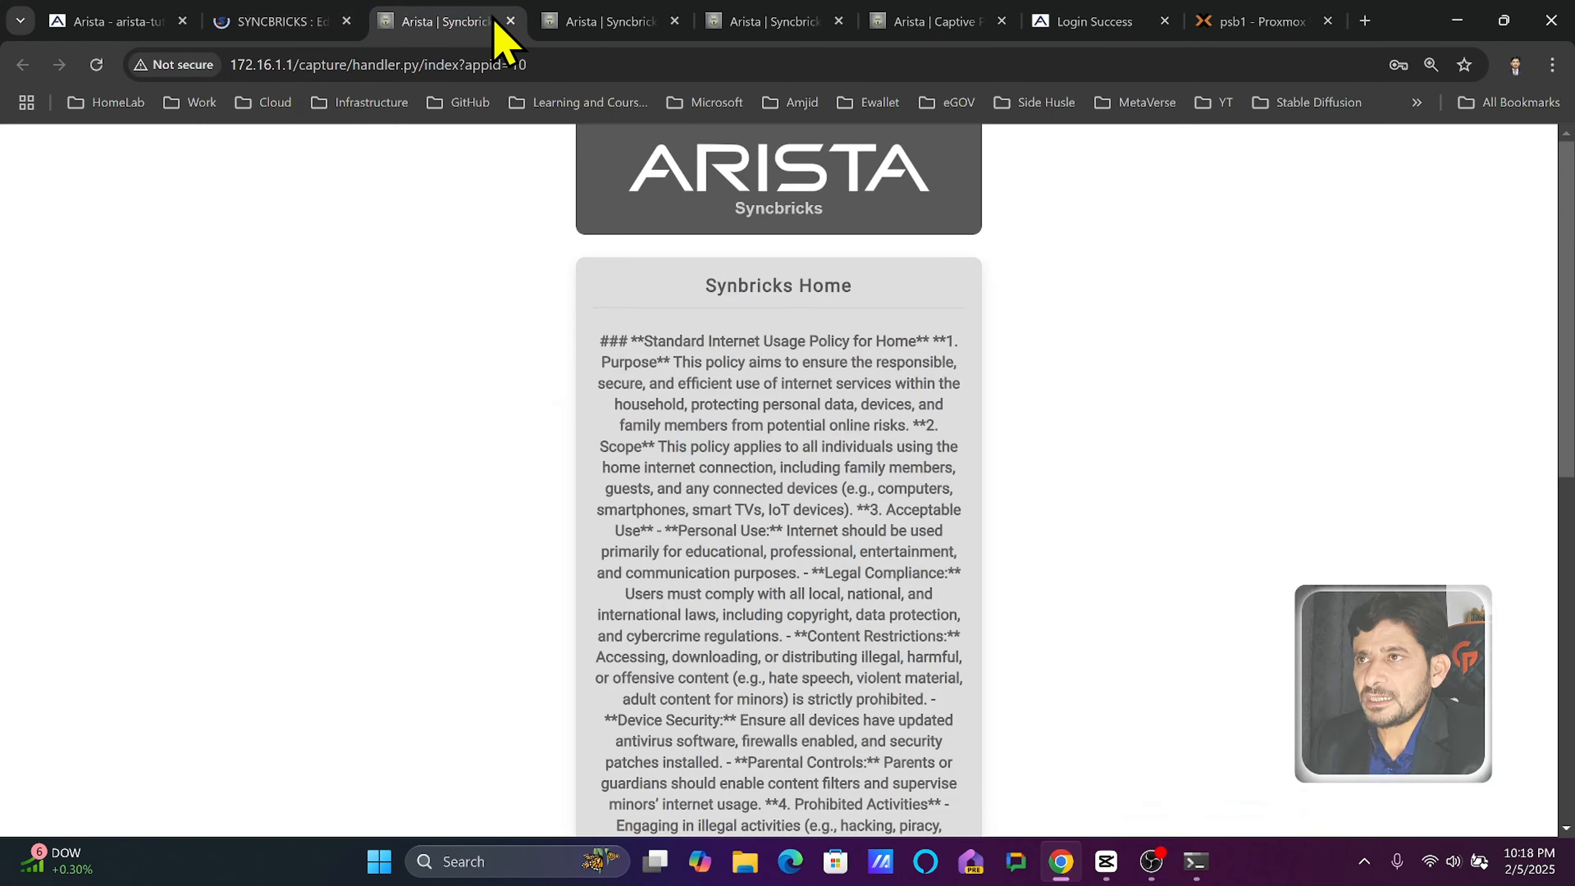
left_click(510, 21)
left_click(510, 21)
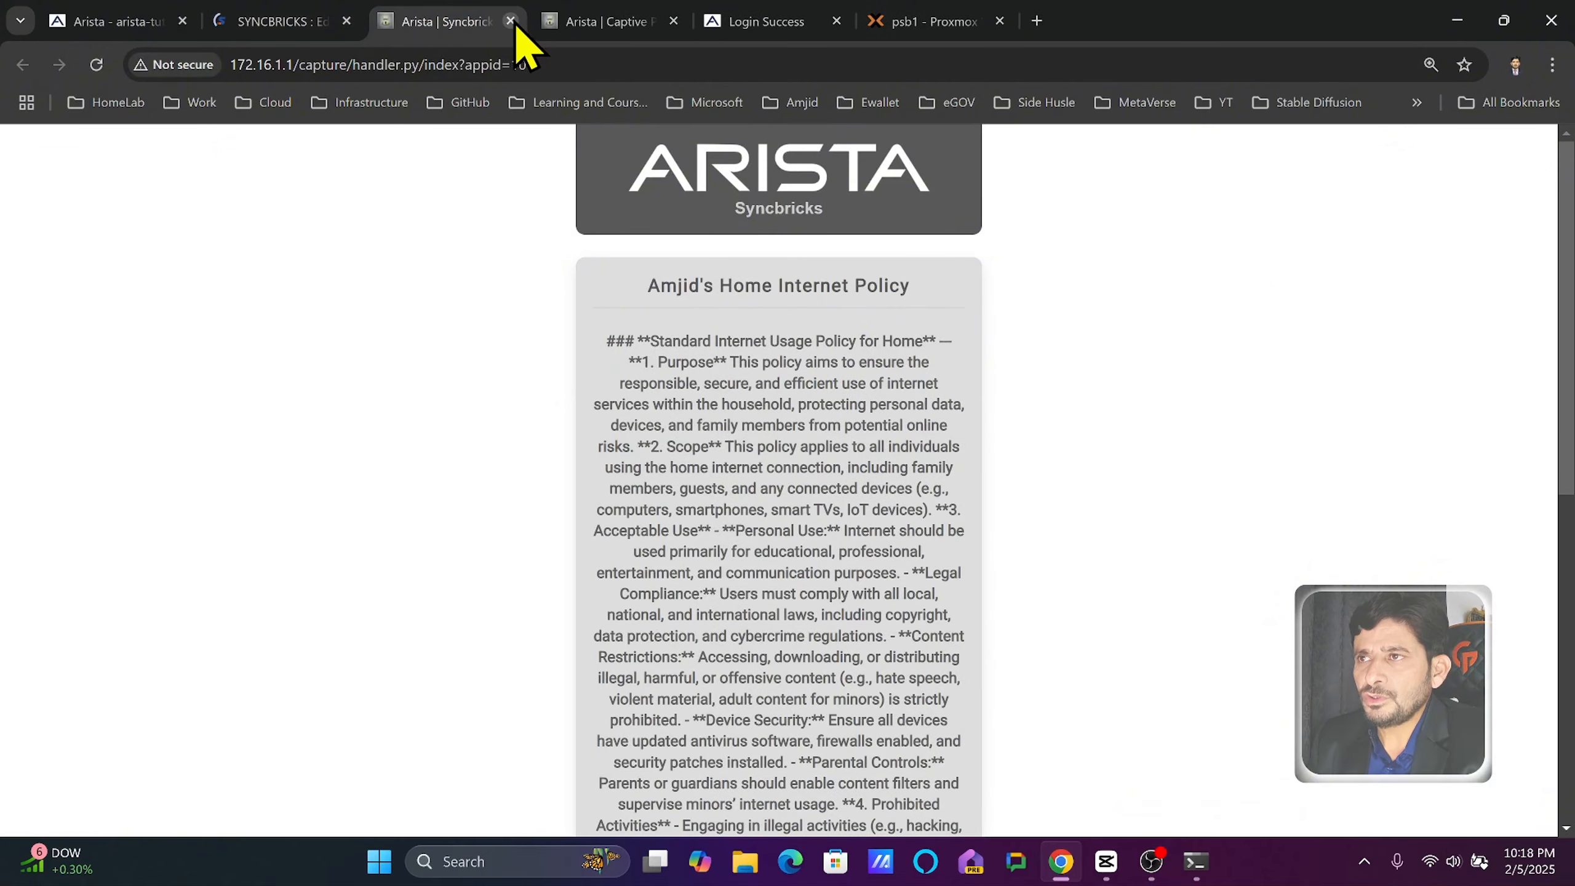
left_click(510, 21)
left_click(510, 21)
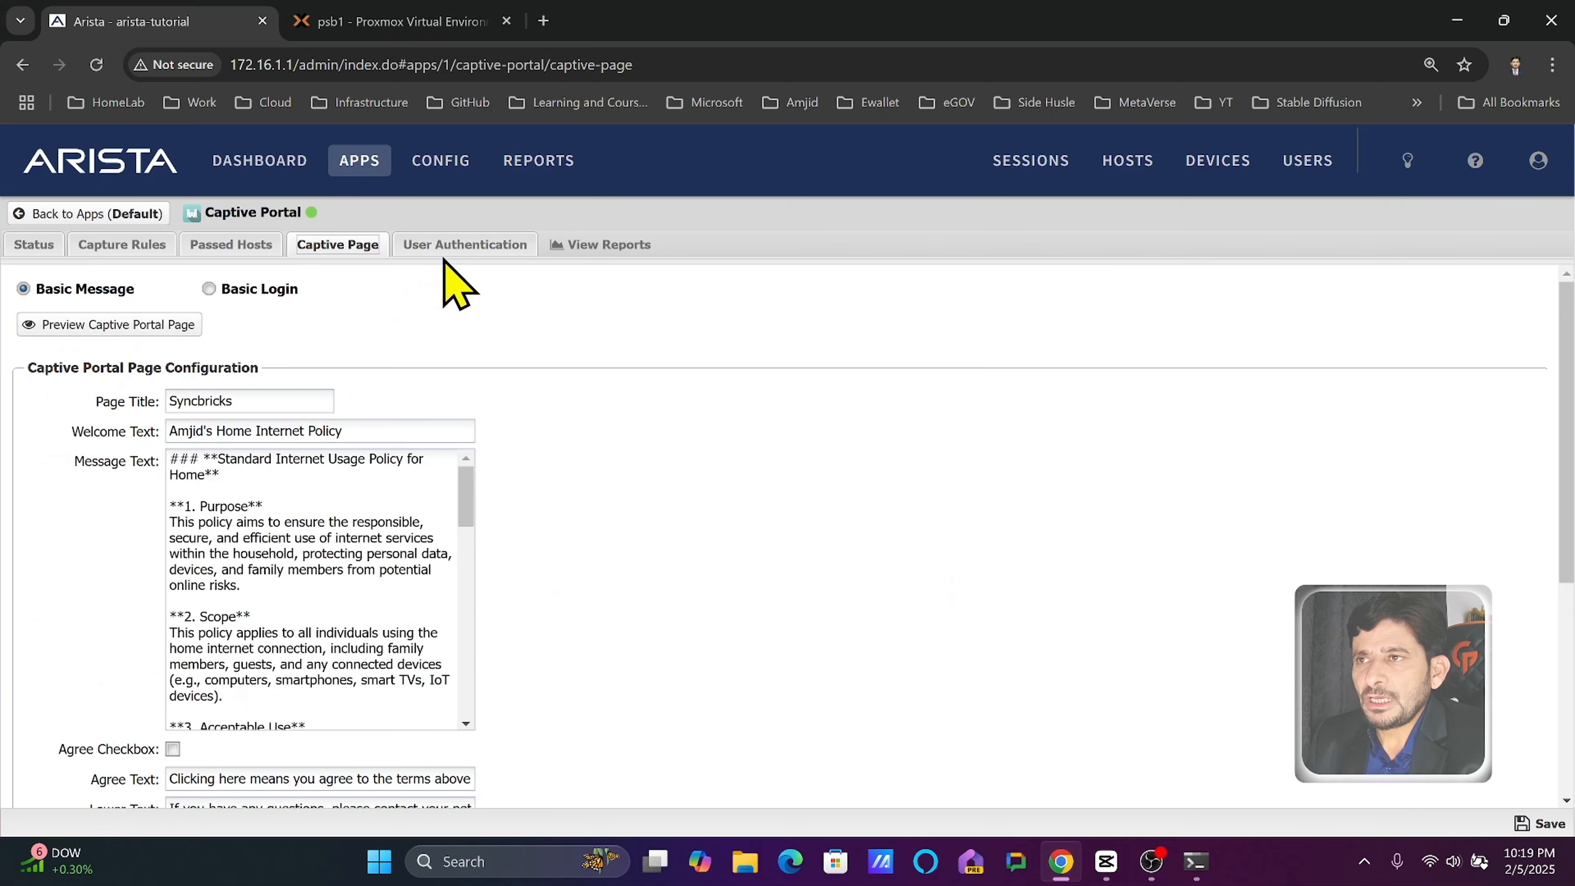
- Choose Local Directory as the captive portal's authentication method and open the local users list
left_click(446, 245)
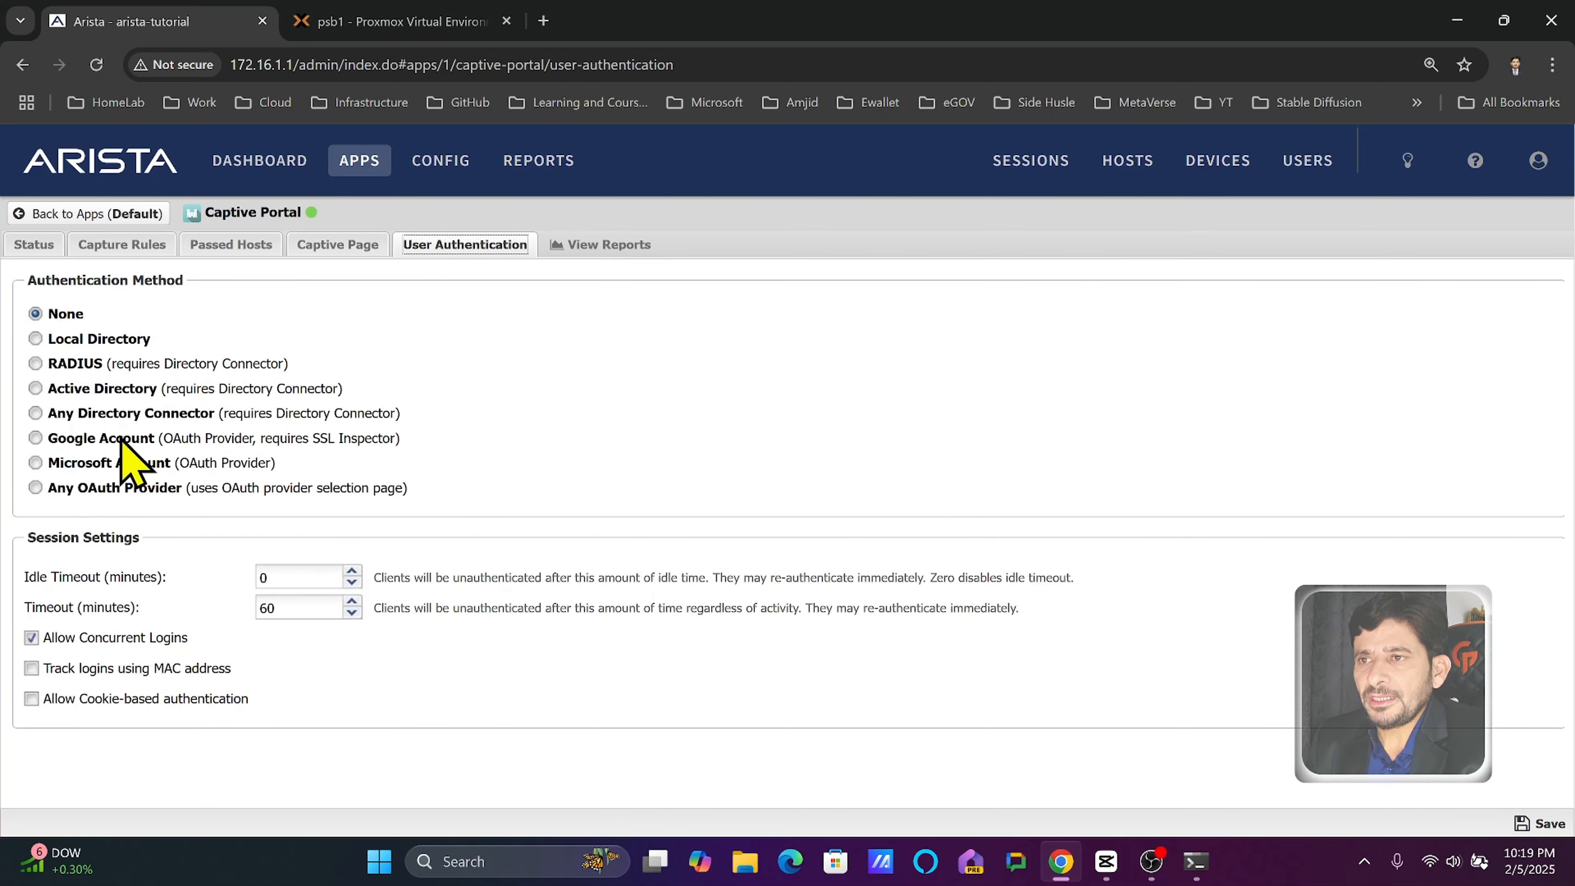
left_click(90, 340)
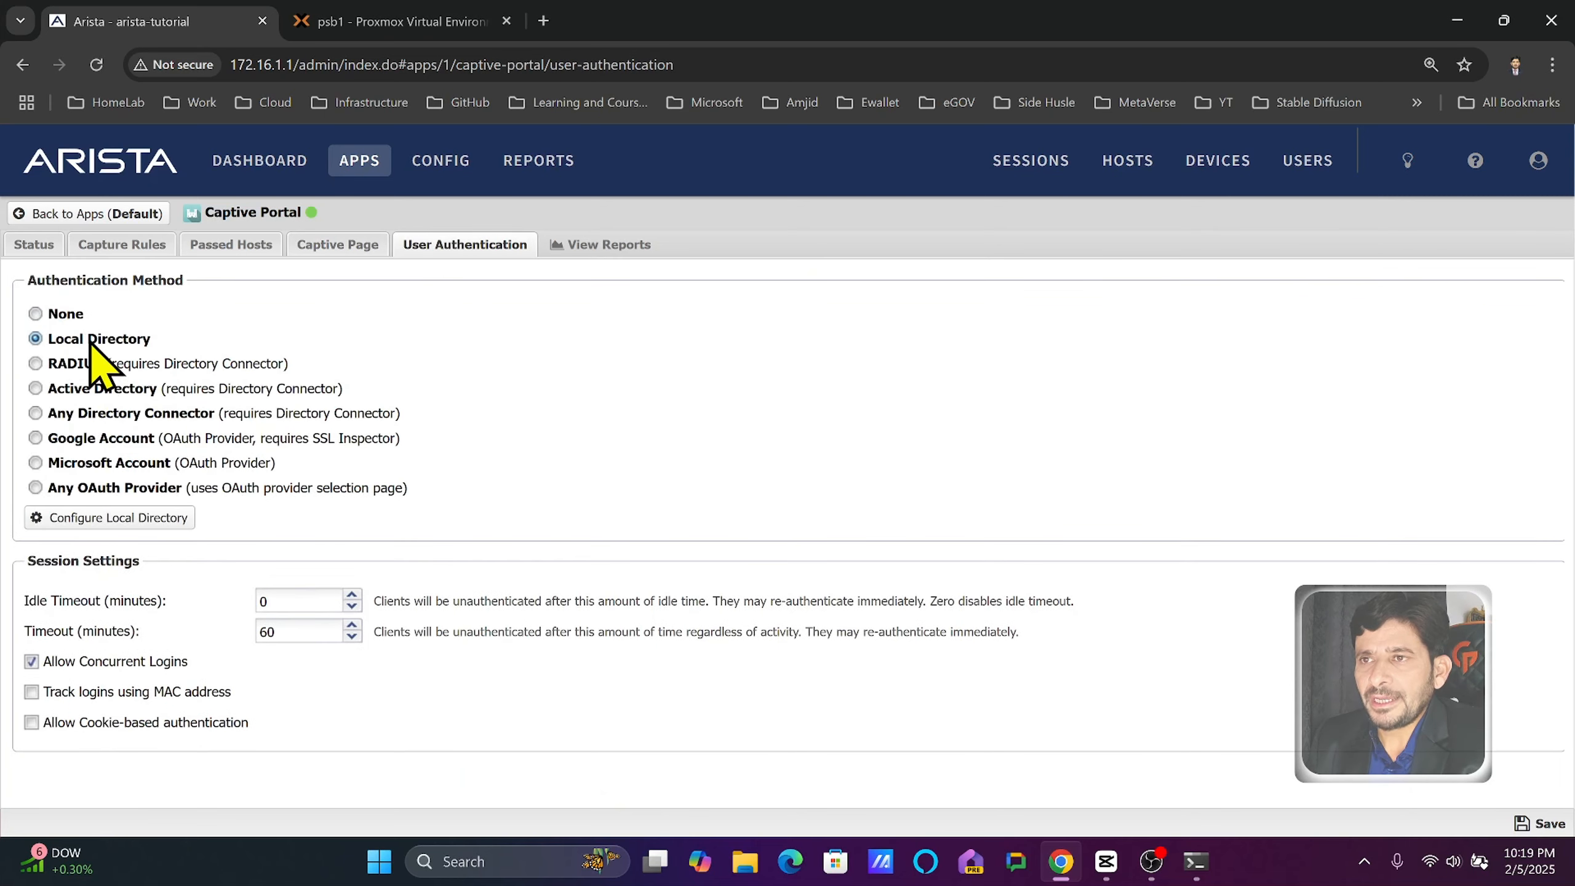
left_click(137, 520)
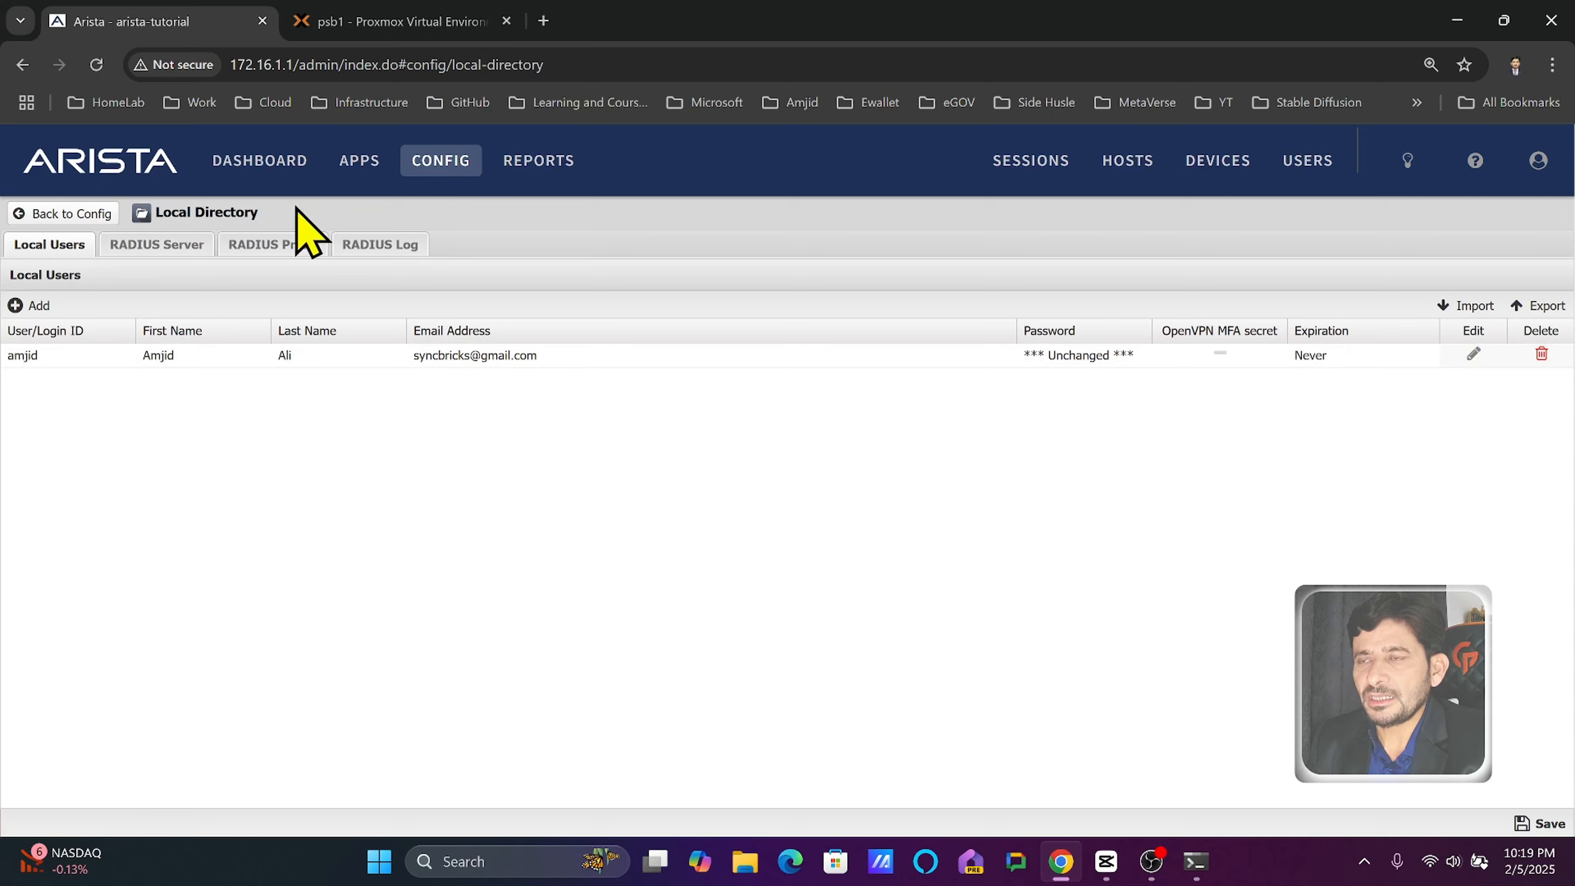
left_click(437, 166)
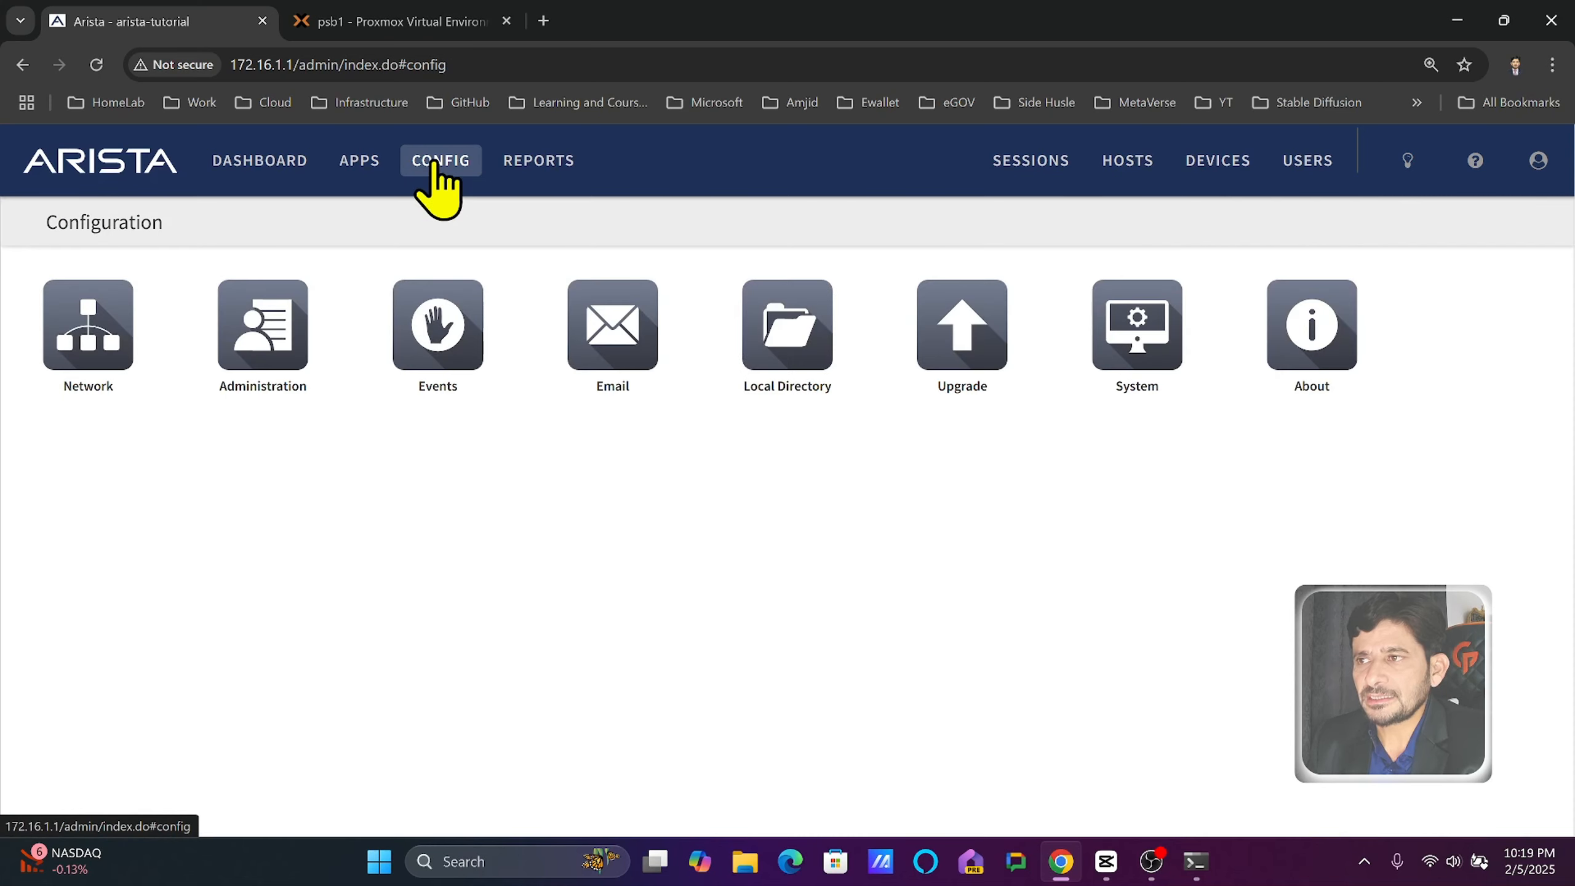
left_click(839, 384)
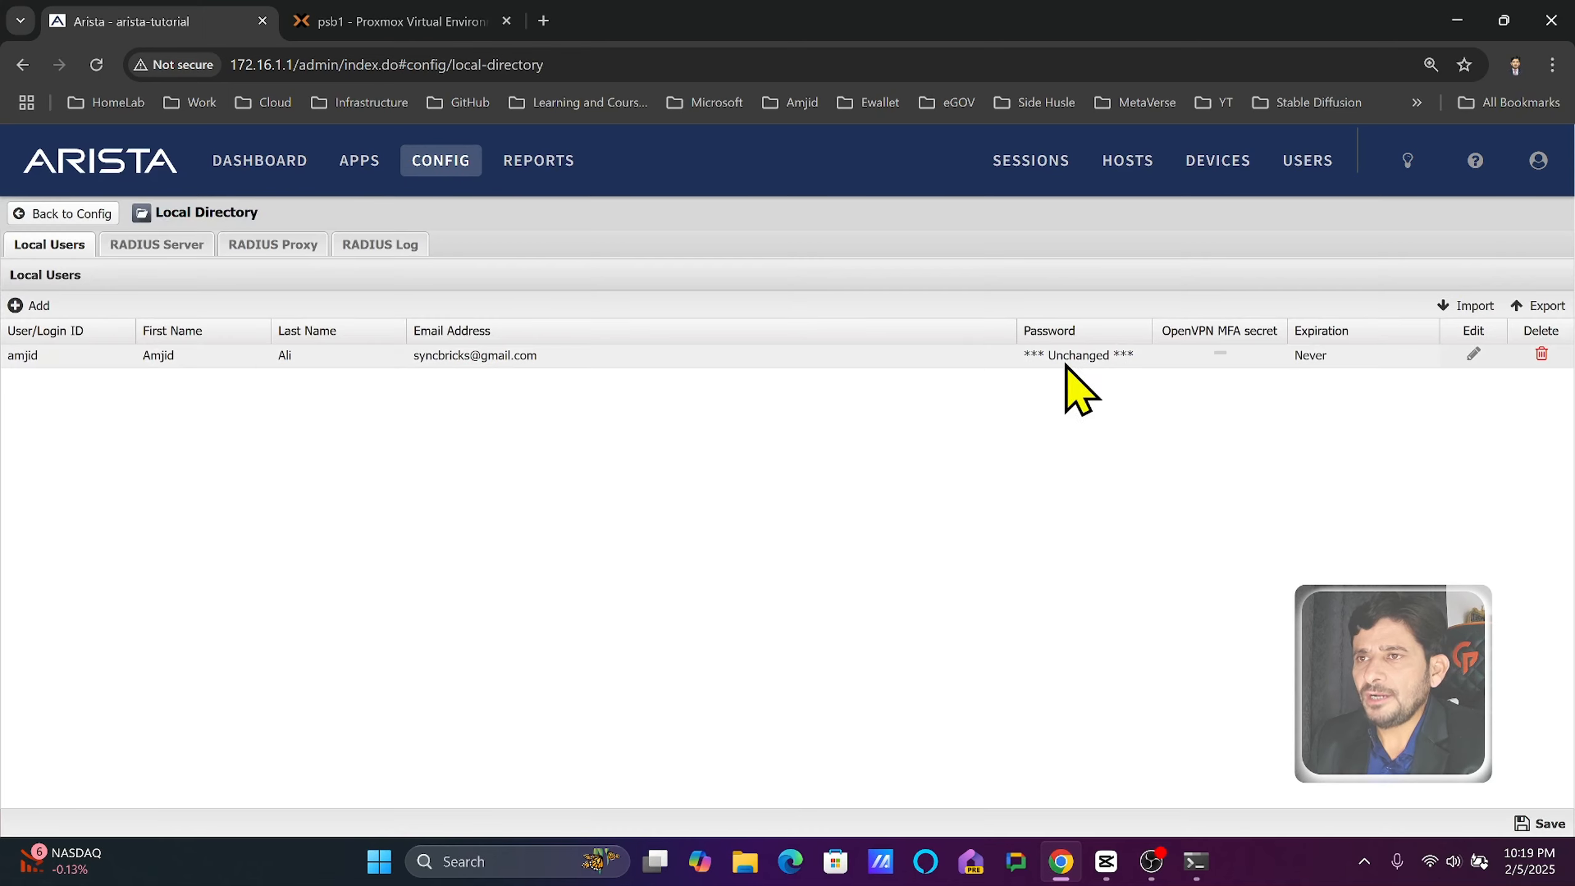
- Examine the login, name, email and password fields for adding a local user, and cancel without adding one
left_click(29, 305)
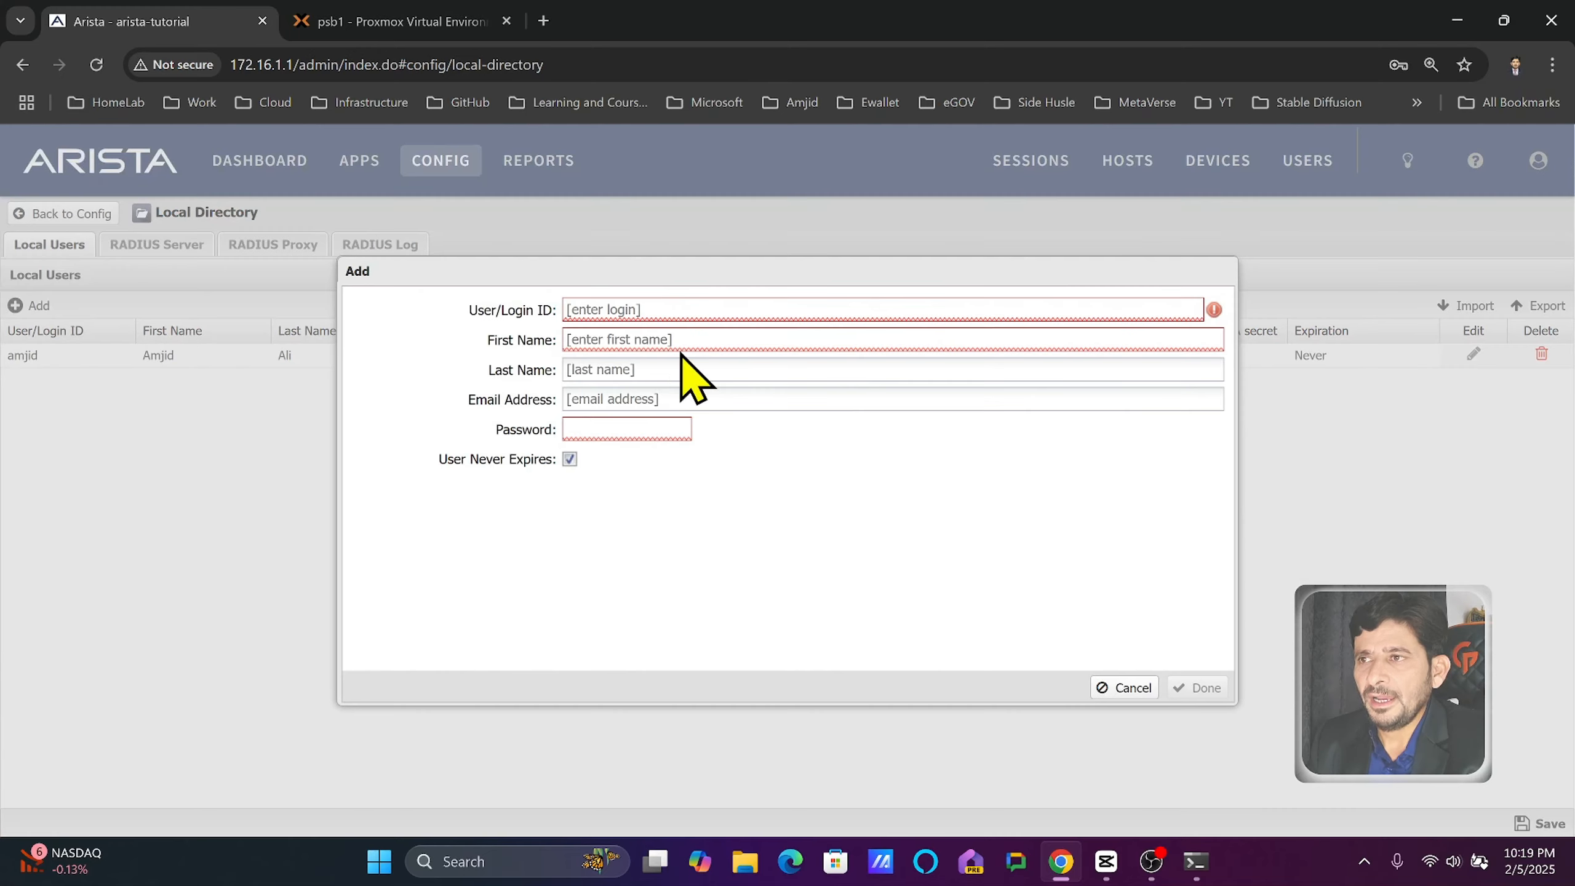
left_click(661, 372)
left_click(609, 400)
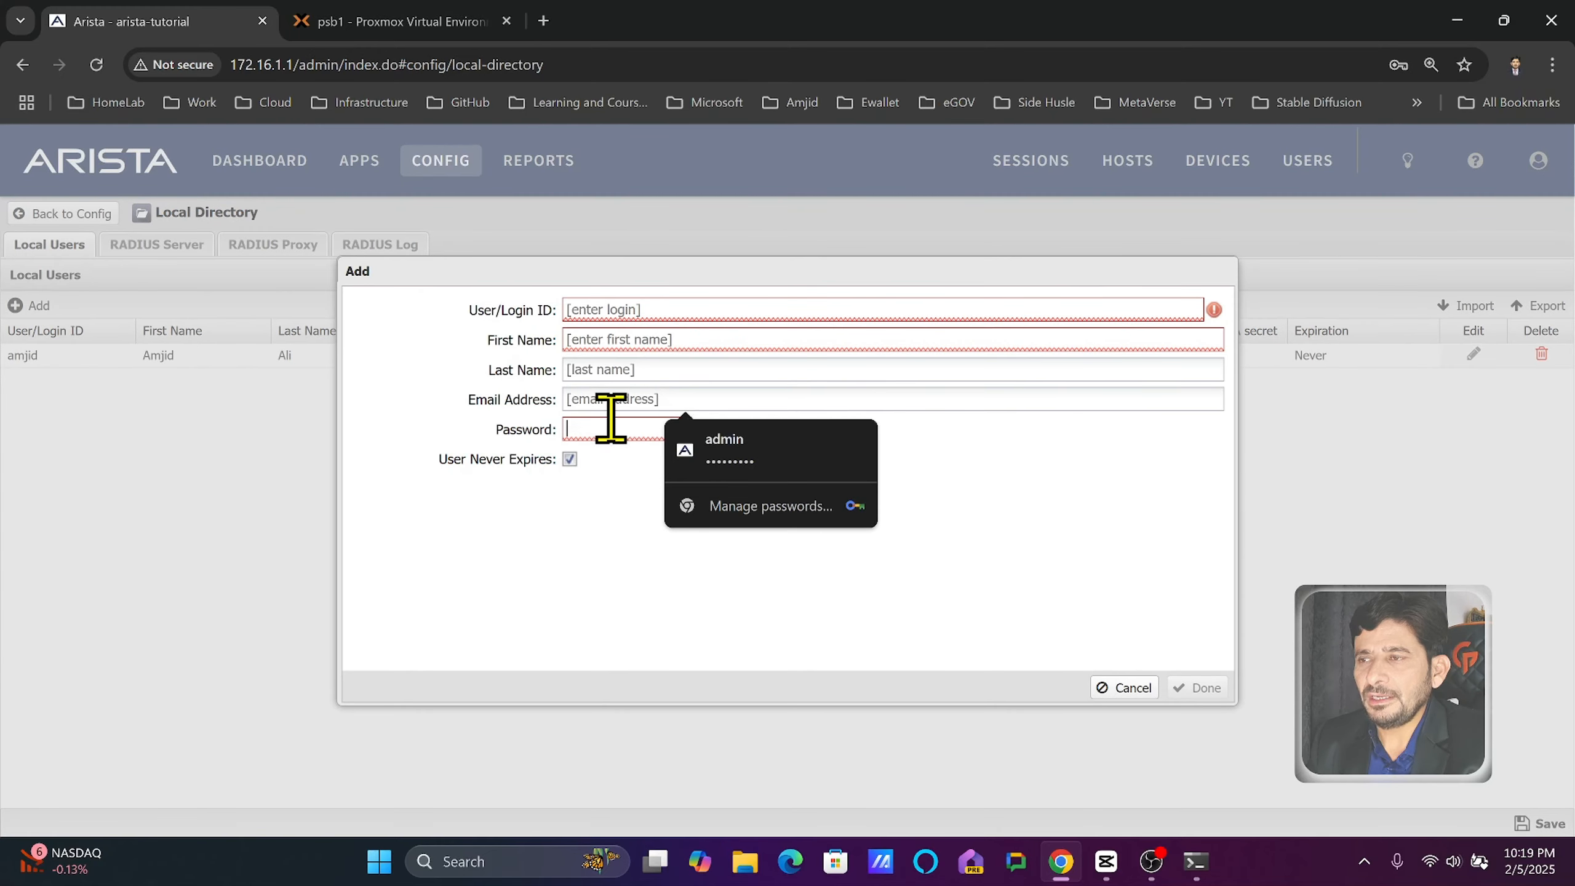
left_click(645, 330)
left_click(653, 309)
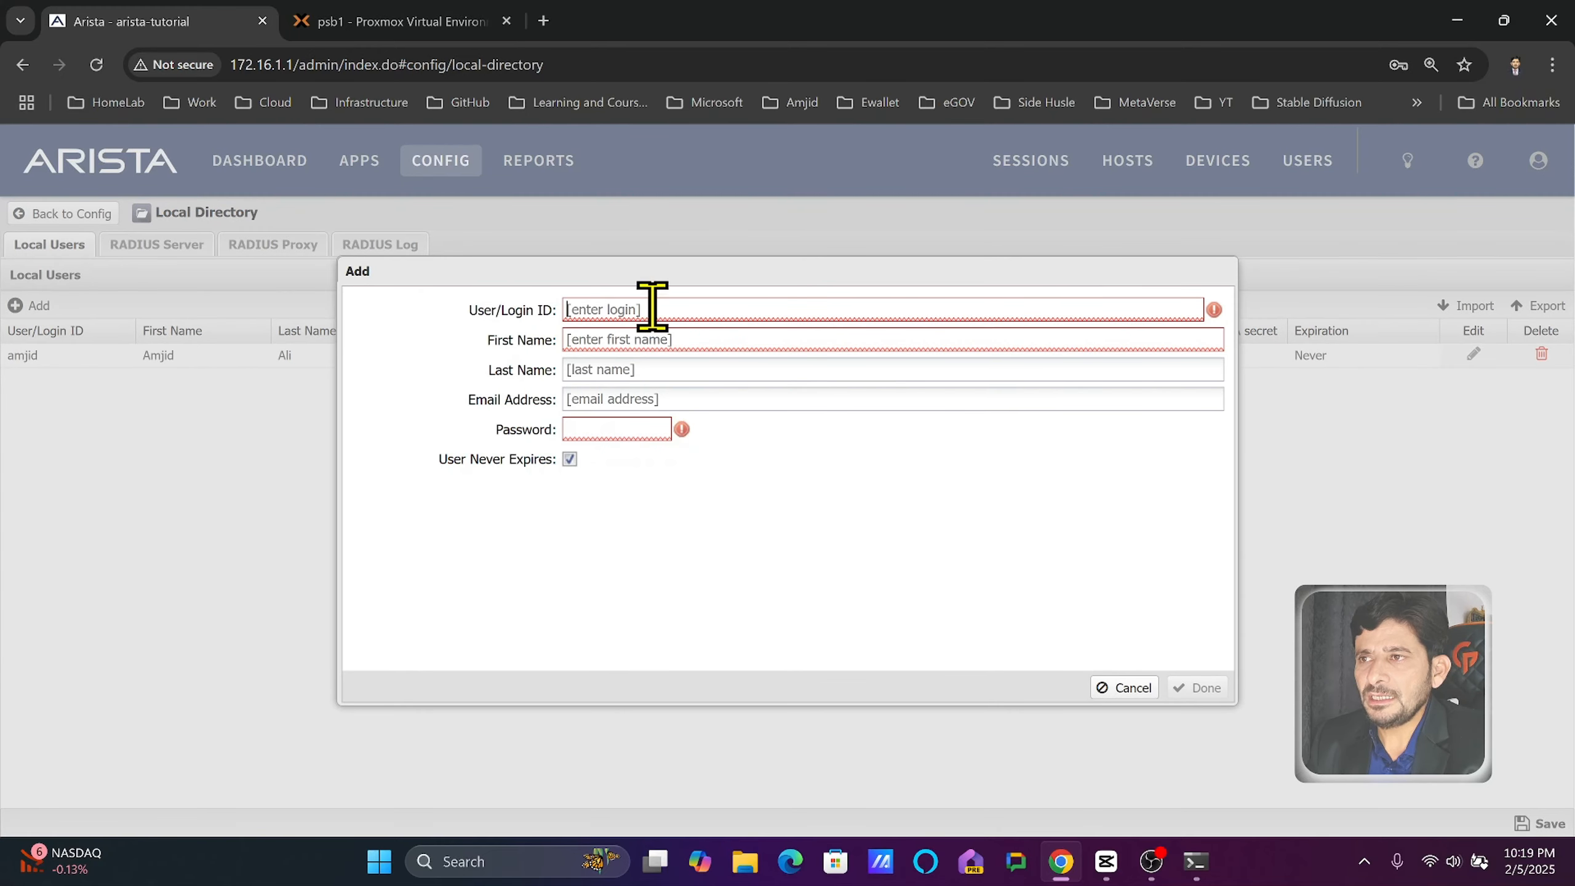
left_click(651, 341)
left_click(619, 427)
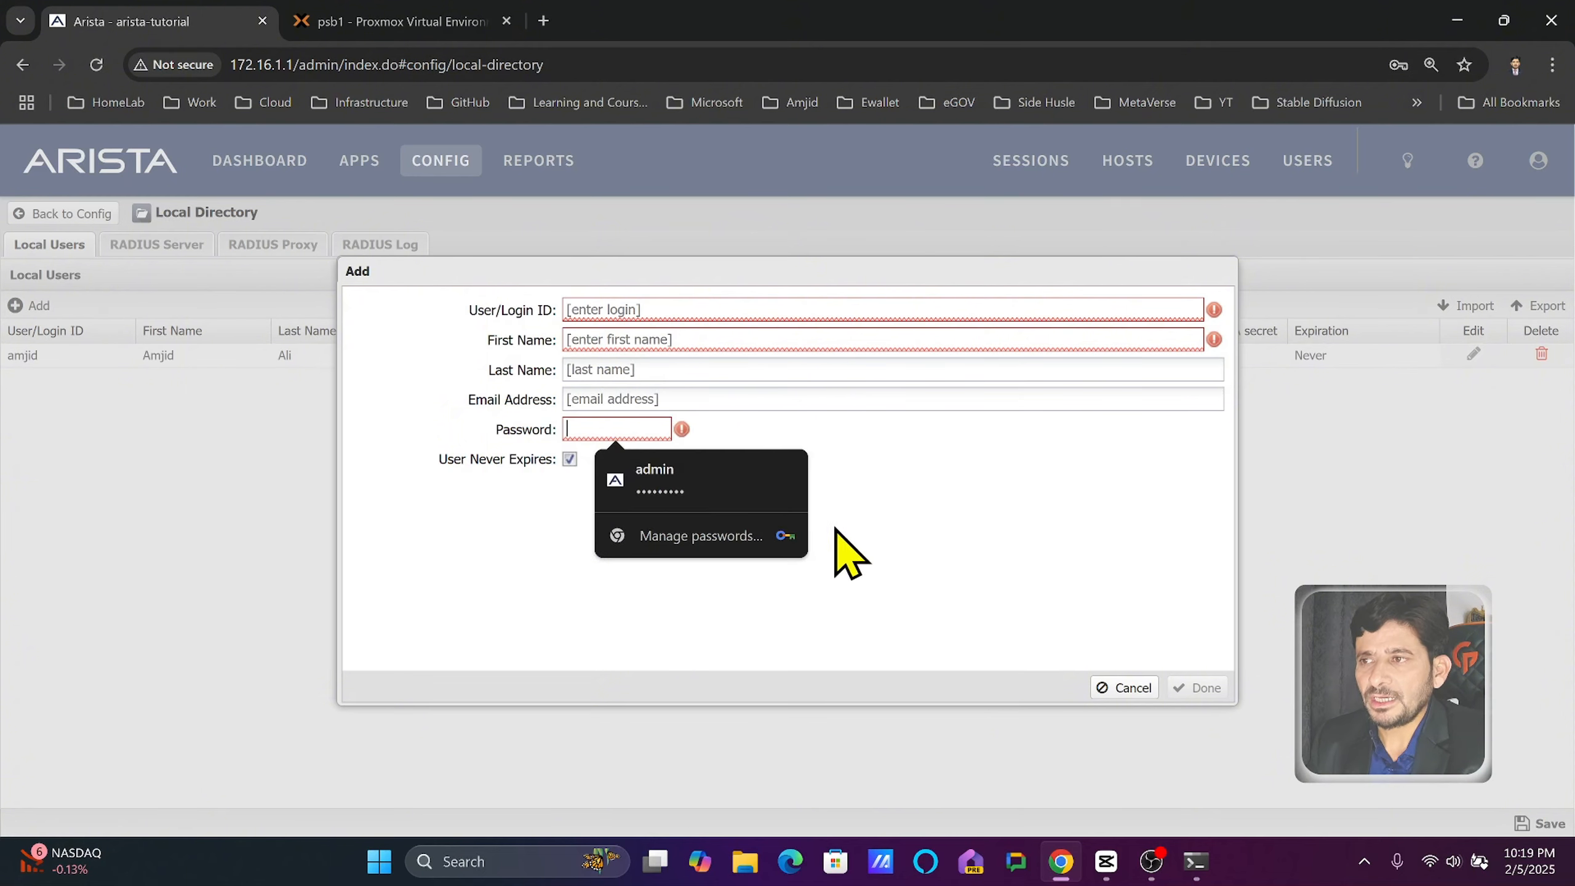
left_click(955, 529)
left_click(1116, 687)
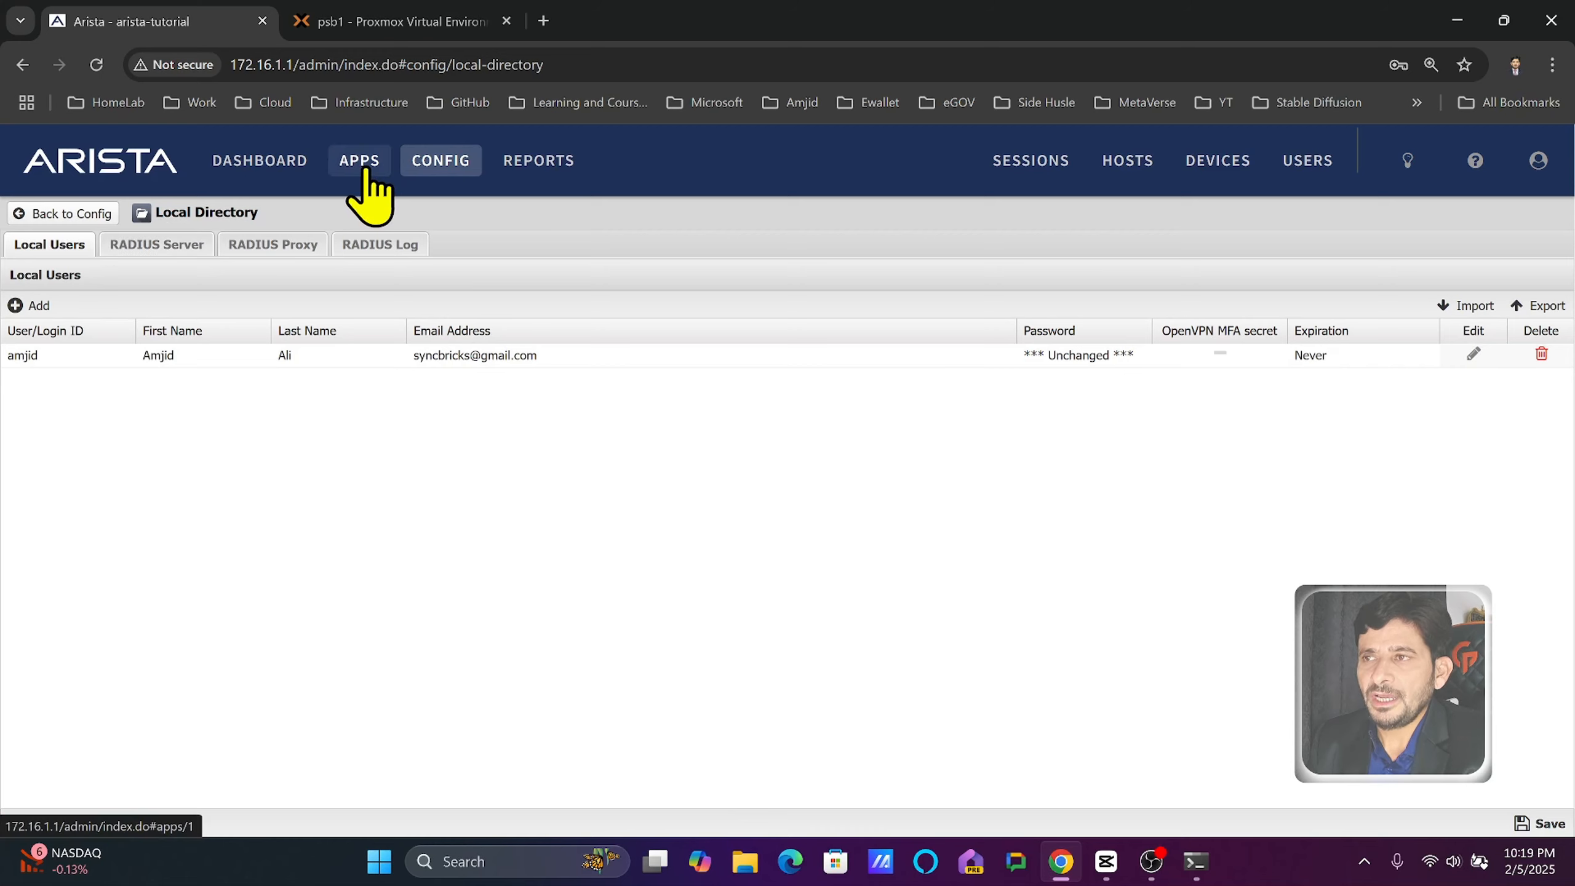
- Set the Captive Portal's user authentication to Local Directory with a session timeout of 120 minutes
left_click(152, 176)
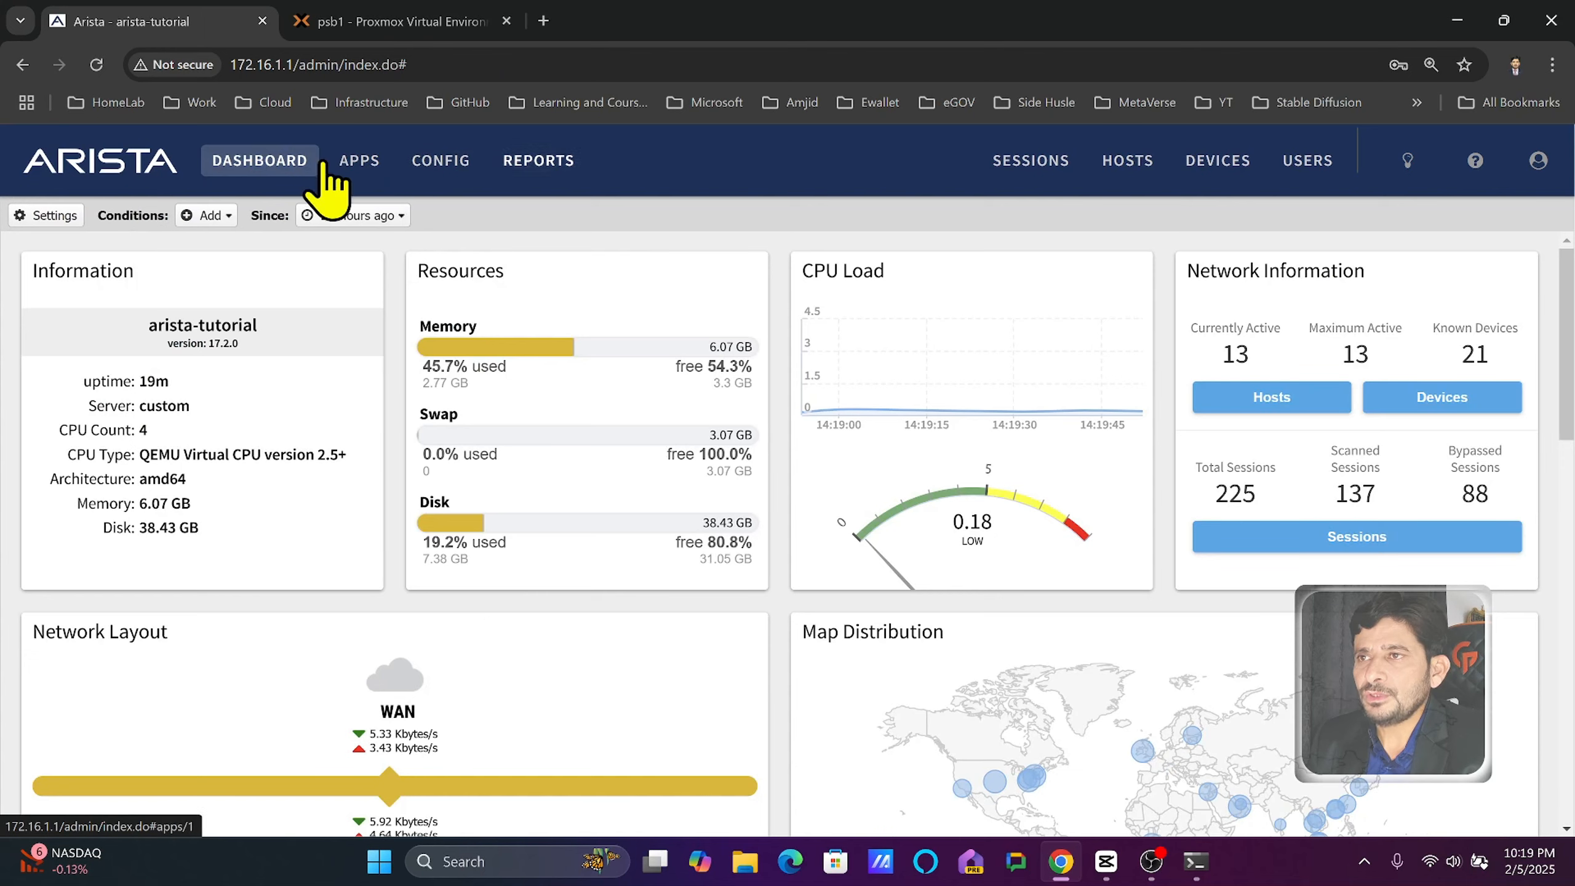
left_click(346, 164)
left_click(632, 380)
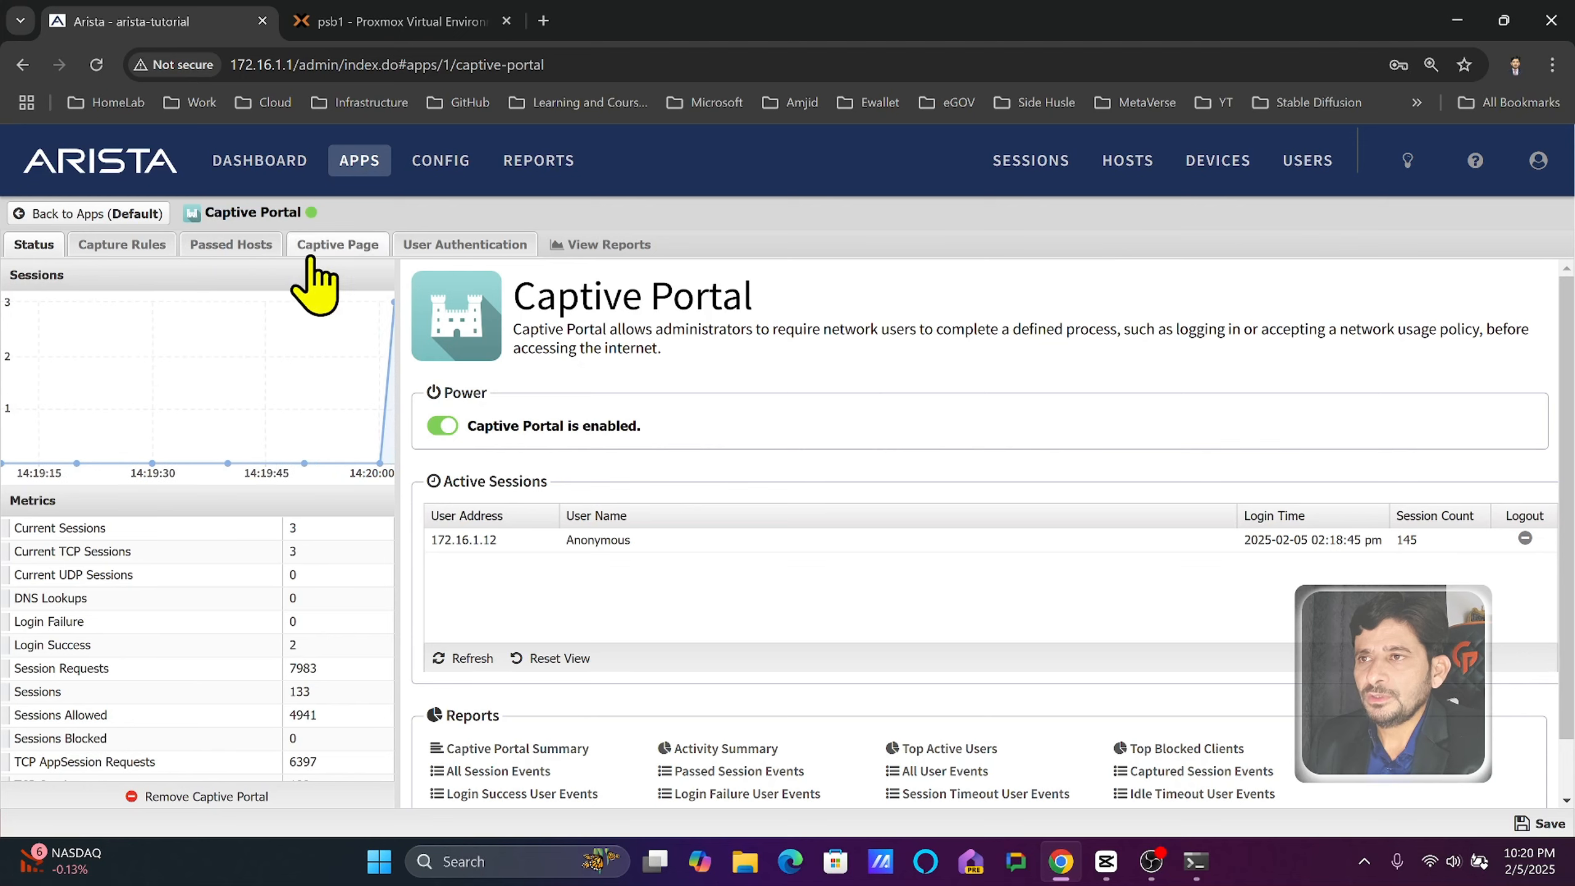
left_click(440, 248)
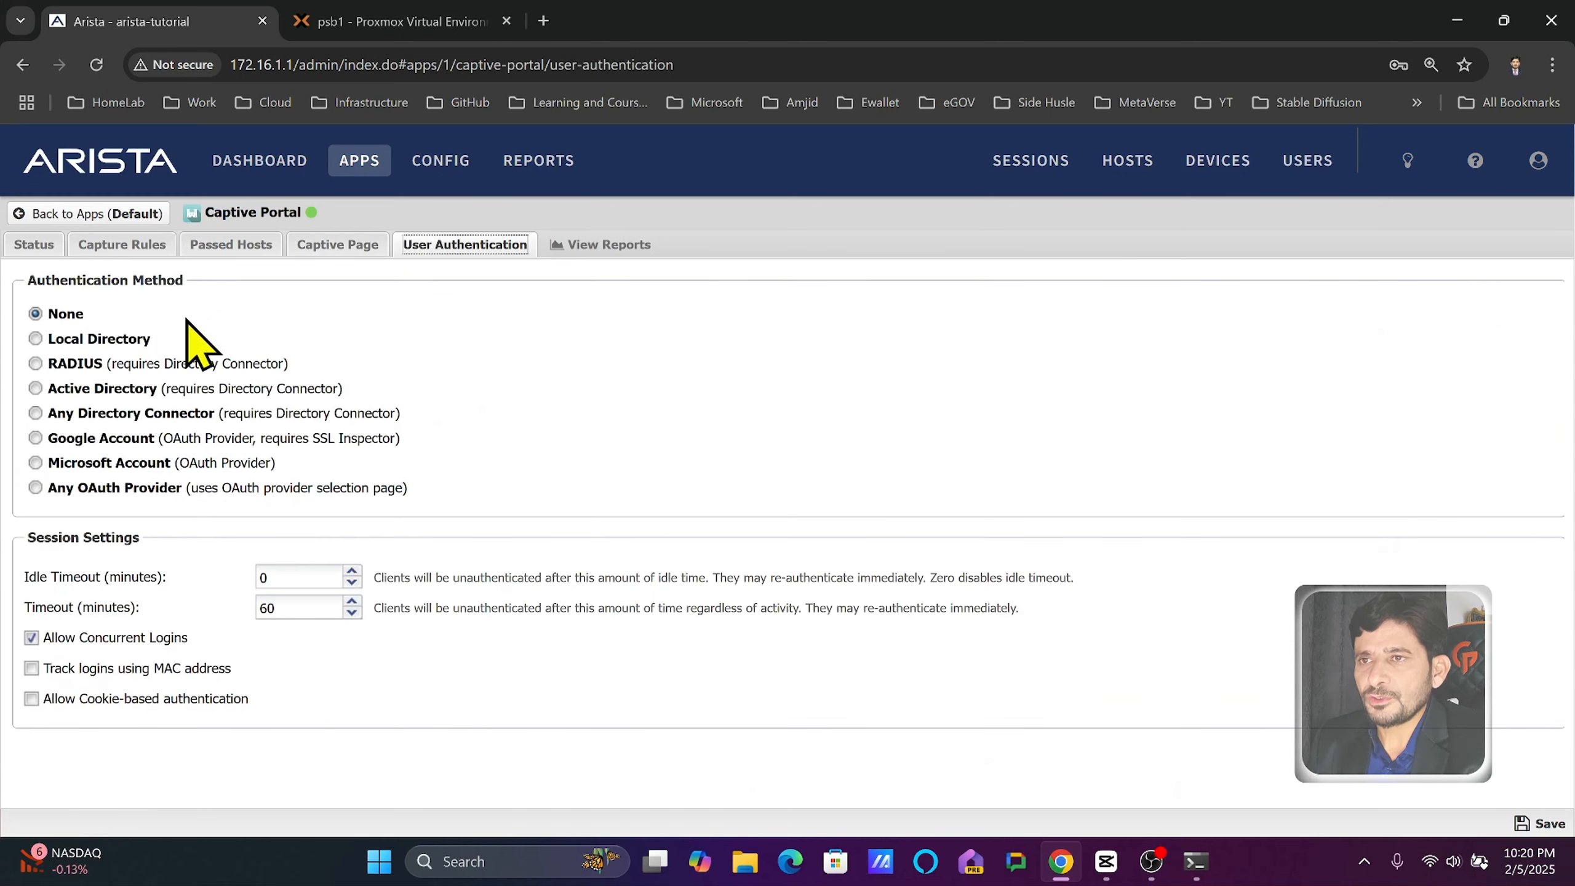
left_click(55, 346)
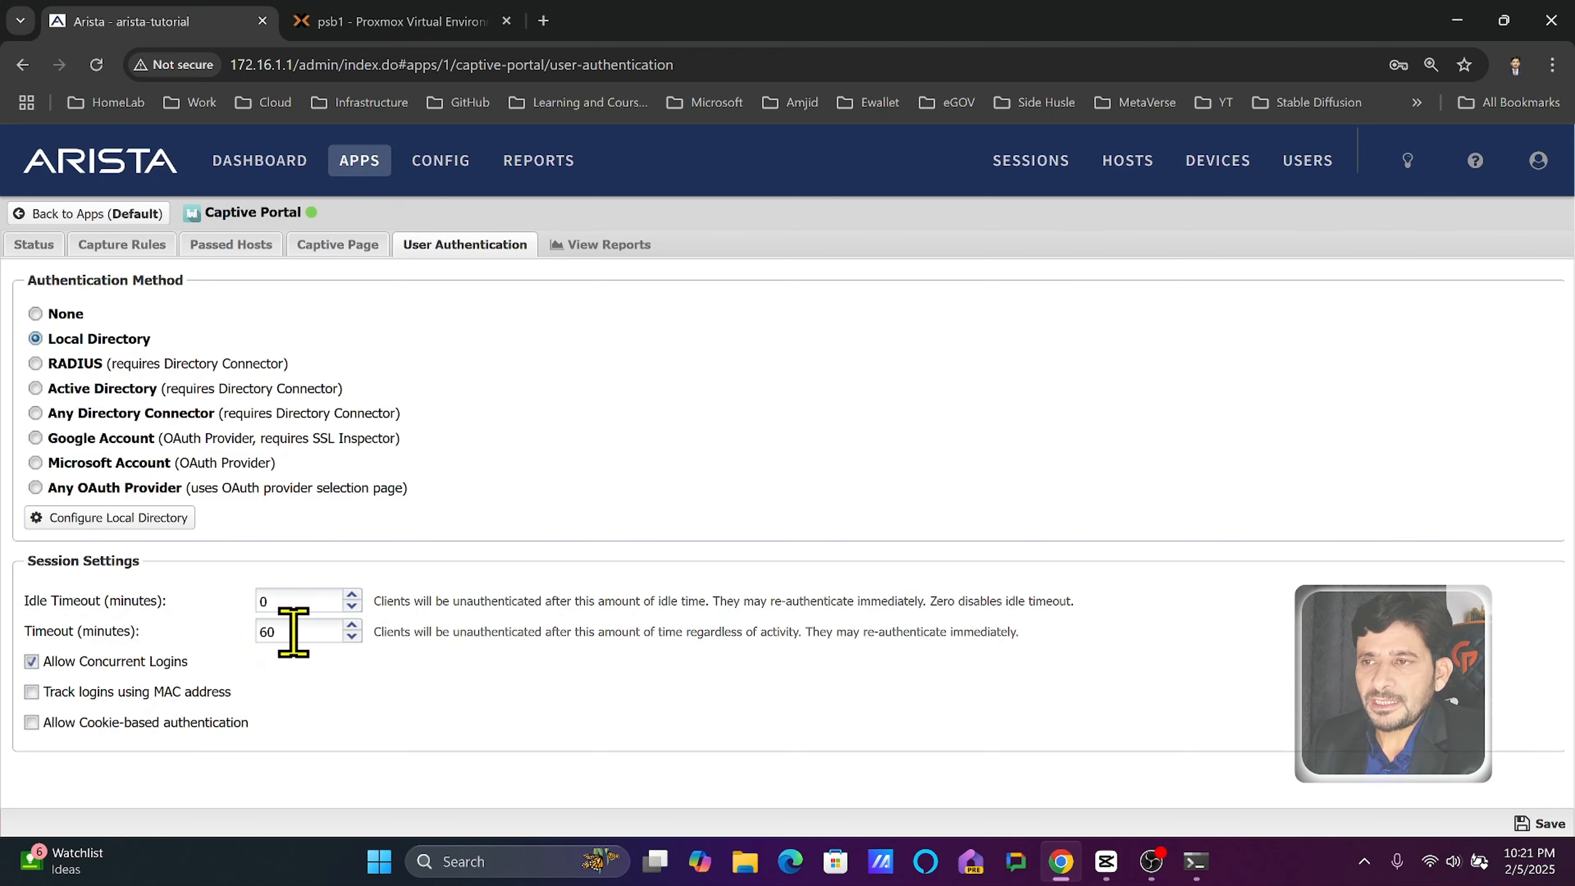
left_click_drag(293, 633, 221, 634)
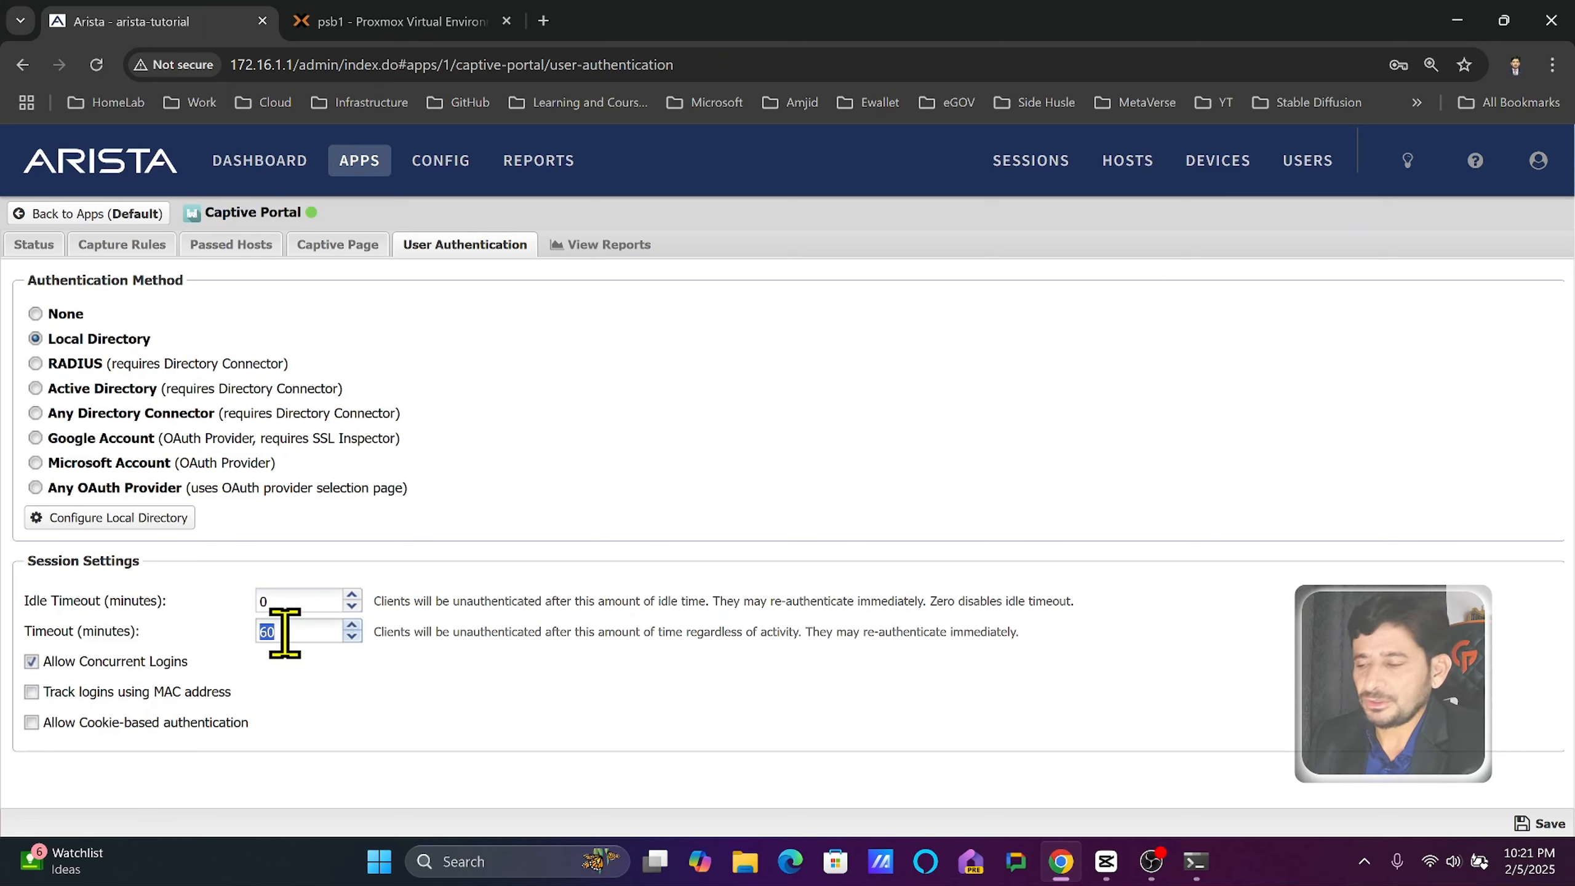
type("120")
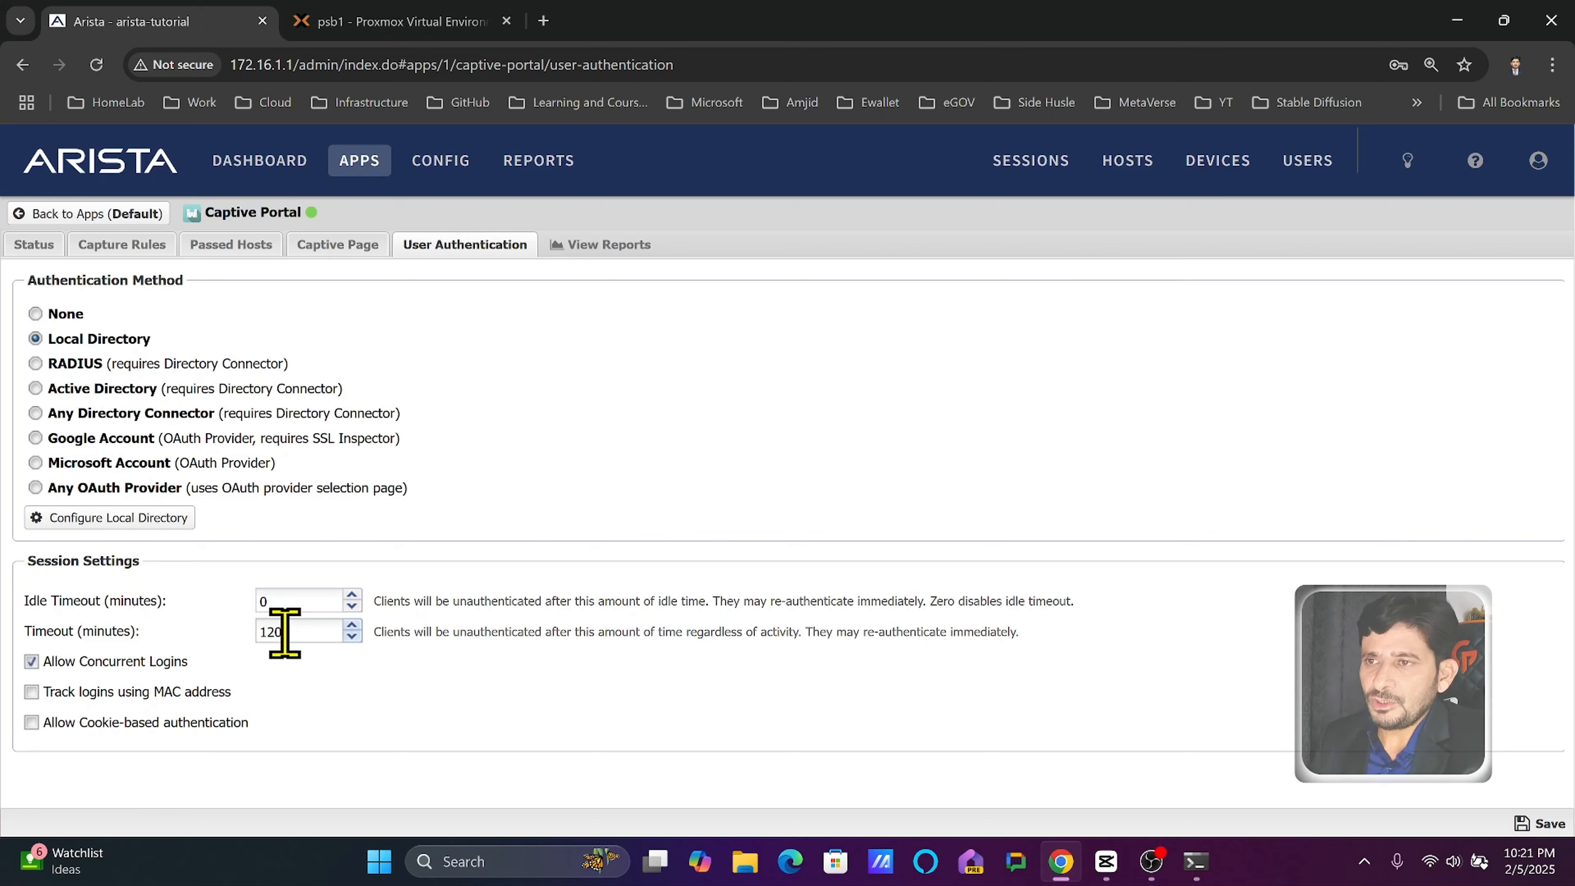
- Save the user authentication settings and add 172.16.1.12 as an enabled, logged pass-listed client, with a description saying that person needs no login
left_click(1541, 824)
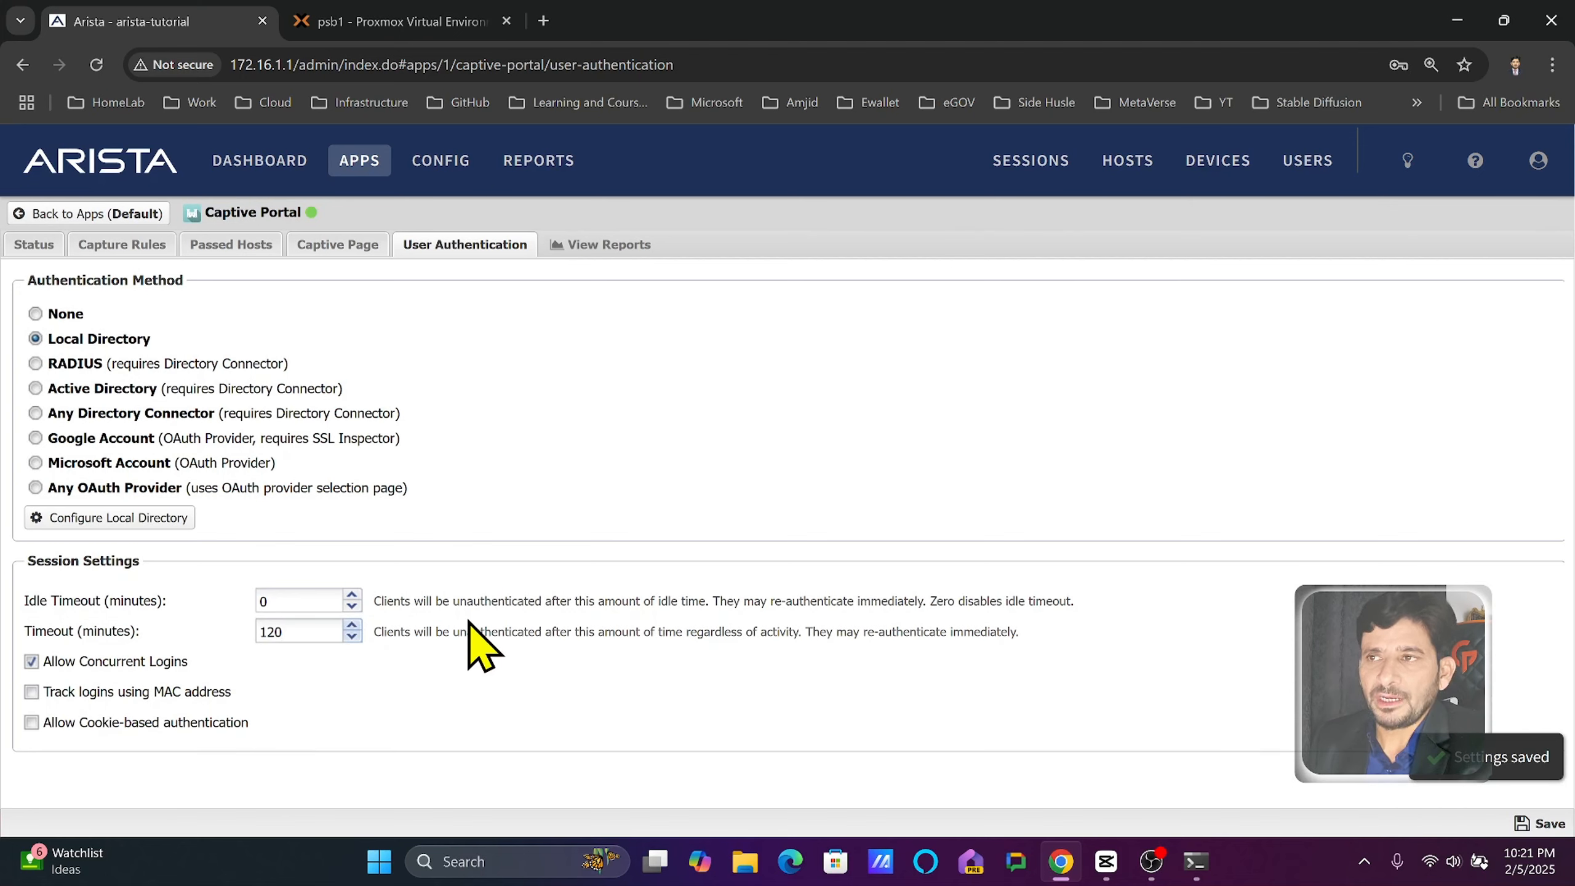
left_click(325, 251)
left_click(233, 248)
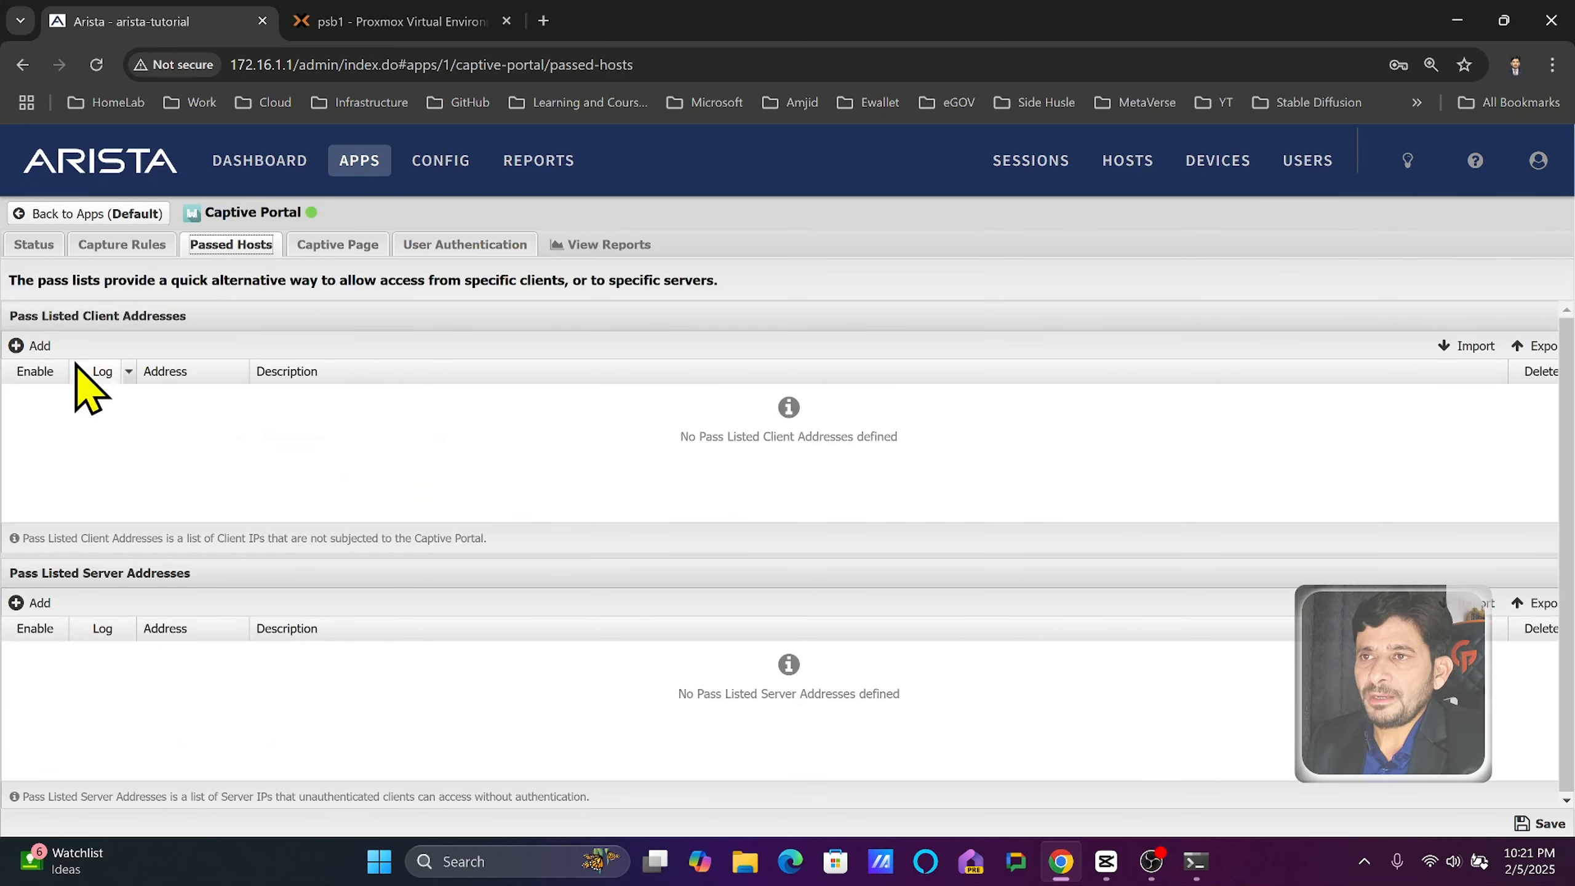
left_click(31, 346)
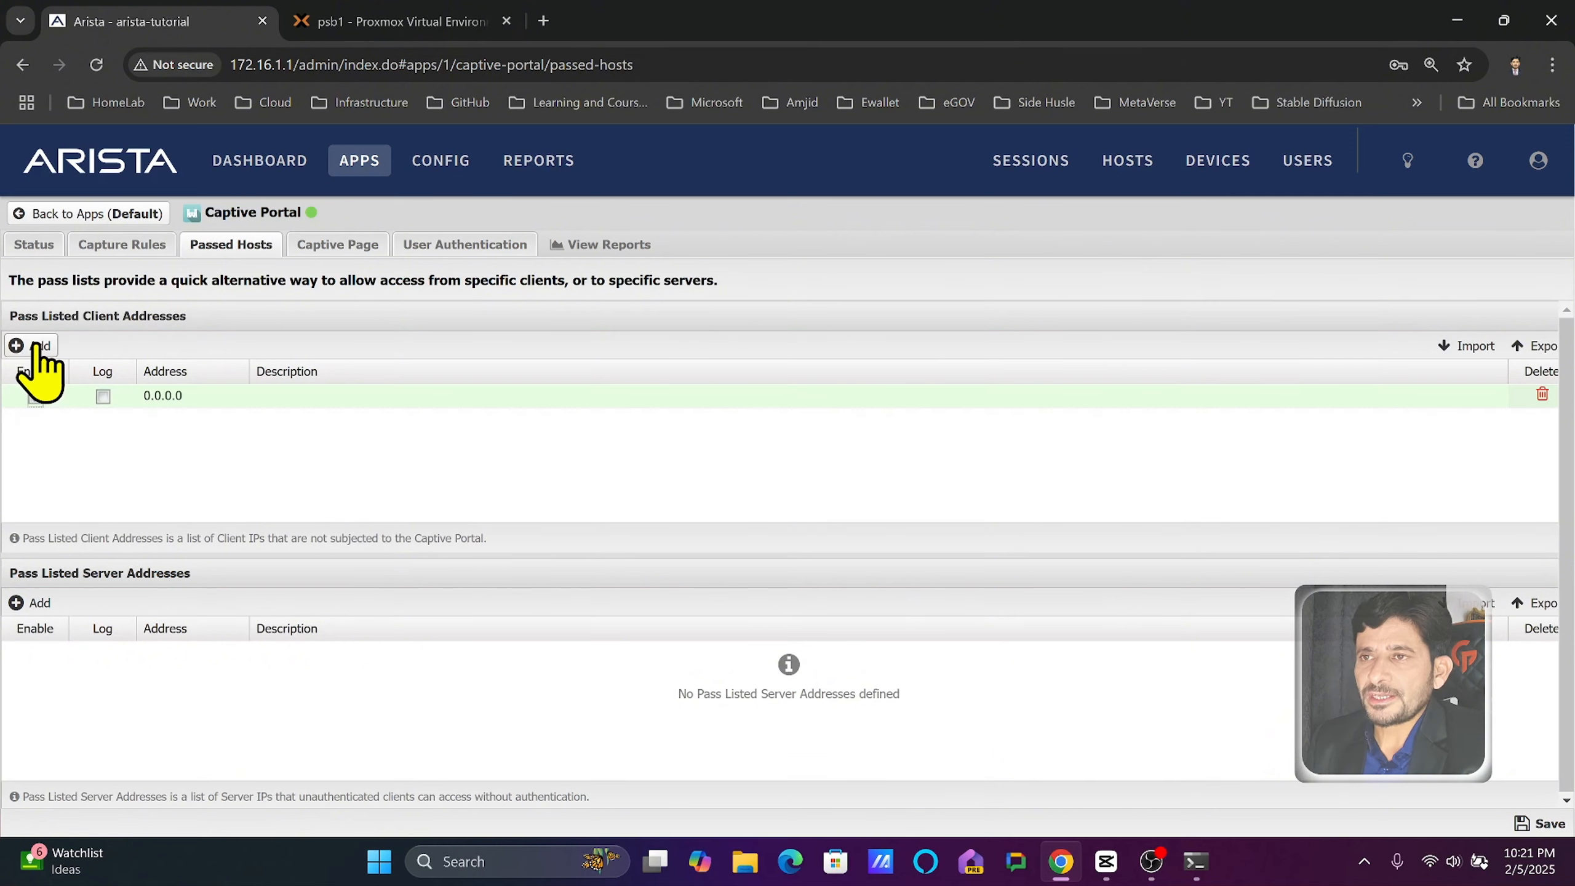
left_click(172, 395)
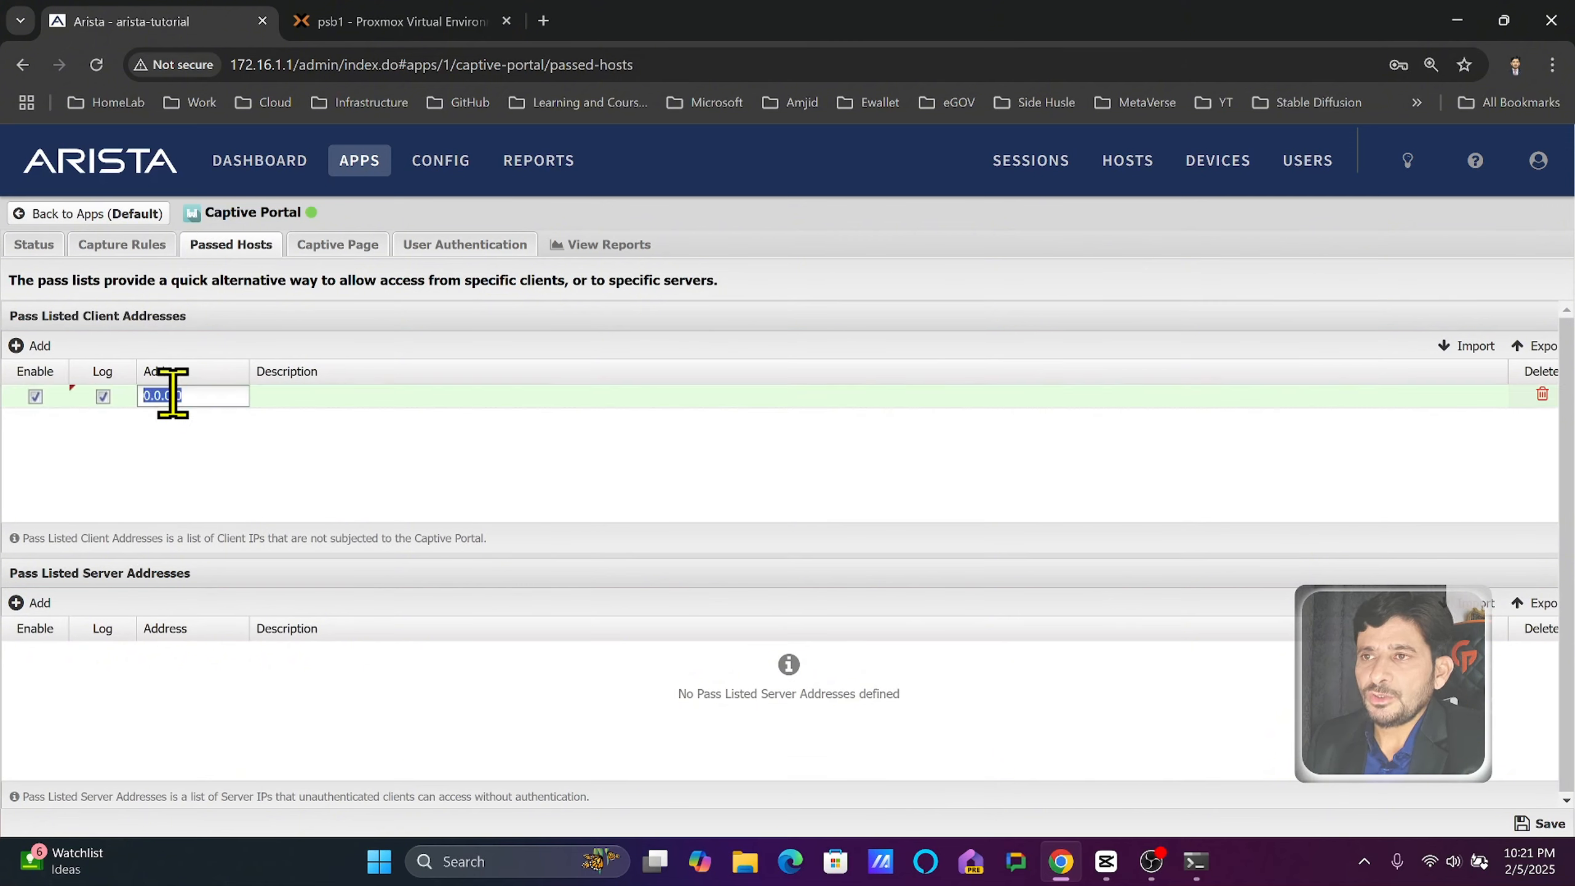
type("172.16.")
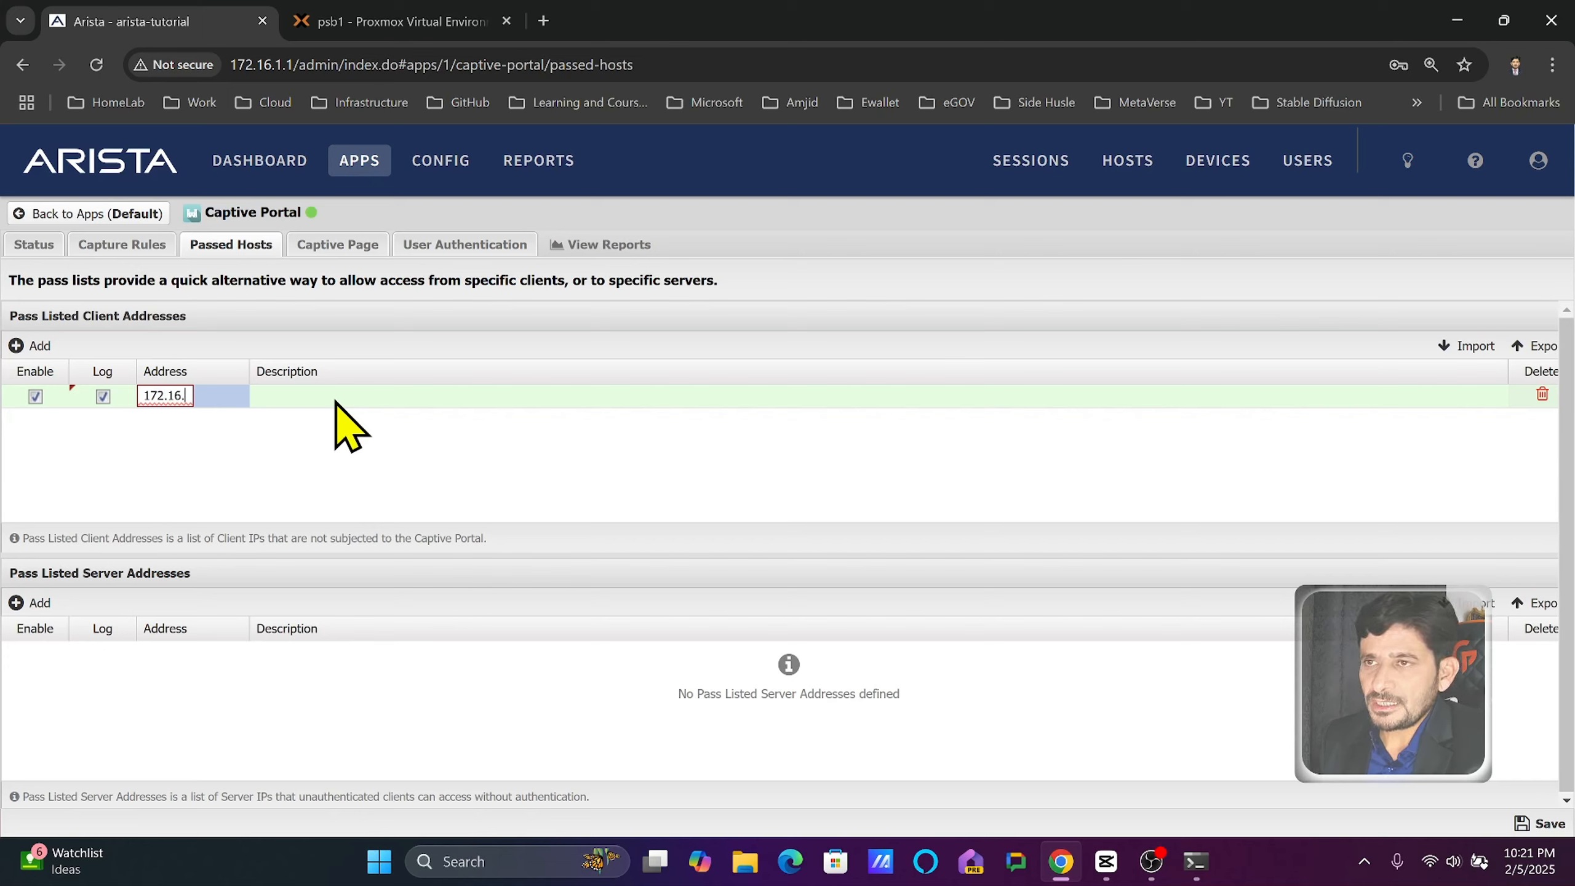
type("1.12")
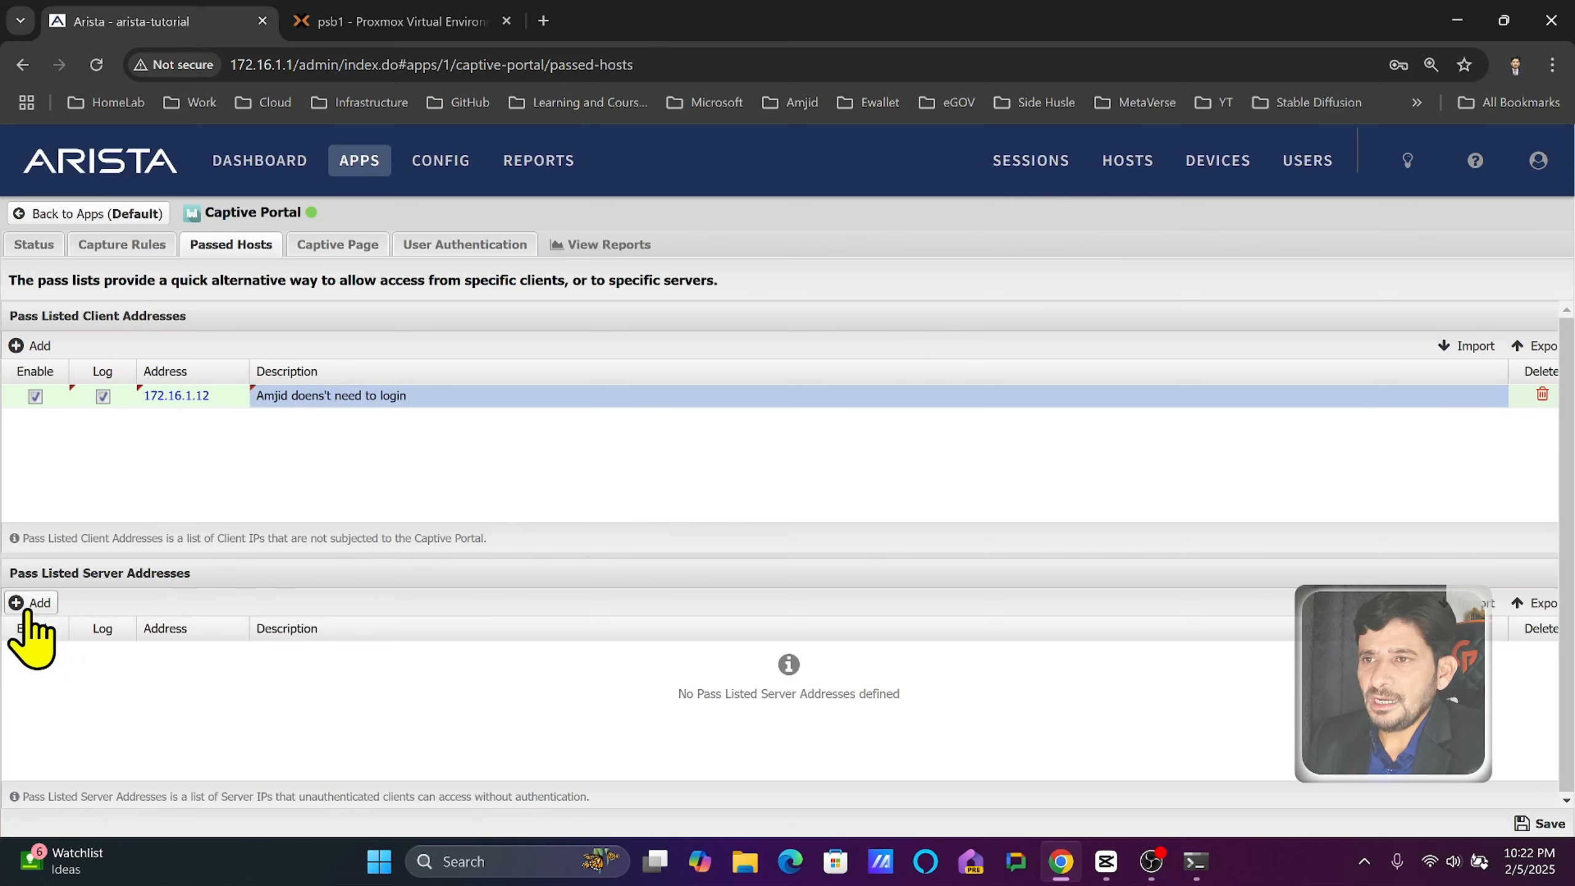
- Add 172.16.1.1 as an enabled pass-listed server address and save the passed hosts
left_click(28, 603)
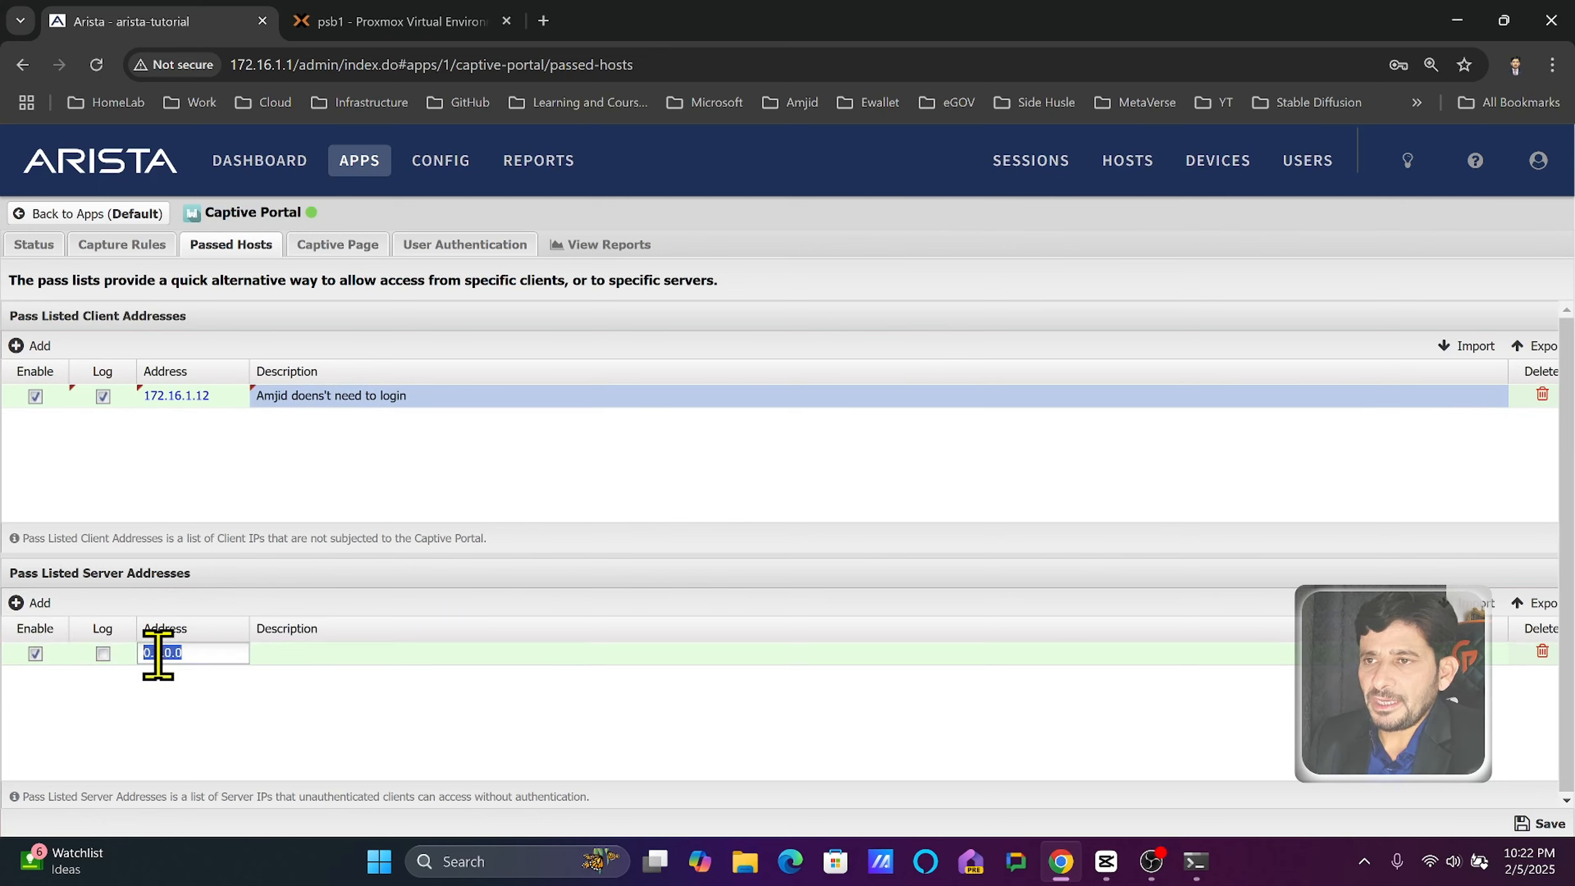
type("172.")
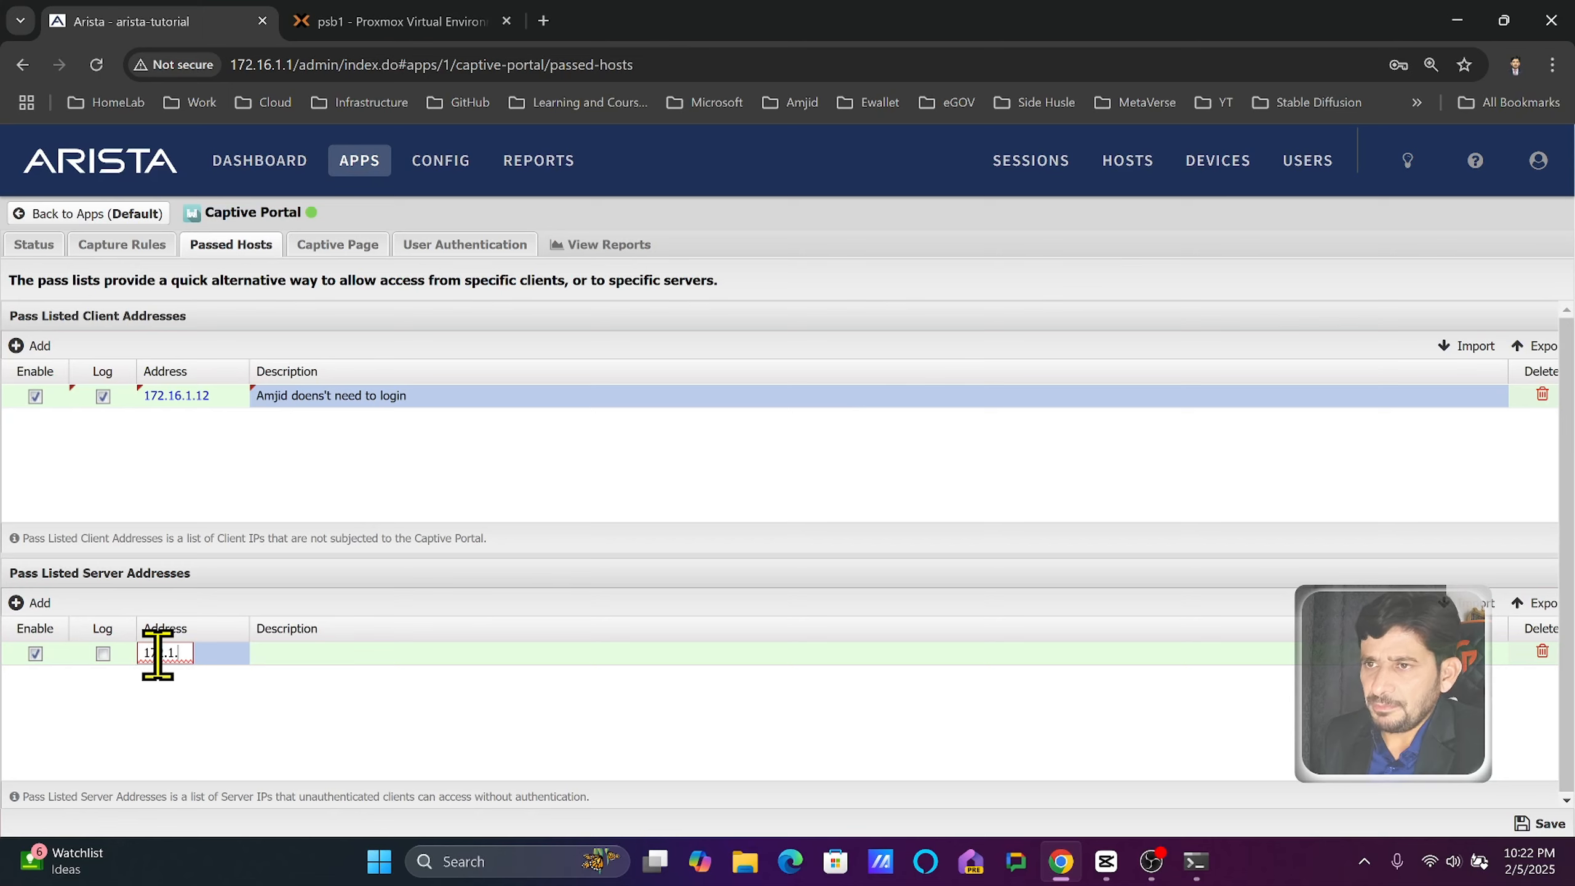
type("1")
key("Return")
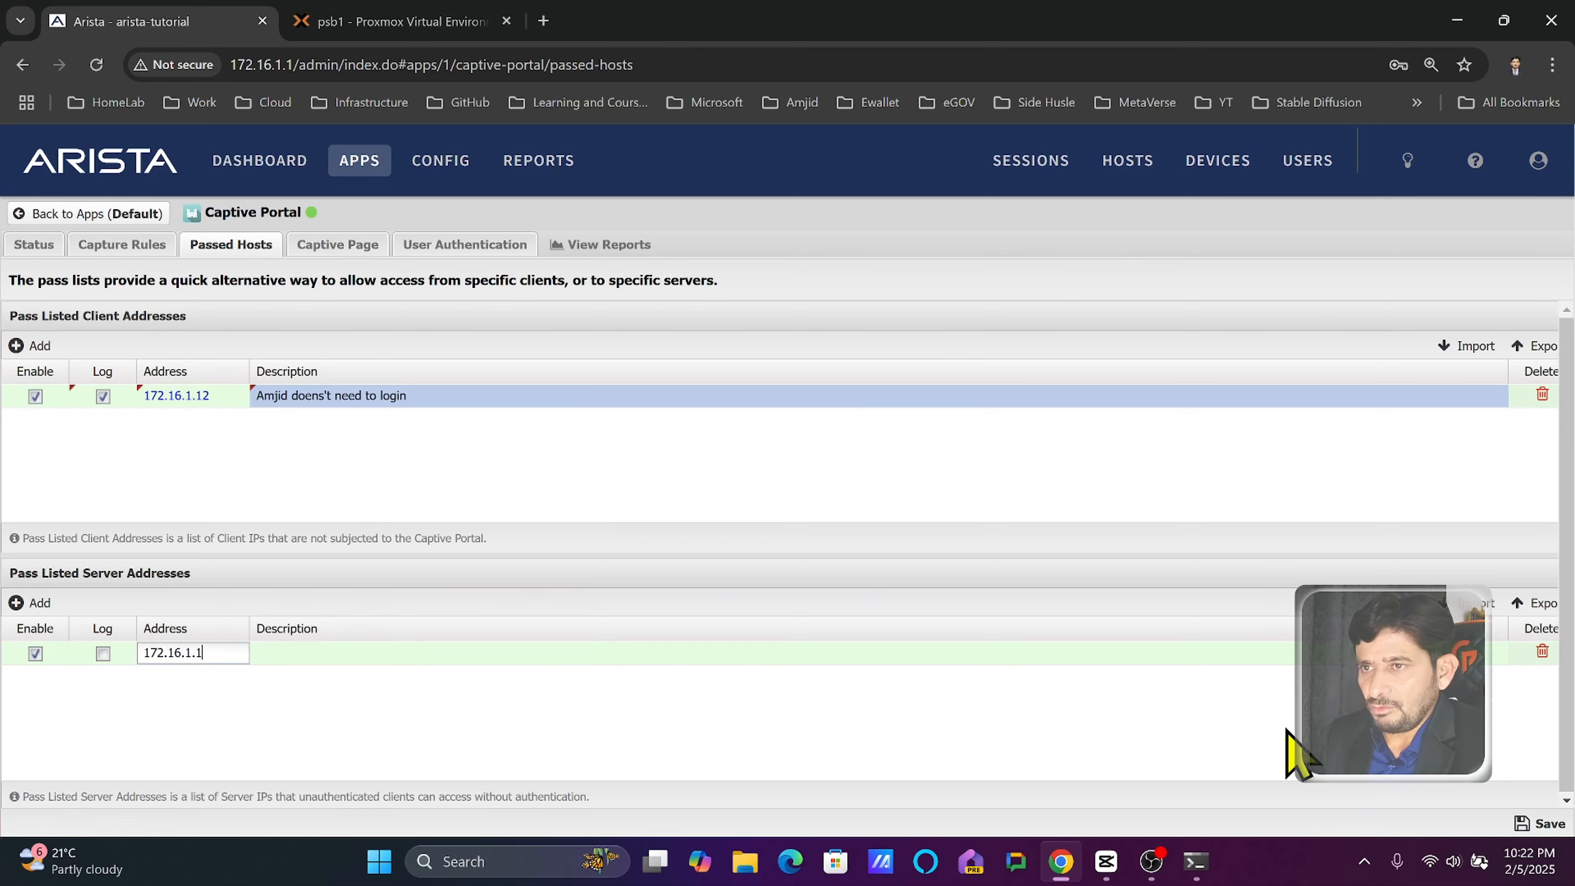
left_click(1544, 824)
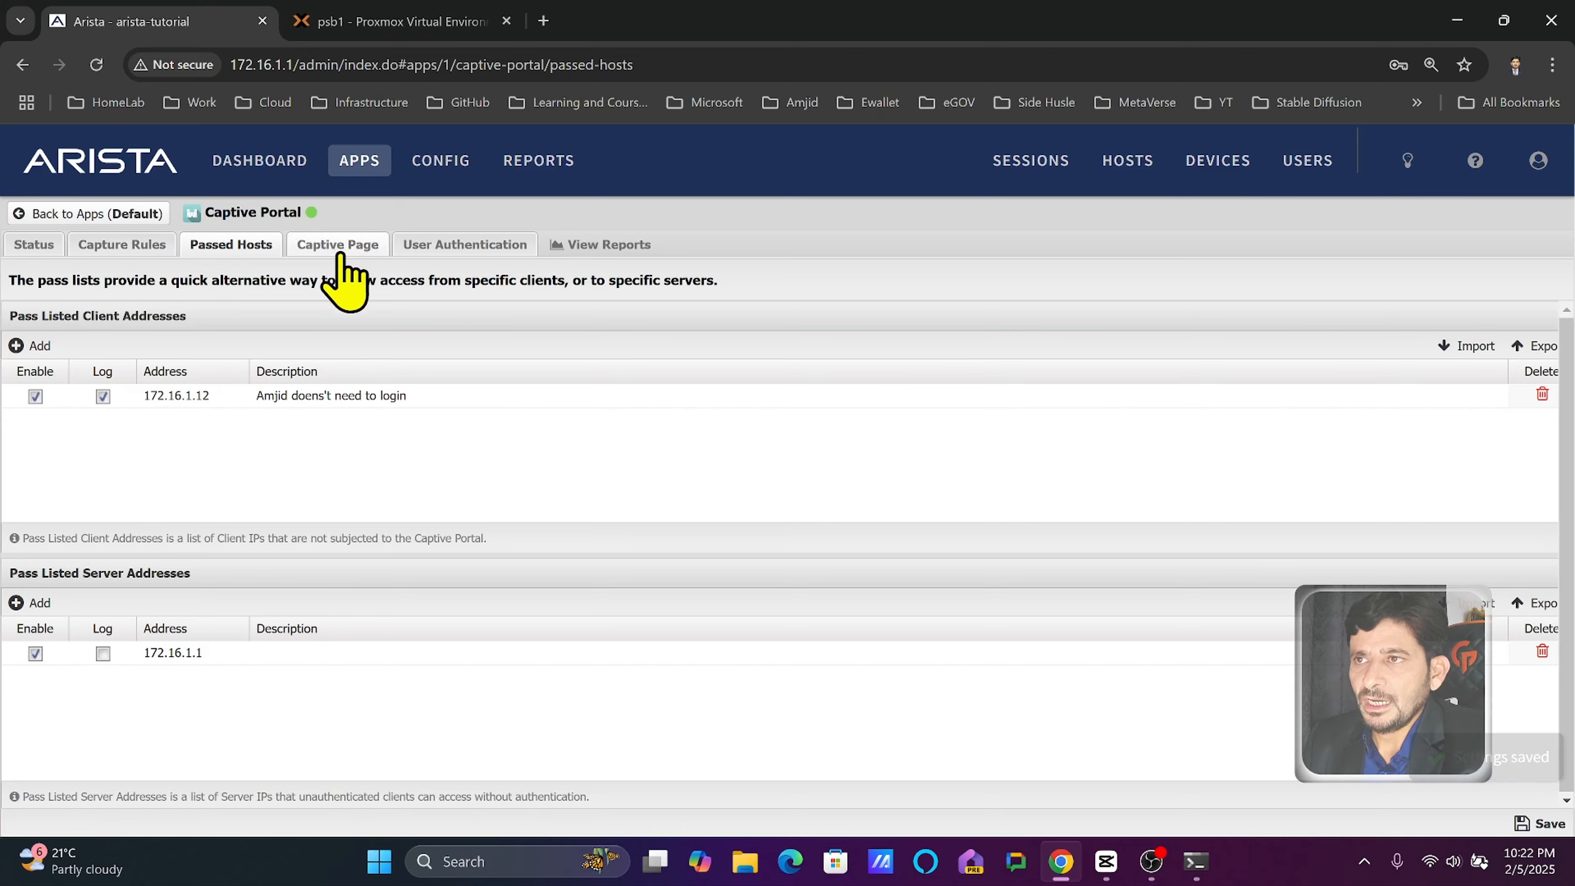
left_click(456, 249)
left_click(338, 248)
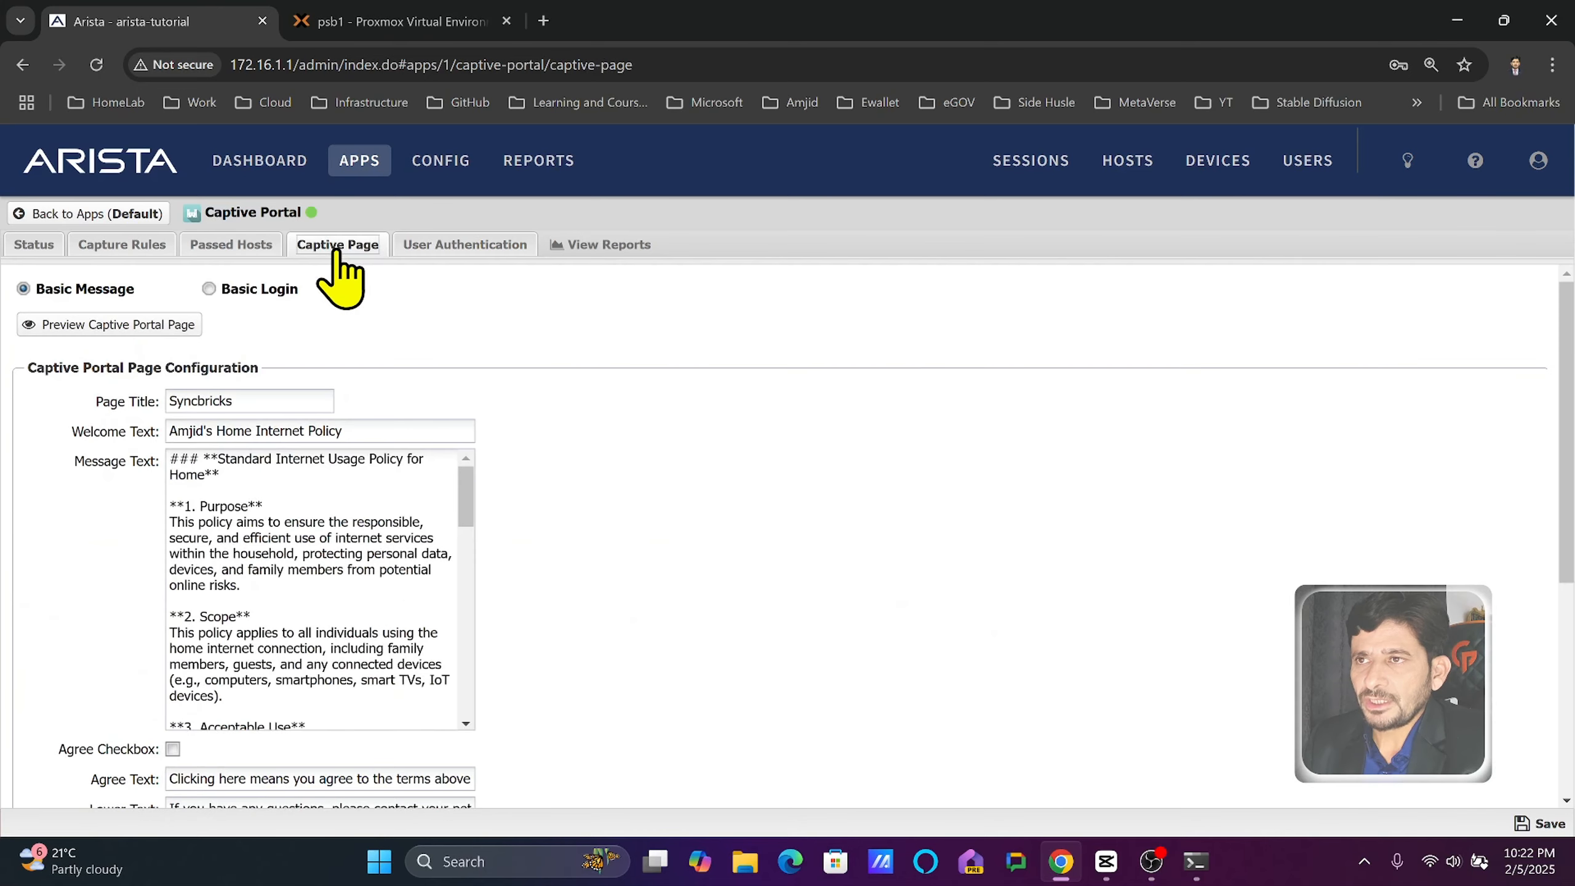
left_click(230, 248)
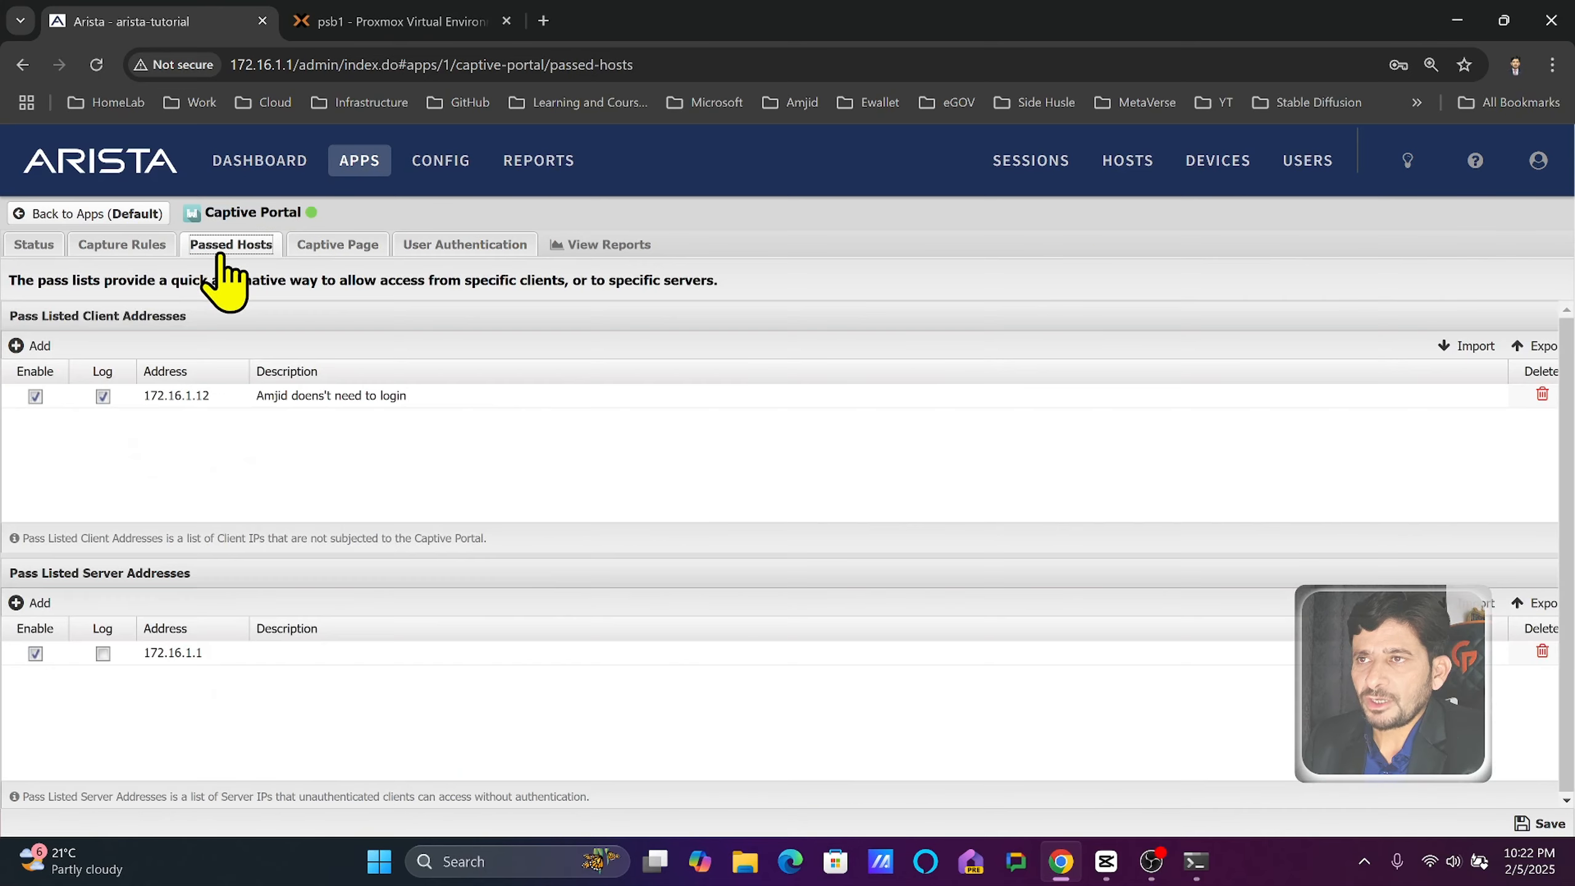
- Start a new enabled capture rule with the description "New users on my network"
left_click(118, 252)
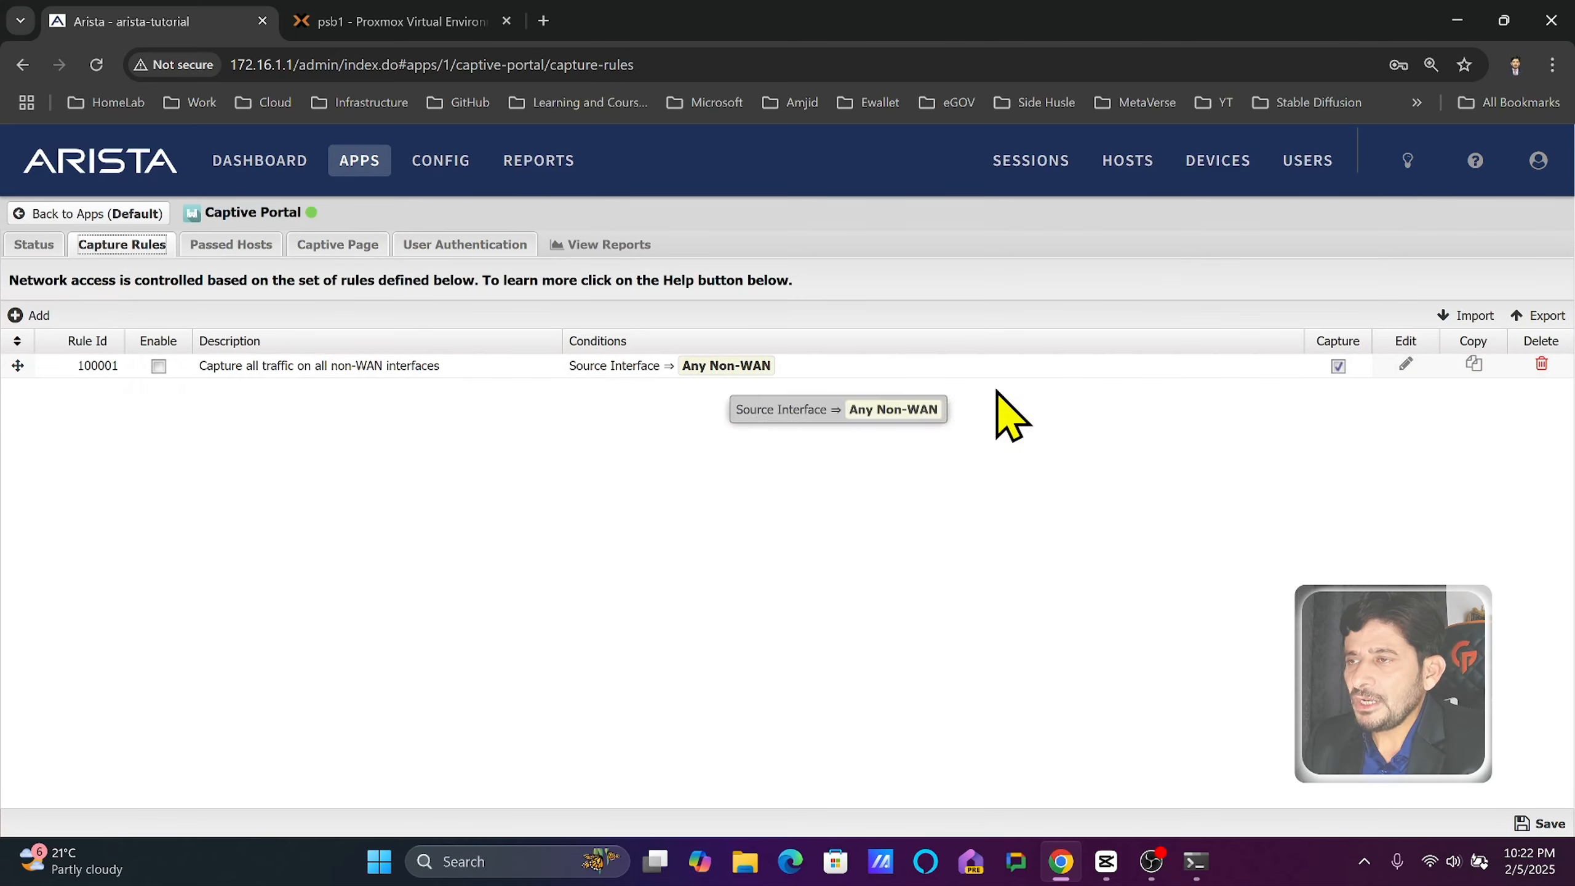
left_click(24, 315)
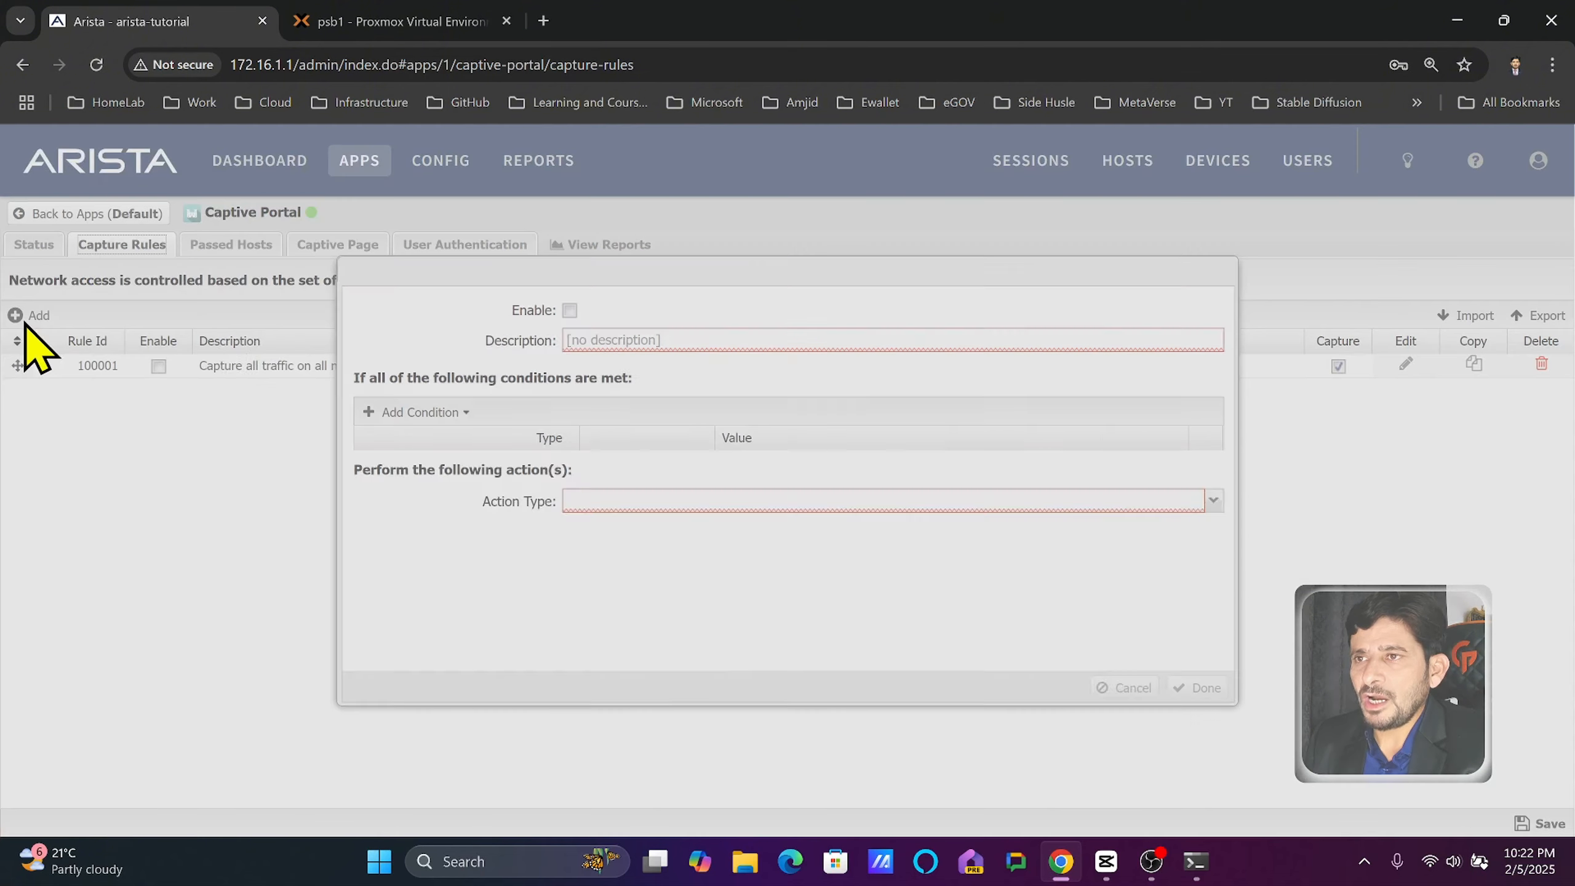
left_click(643, 340)
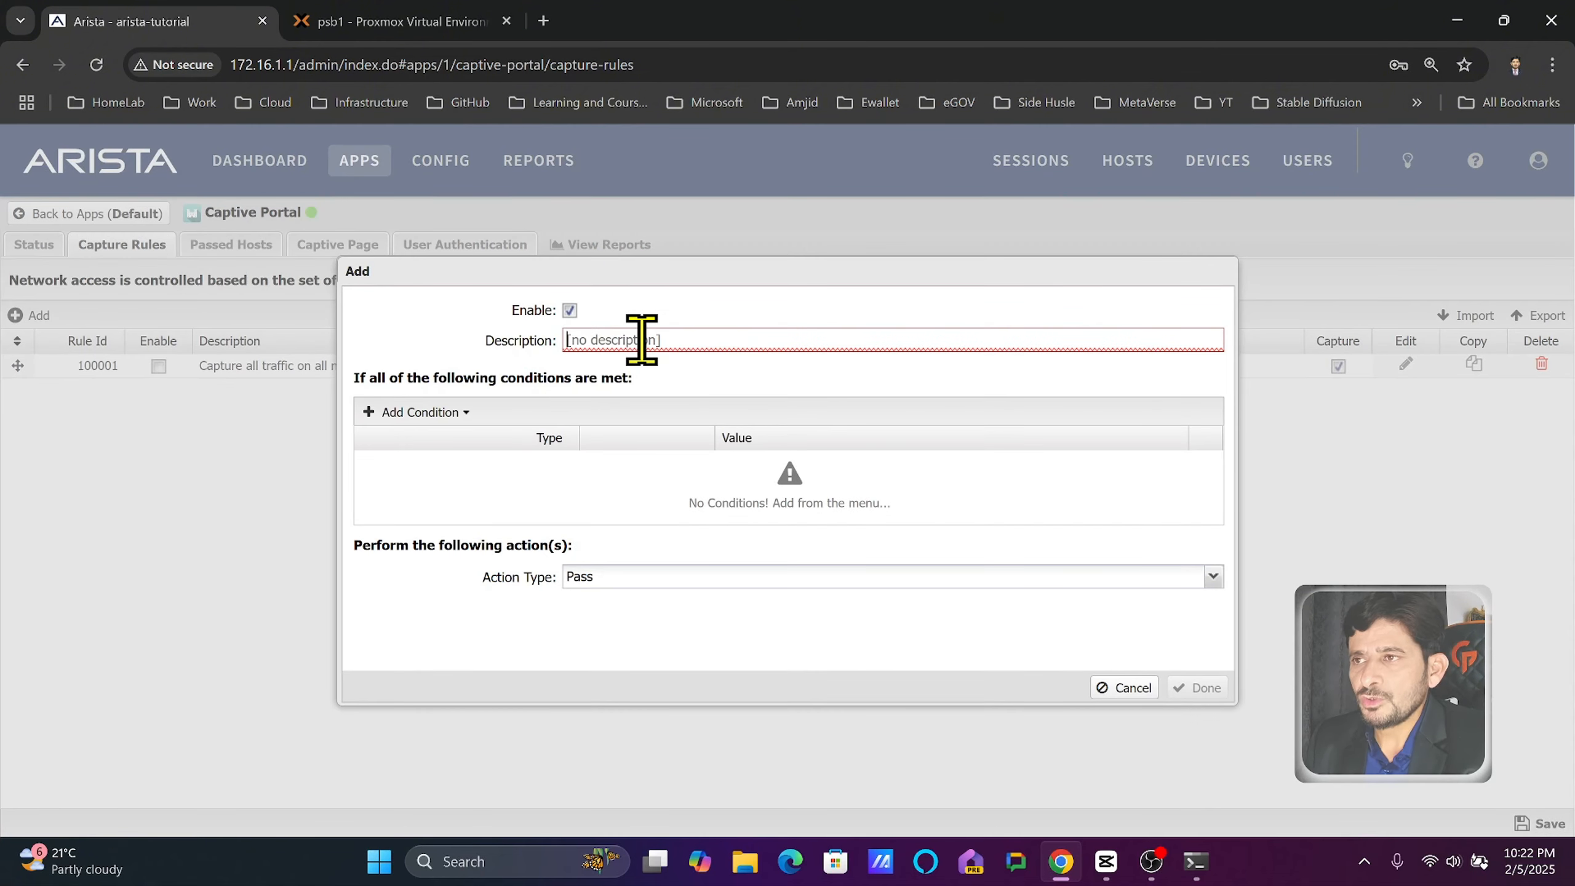
type("New users on my n")
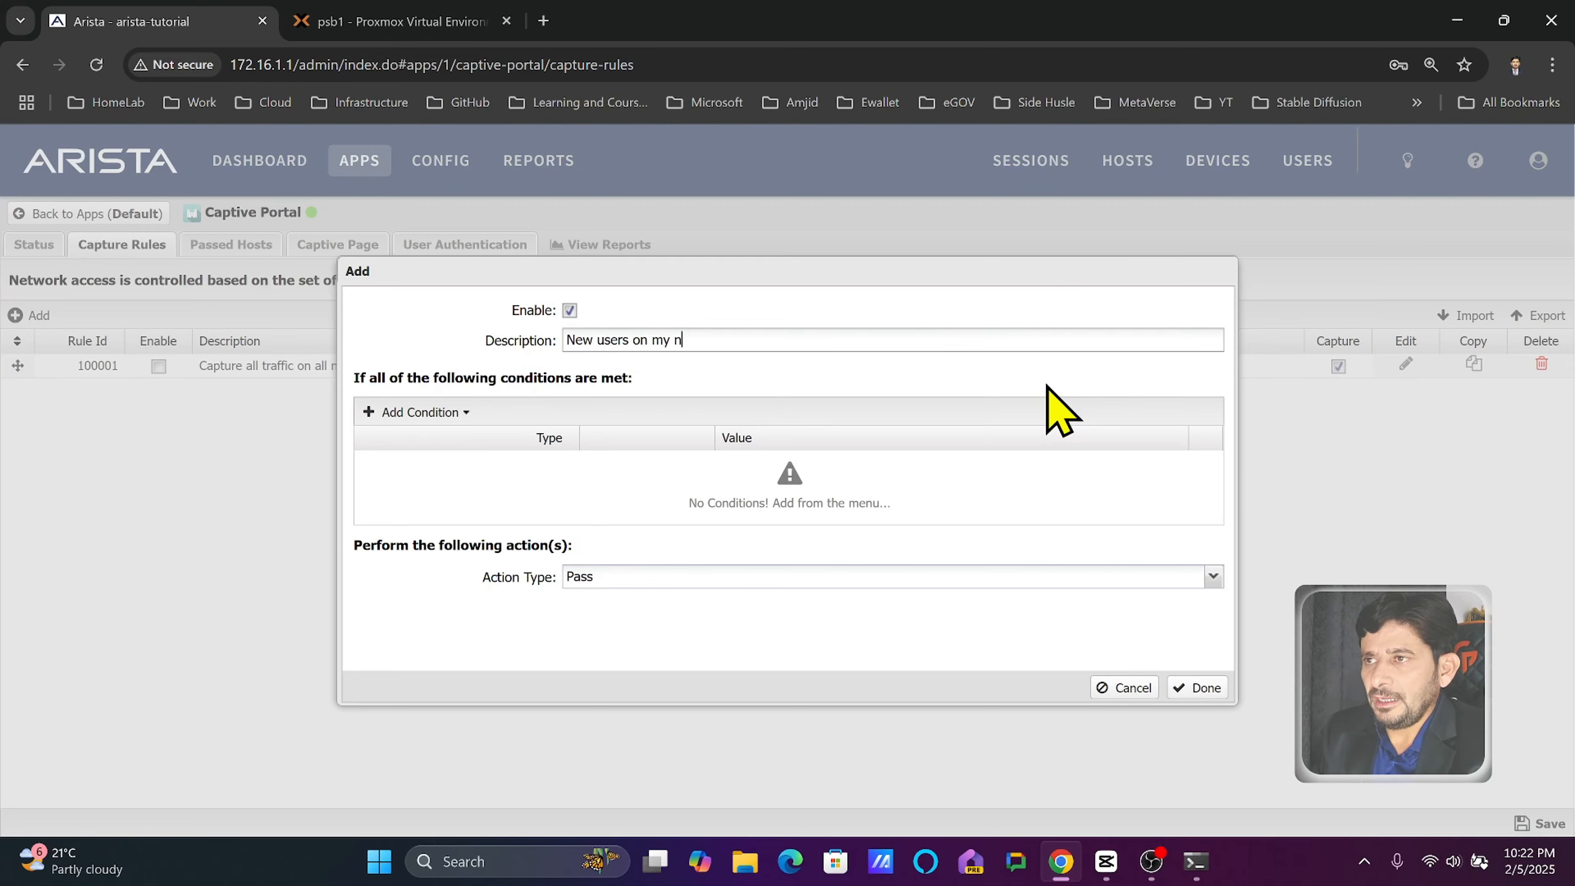
type("etwork")
- Limit the new capture rule to source addresses 172.16.1.100-172.16.1.200, with Capture as its action, and finish the rule
left_click(436, 413)
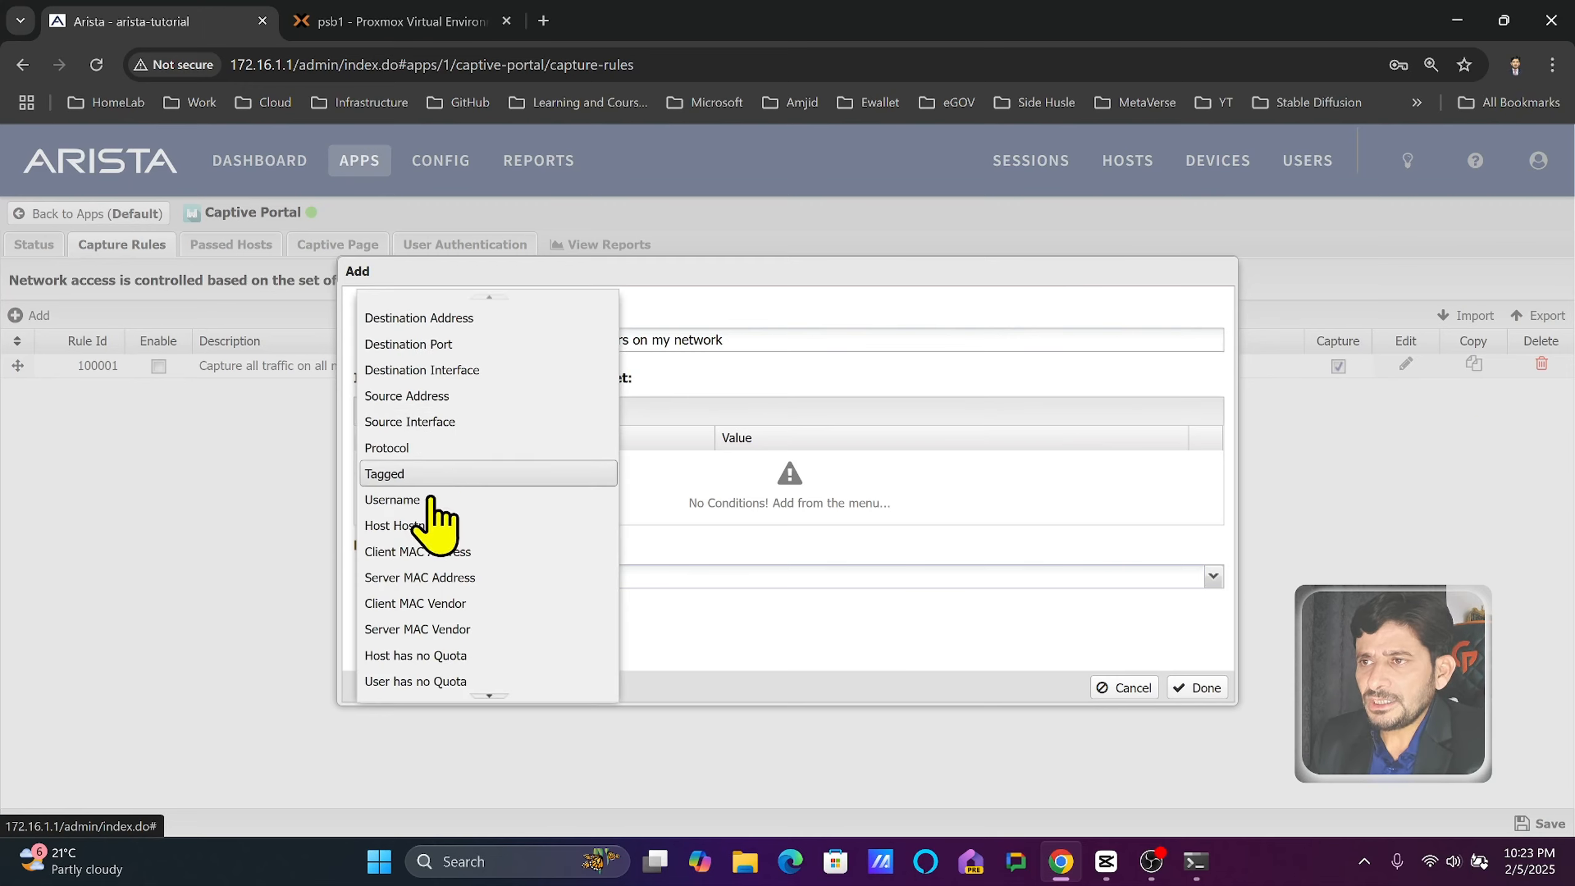
left_click(475, 400)
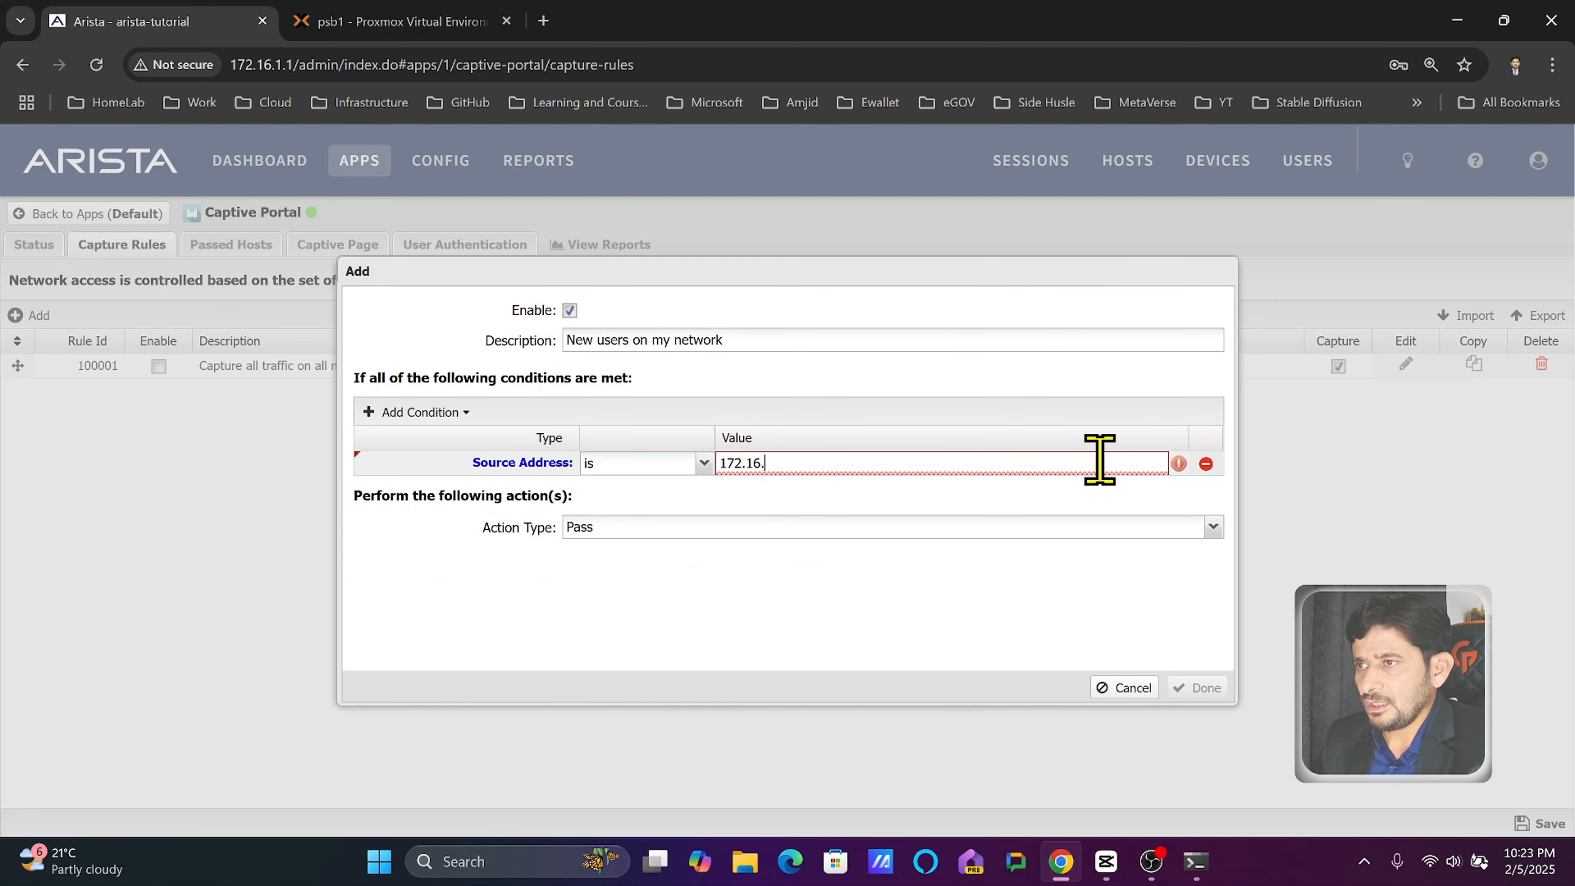
type("172.16.1.100")
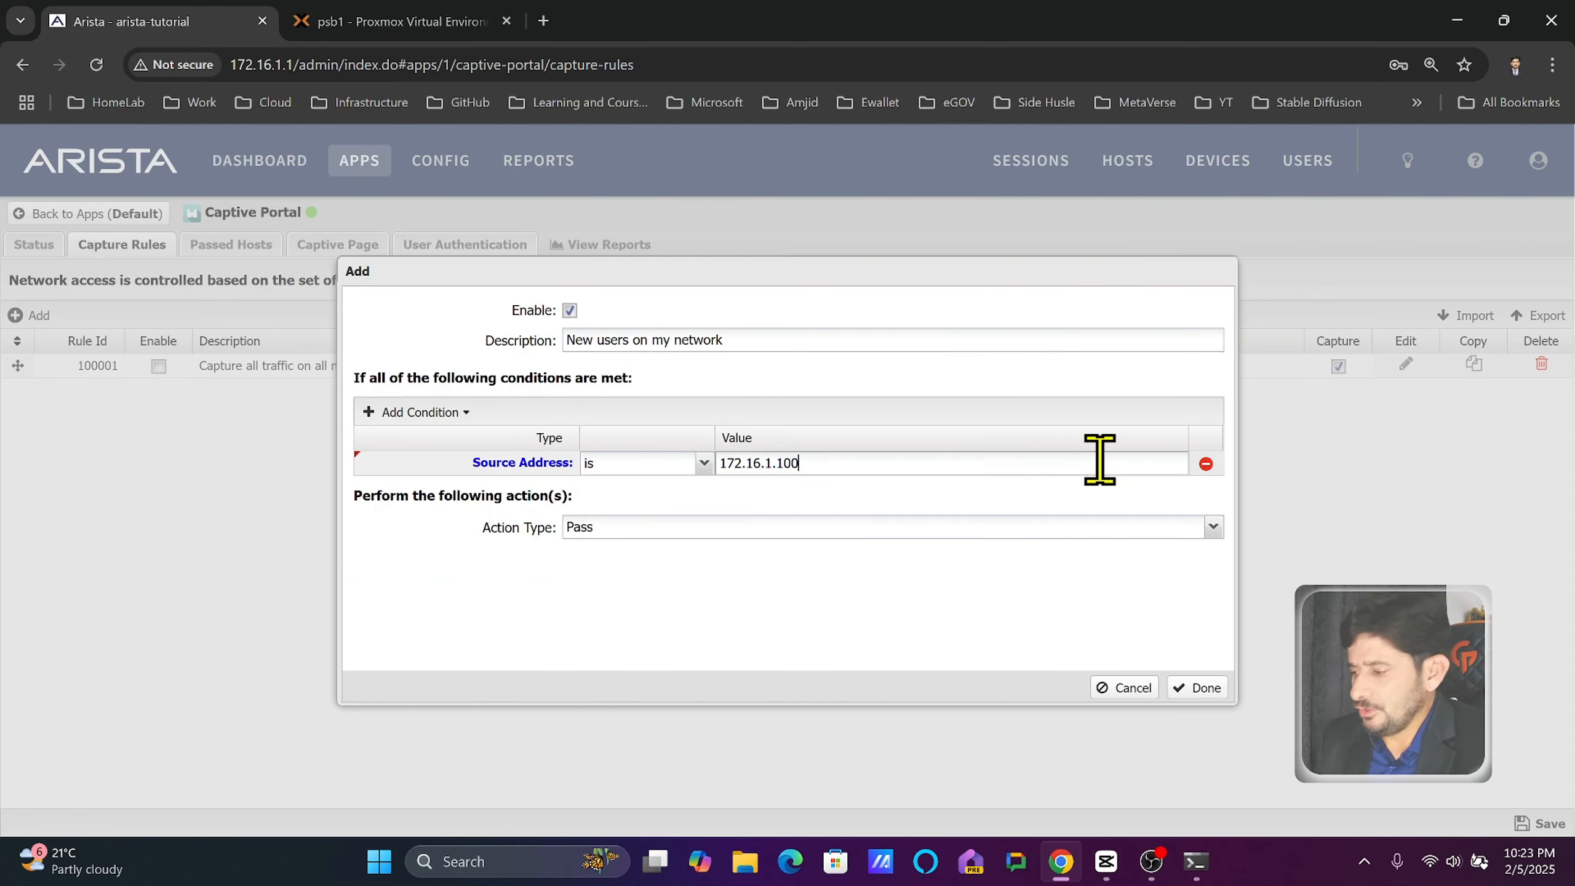
type("-172.16.1.")
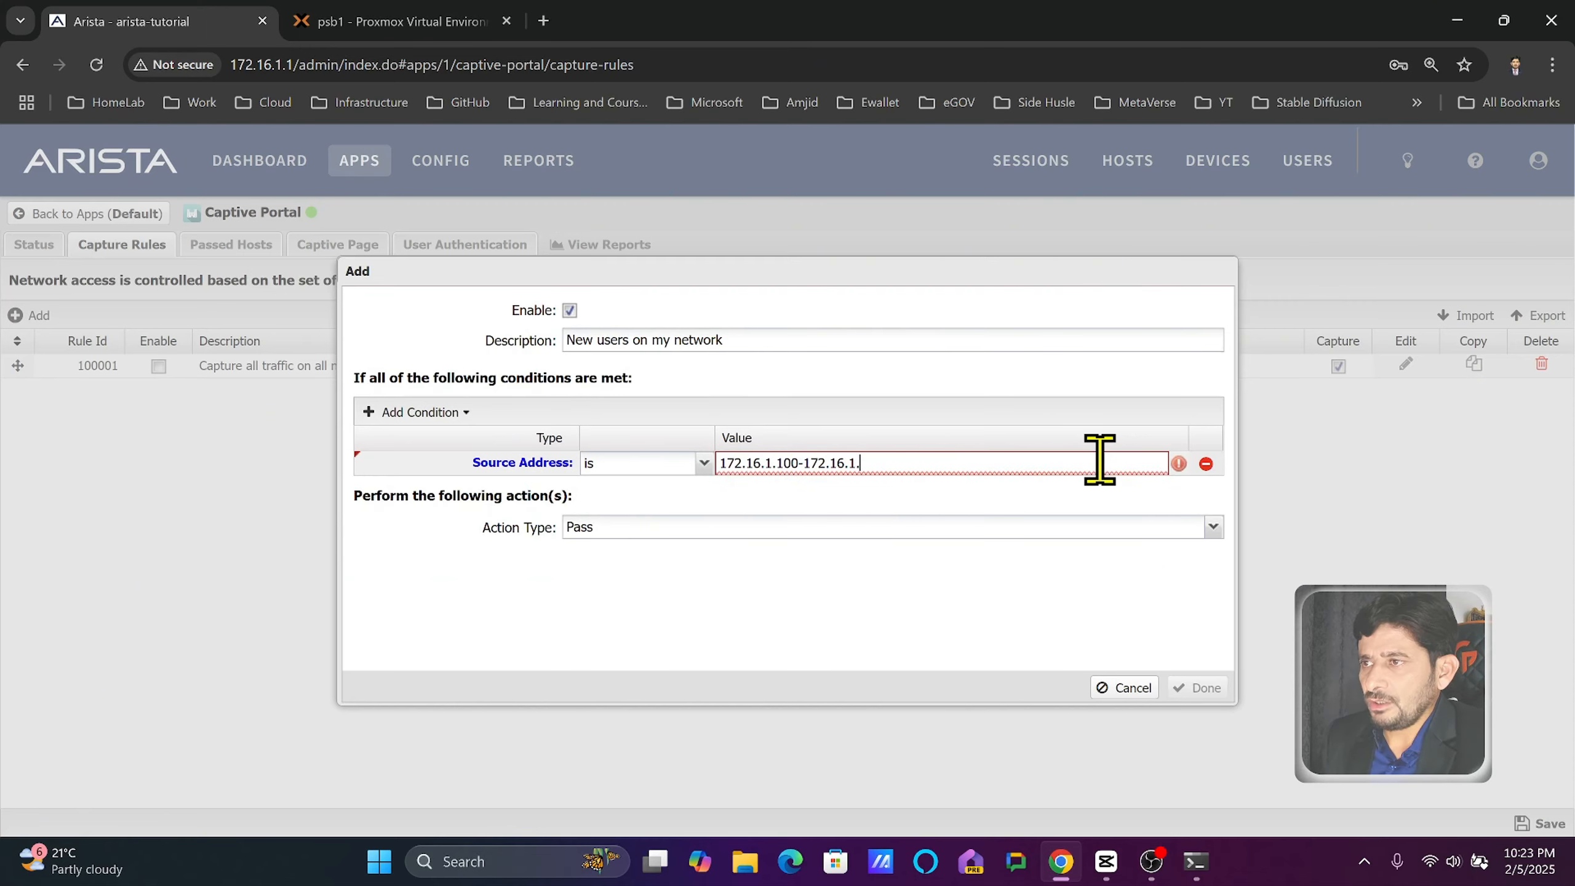
type("200")
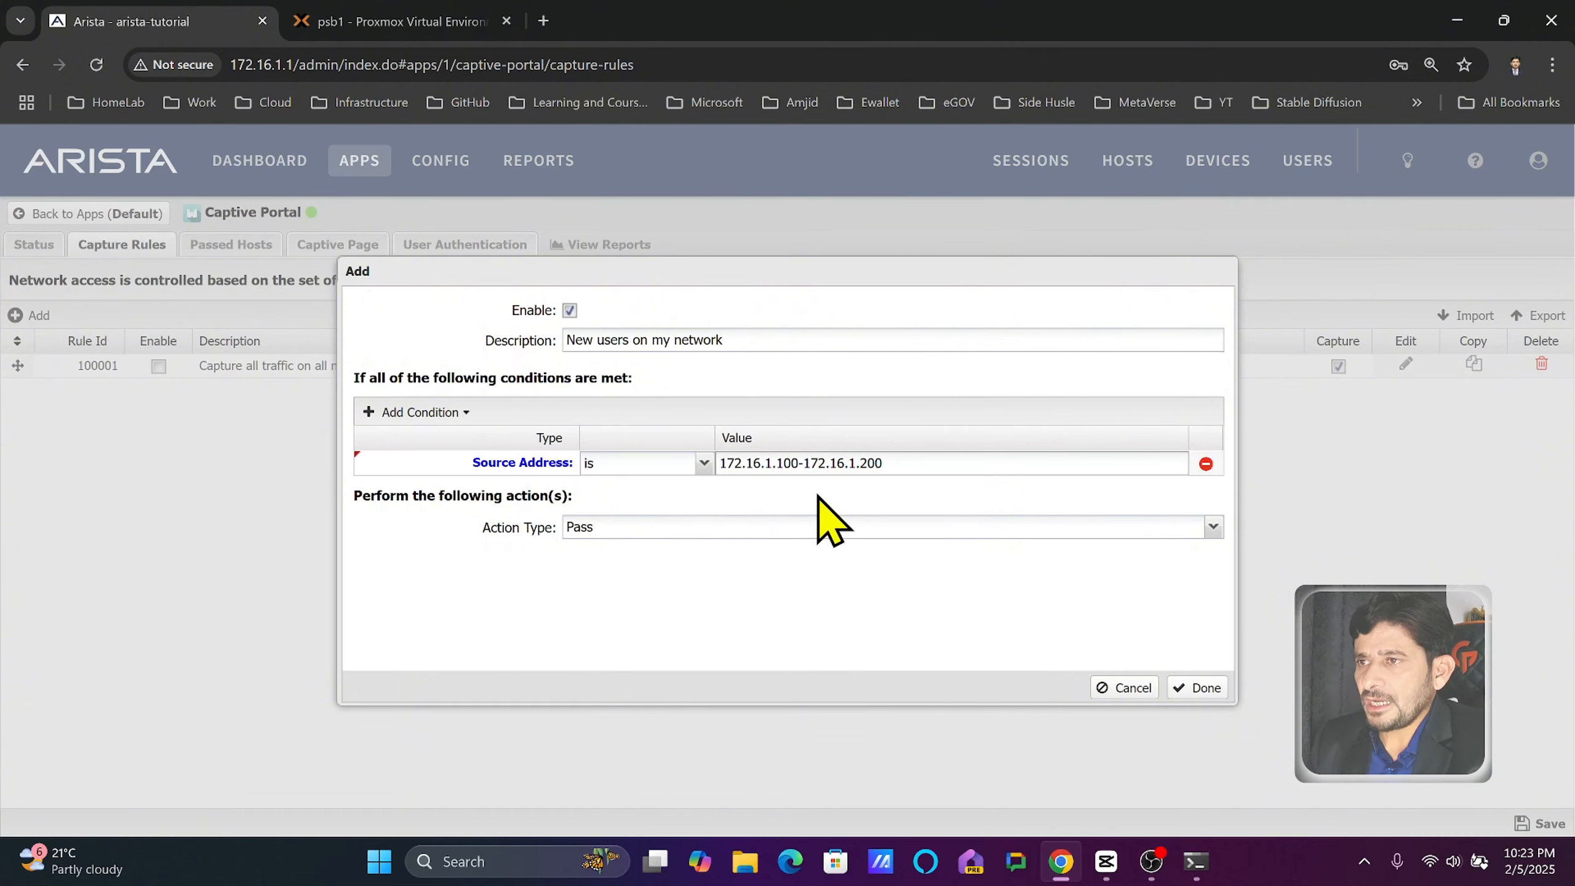
left_click(825, 528)
left_click(872, 552)
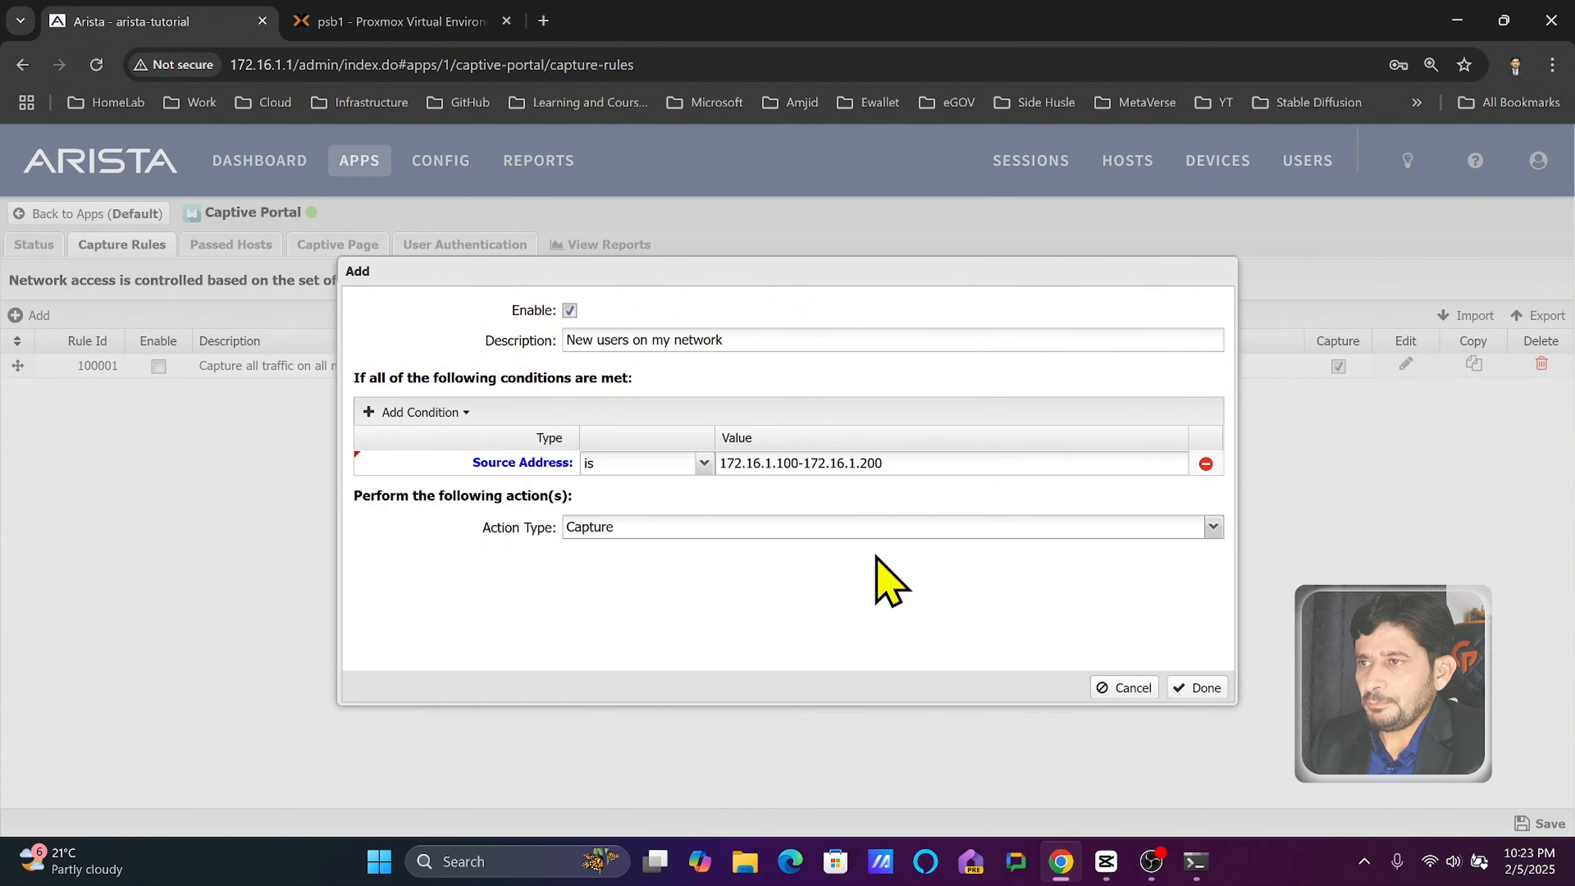
left_click(1194, 689)
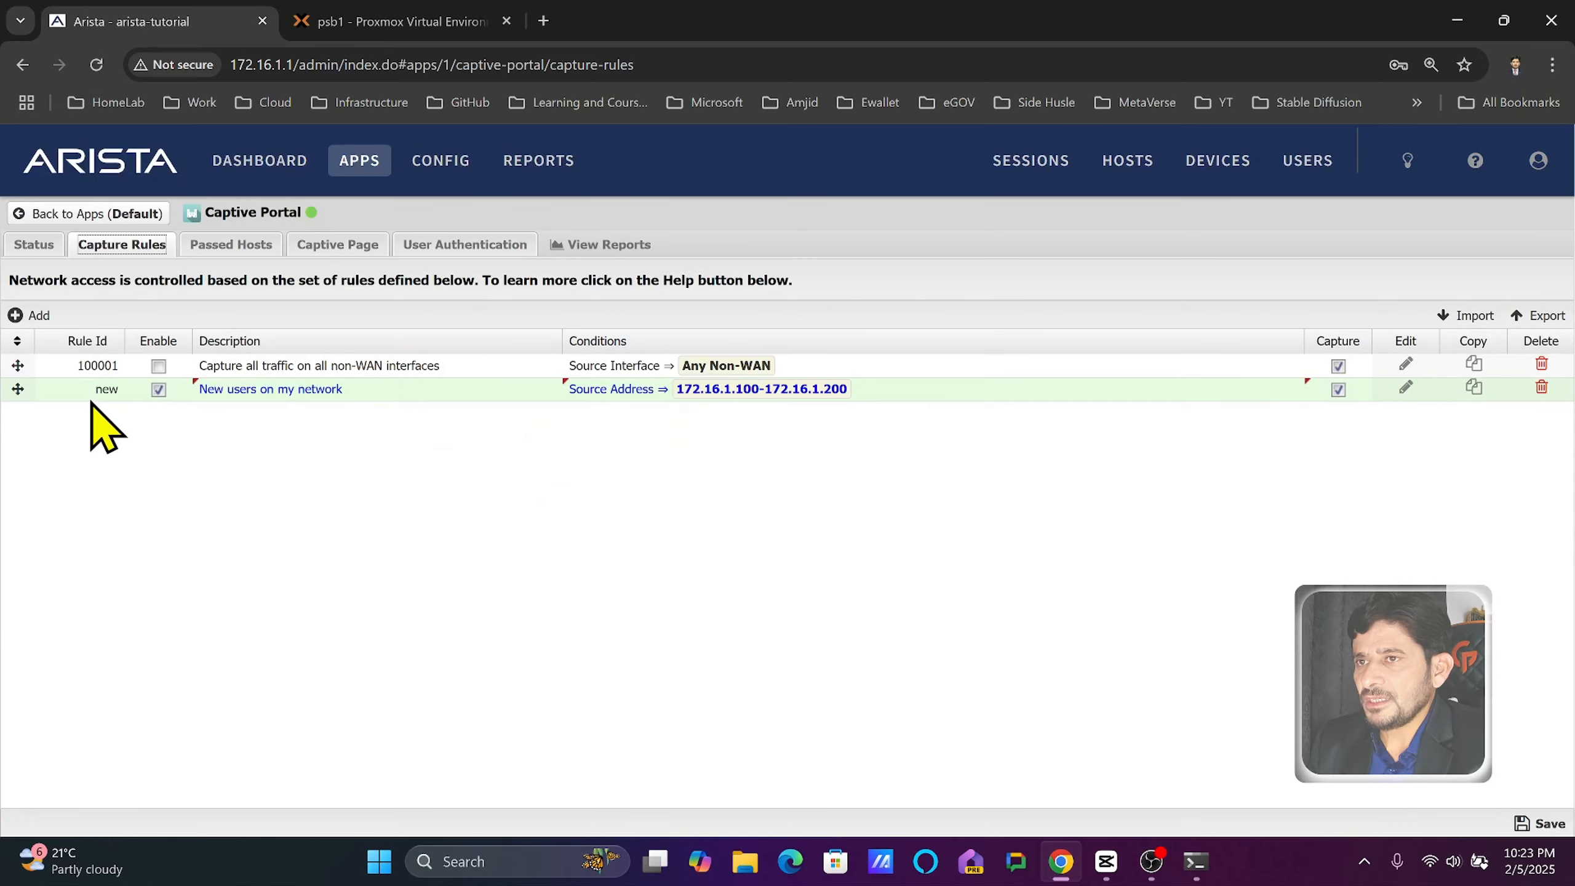
- Move the new users rule above the rule for all non-WAN interfaces and save the capture rules
mouse_move(18, 389)
left_mouse_down()
mouse_move(33, 349)
mouse_move(35, 367)
left_mouse_up()
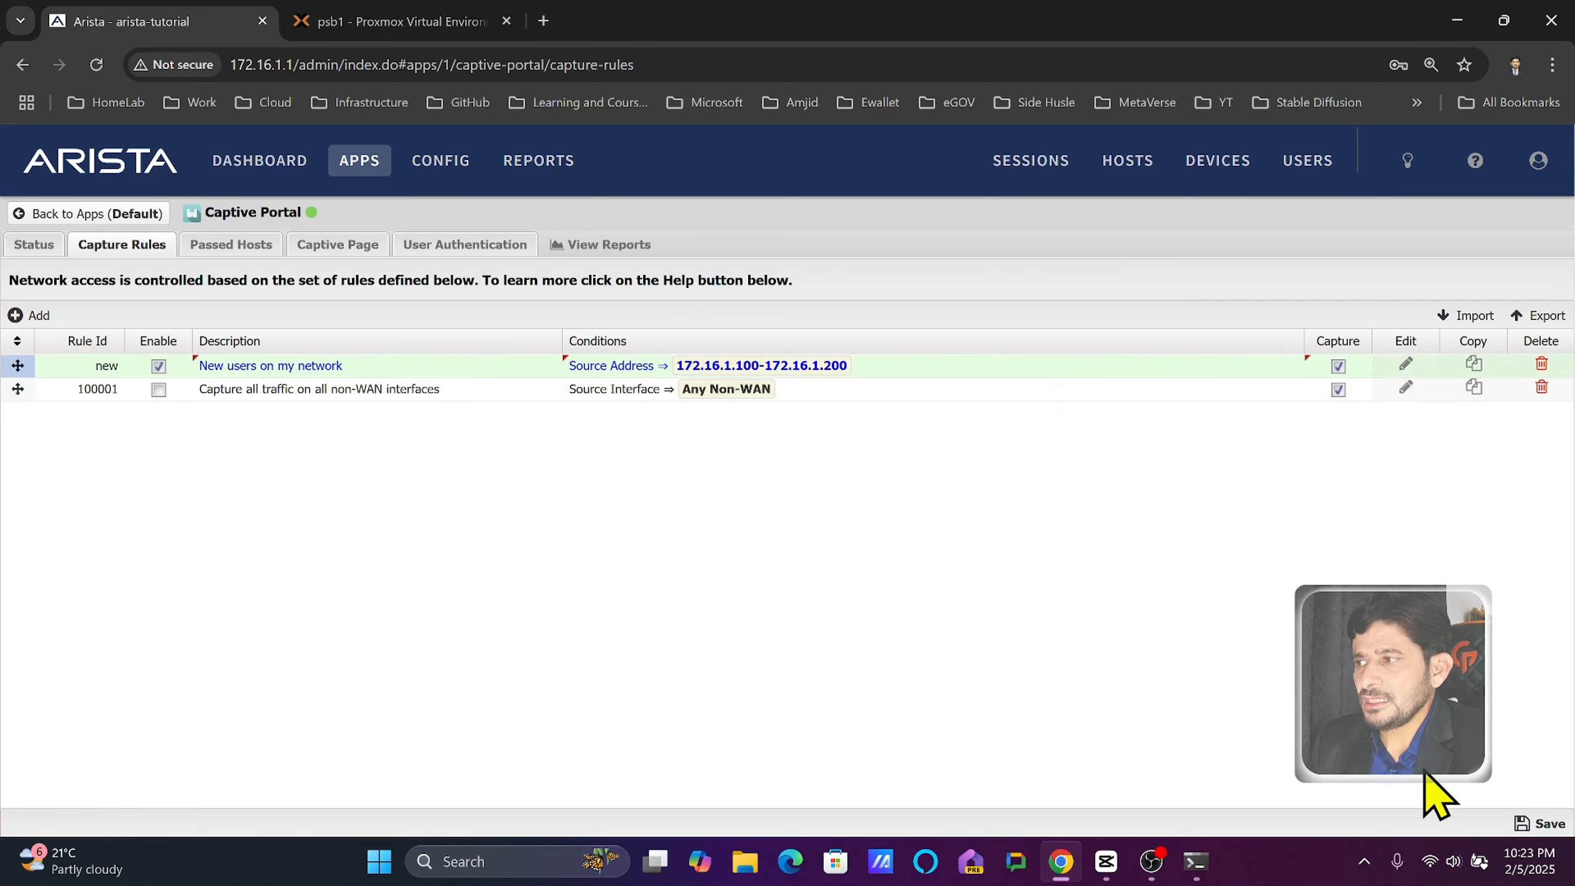
left_click(1544, 824)
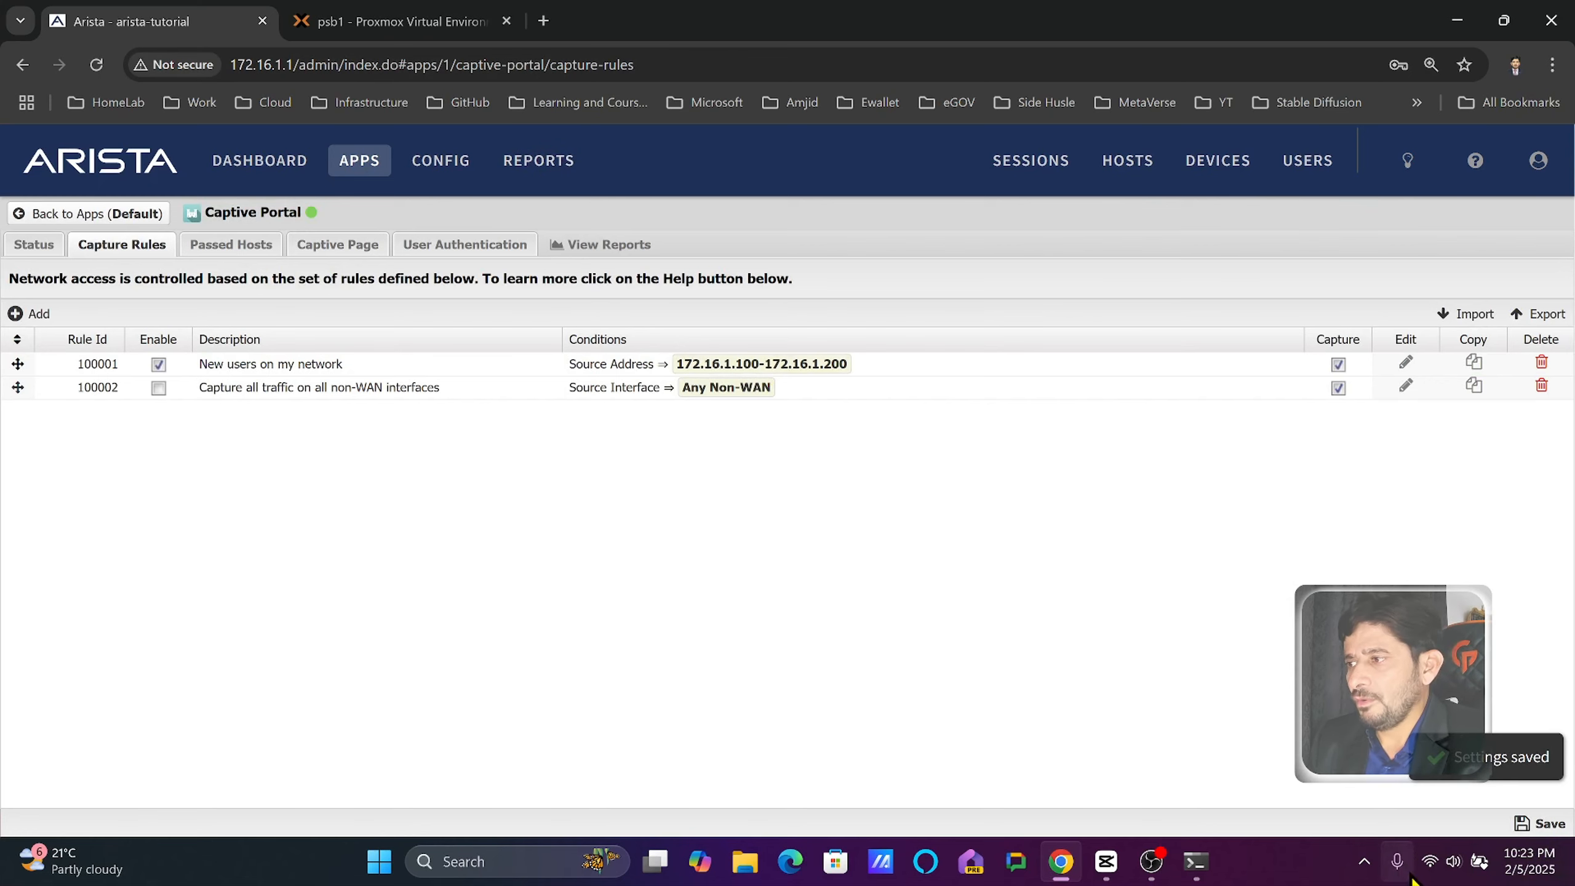
left_click(1430, 862)
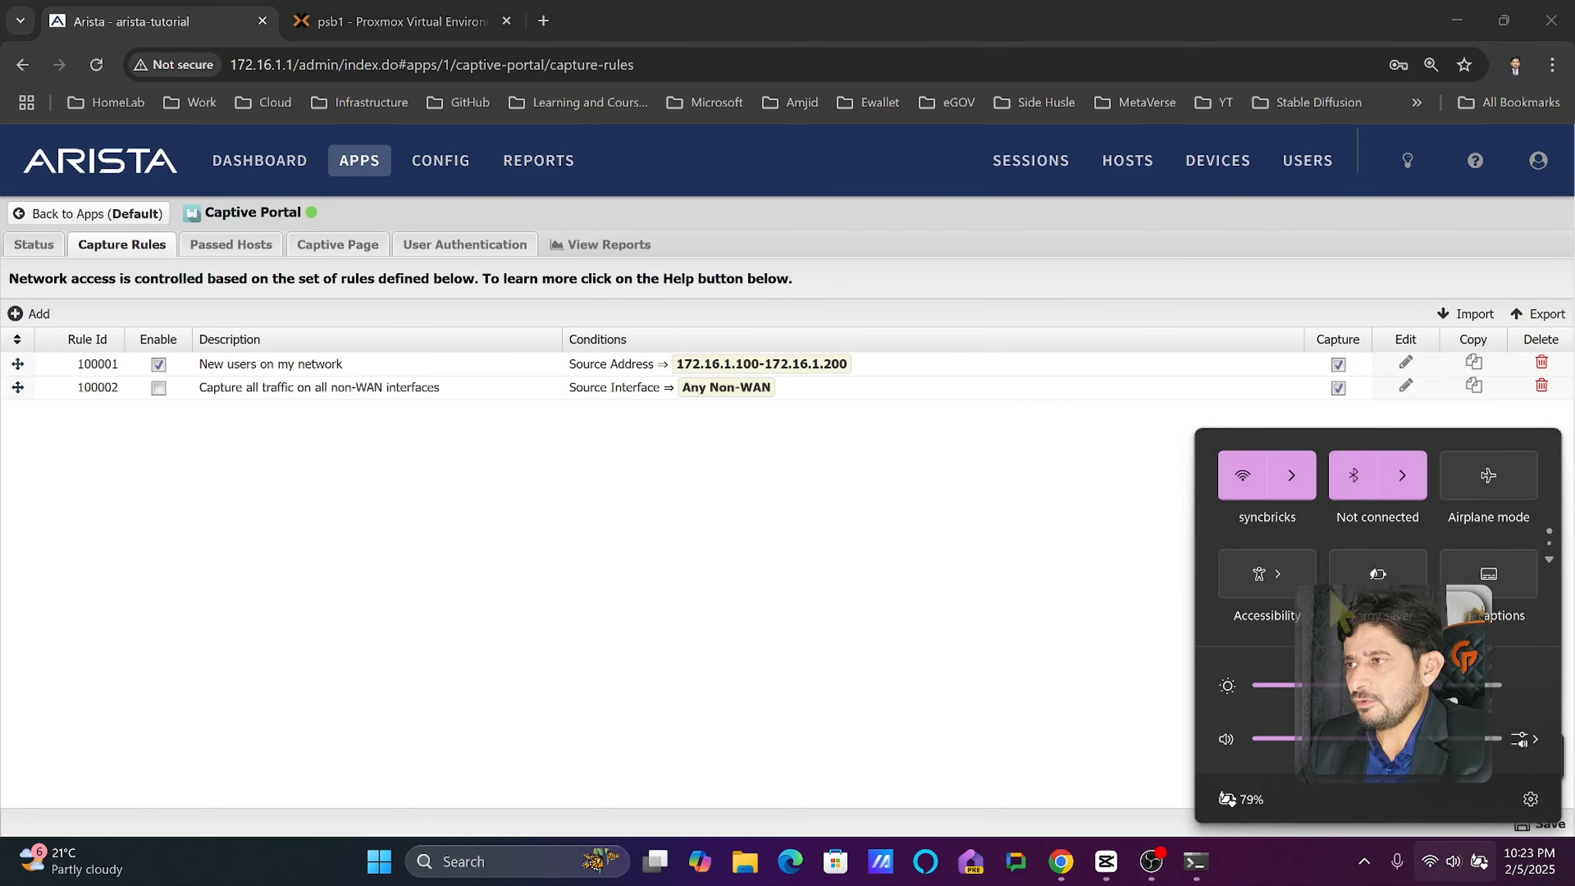
left_click(888, 505)
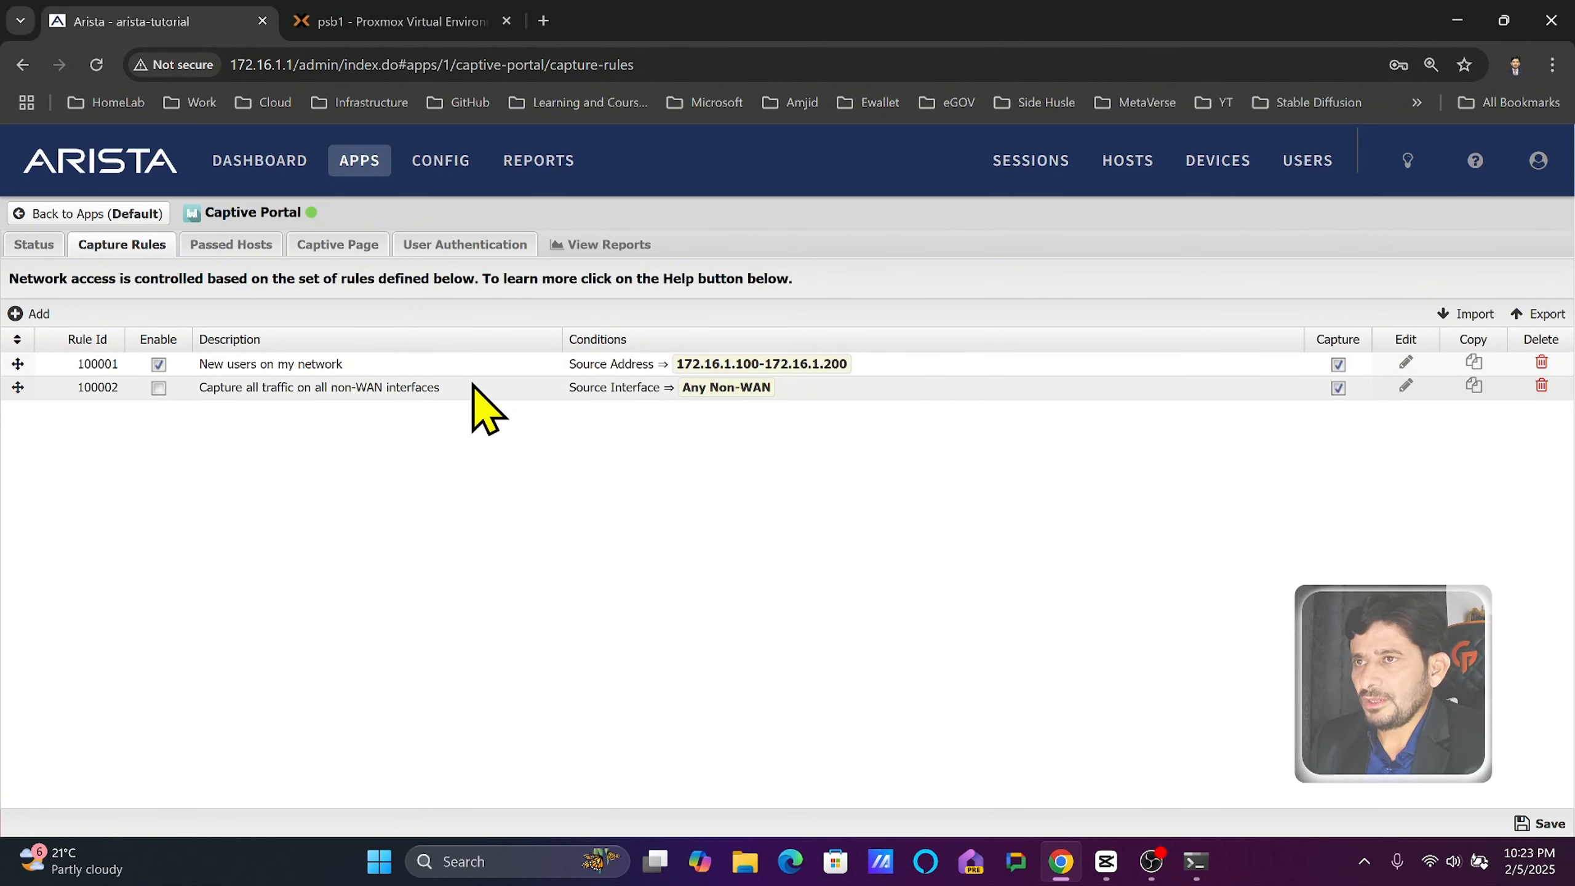
- Disable the pass-listed client entry for 172.16.1.12 and save the passed hosts
left_click(234, 247)
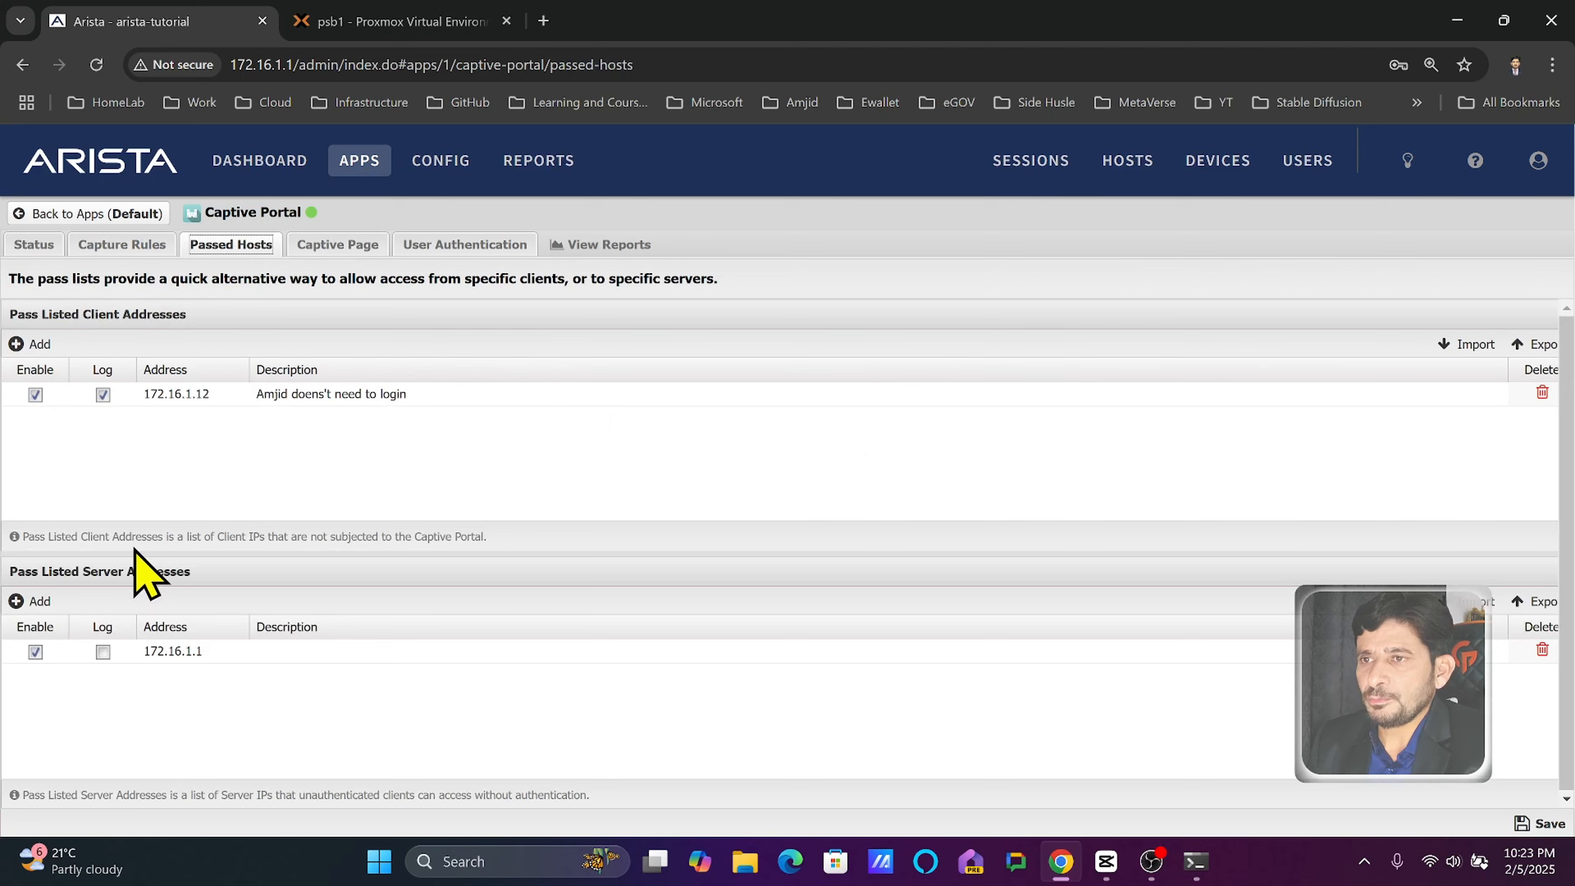
left_click(35, 395)
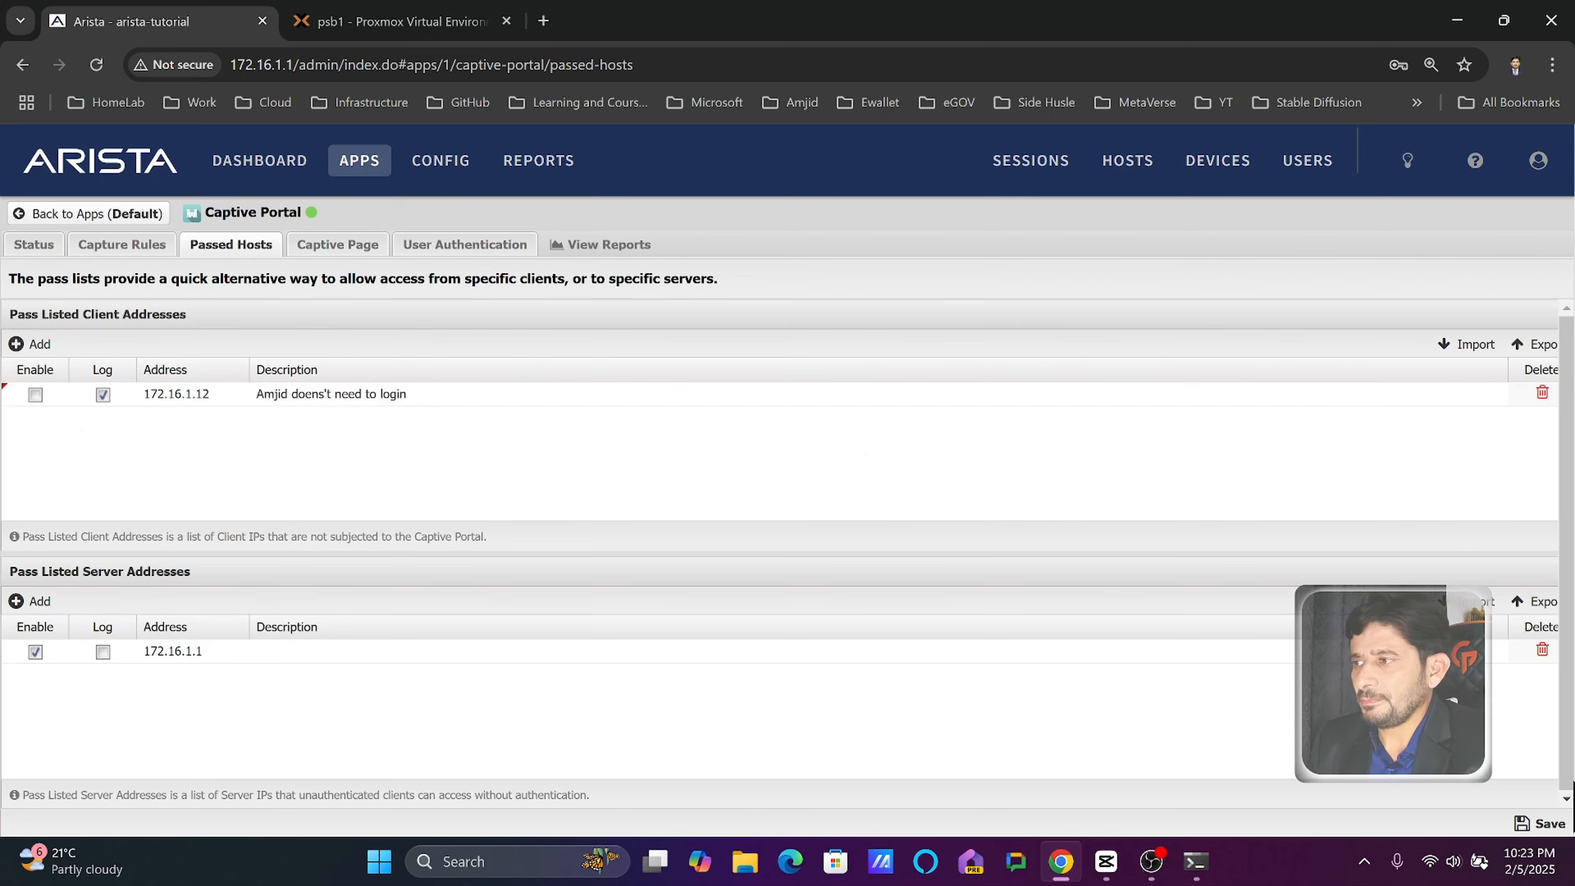
left_click(1541, 824)
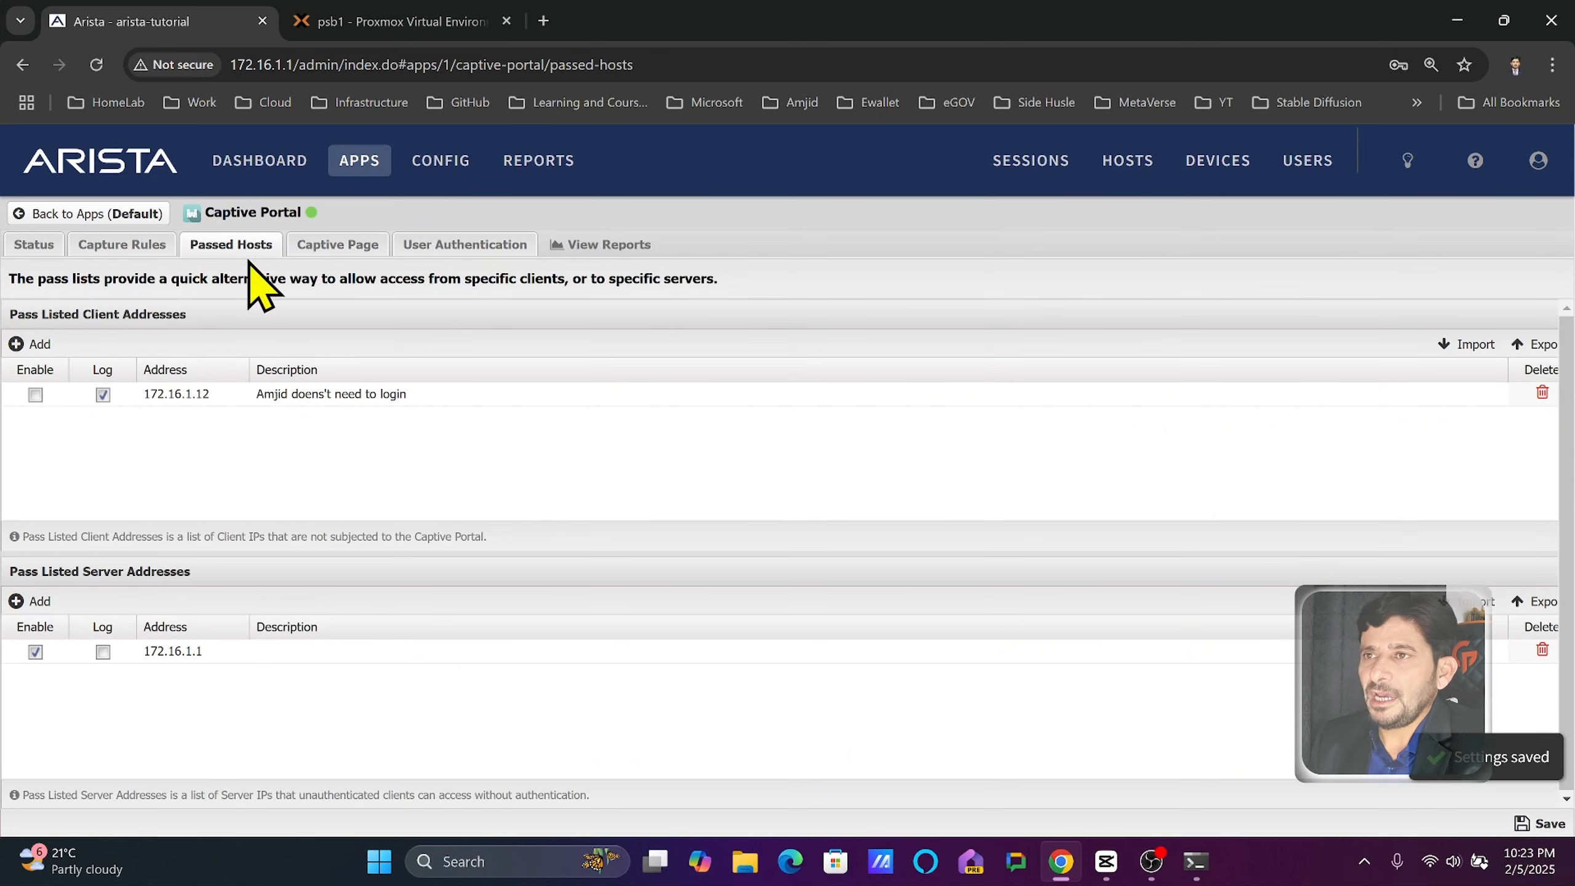
- Change the new users rule's source address range to 172.16.1.2-172.16.1.200 and save the capture rules
left_click(146, 247)
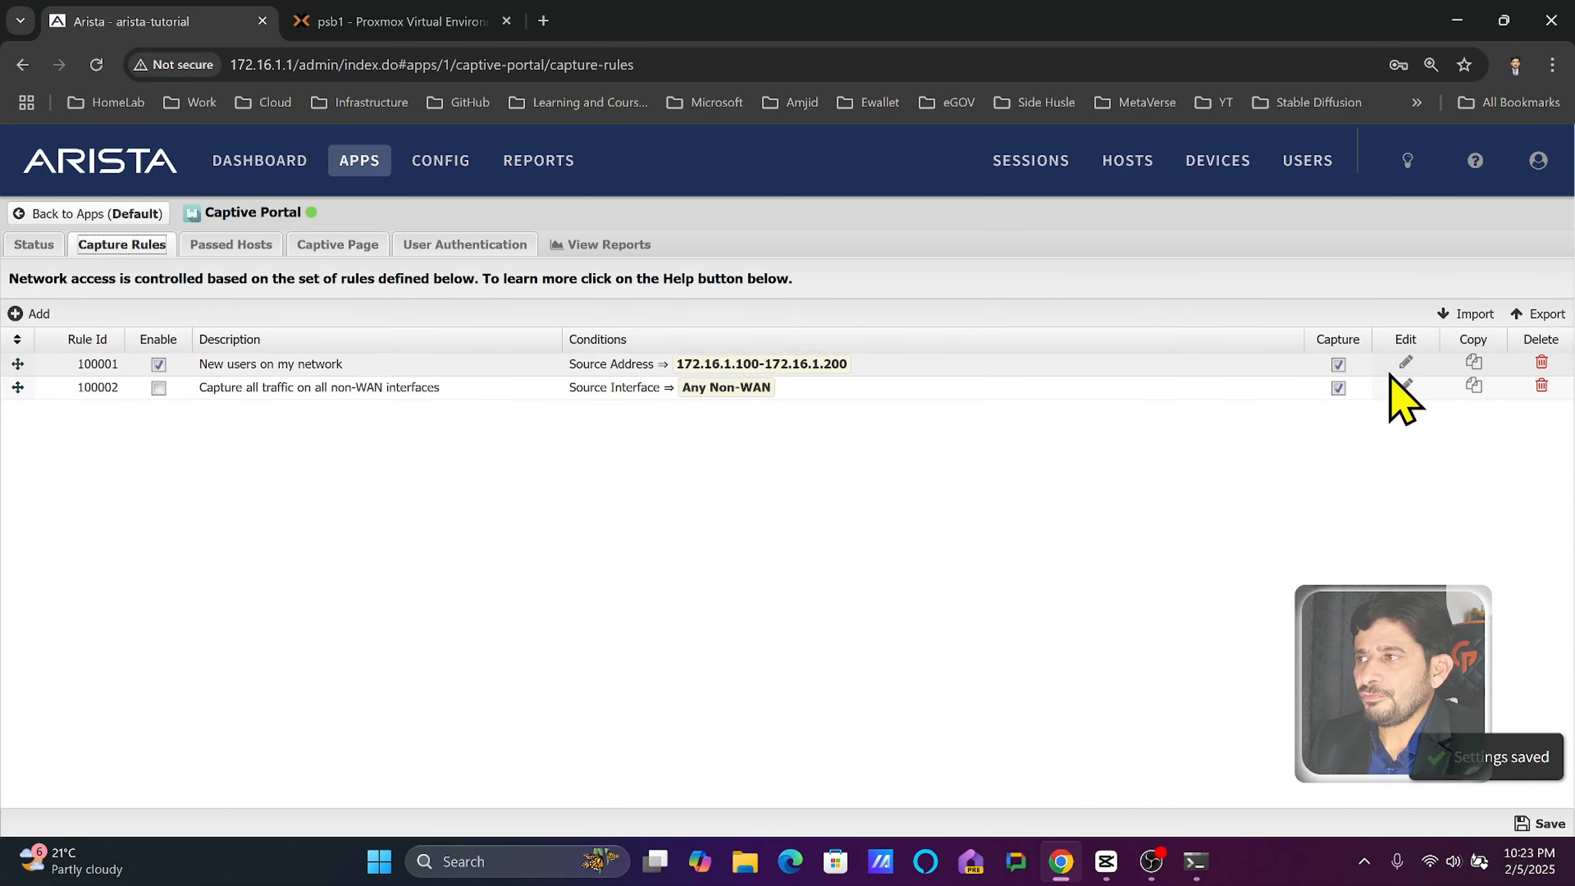
left_click(1405, 362)
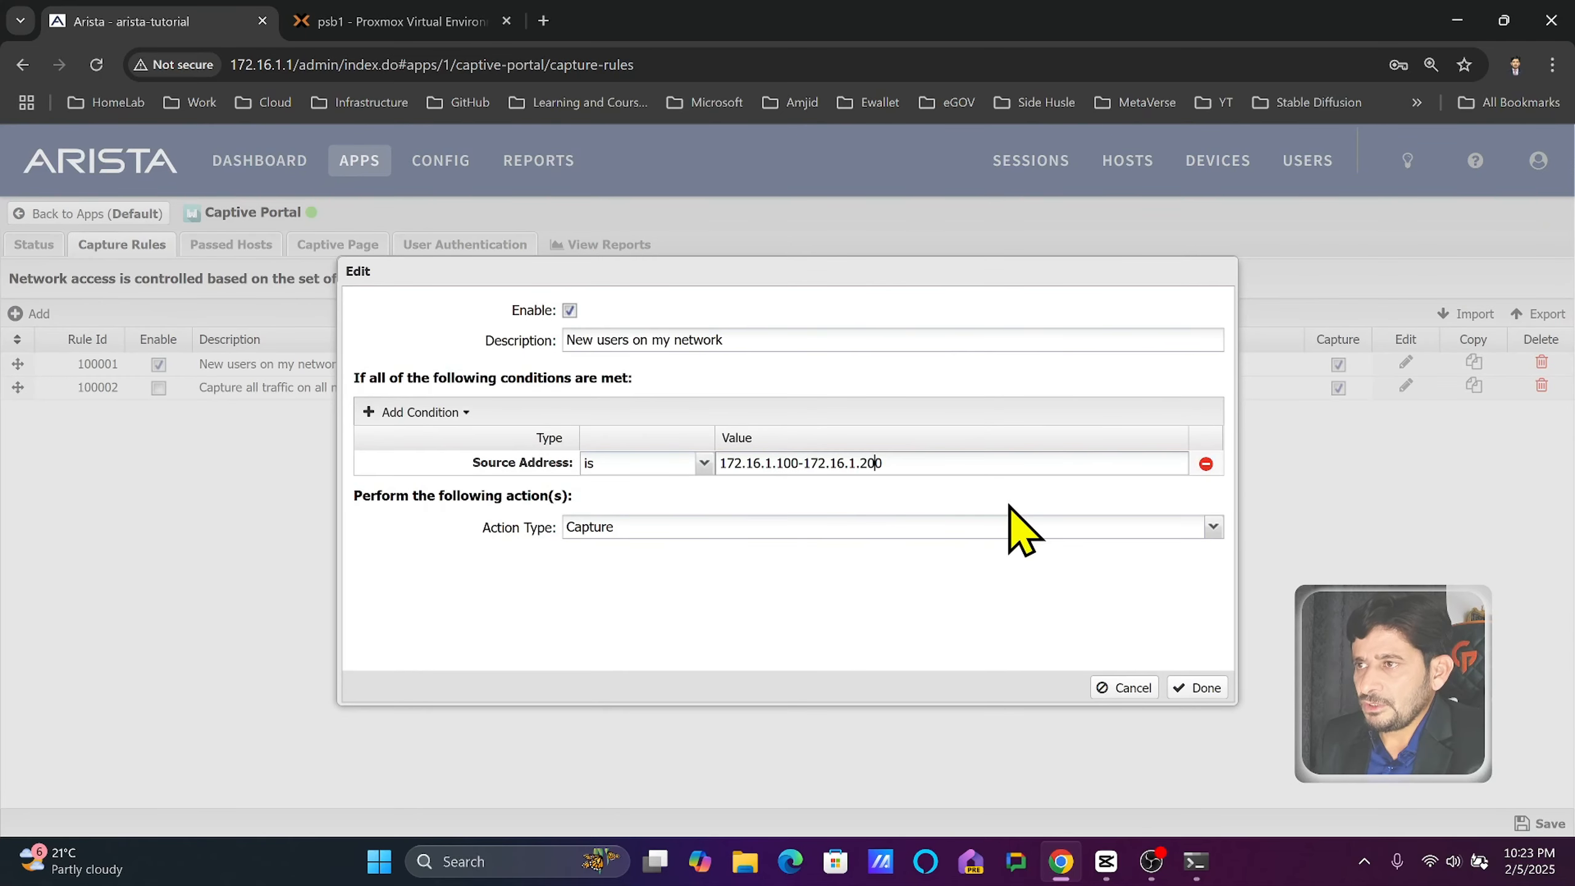
key("BackSpace")
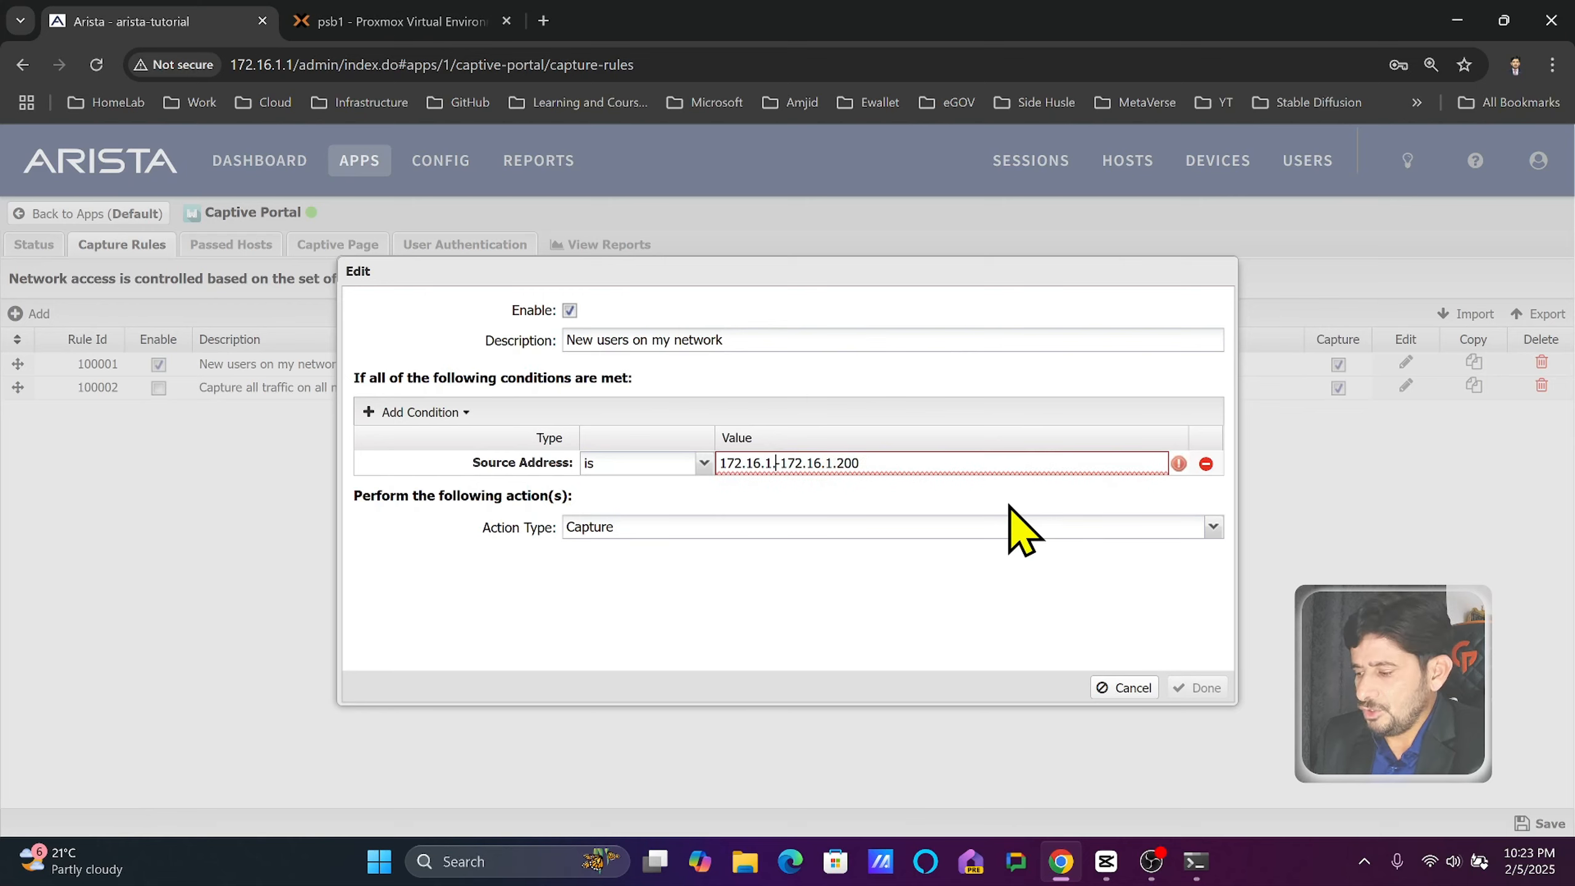
type("2")
left_click(1197, 687)
left_click(1543, 823)
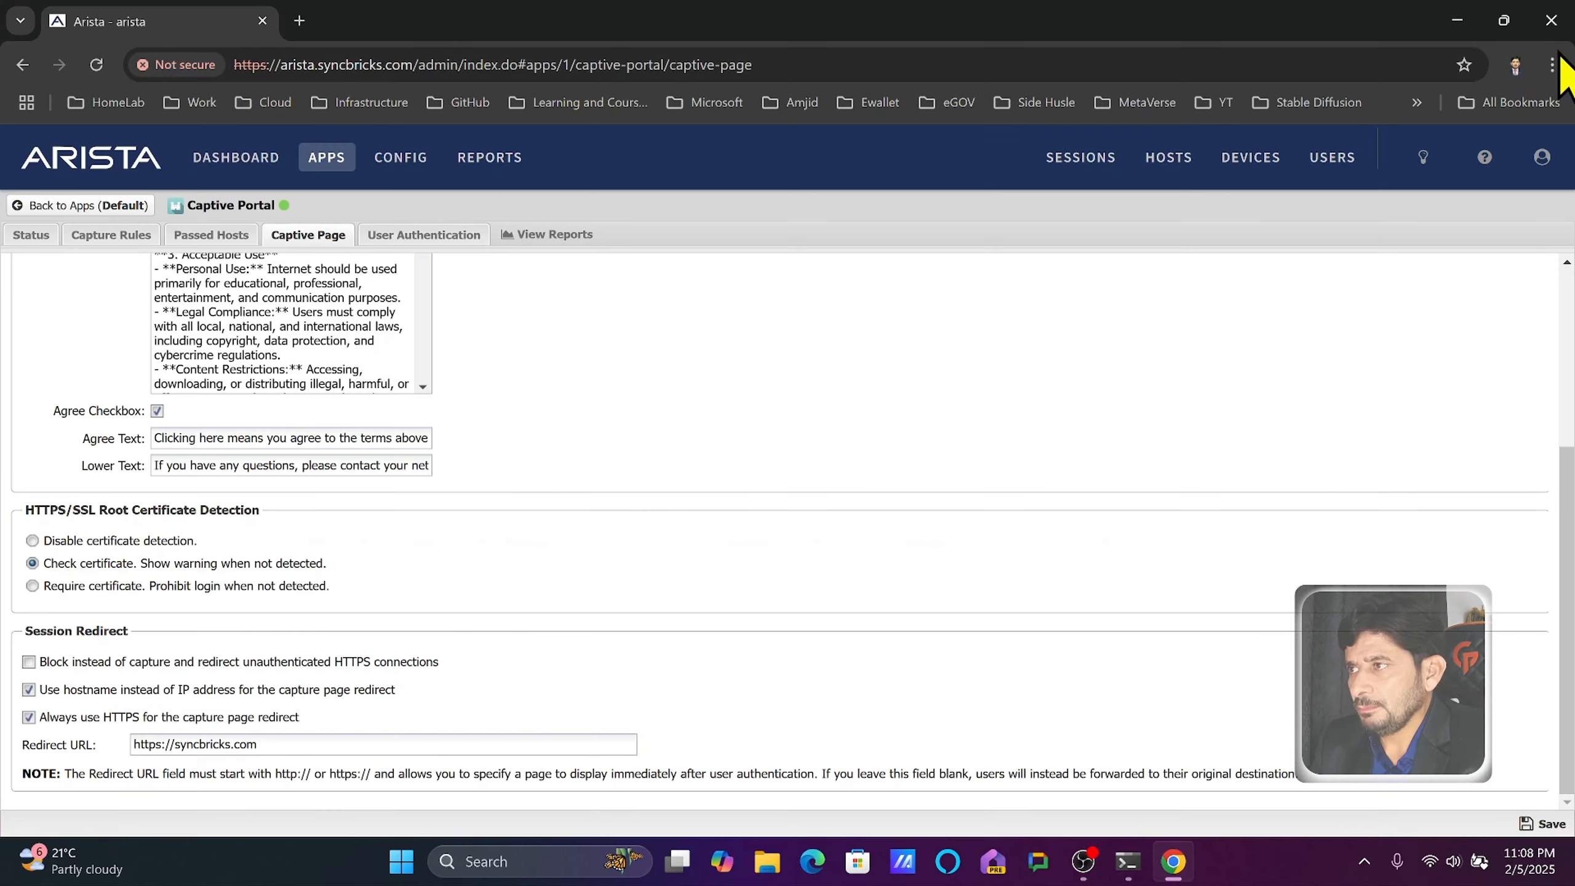
- Minimize the browser window to reveal the desktop
left_click(1456, 20)
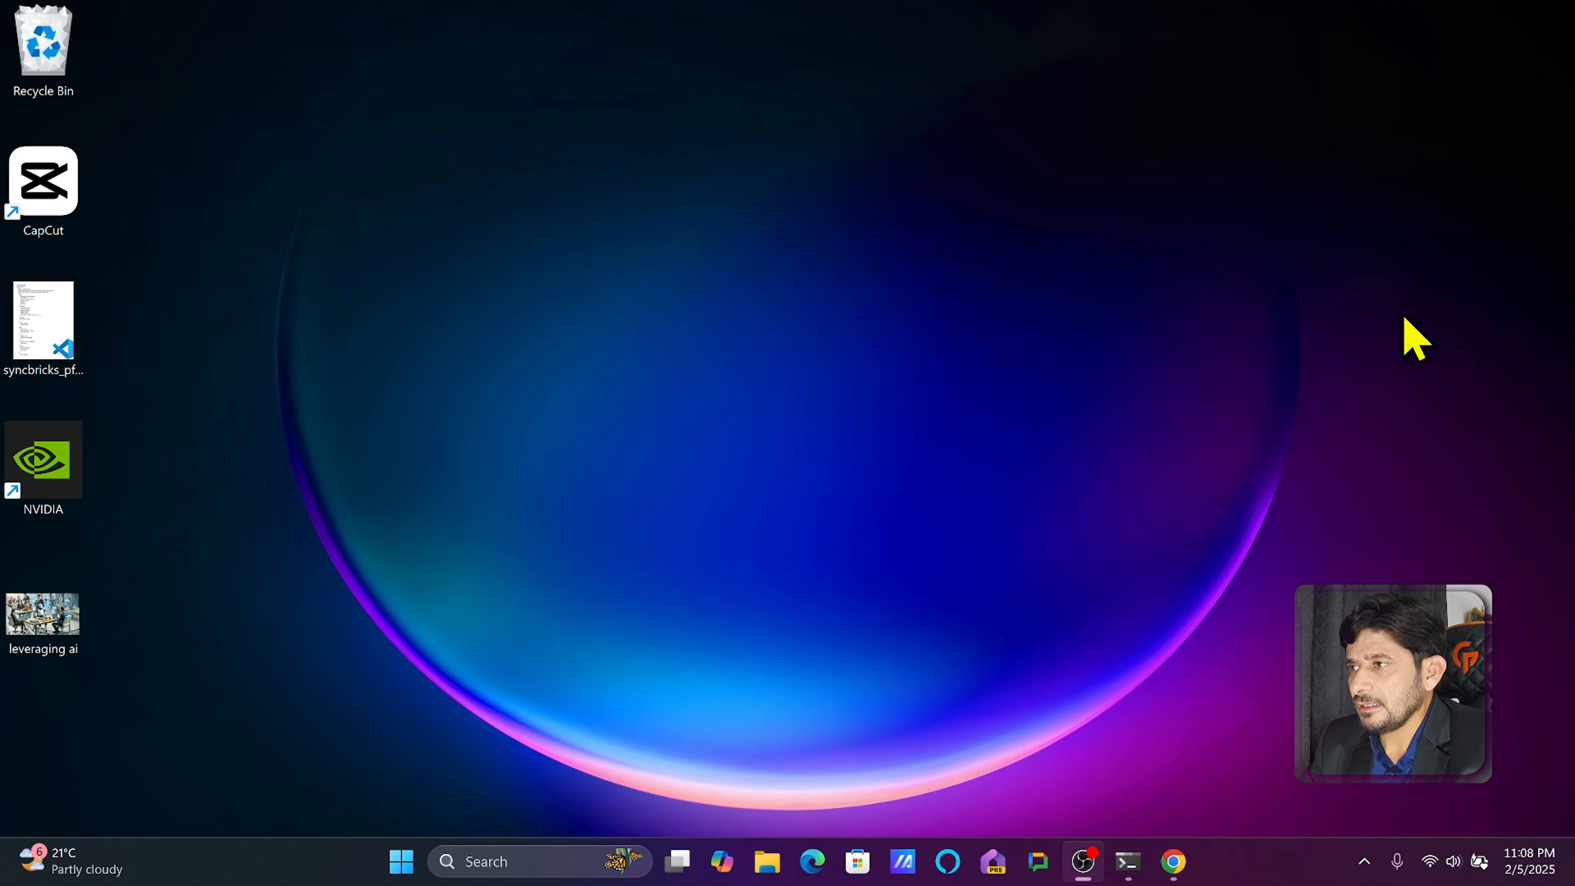
- Close the browser, and restart the Wi-Fi connection to the syncbricks network
left_click(1173, 862)
left_click(1549, 25)
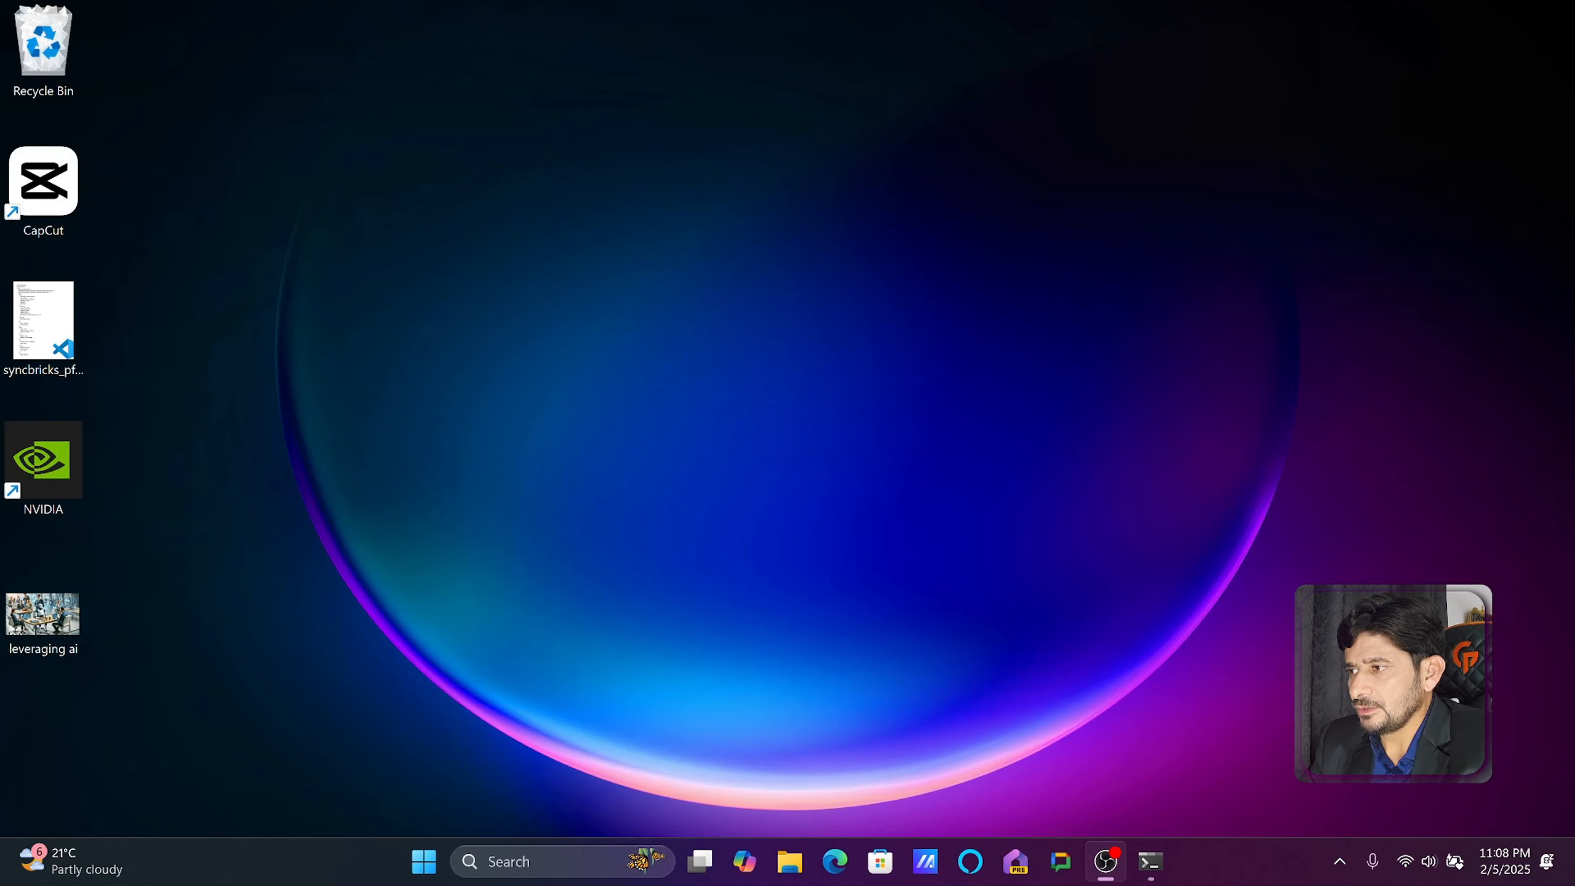
left_click(1412, 864)
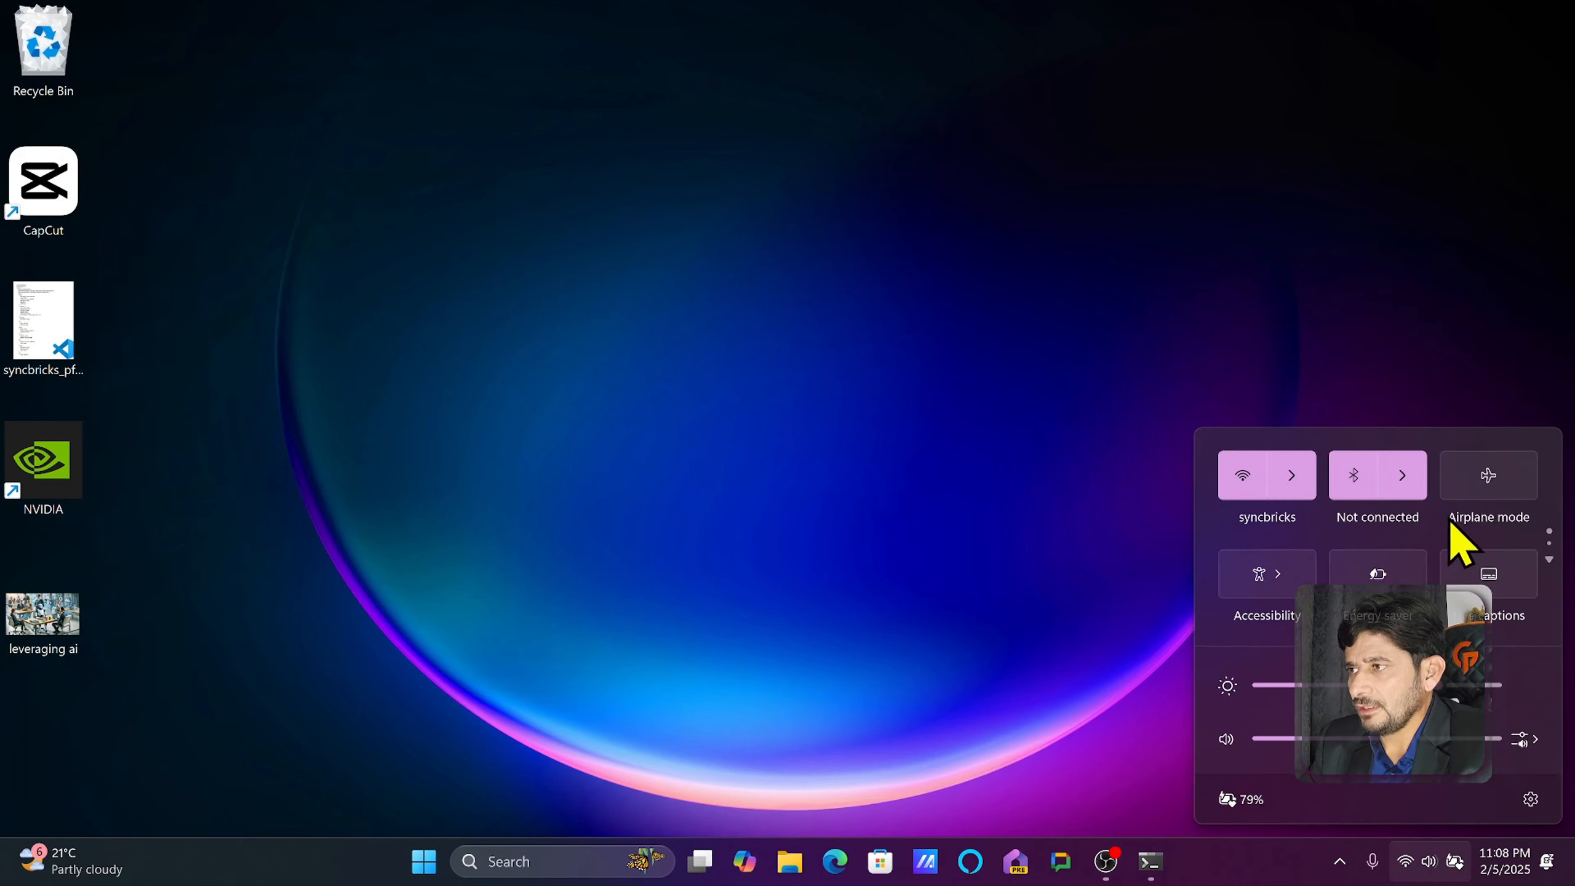
left_click(1312, 482)
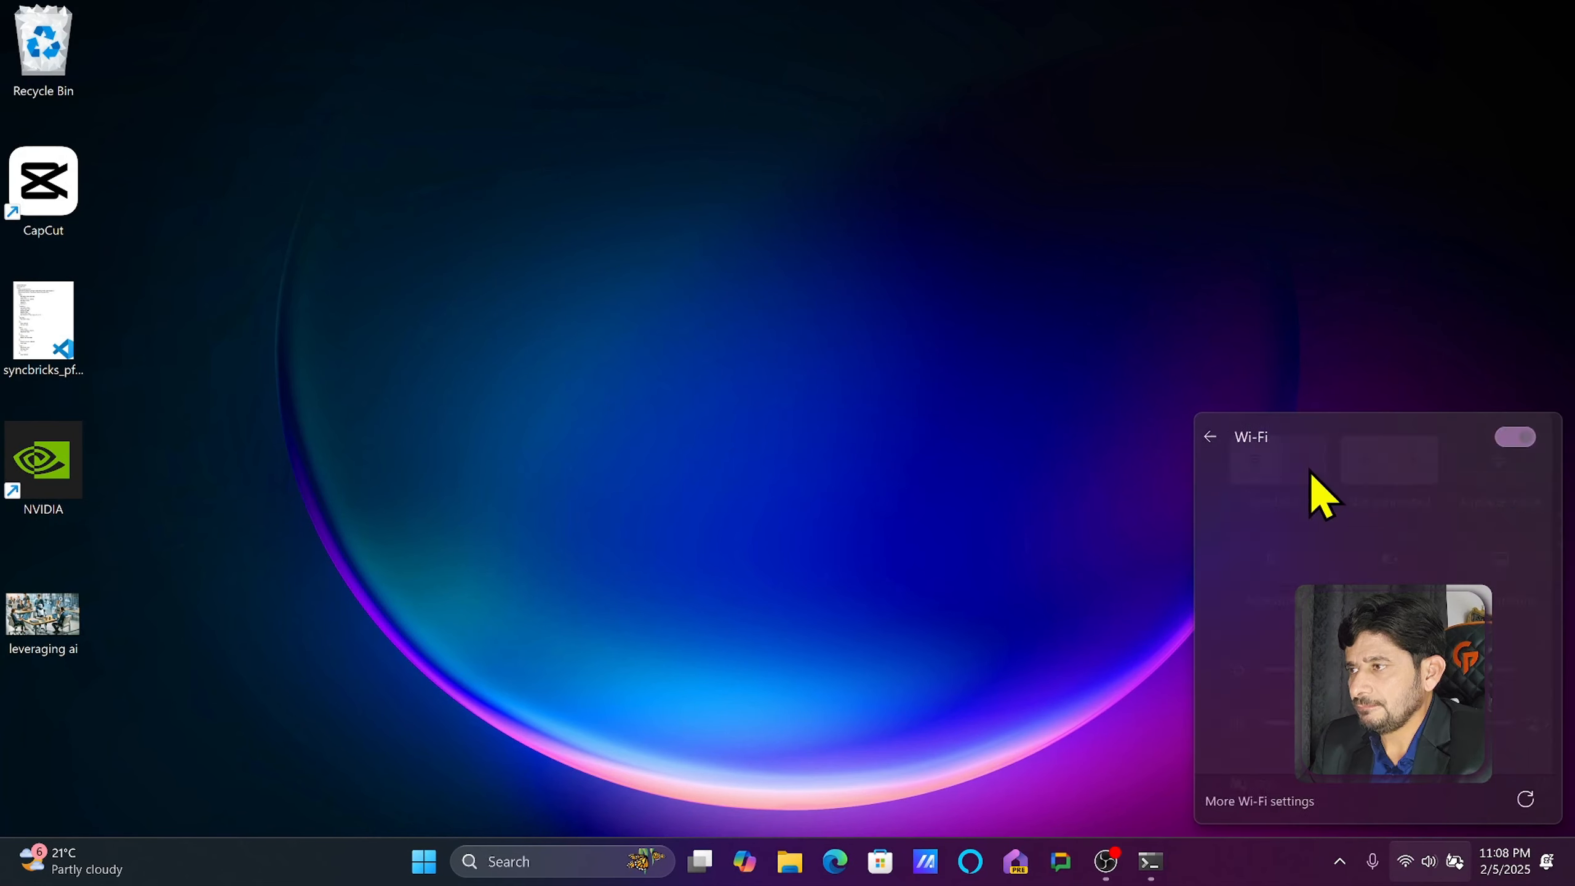
left_click(1515, 440)
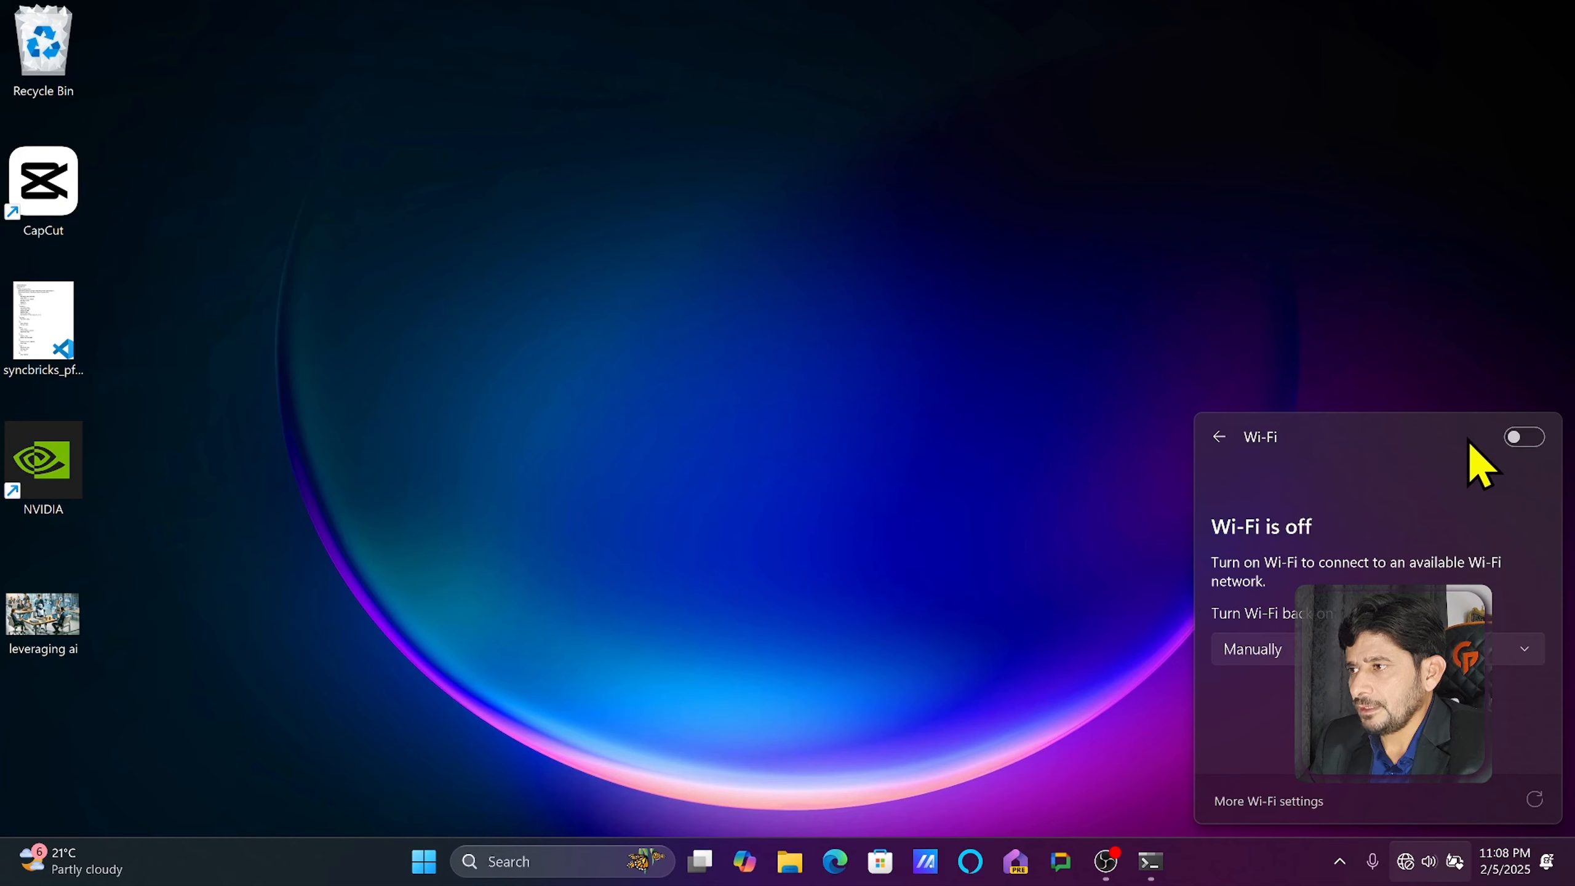
left_click(1518, 437)
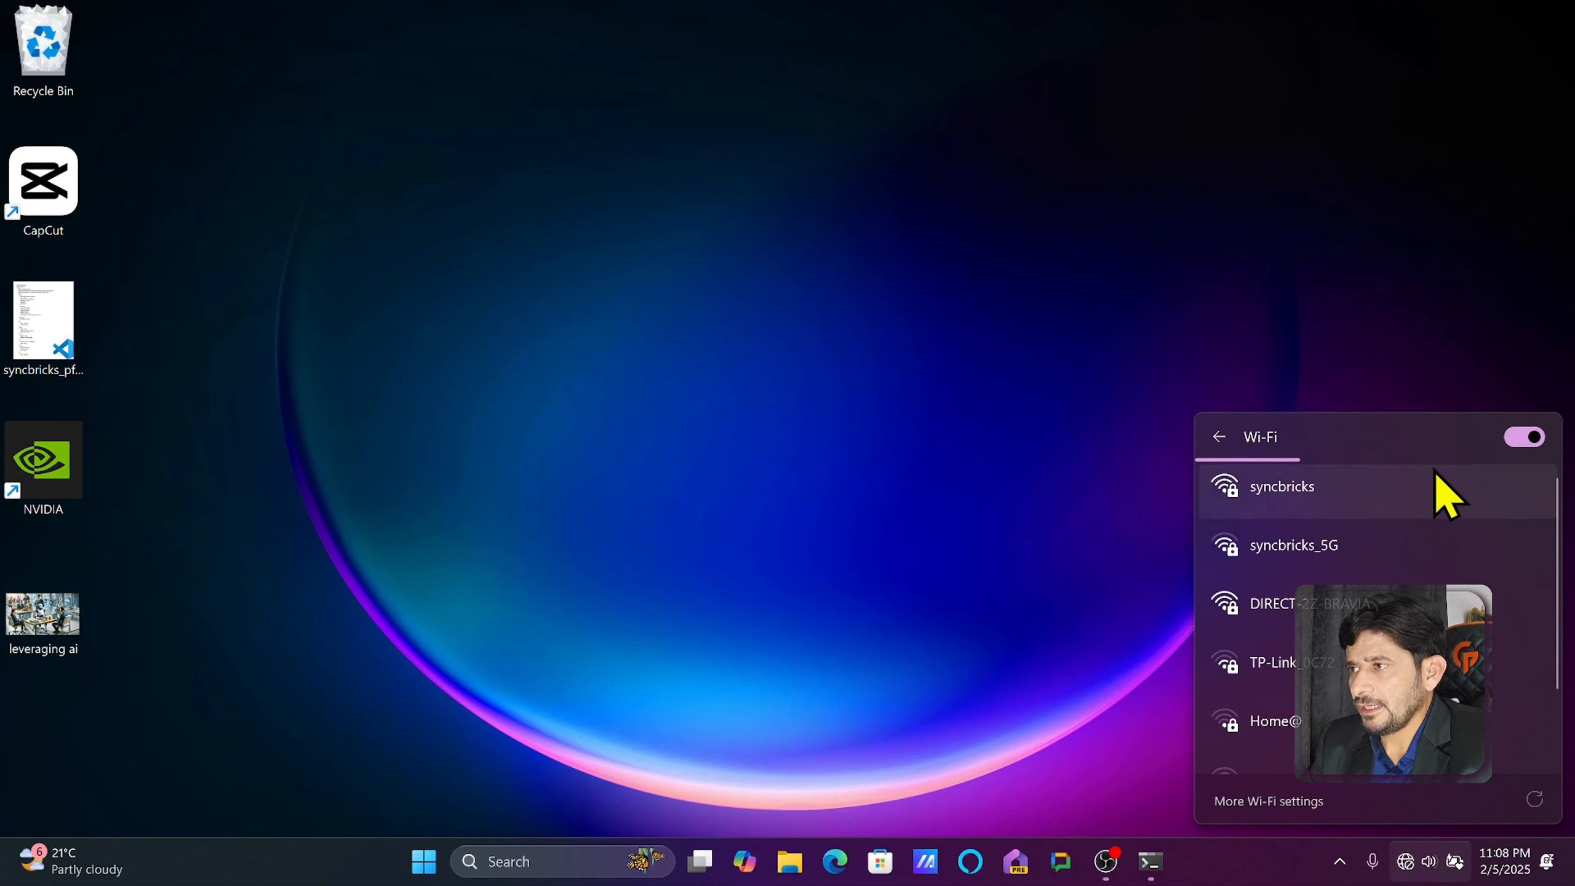
left_click(1433, 477)
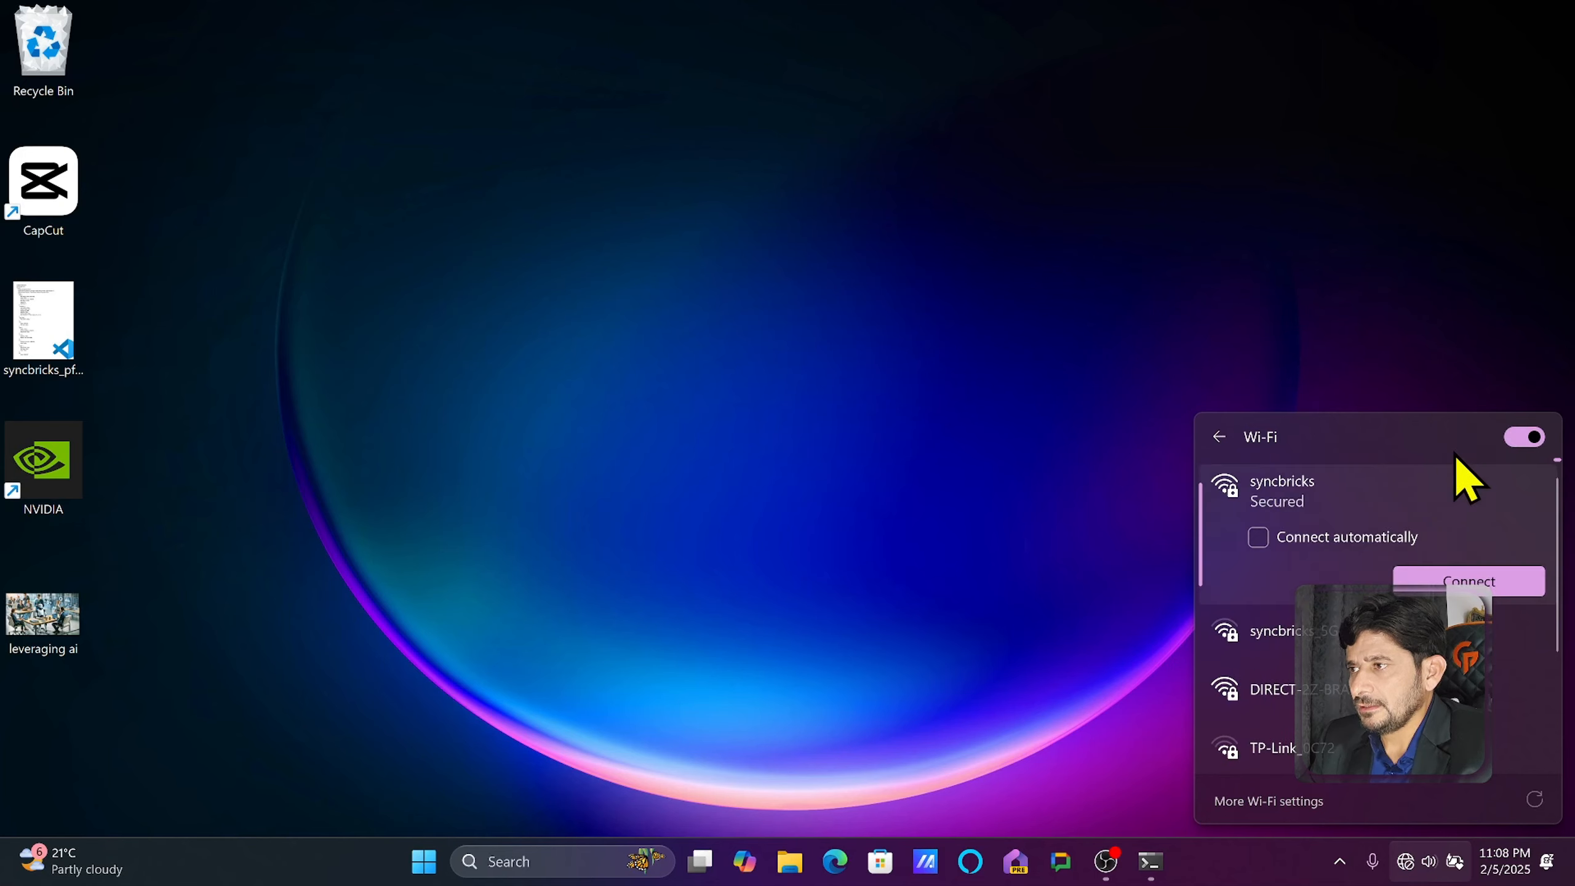
left_click(1474, 581)
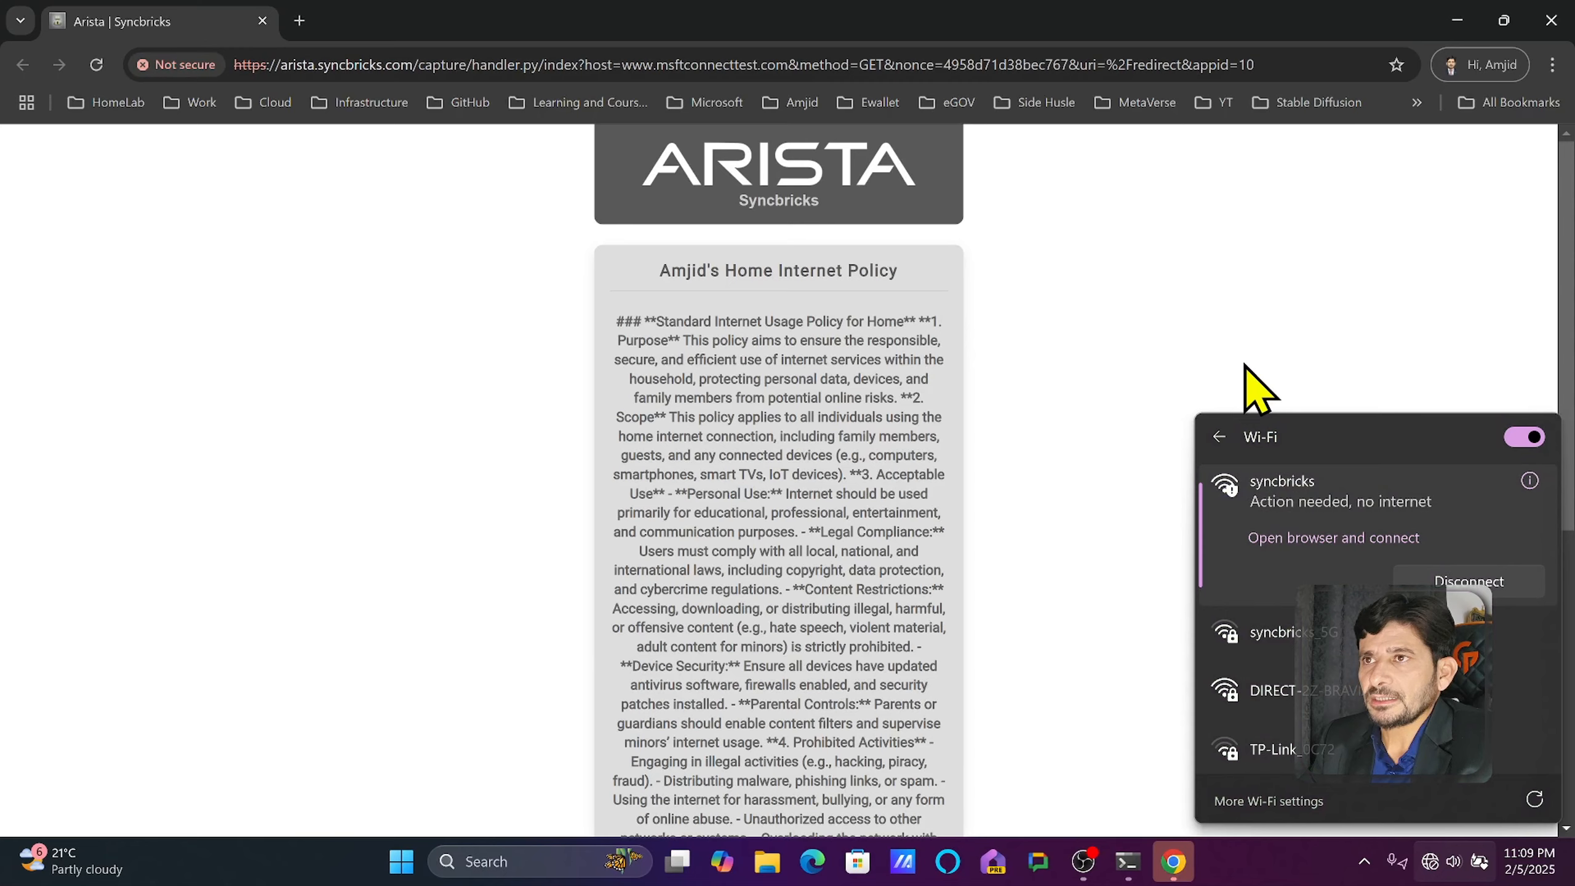
- Accept the home internet policy on the captive portal page and look through the redirected syncbricks.com site
scroll(775, 496, "down", 10)
left_click(621, 673)
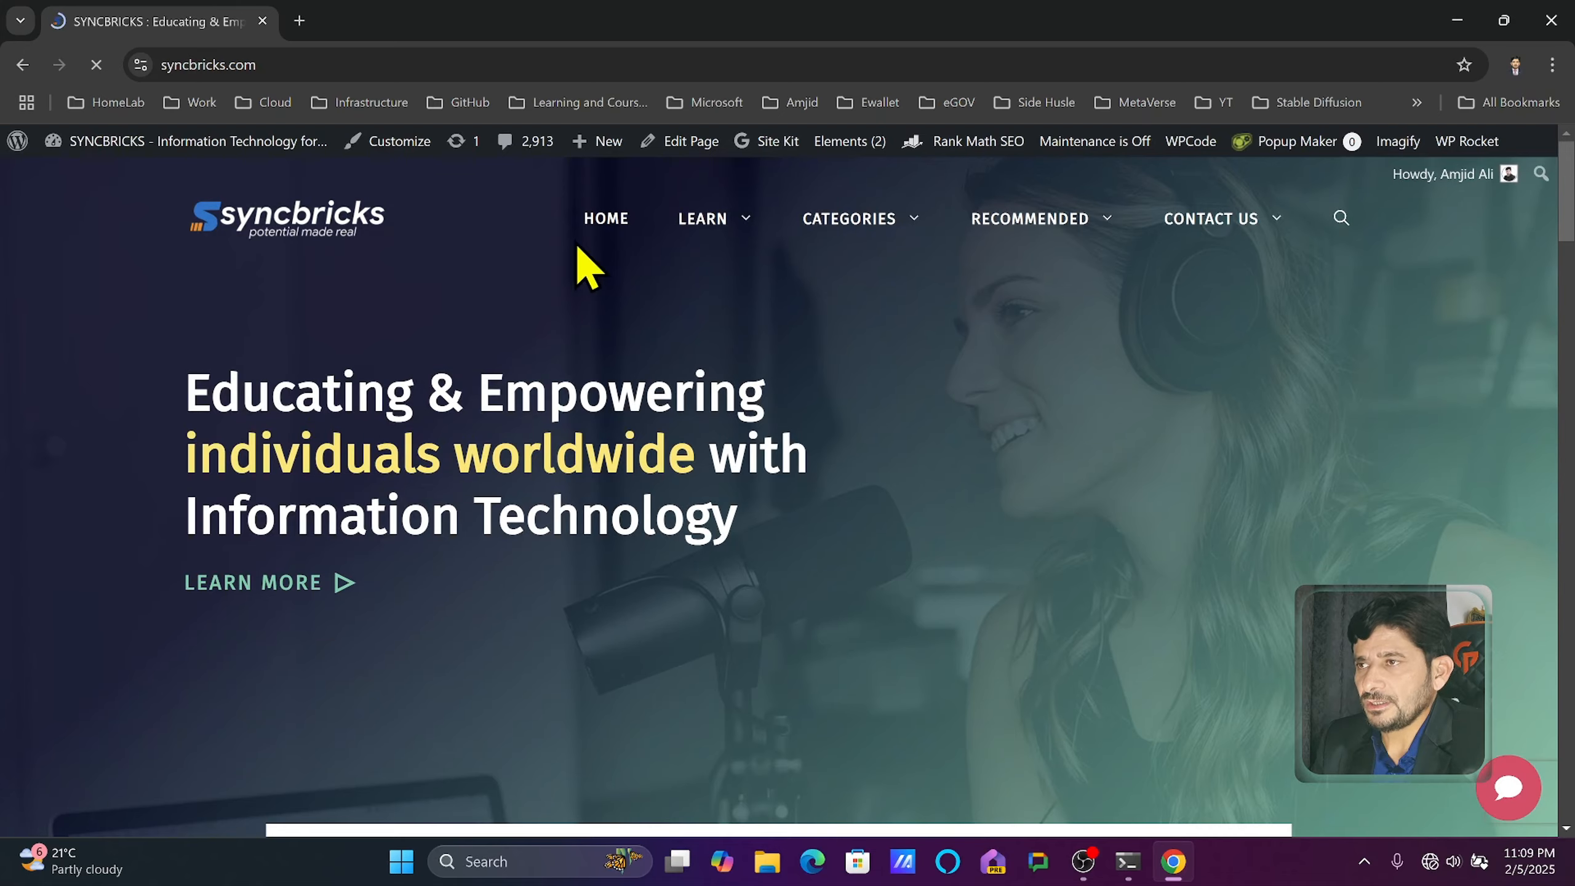
scroll(862, 434, "down", 12)
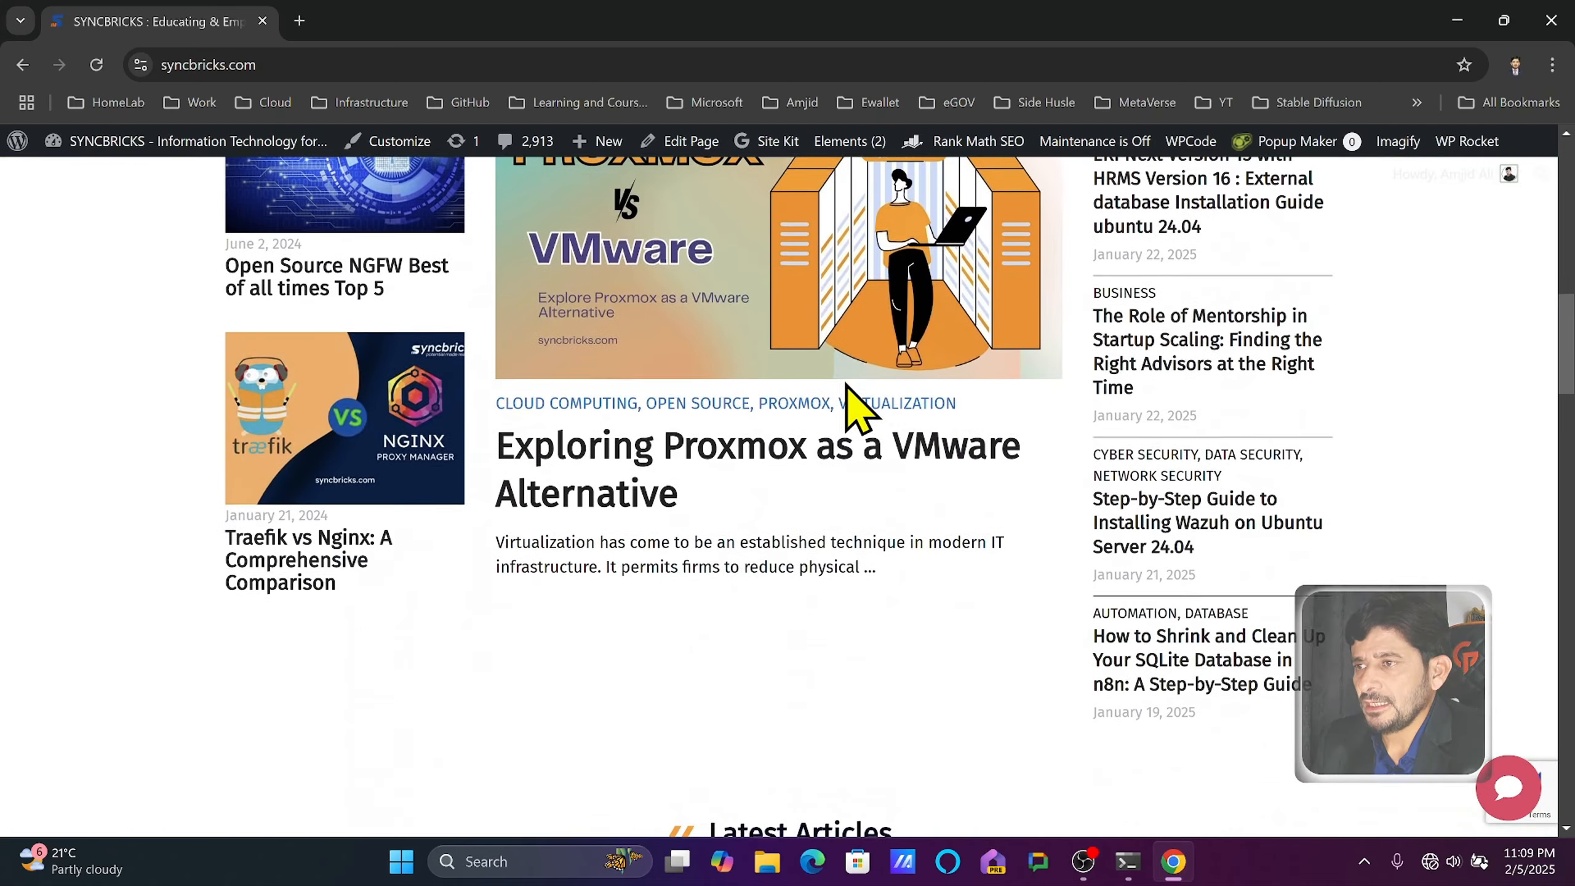
scroll(847, 387, "up", 12)
- Go to arista.syncbricks.com and sign in as admin with the administrator password
left_click(348, 62)
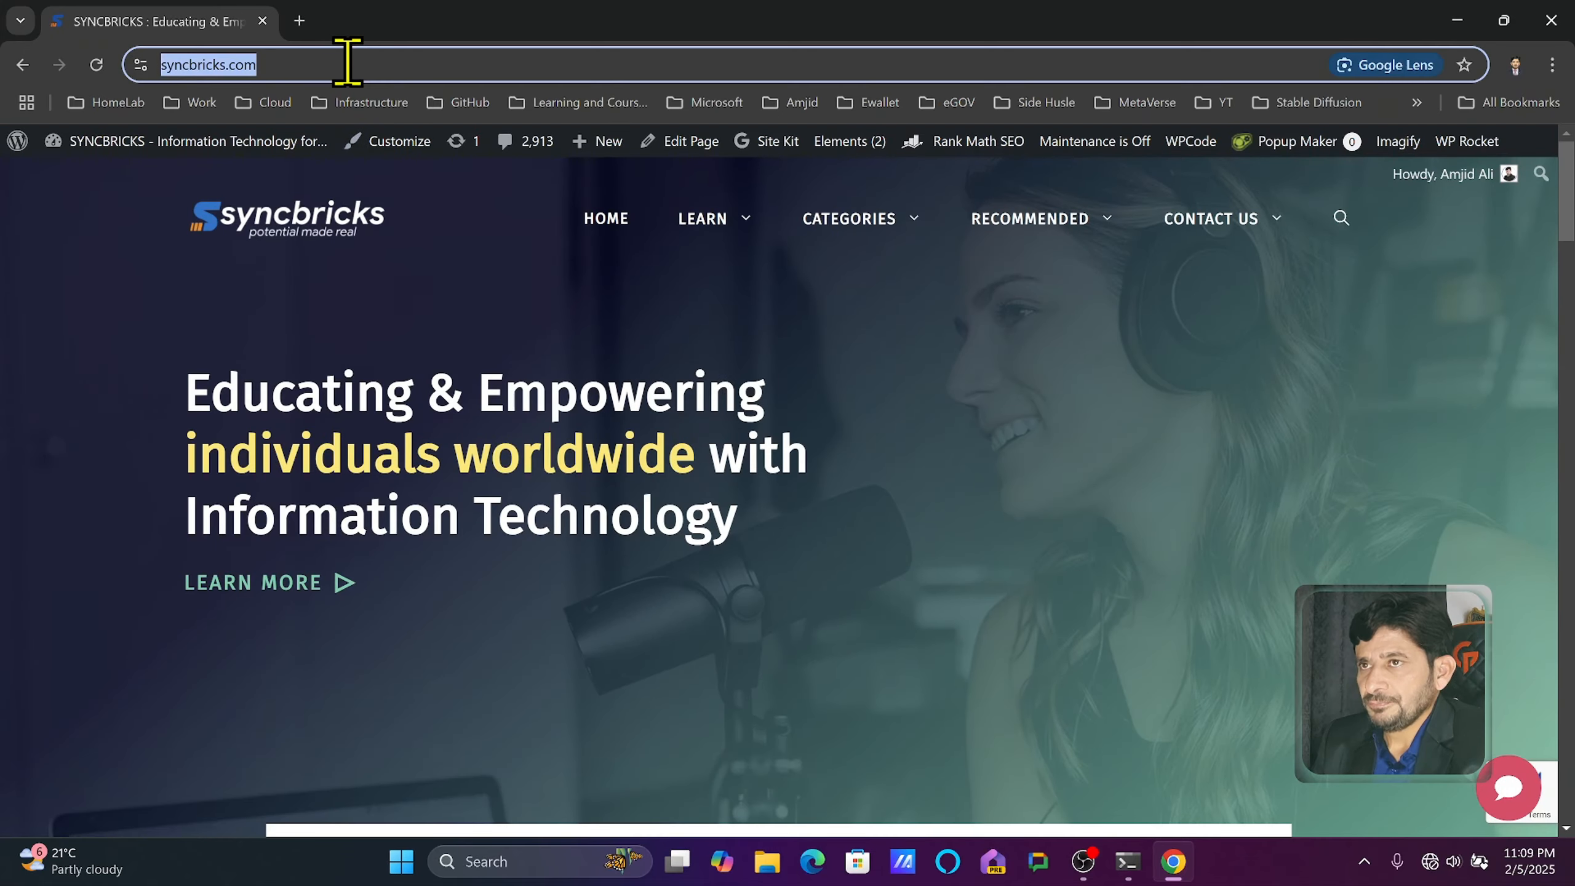
type("sy")
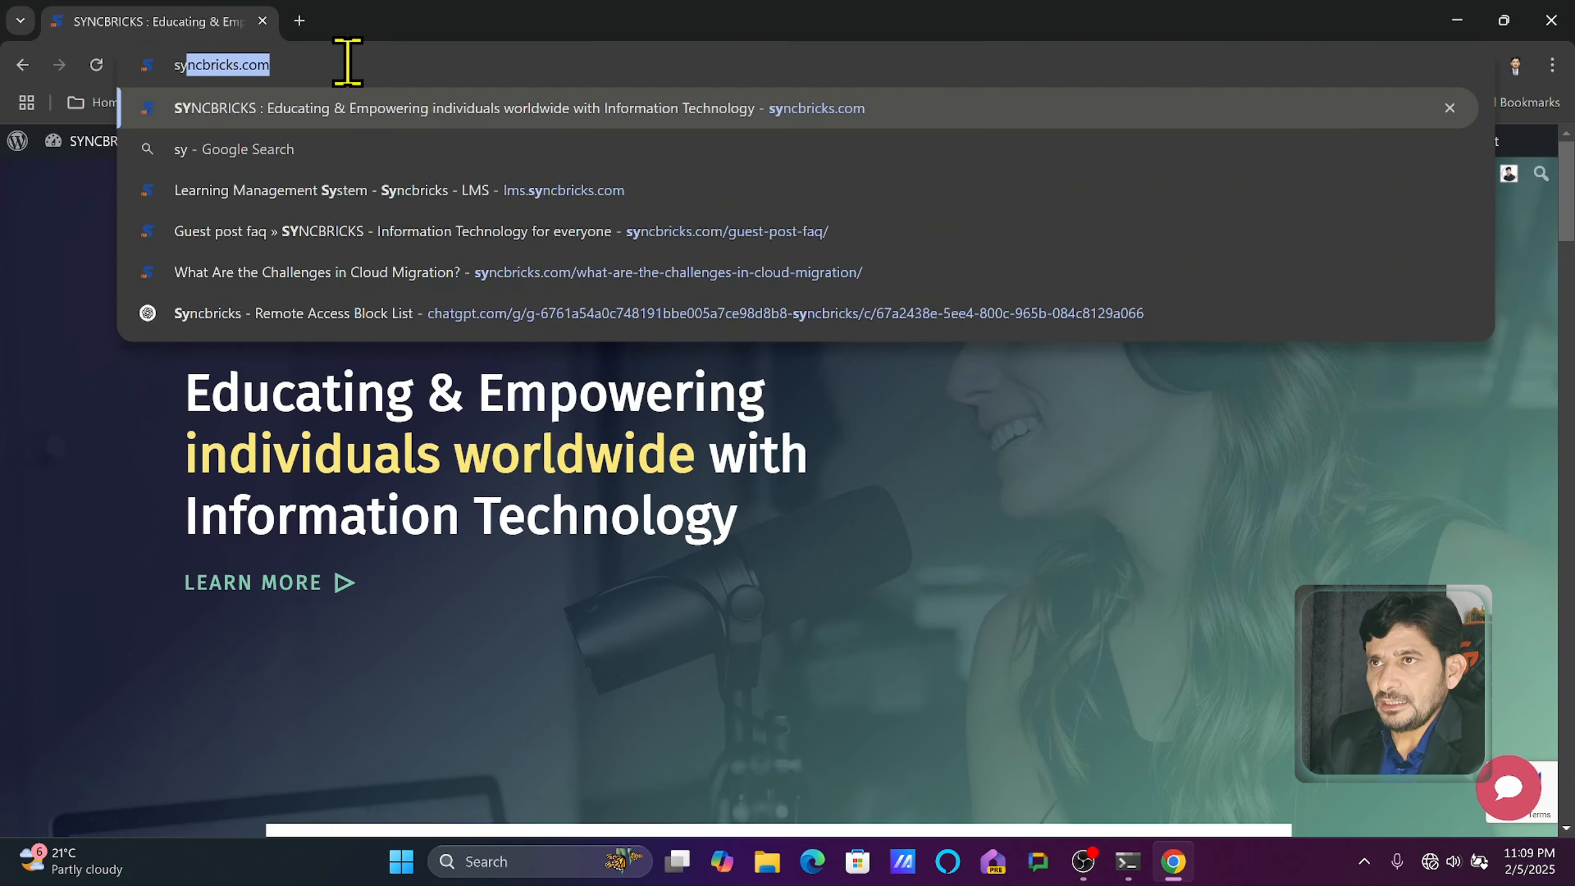
key("BackSpace")
key("BackSpace")
key("BackSpace")
type("ar")
key("Return")
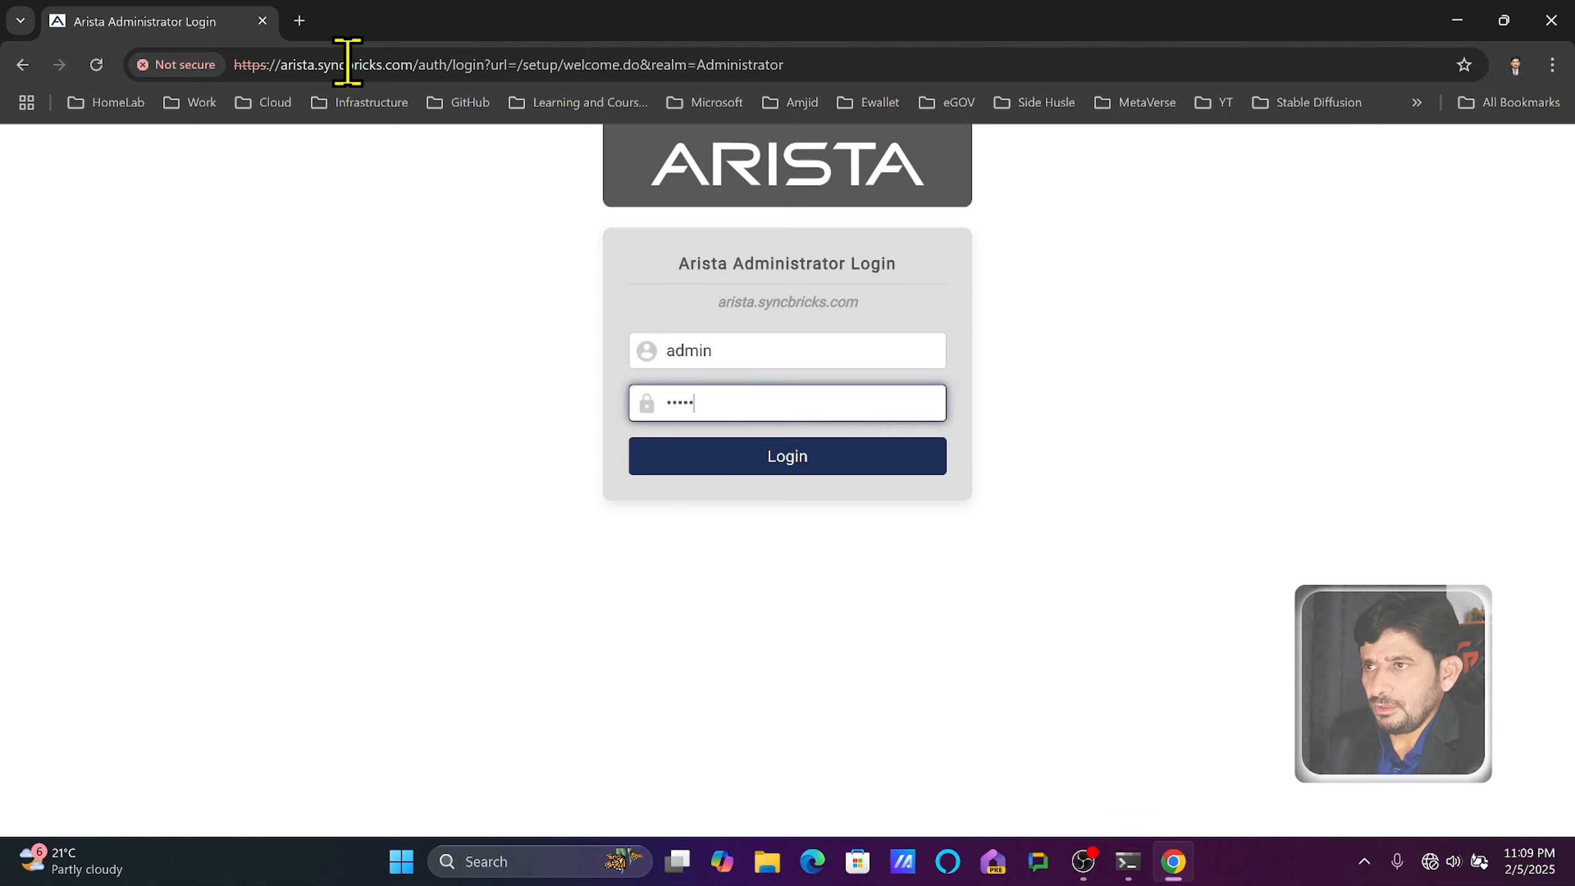
key("Return")
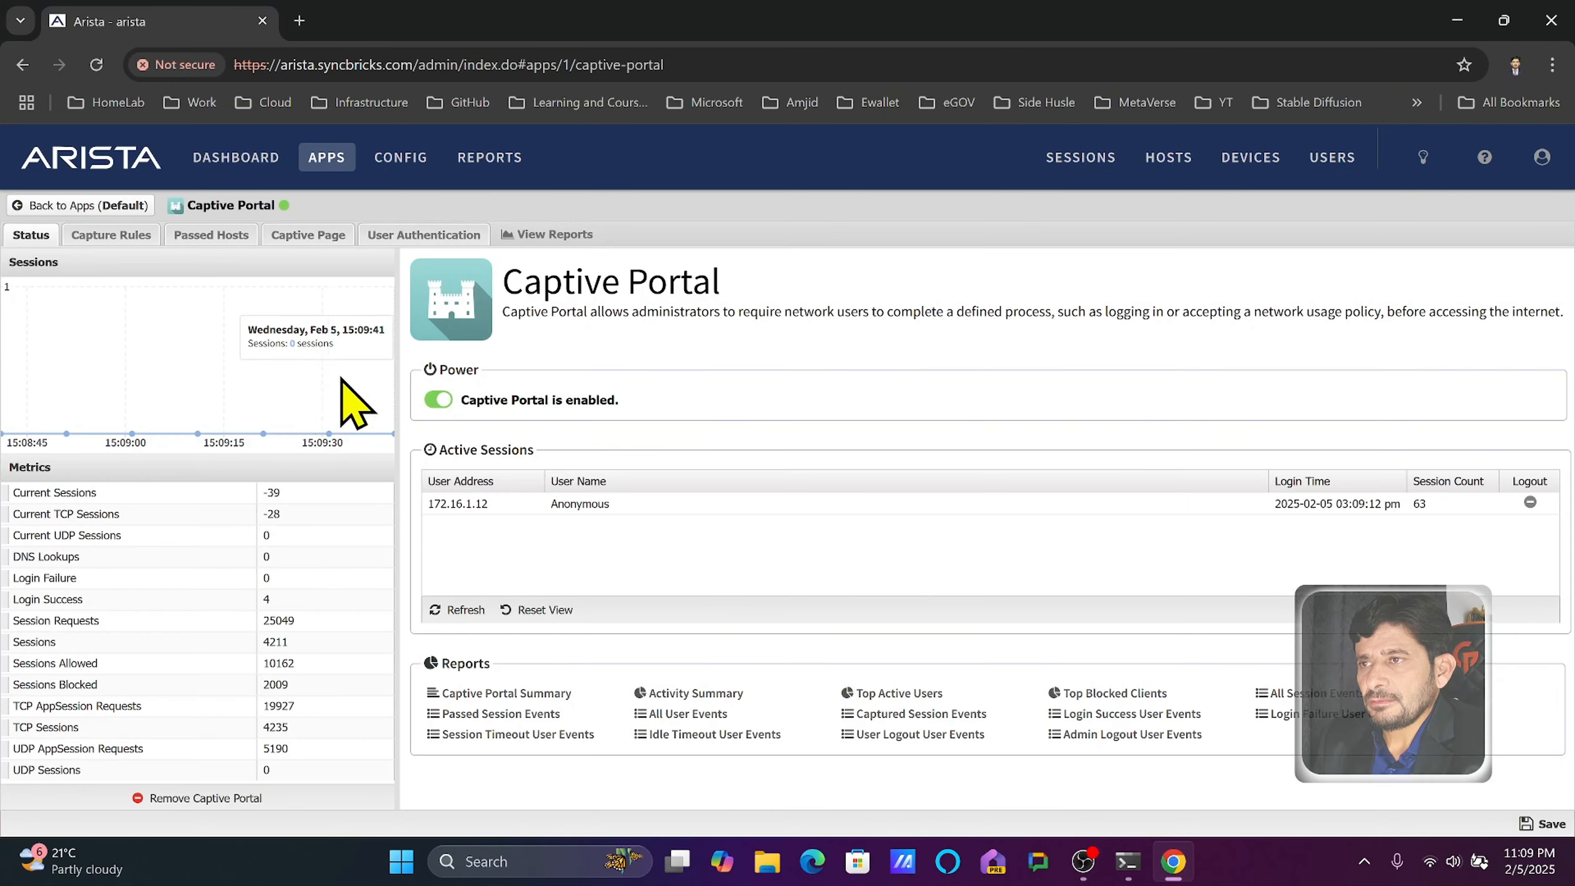
- Switch the captive page to Basic Login and replace its message text with "Please enter with your userid and password"
left_click(121, 236)
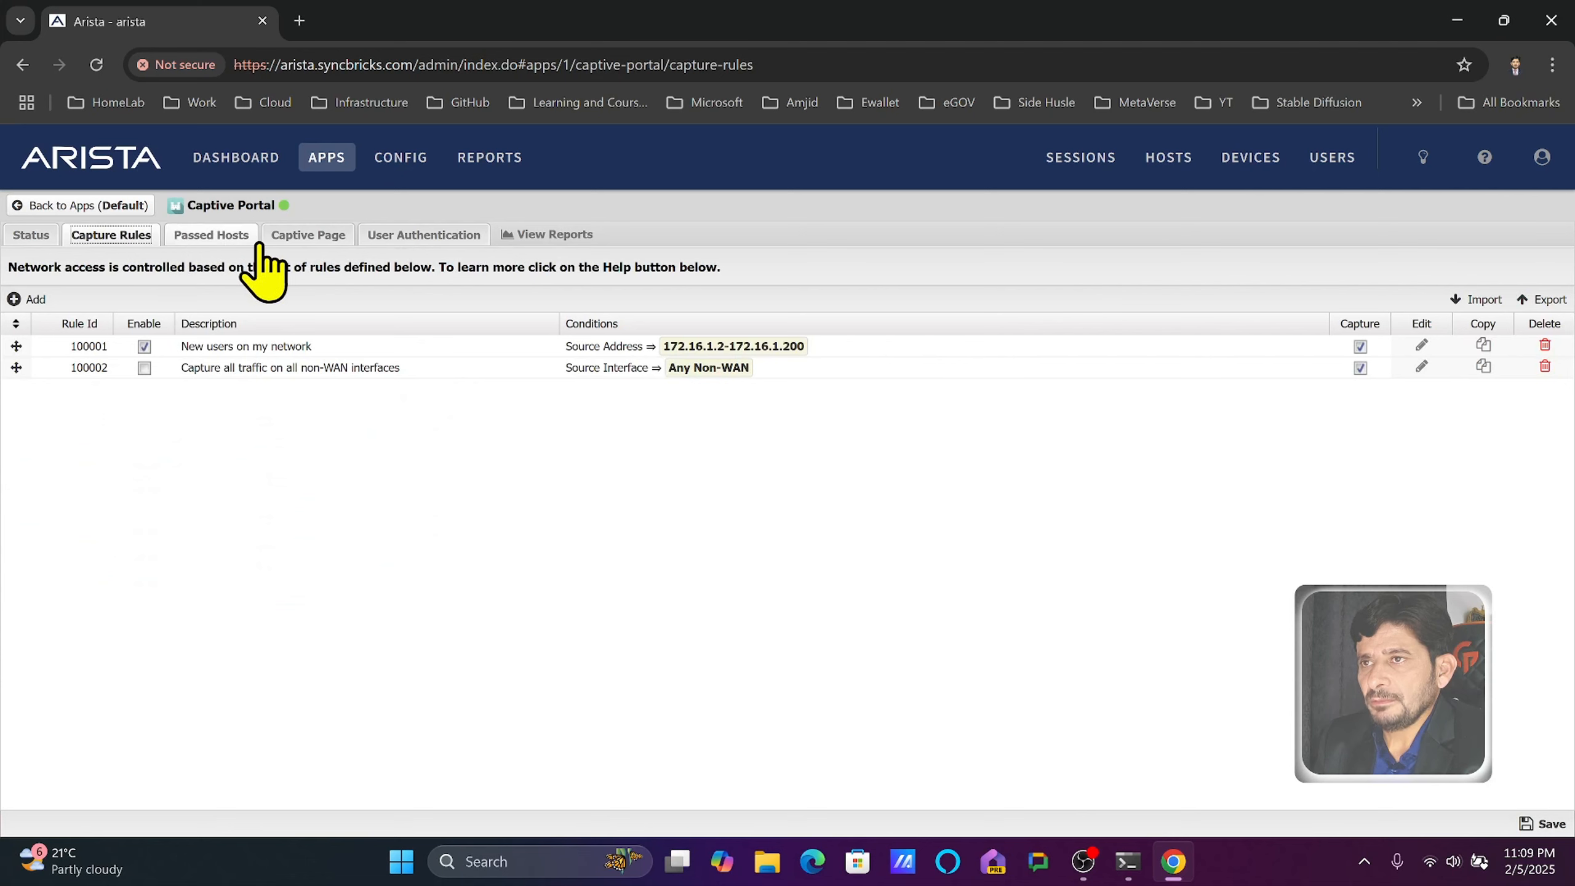
left_click(317, 245)
left_click(202, 276)
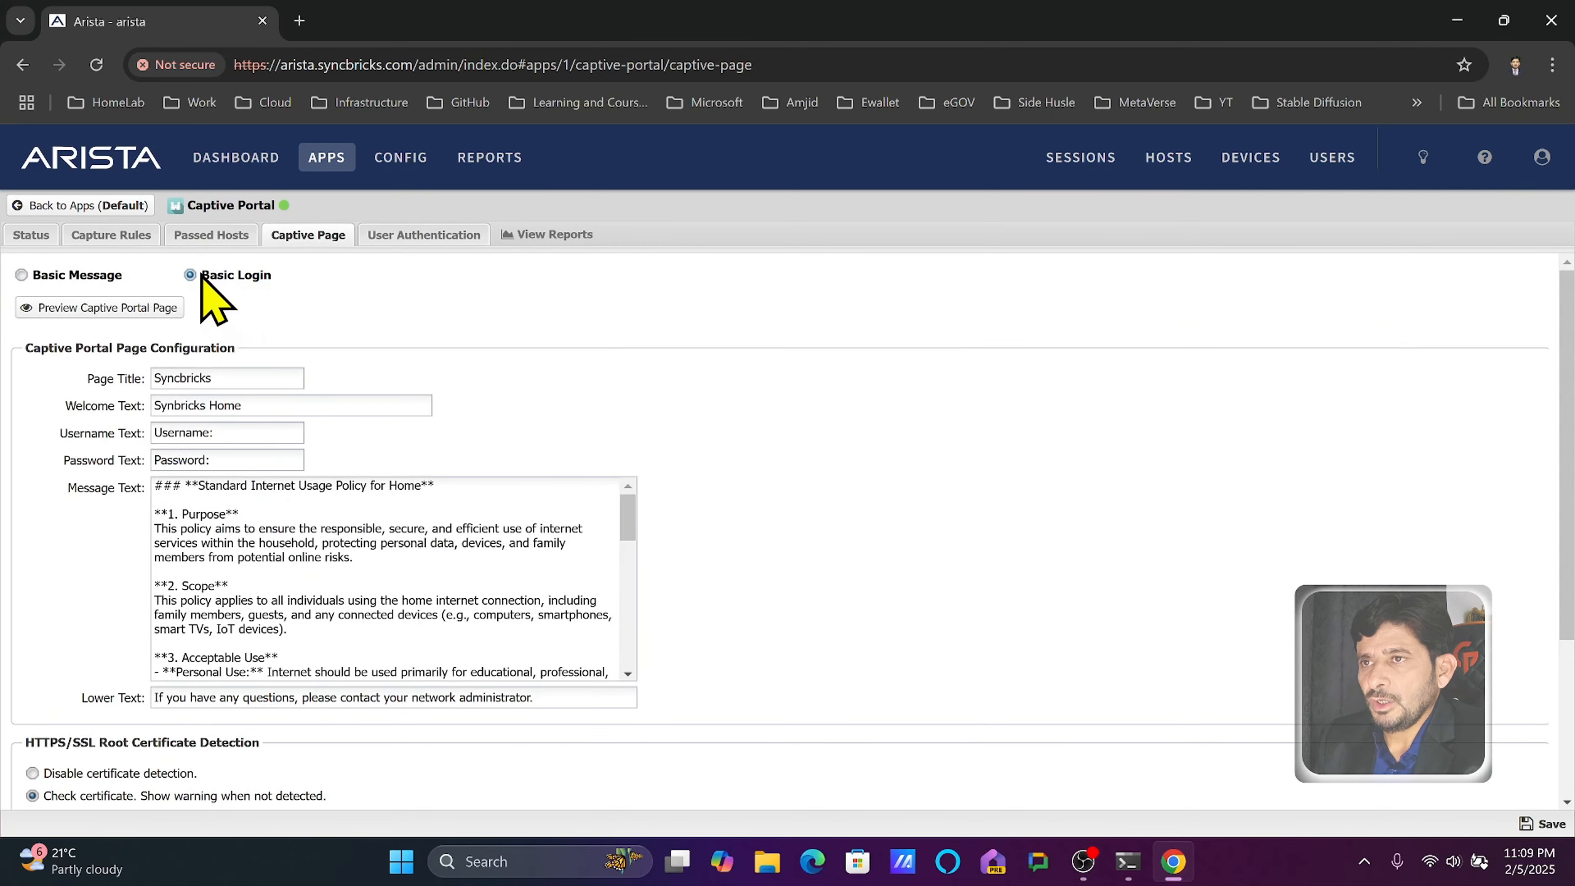
scroll(471, 581, "down", 5)
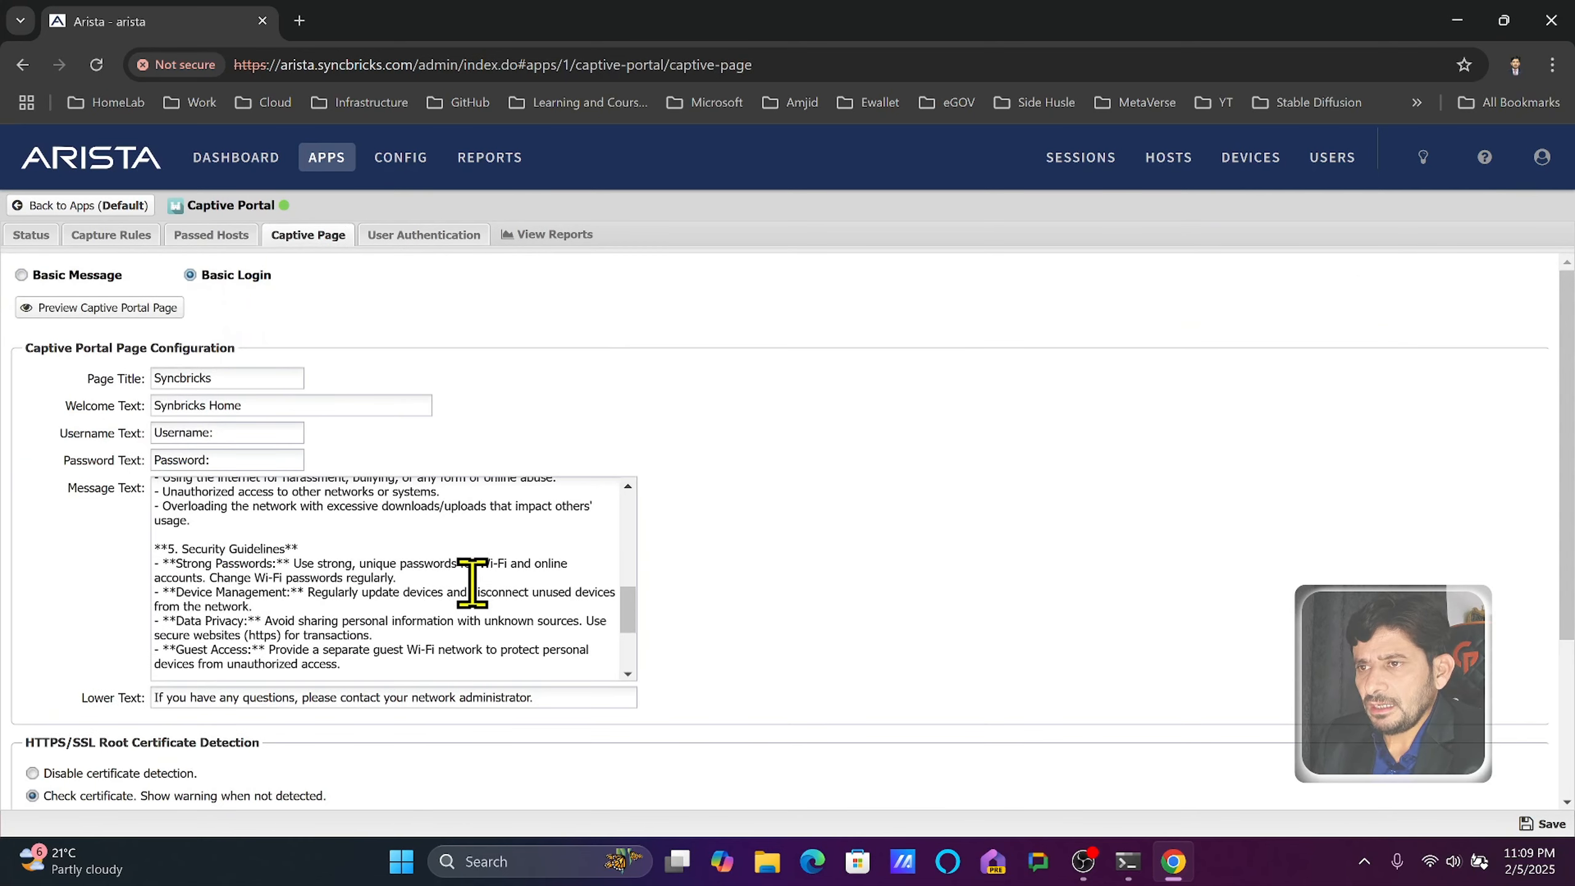
left_click_drag(357, 651, 53, 385)
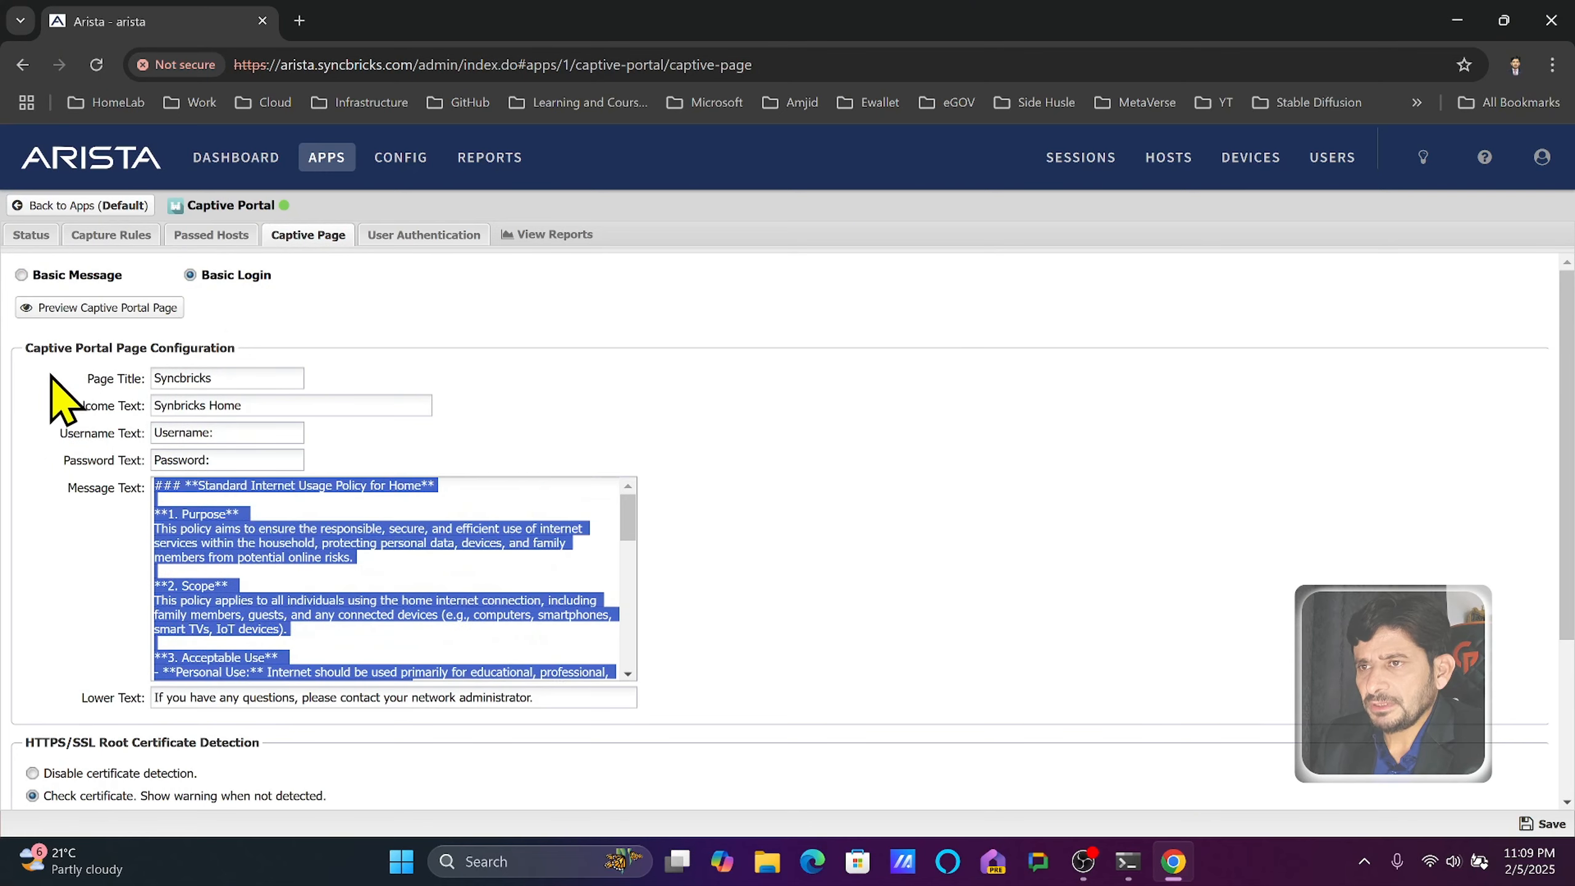
- Log out the active captive portal session for 172.16.1.12 and close the browser
left_click(38, 236)
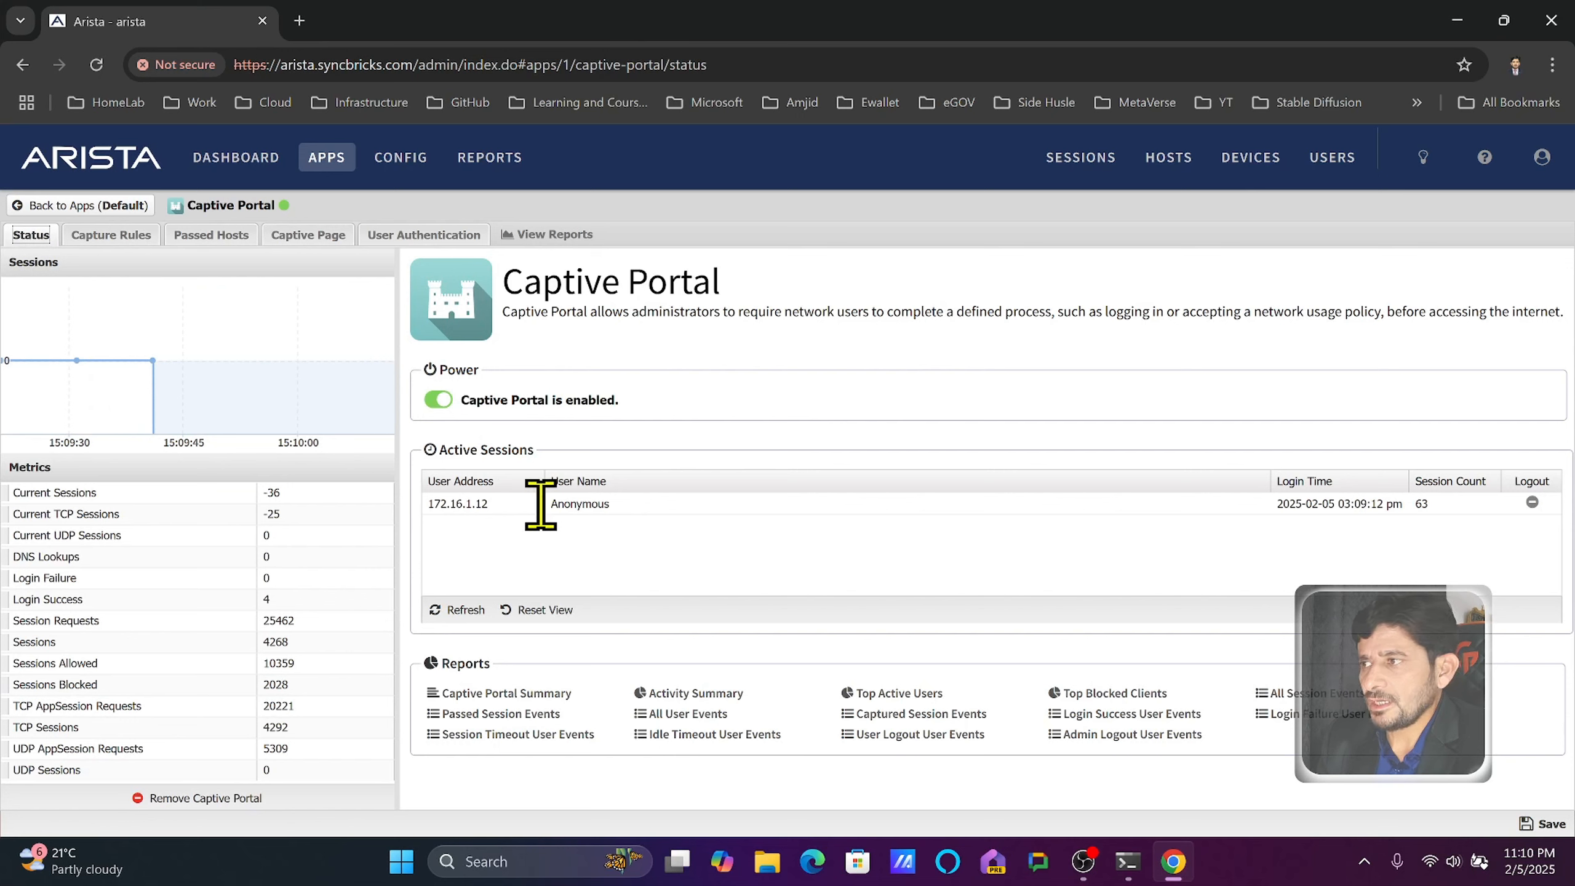
left_click(477, 504)
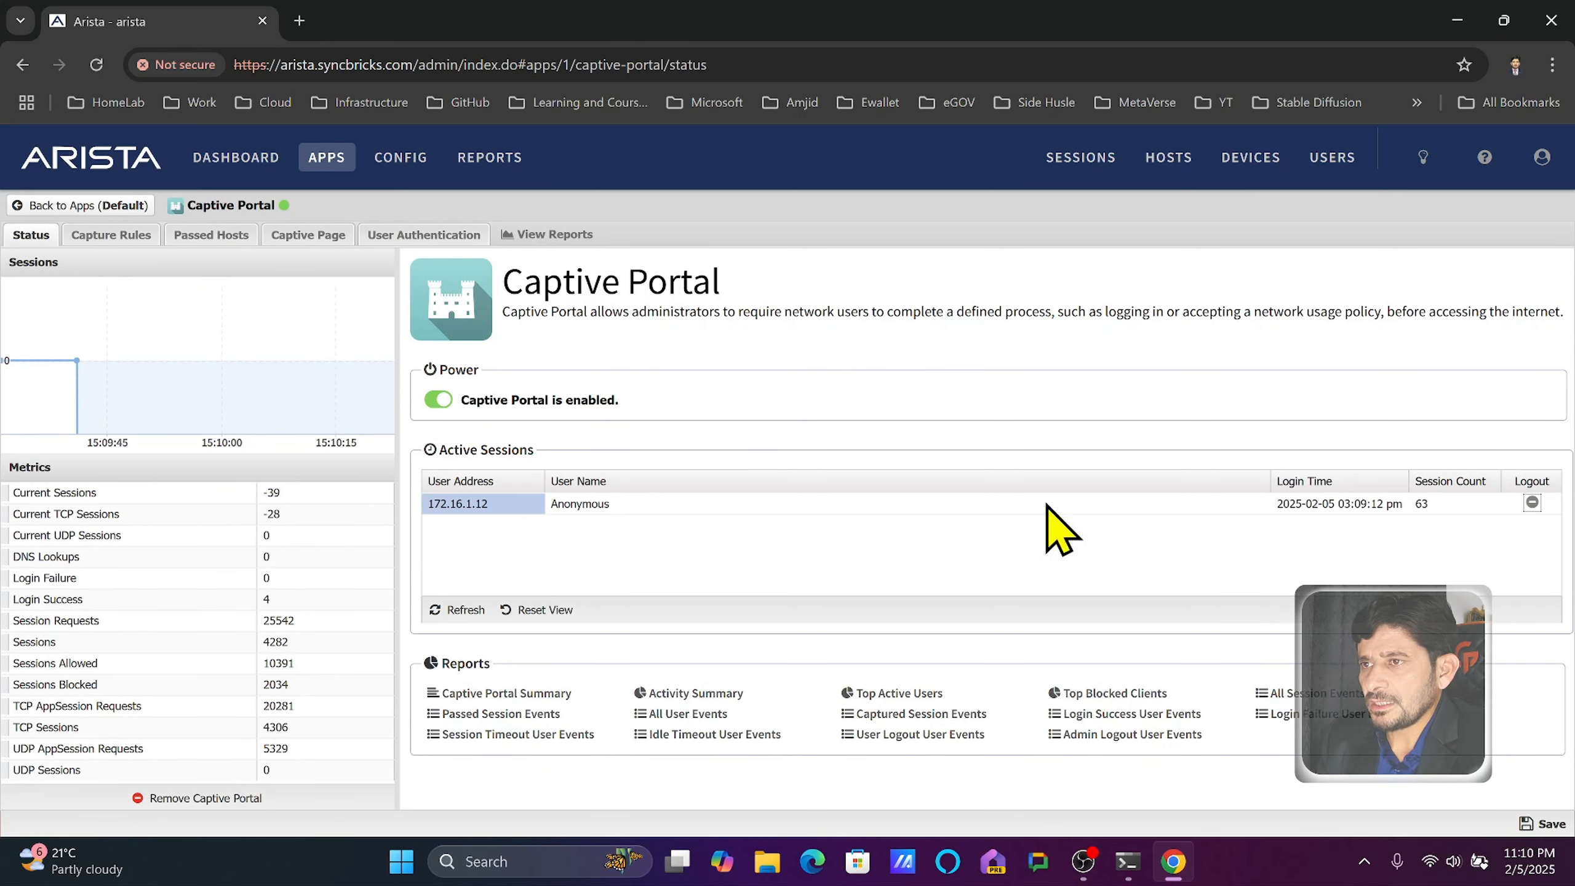
left_click(1553, 20)
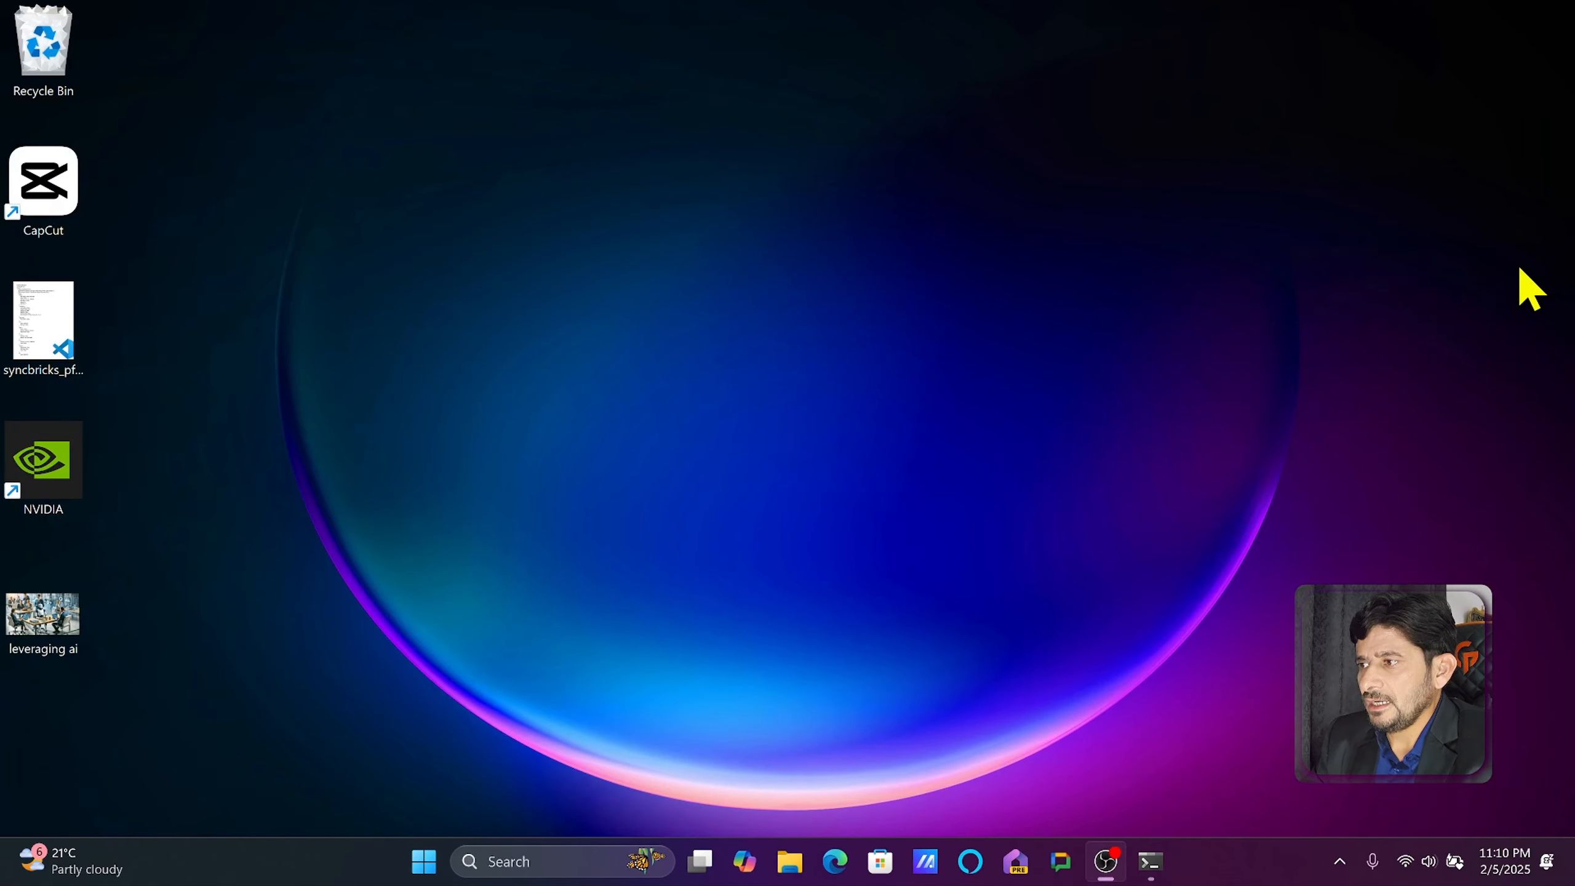
- Disconnect from the syncbricks Wi-Fi network and reconnect to it
left_click(1406, 863)
left_click(1309, 481)
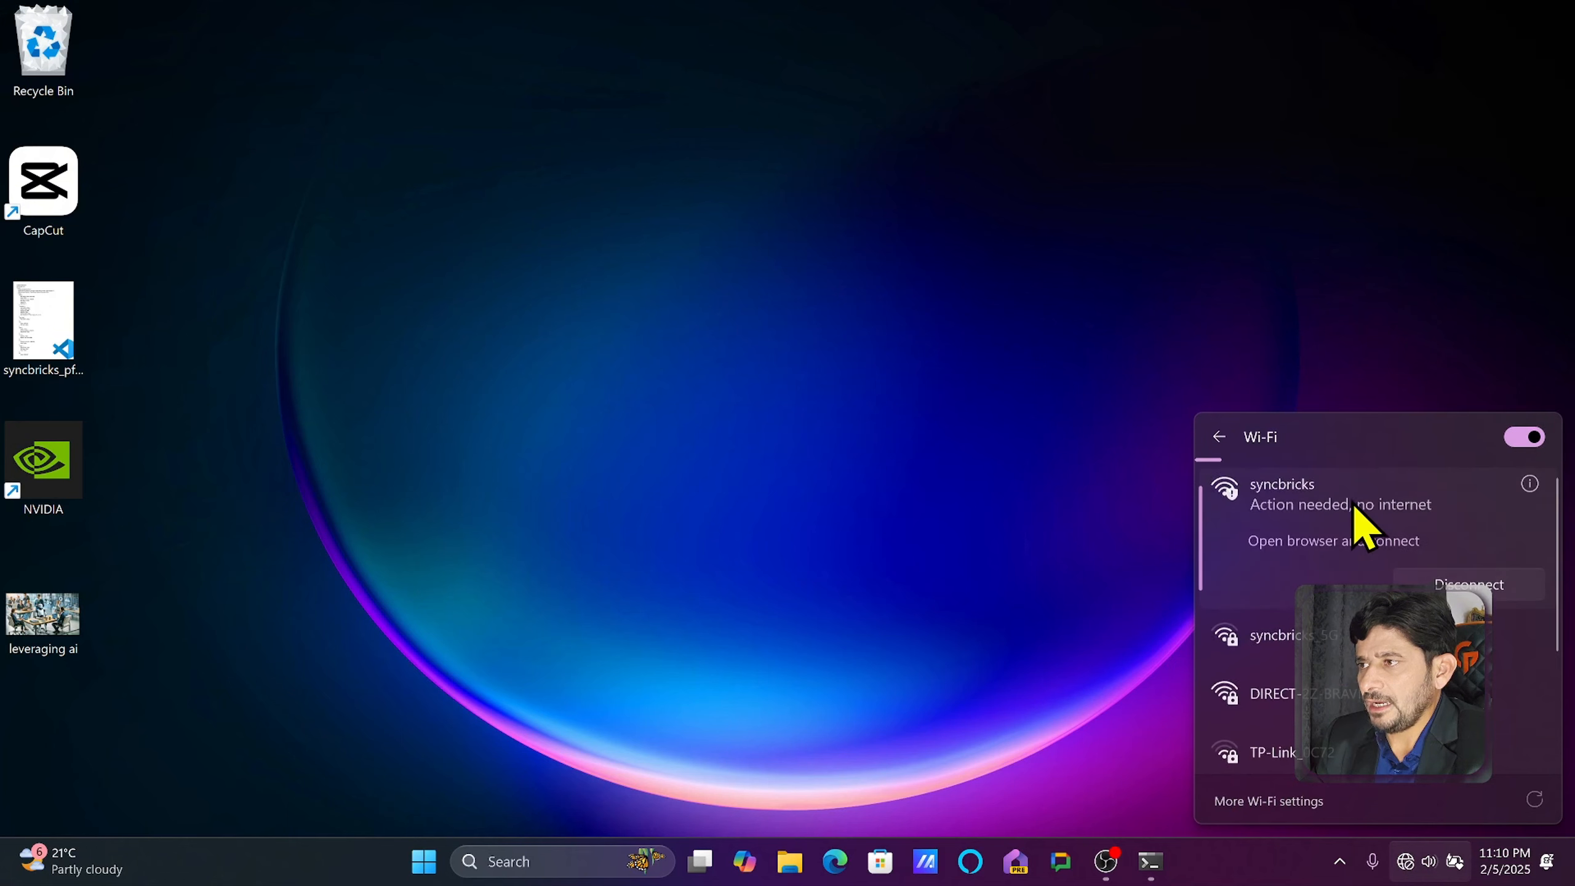
left_click(1469, 582)
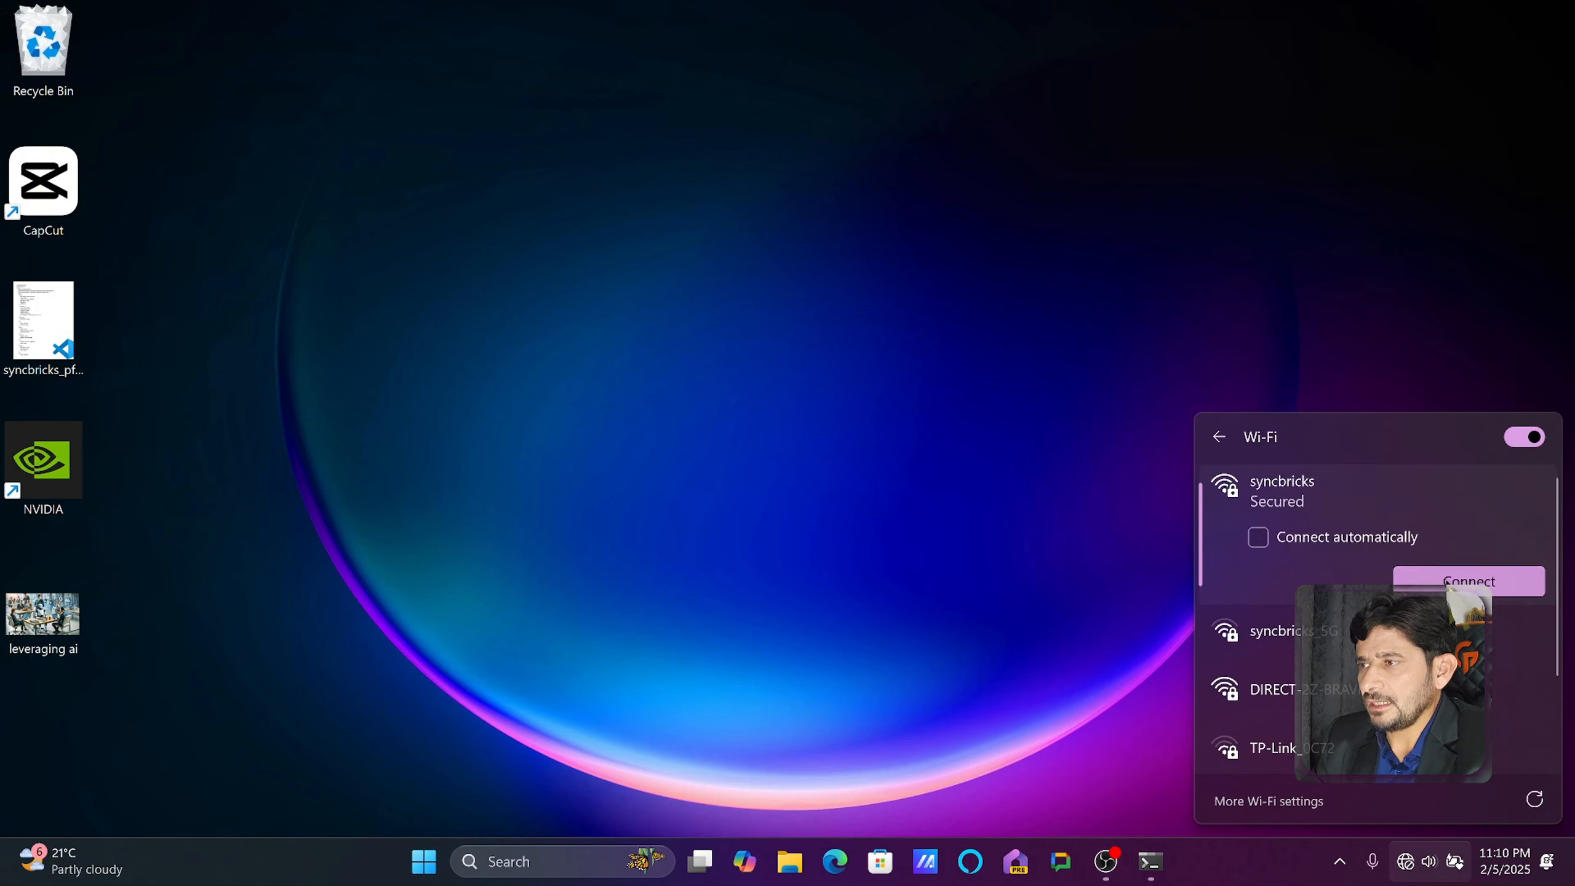
left_click(1469, 581)
- Log in on the captive portal page with the local user's username and password
type("a")
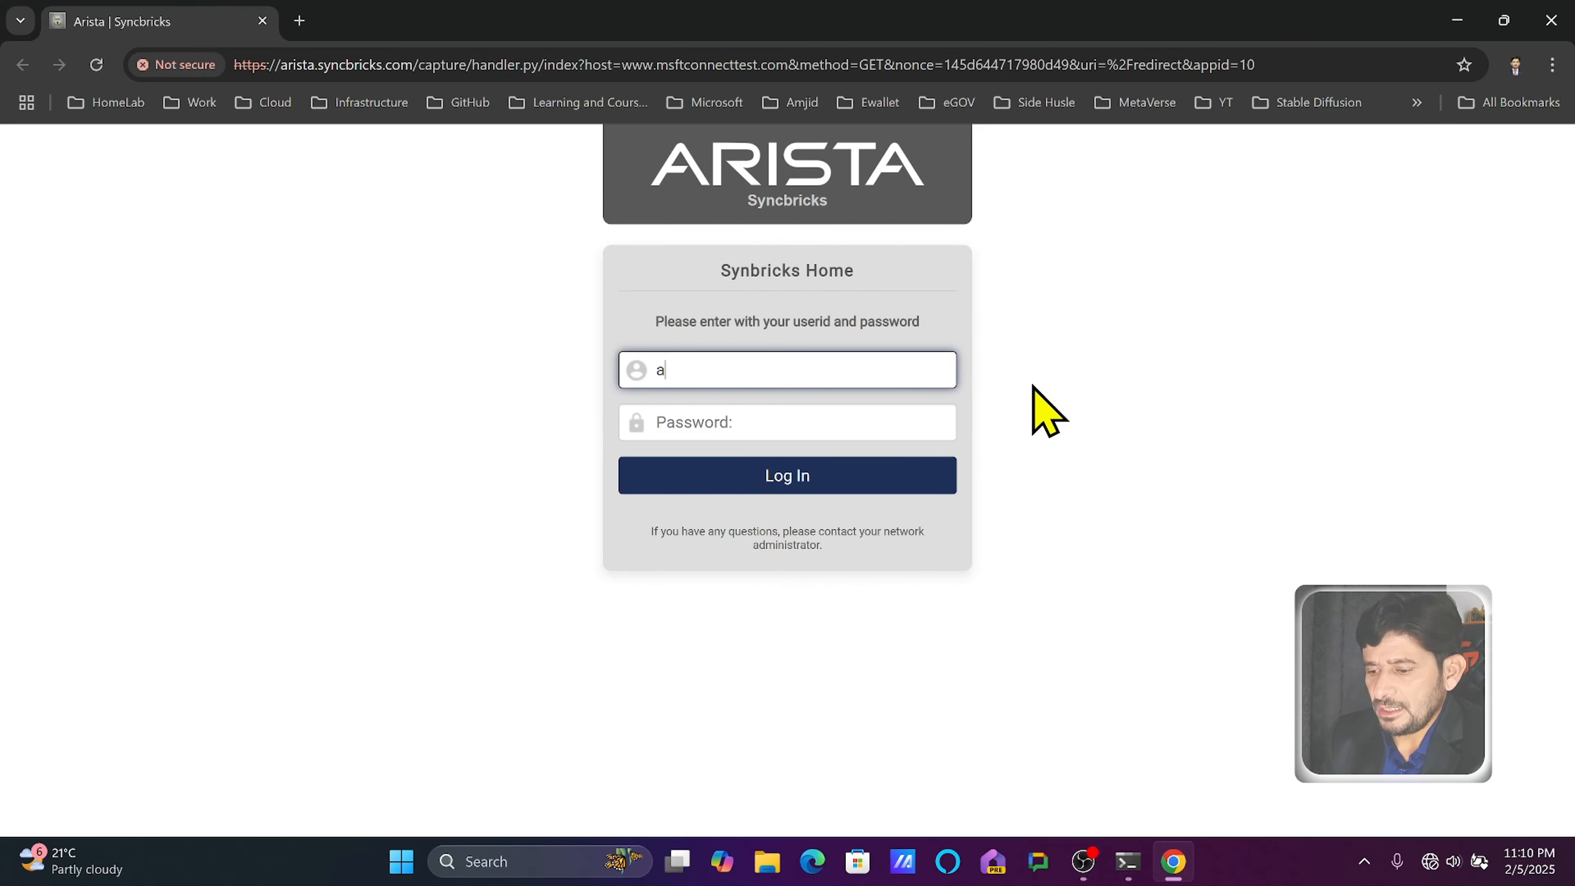
type("mjid")
key("Tab")
type("******")
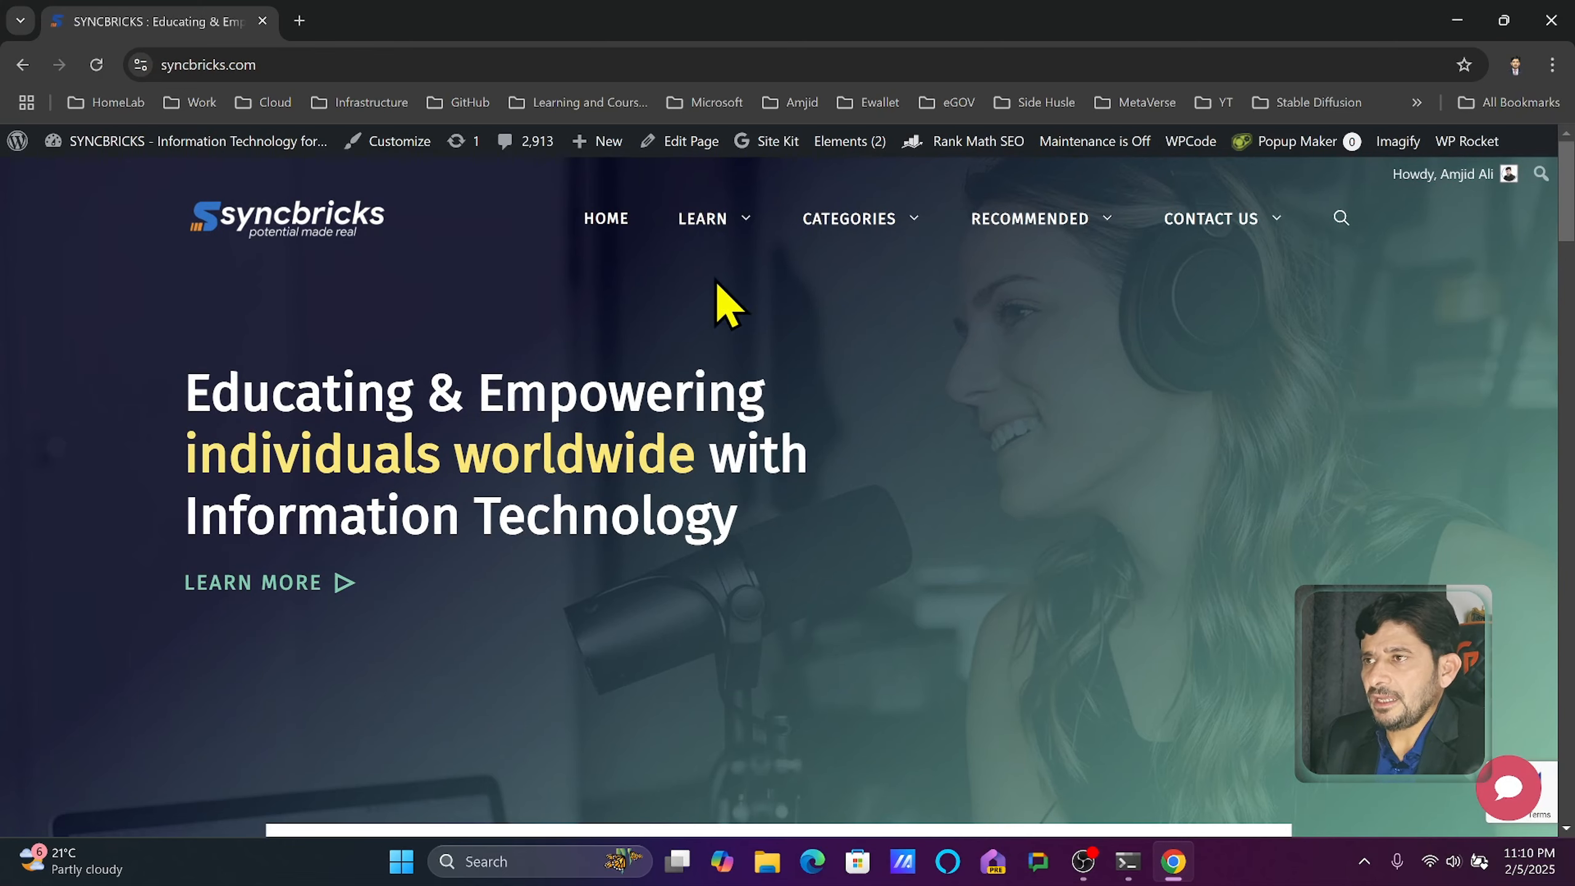
- Open arista.syncbricks.com in a new tab and check the address and username in the Captive Portal's active sessions
left_click(300, 22)
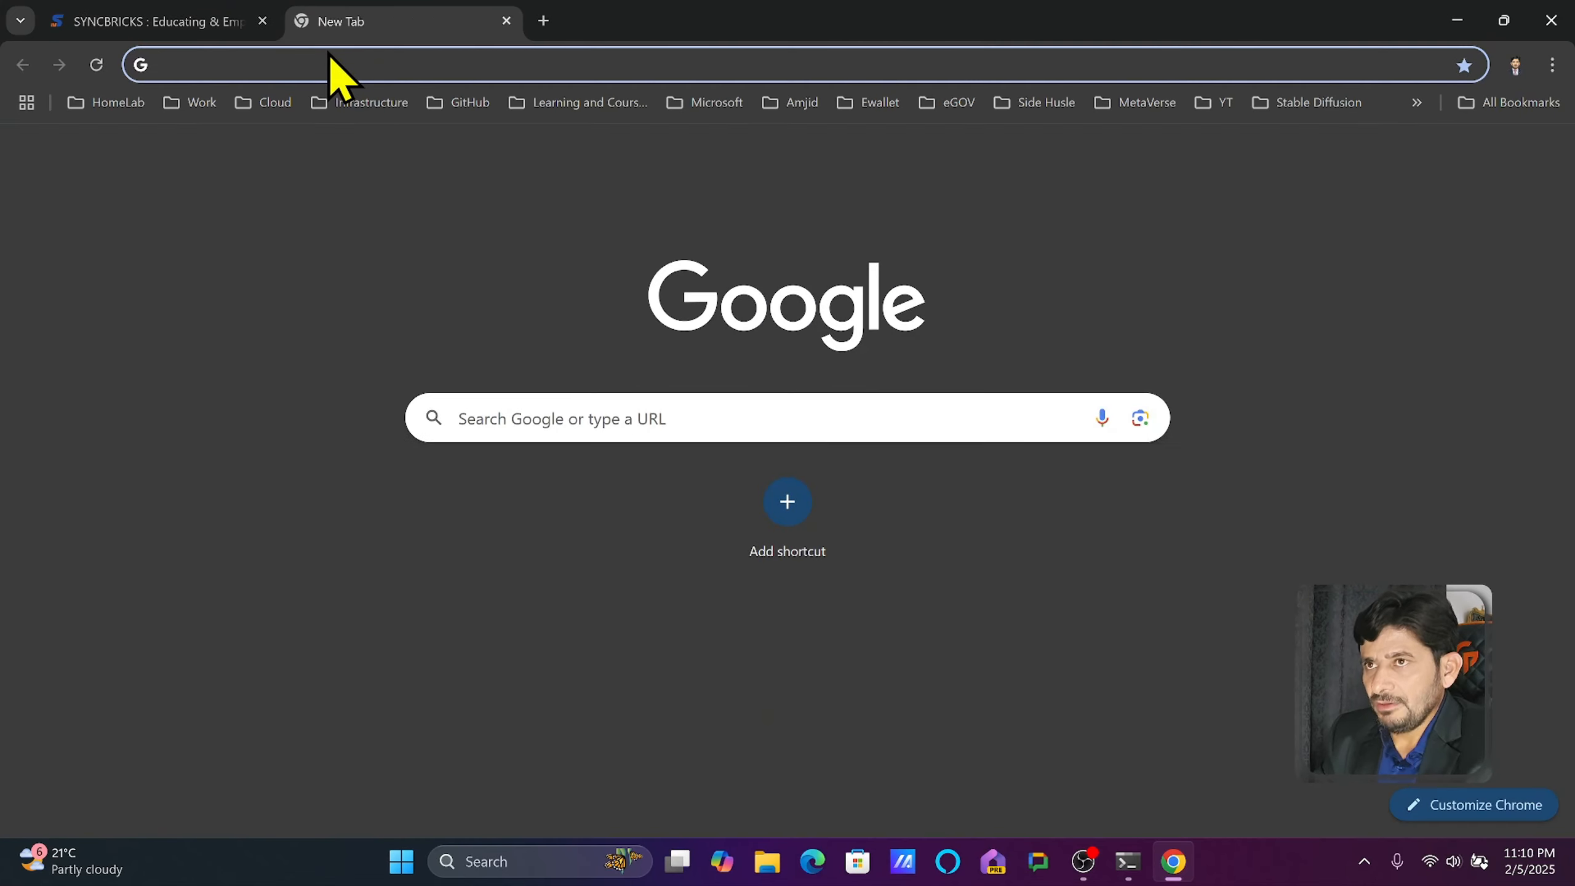
type("arista.syncbricks.com")
key("Return")
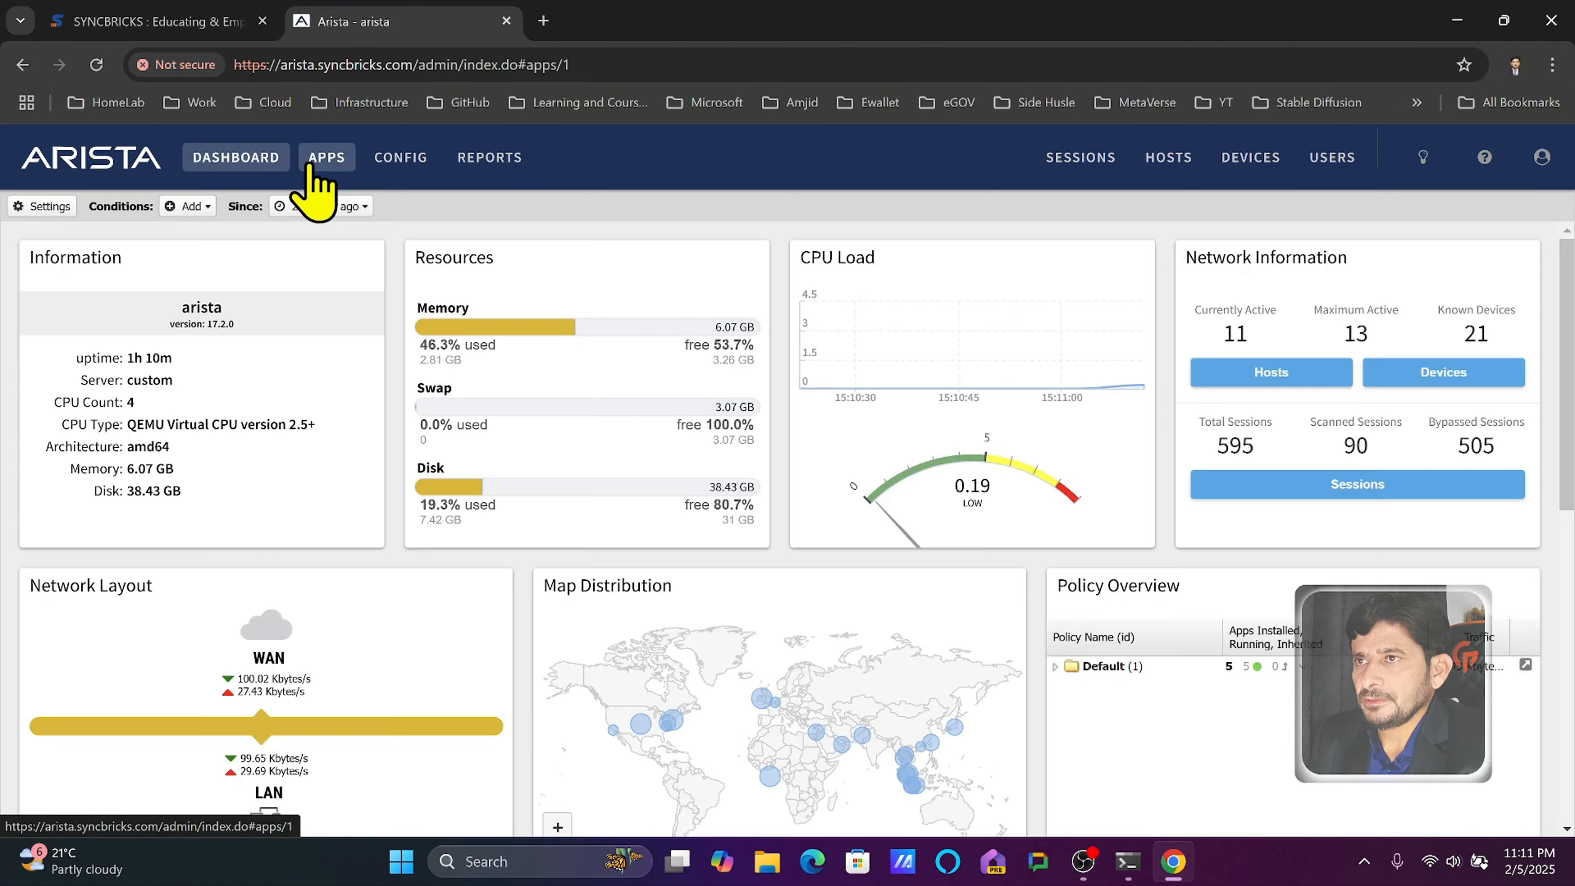
left_click(312, 171)
left_click(554, 363)
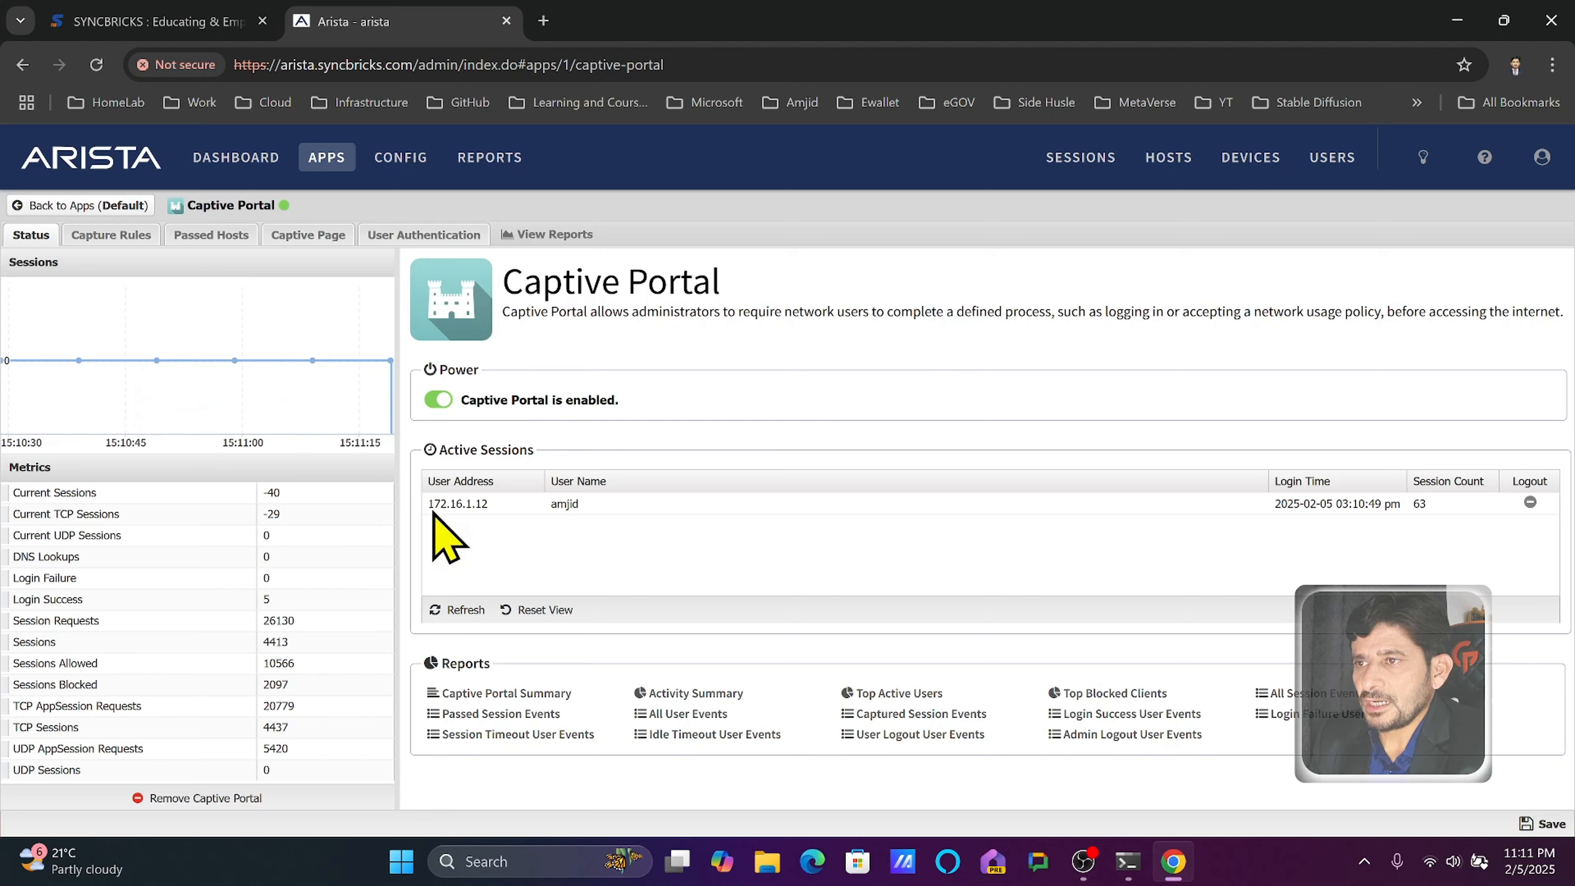
left_click_drag(501, 514, 502, 515)
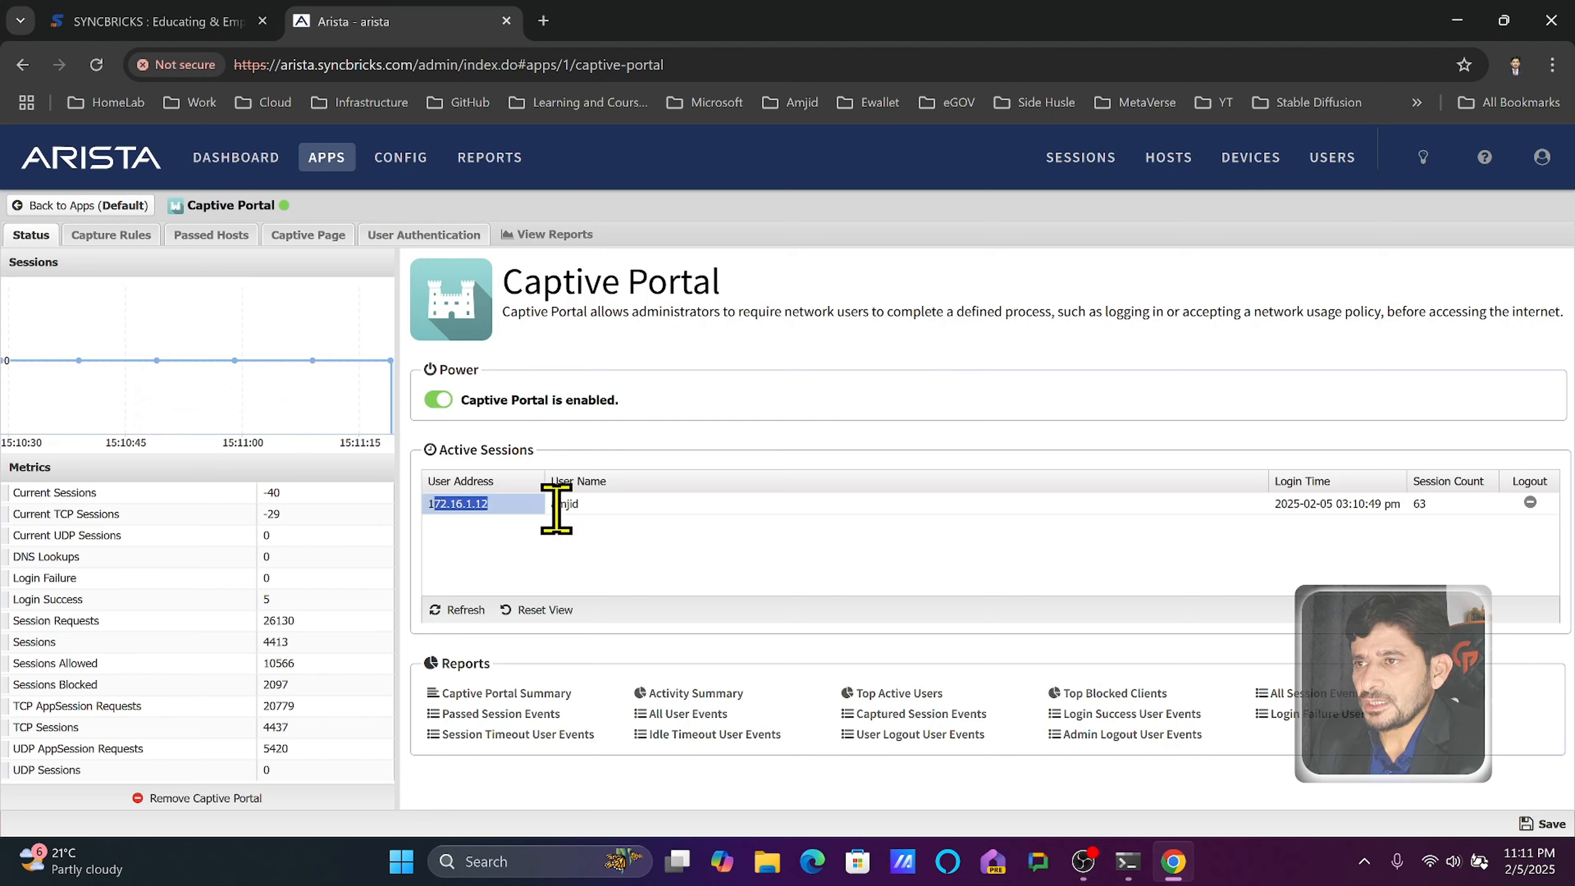
left_click(658, 512)
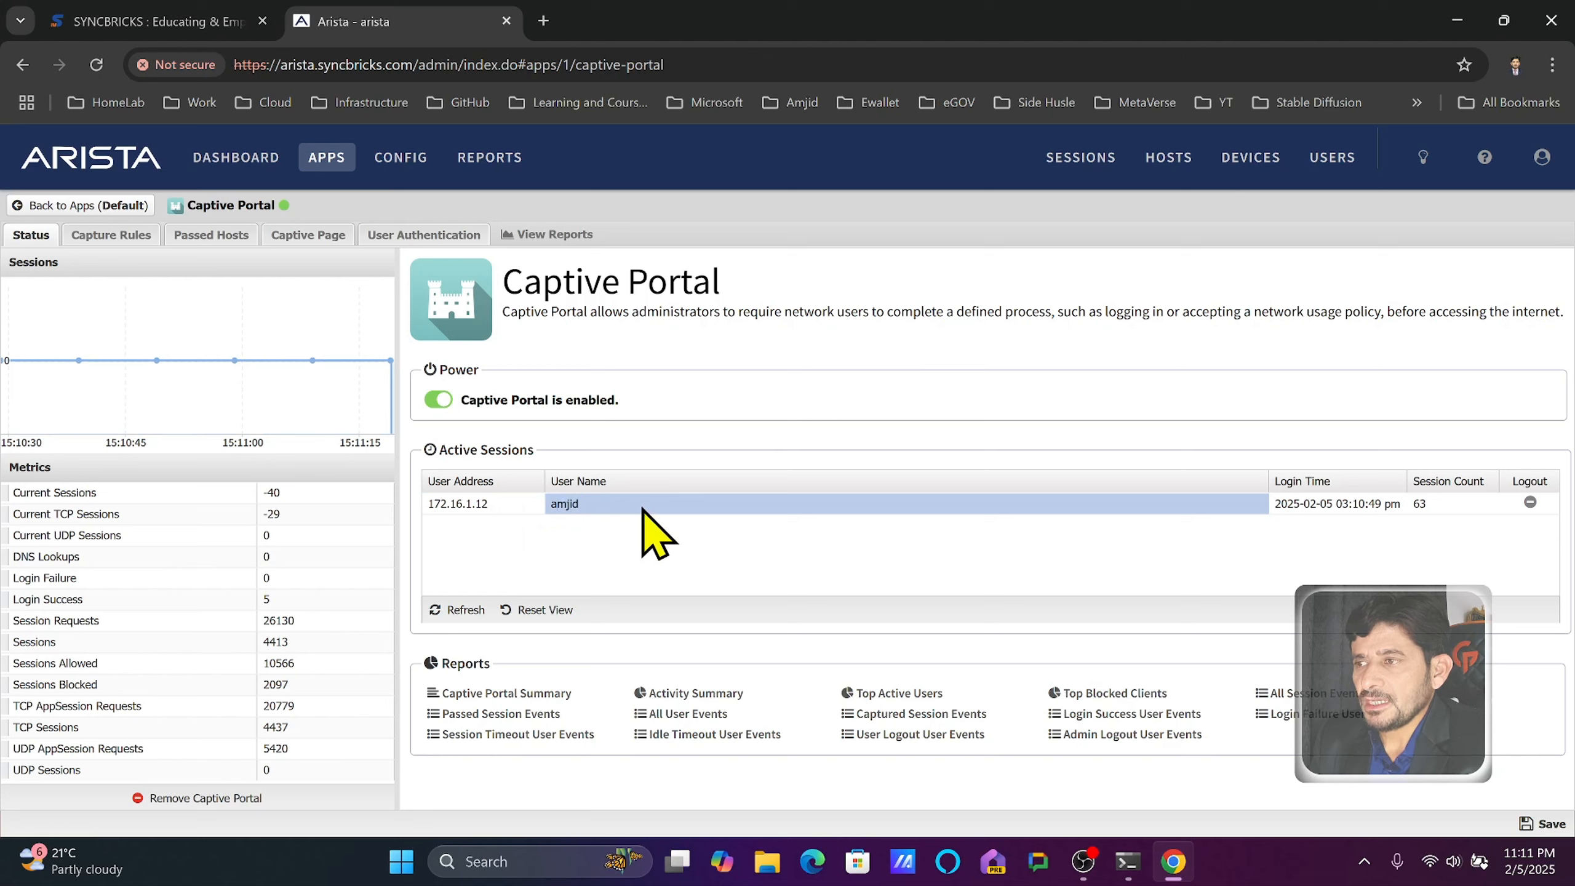
double_click(563, 504)
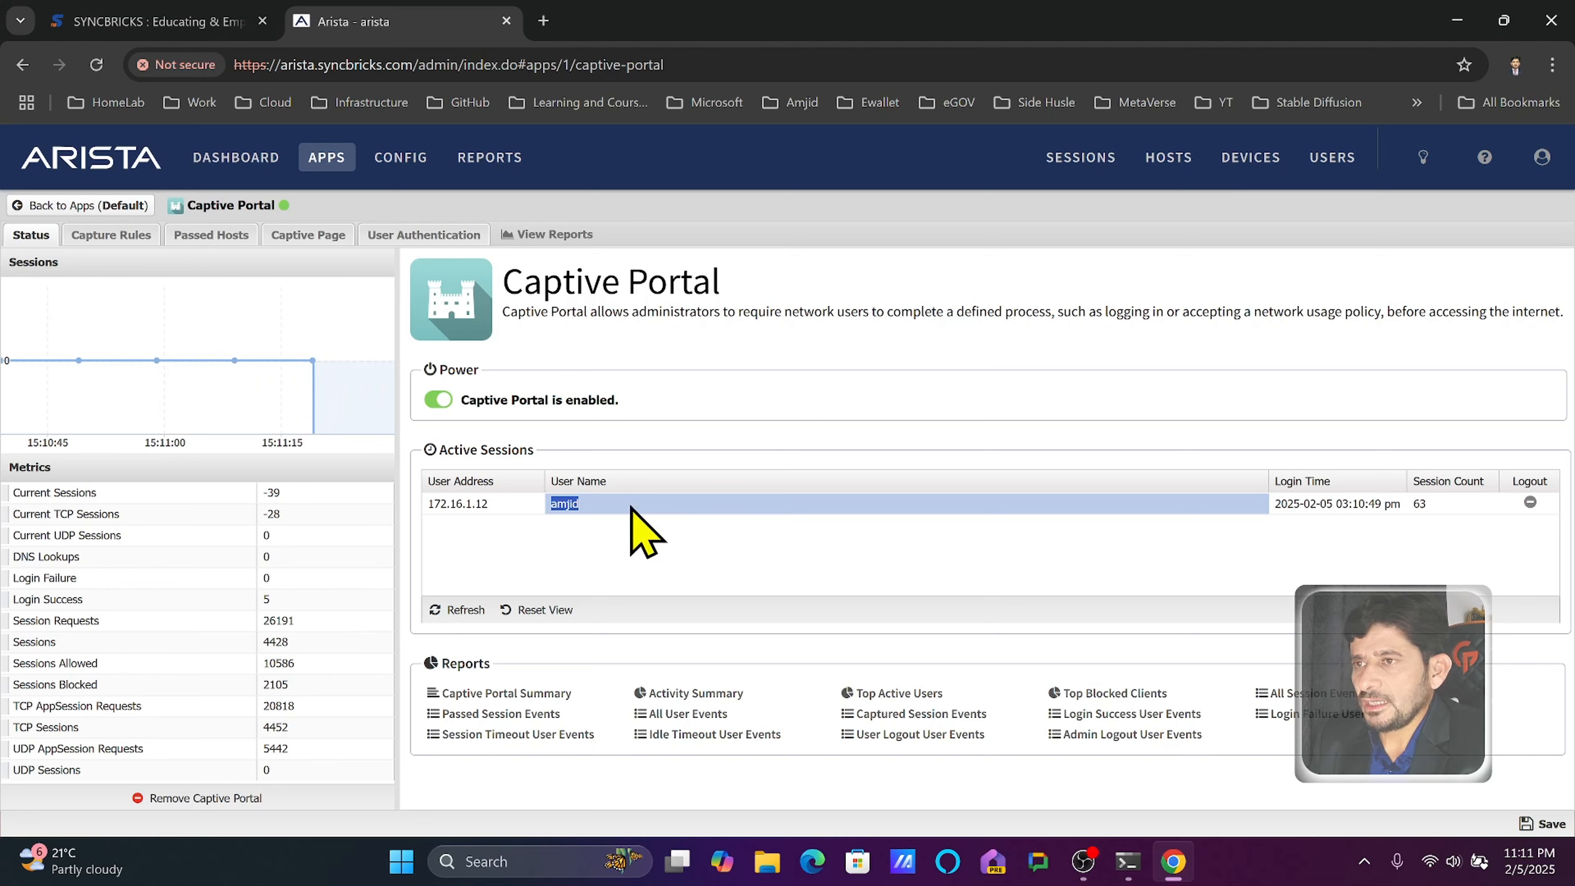
- Change the source address range of the "New users on my network" capture rule to 172.16.1.150-172.16.1.200
left_click(124, 239)
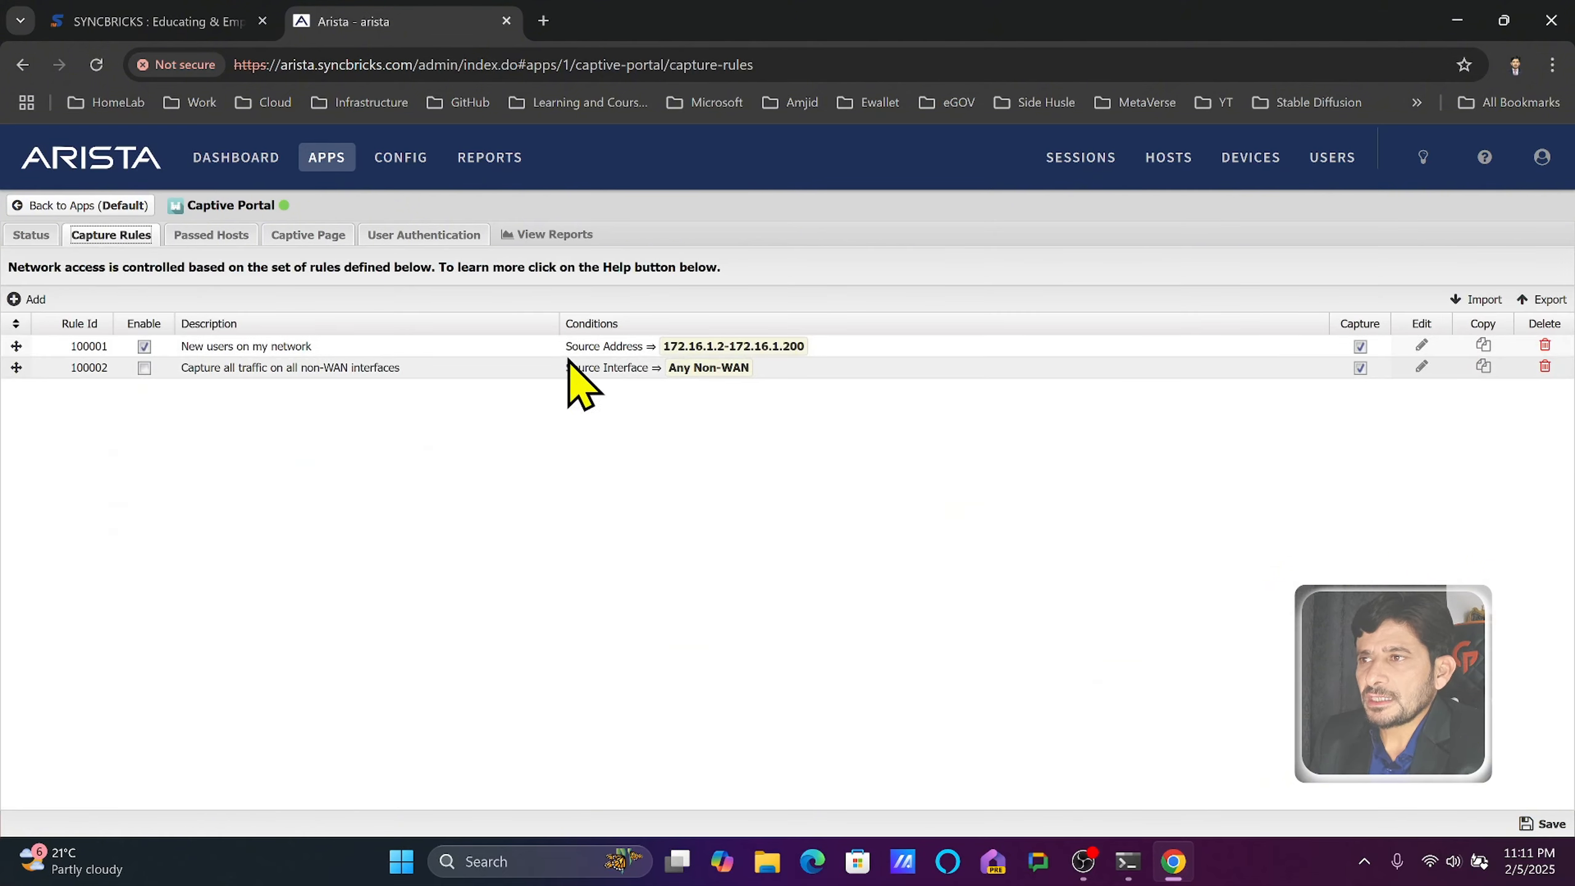
left_click(1424, 346)
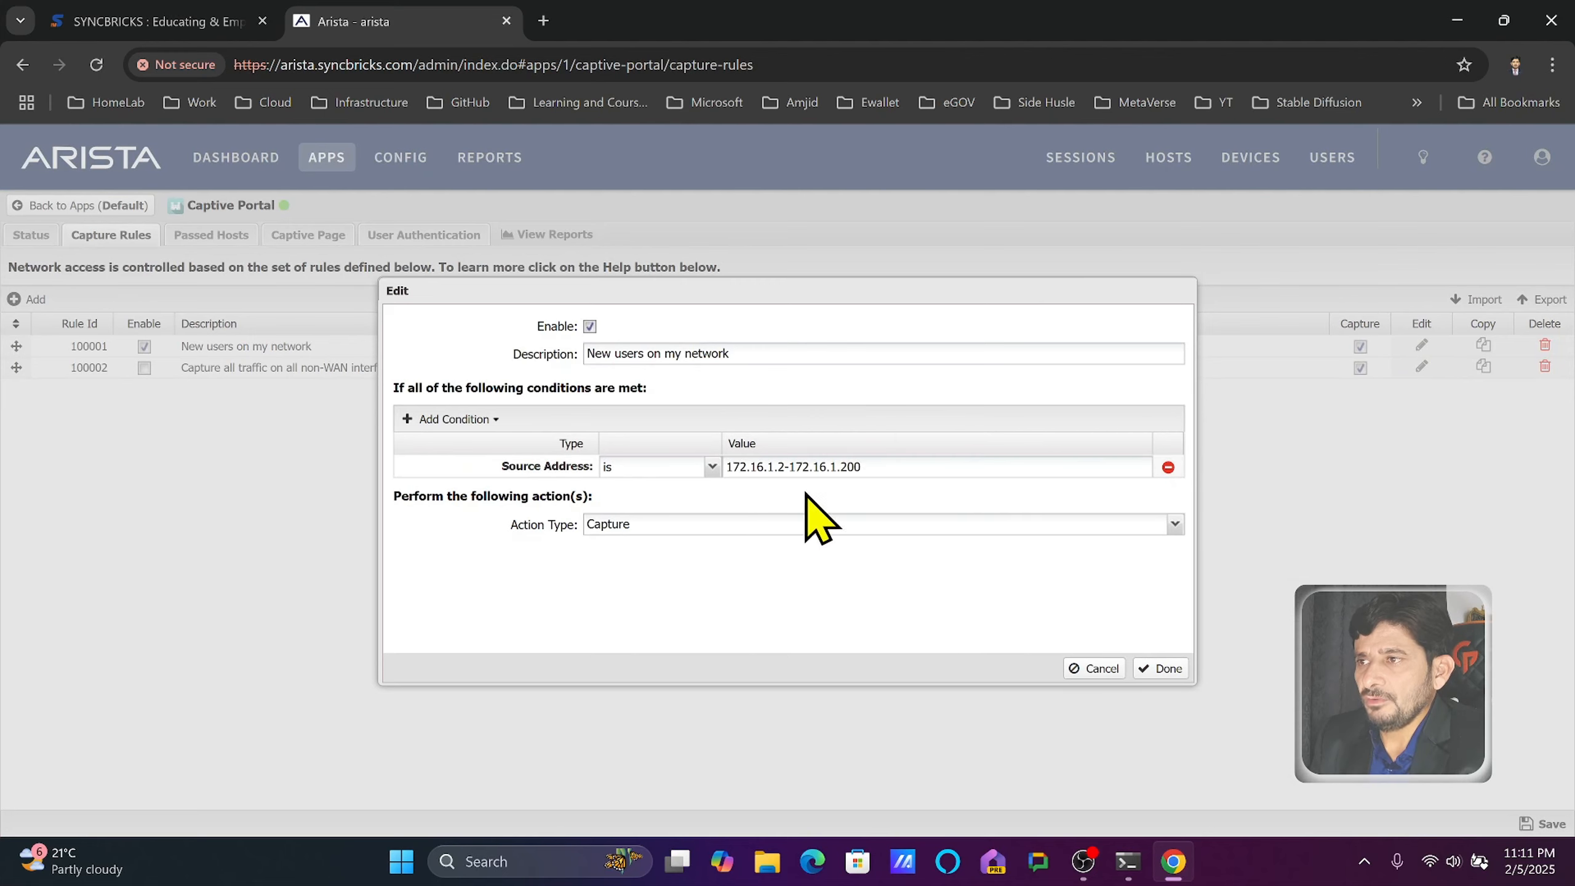
left_click(779, 472)
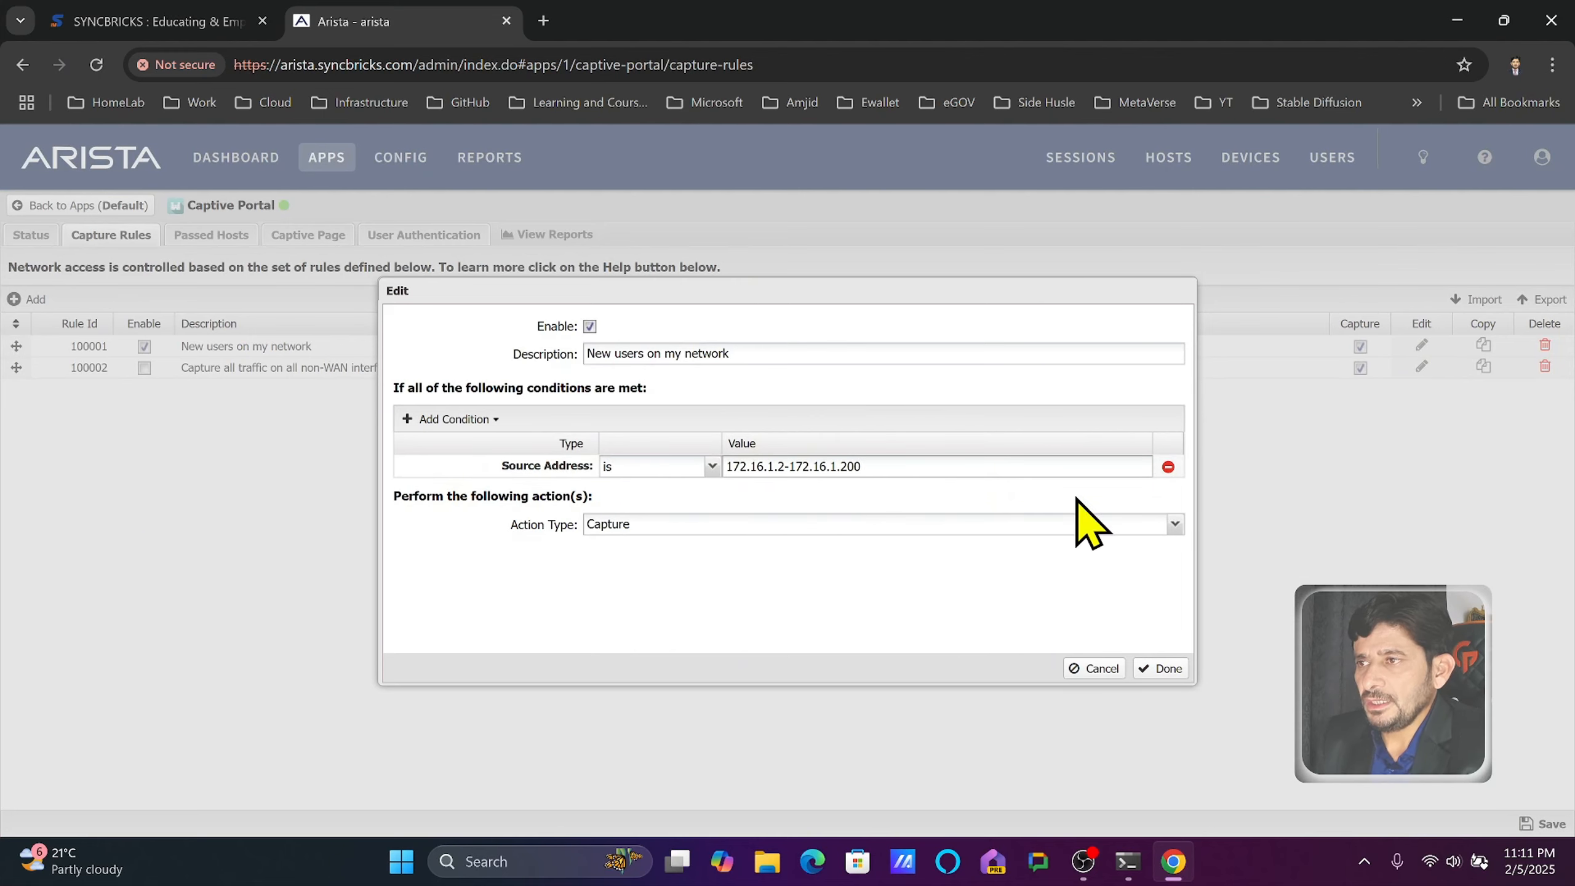
key("Left")
key("Left")
key("Left")
key("Left")
key("Left")
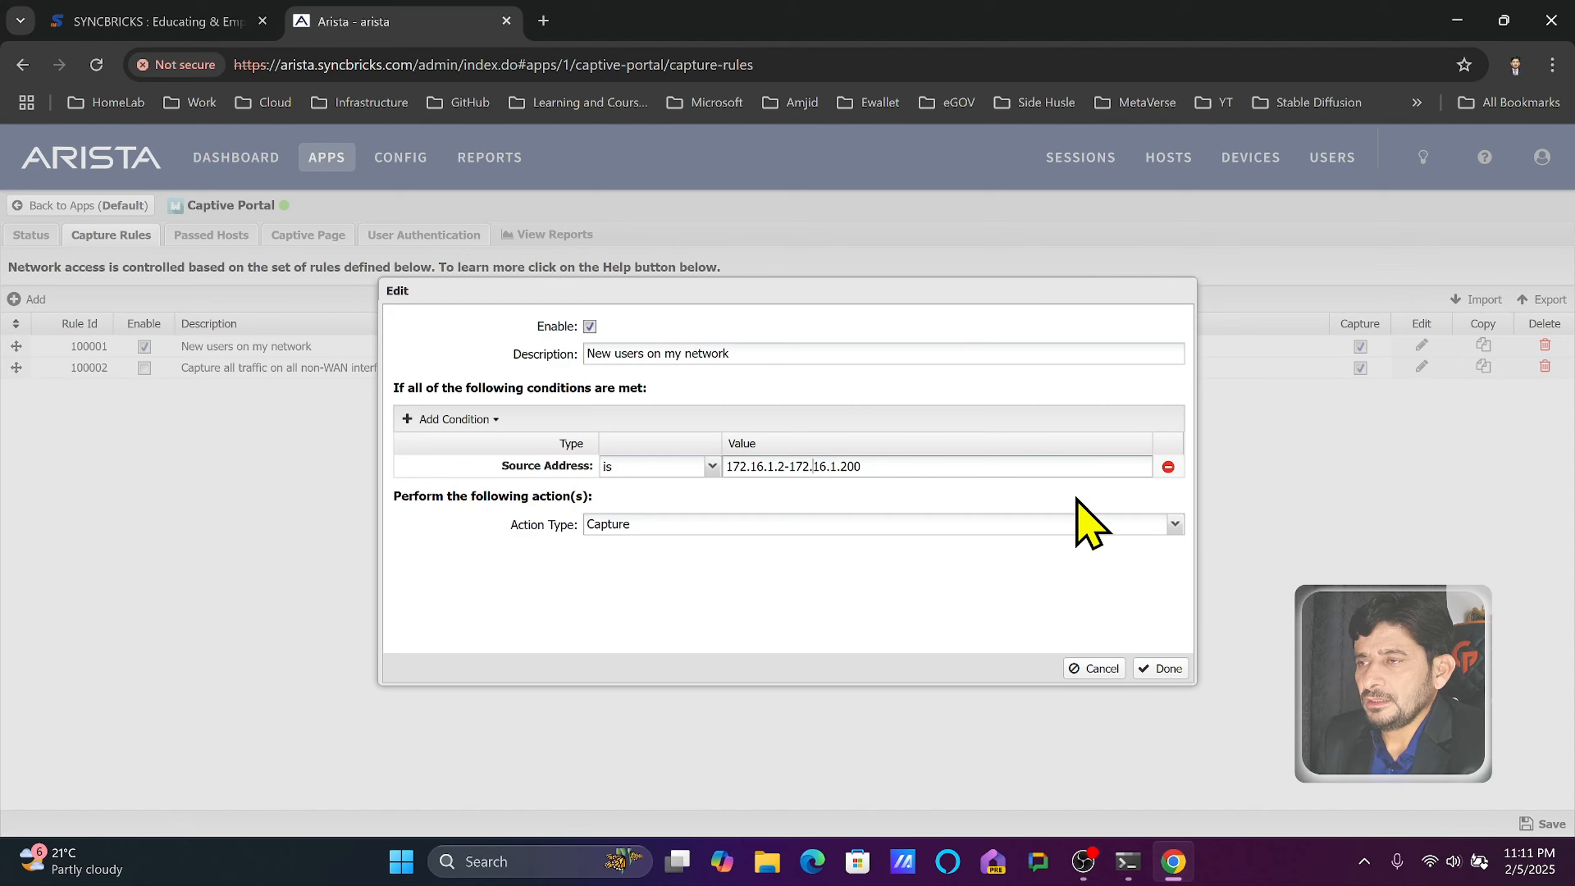
key("BackSpace")
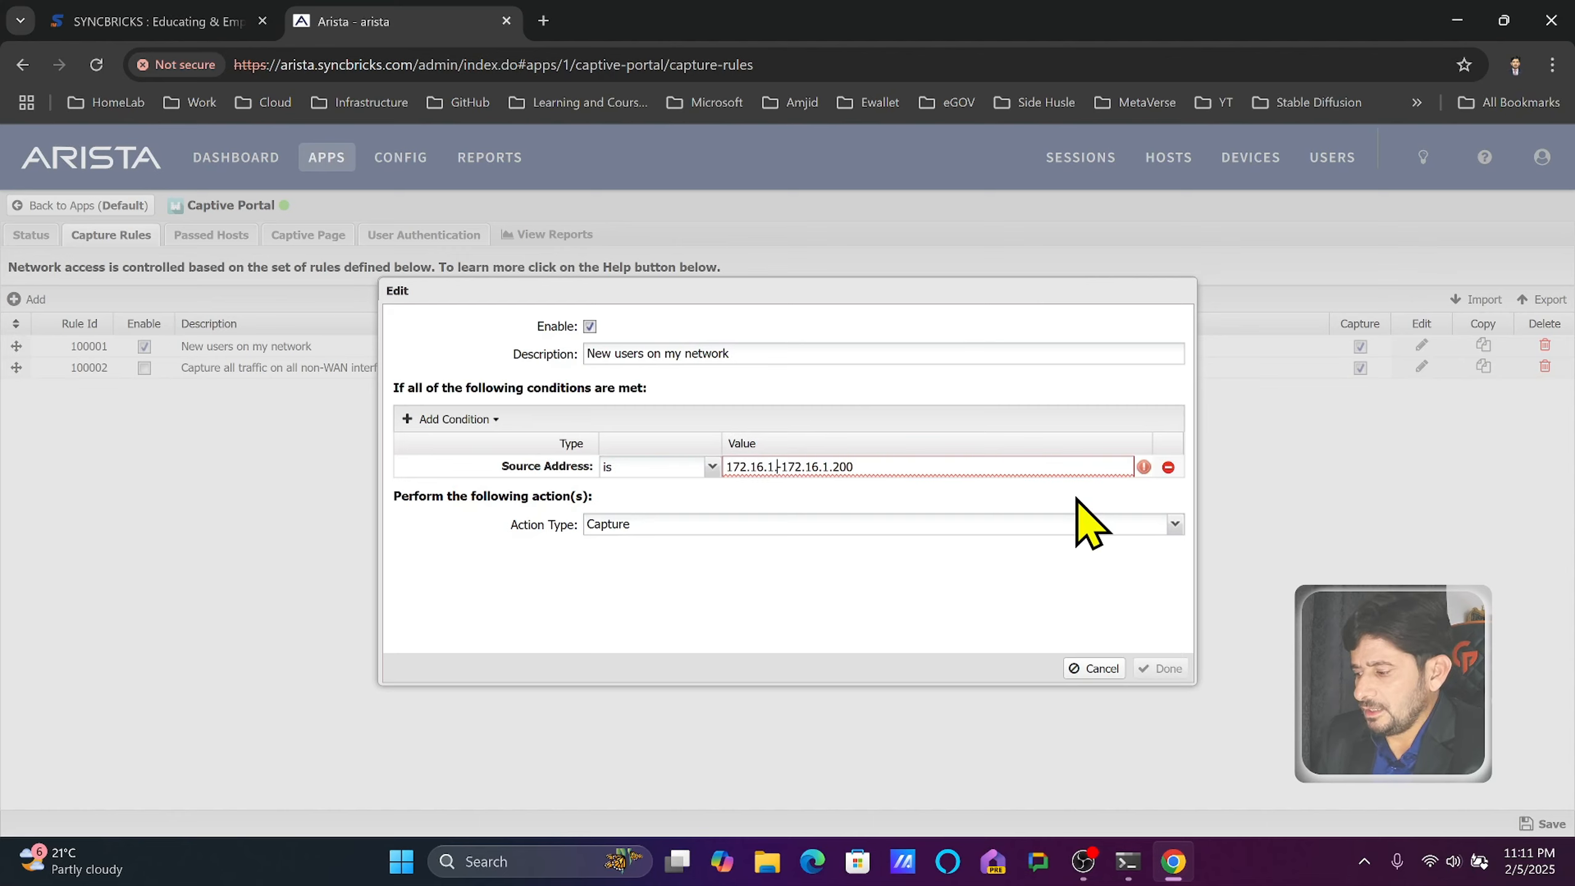
type("150")
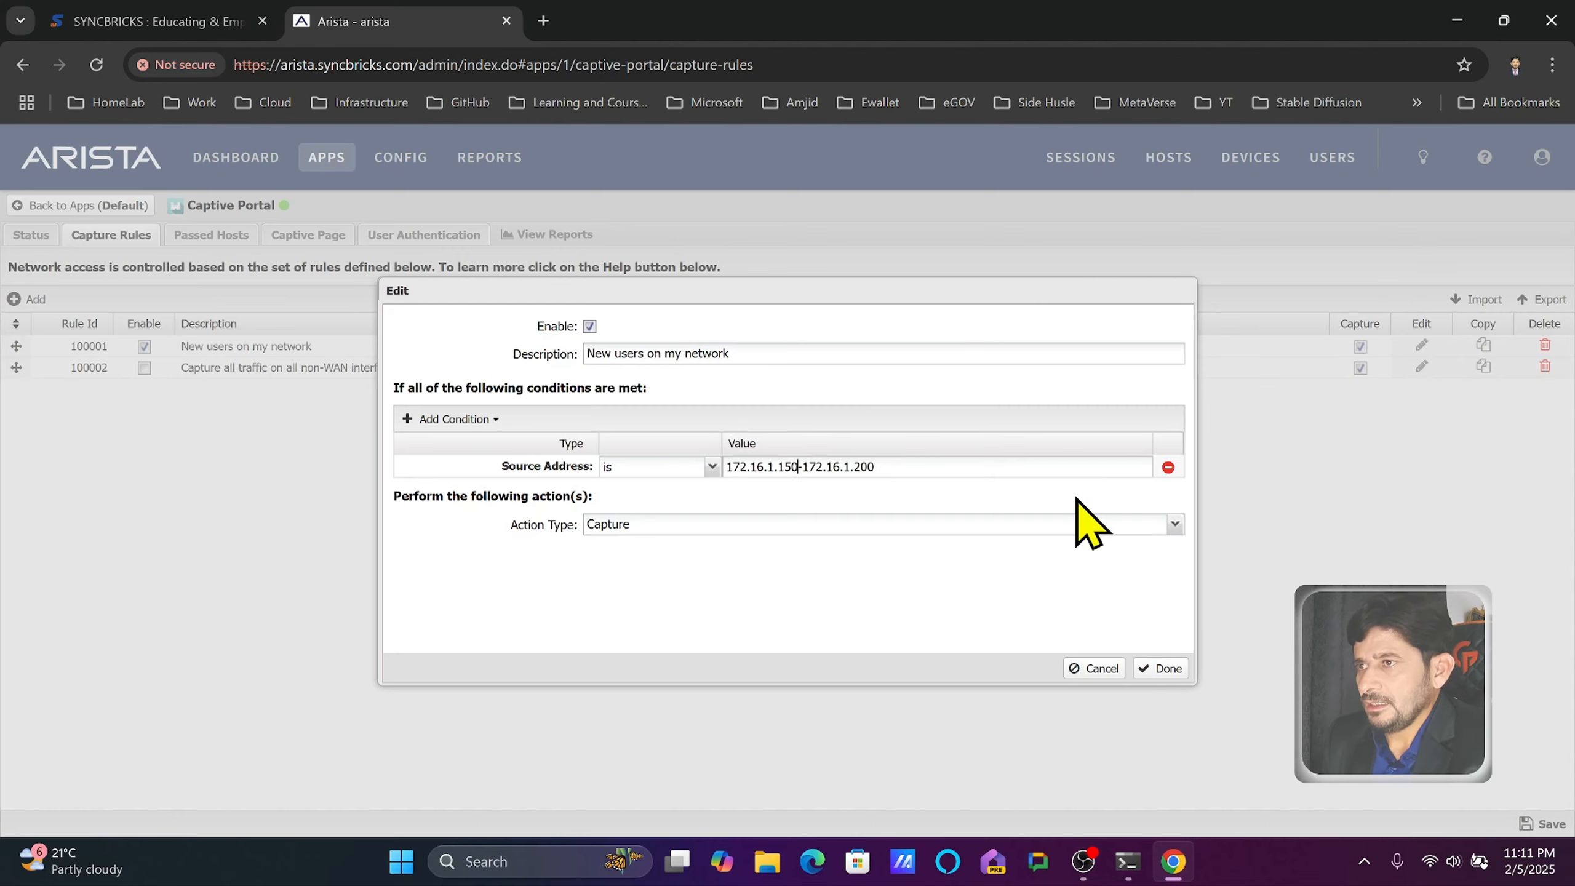
left_click(1160, 668)
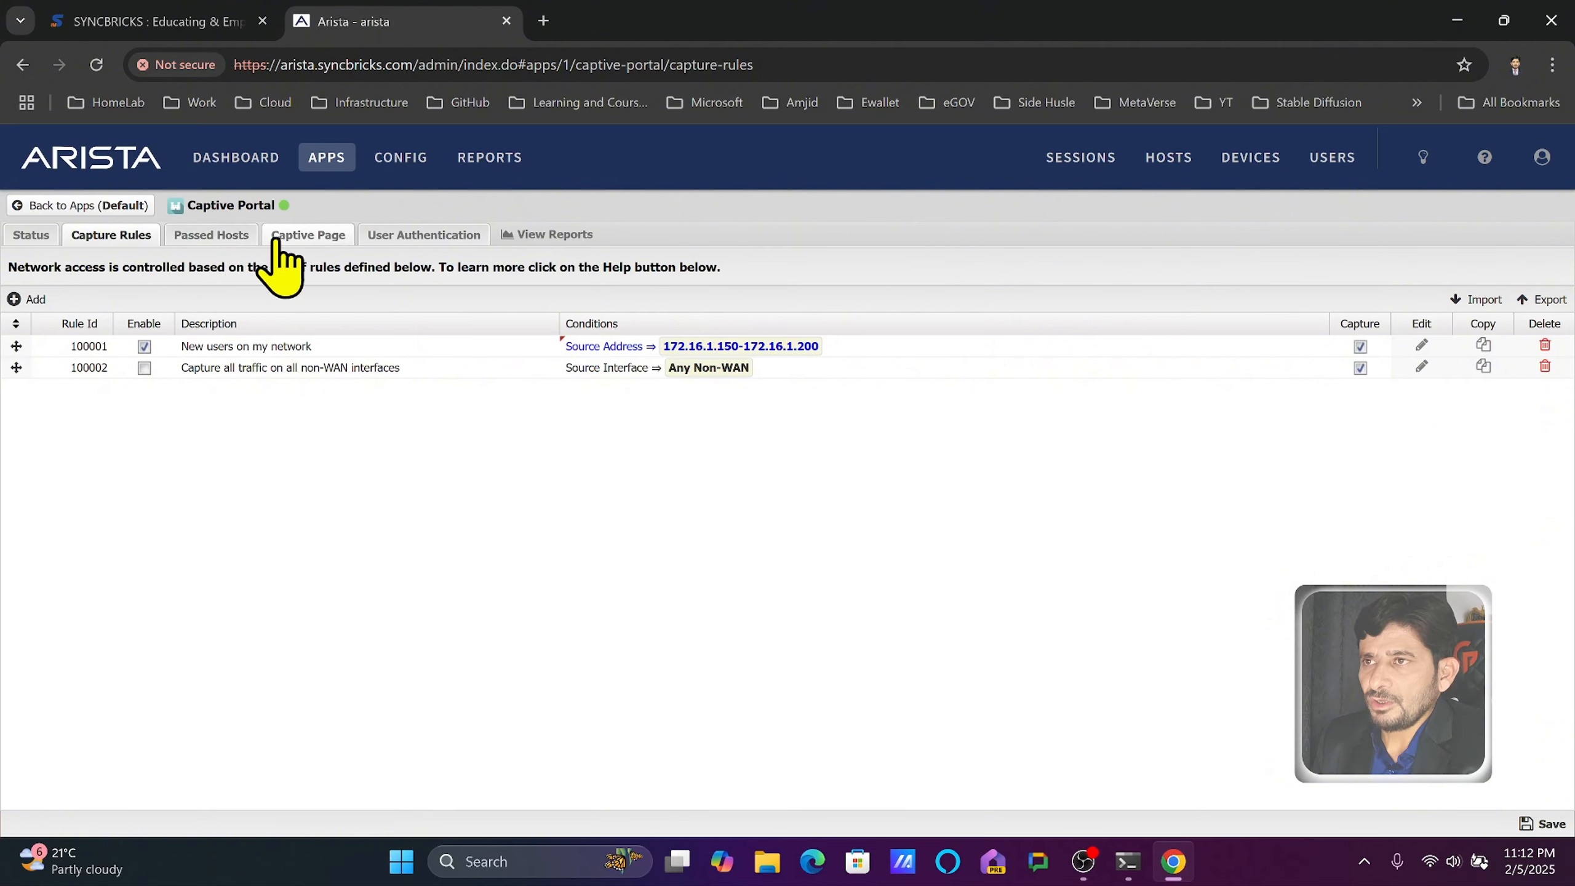
- Switch the captive page to Basic Message, replace its policy message text with a short home network welcome, and save
left_click(301, 238)
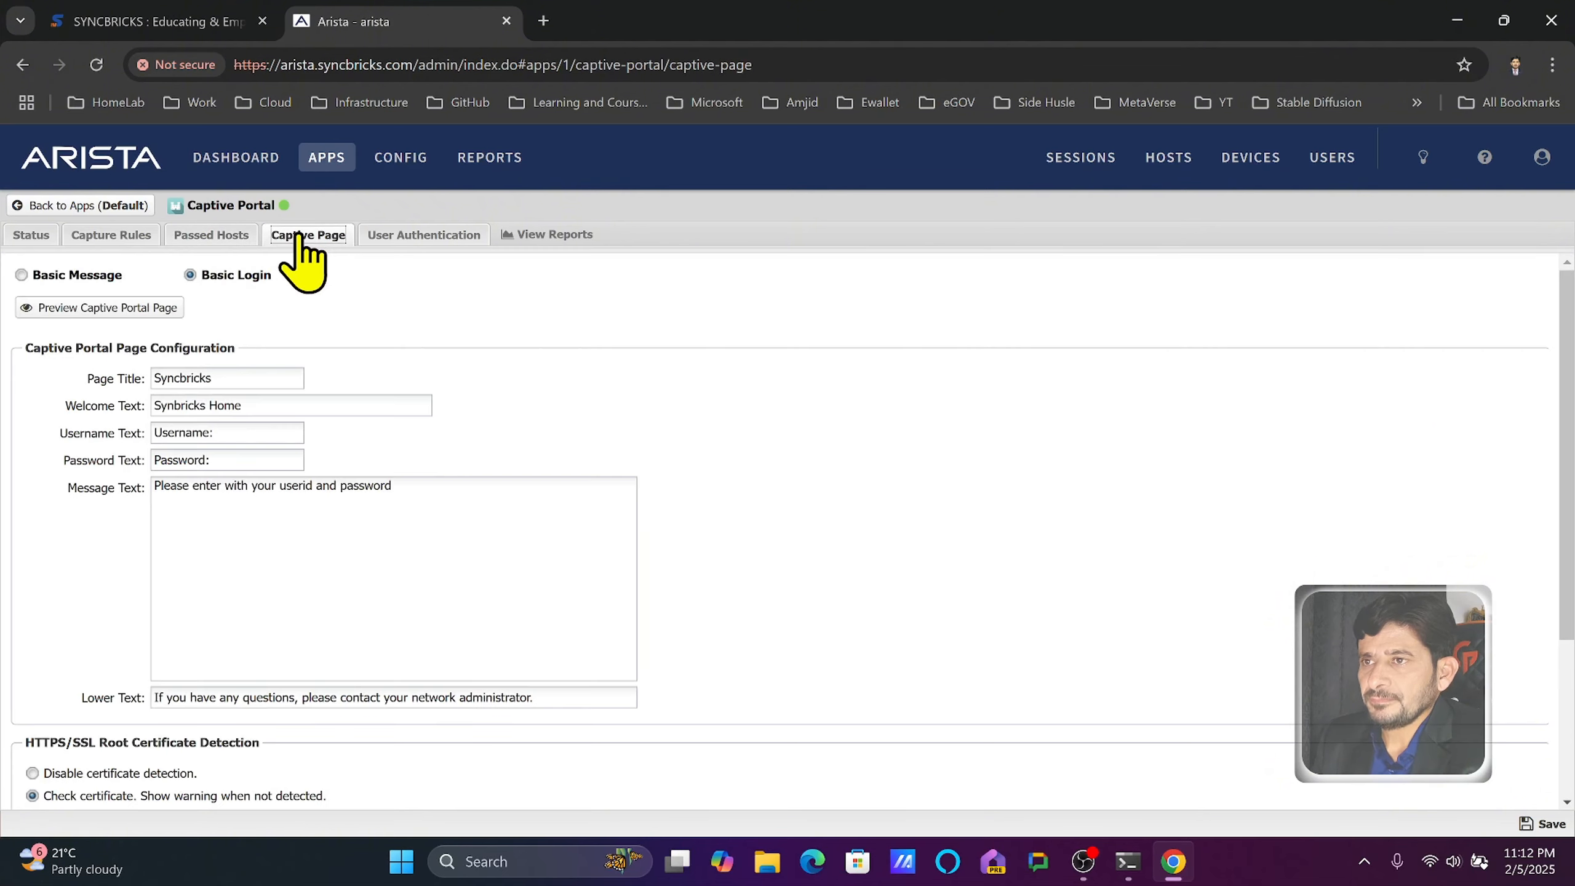
left_click(92, 278)
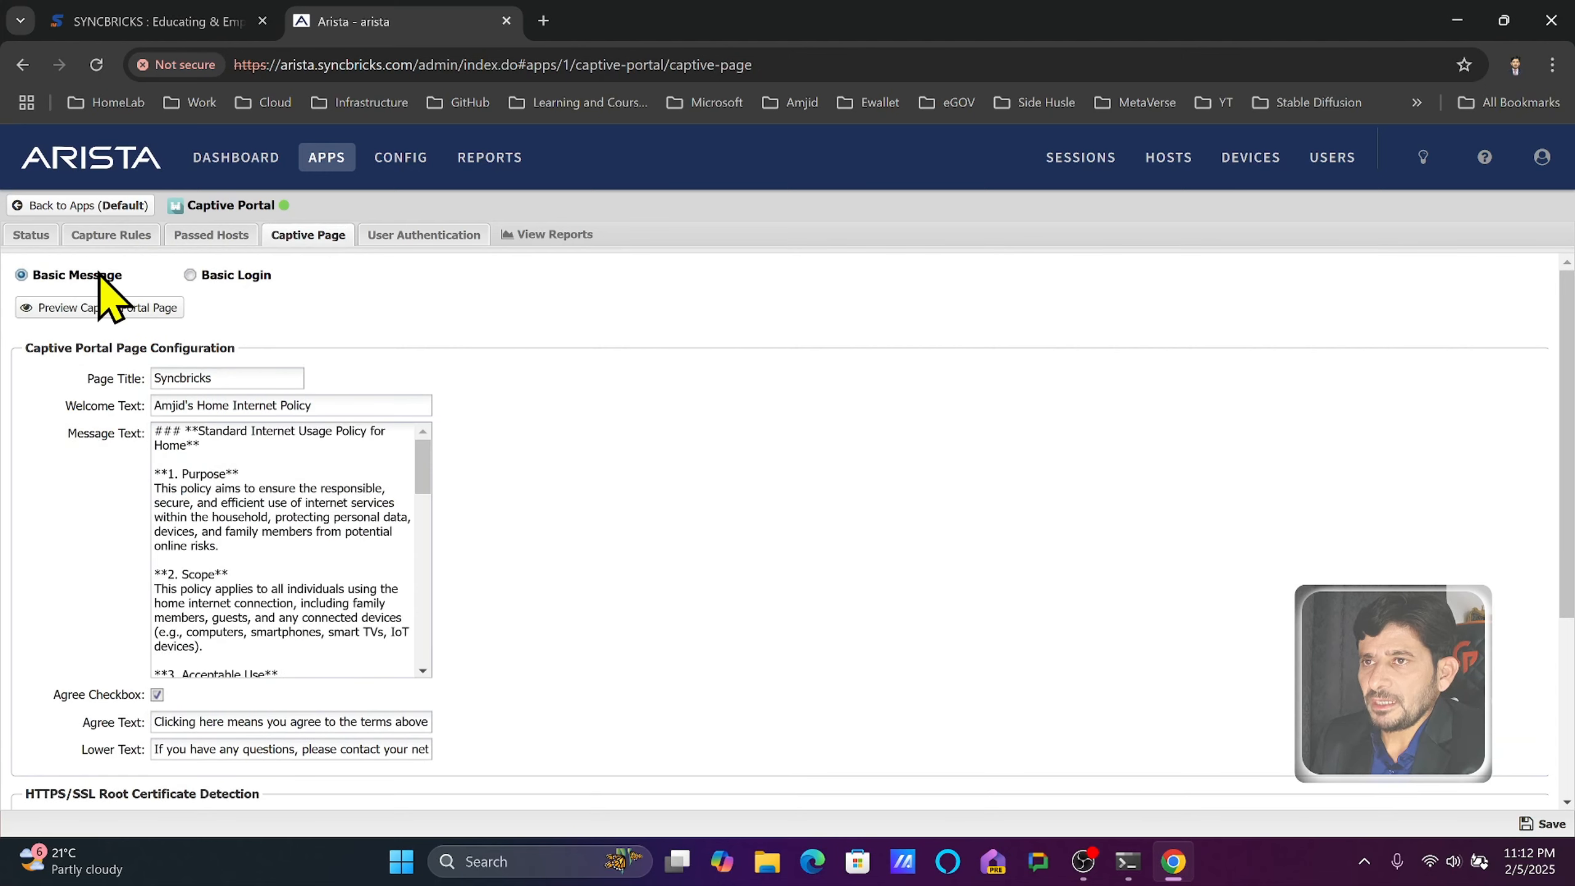
scroll(271, 464, "down", 5)
scroll(332, 627, "down", 2)
key("ctrl+a")
type("Welcom")
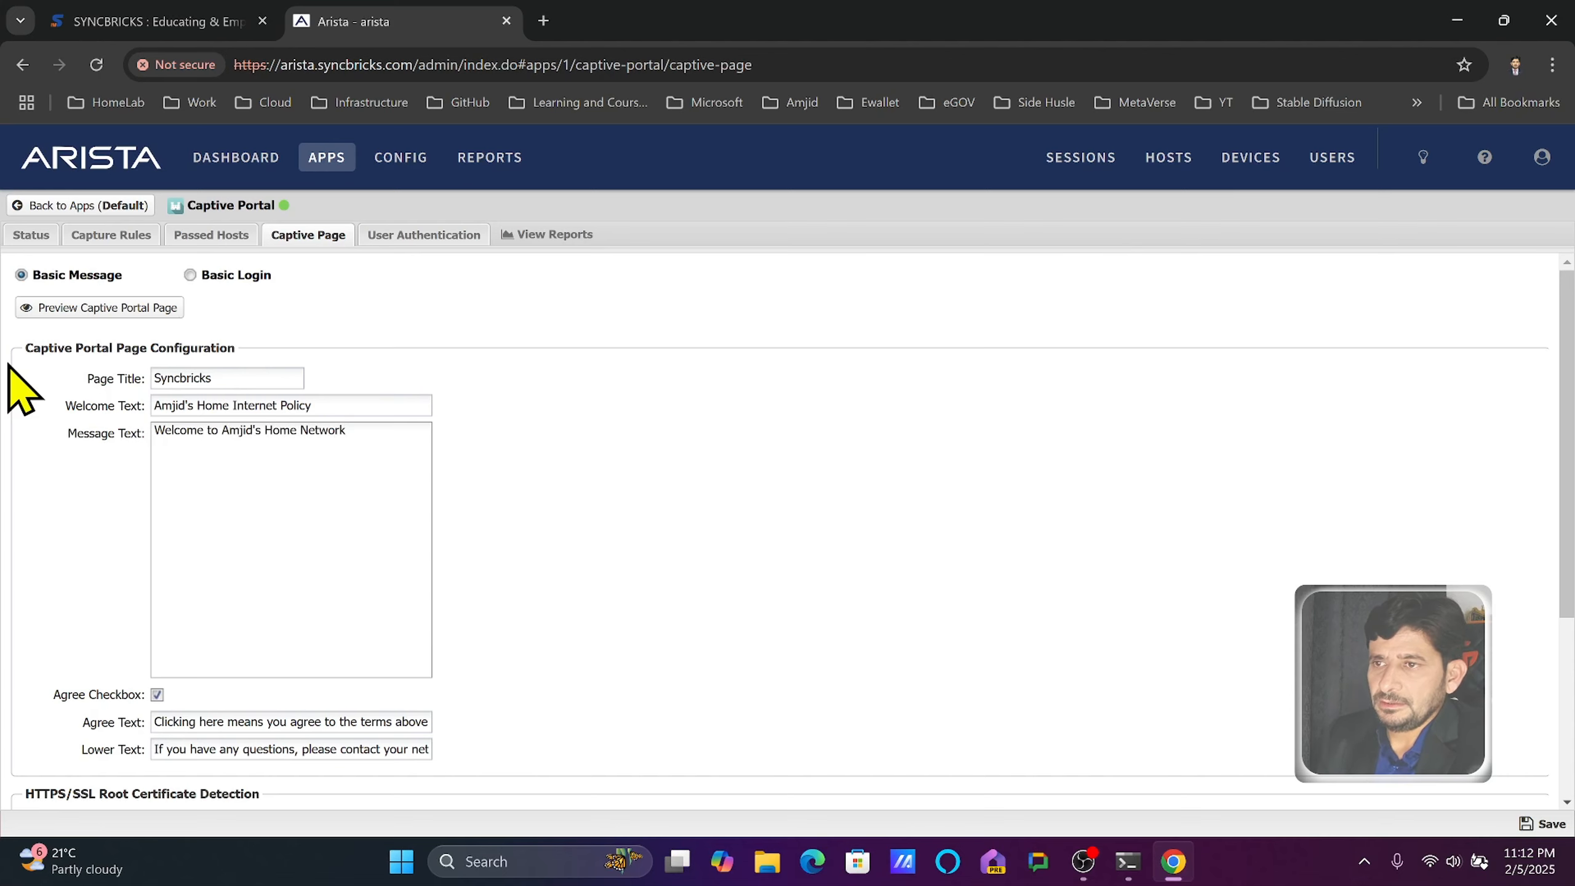
scroll(551, 647, "down", 5)
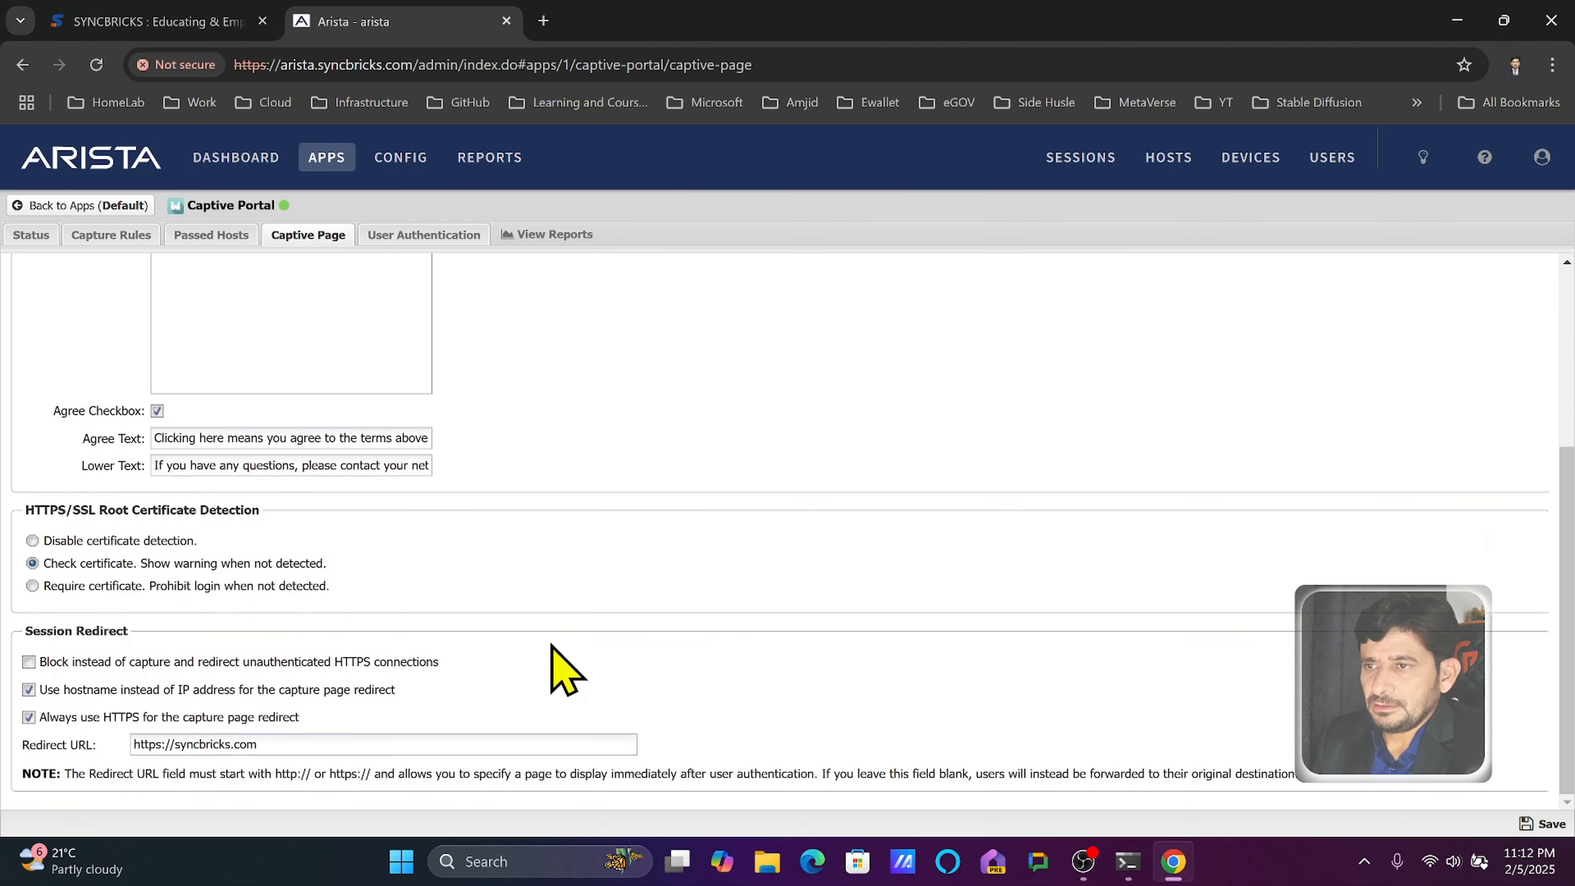
left_click(1532, 825)
- Preview the captive portal page, try its terms agreement checkbox, and close the preview
left_click(167, 308)
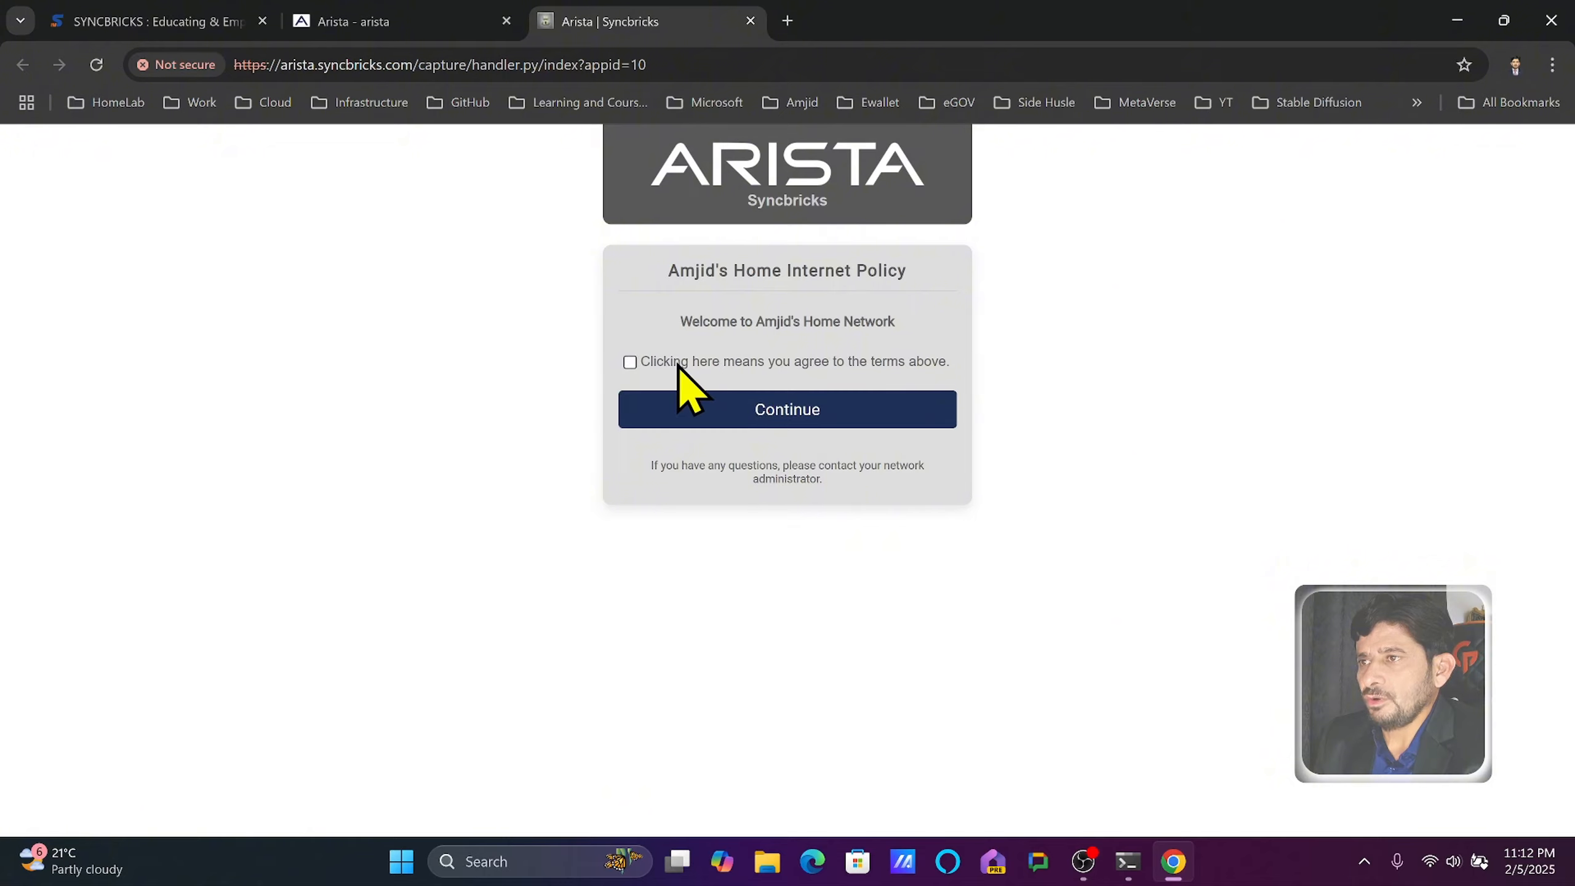
left_click(629, 362)
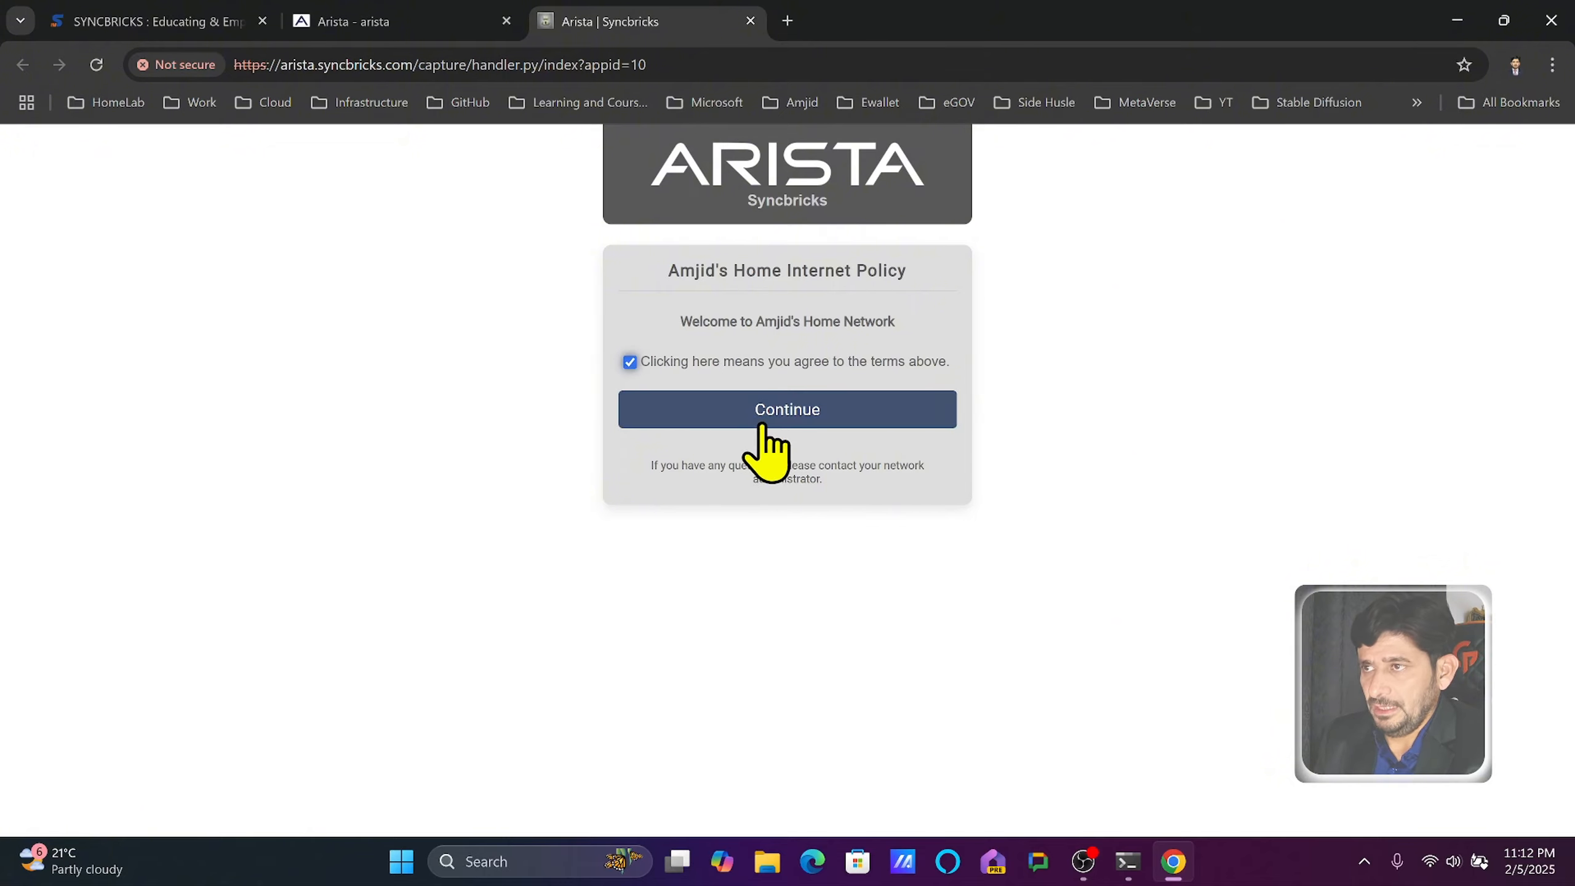
left_click(642, 370)
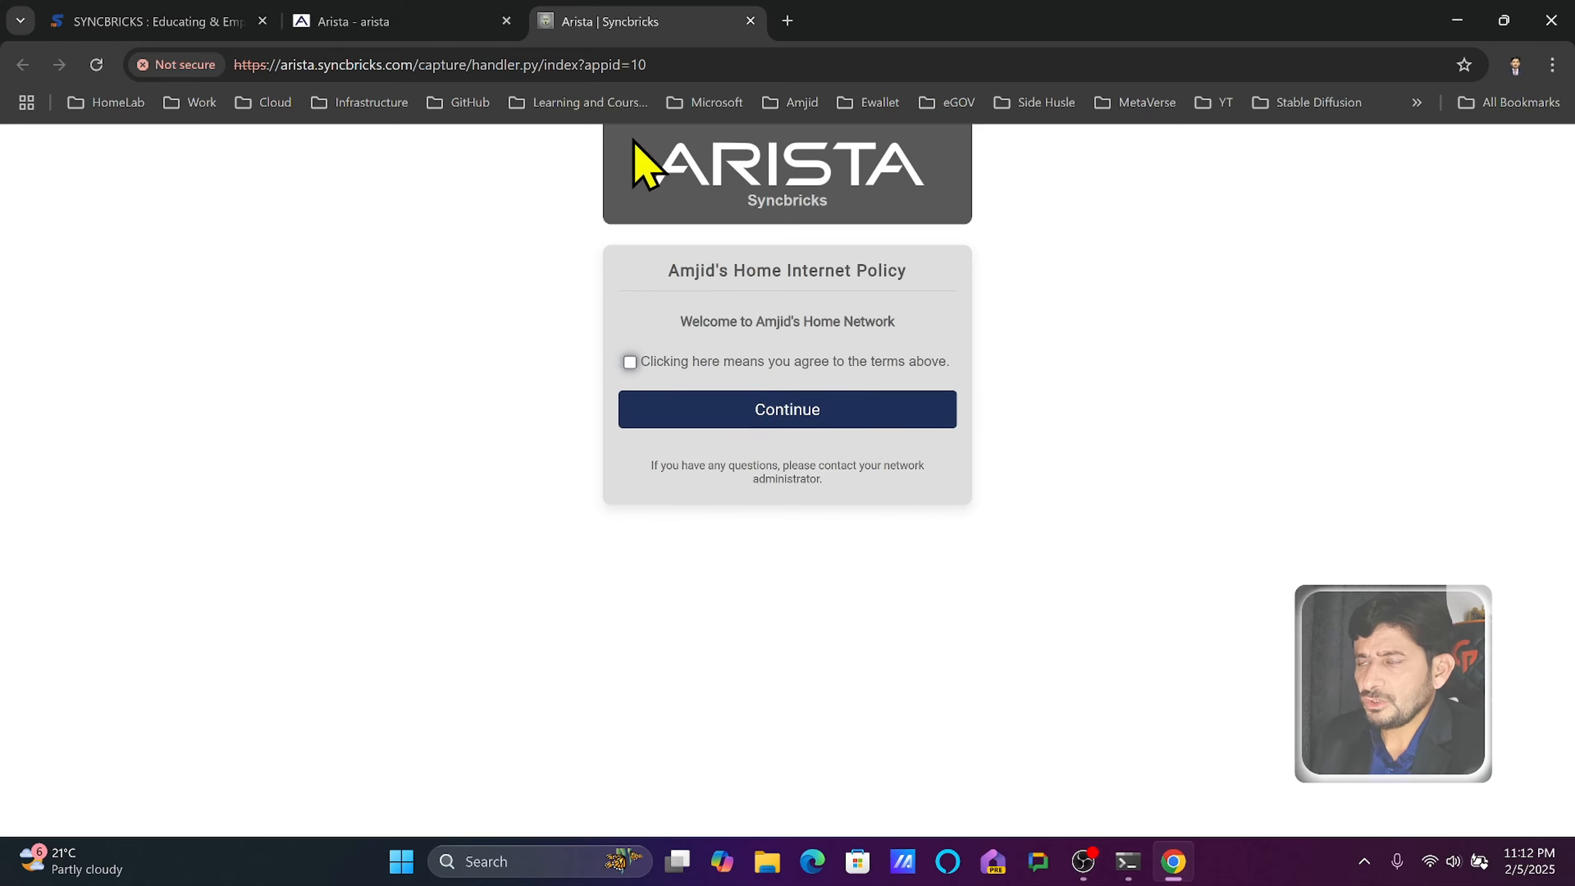
left_click(751, 22)
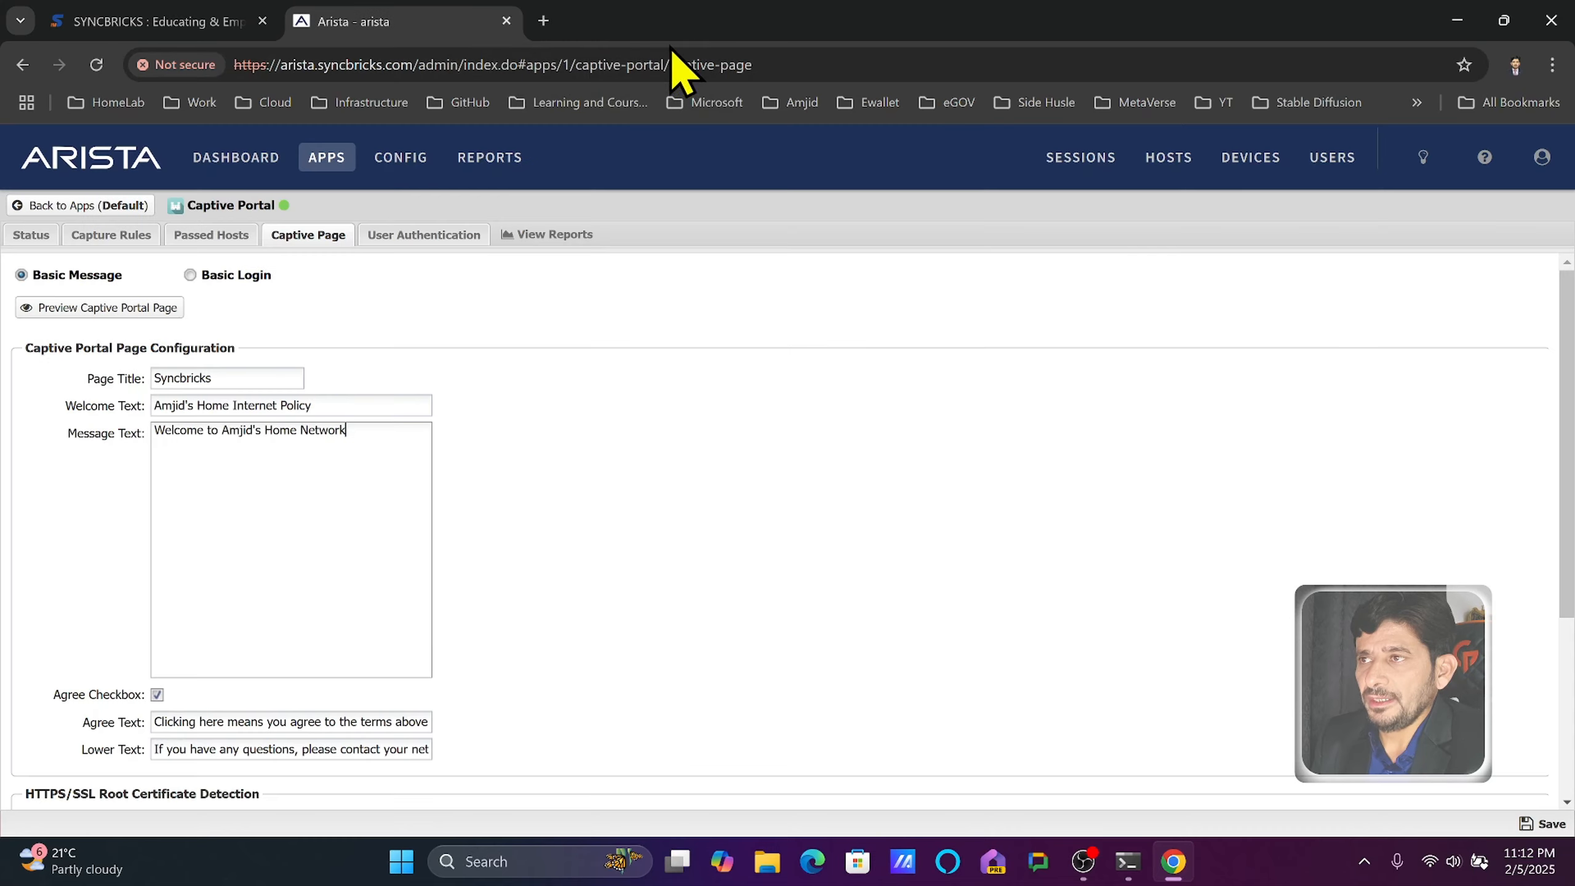
- Add the current DHCP leases as static entries, assign them unique addresses between 172.16.1.2 and 172.16.1.51, and save
left_click(393, 163)
left_click(128, 345)
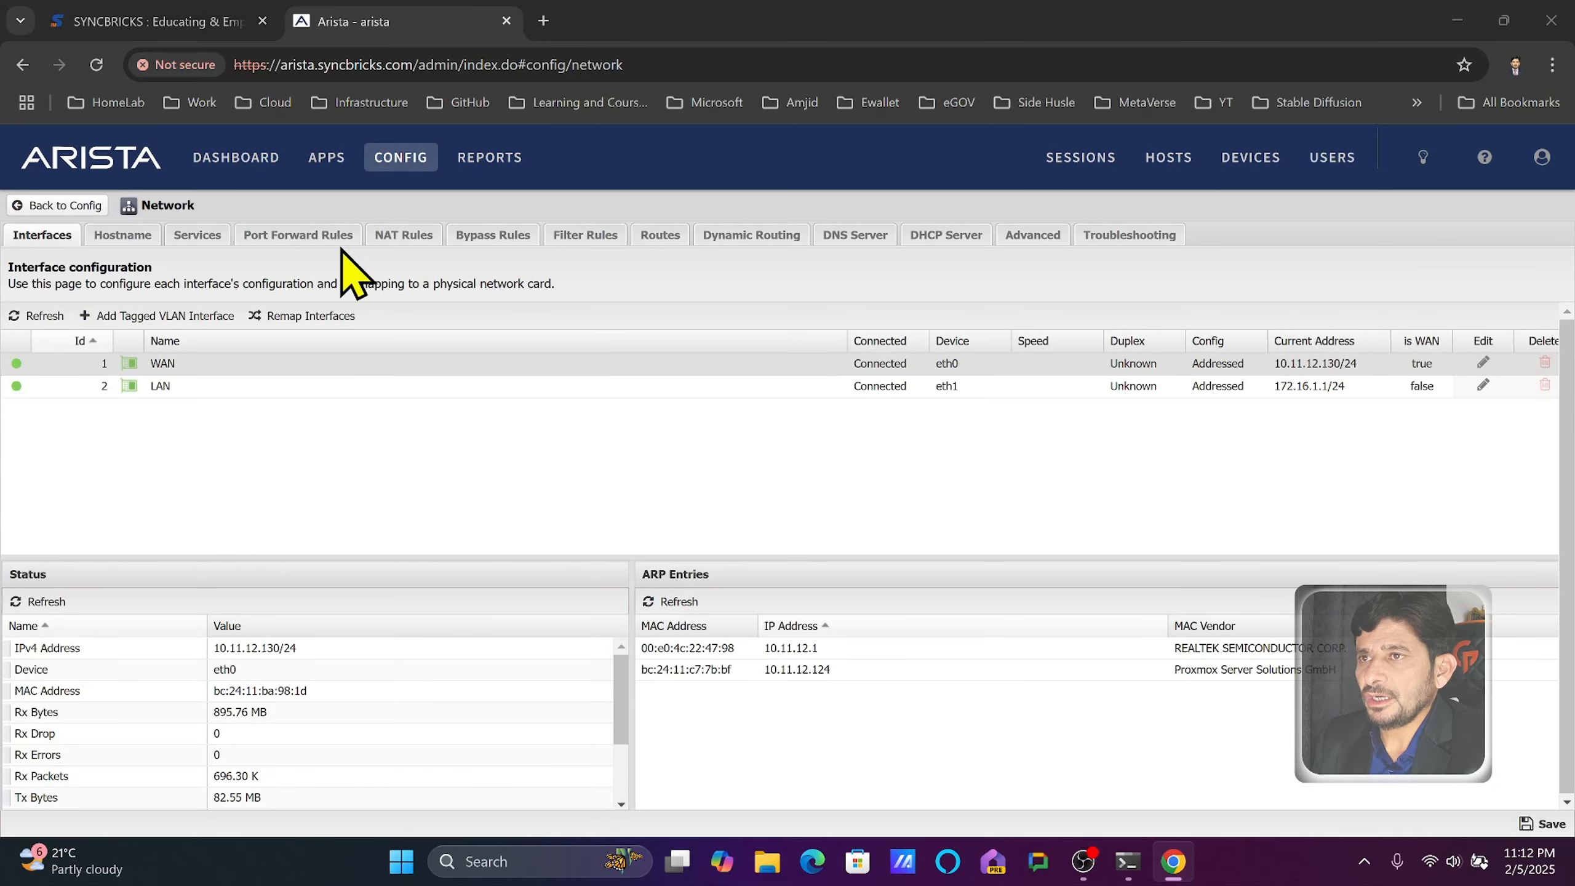
left_click(964, 240)
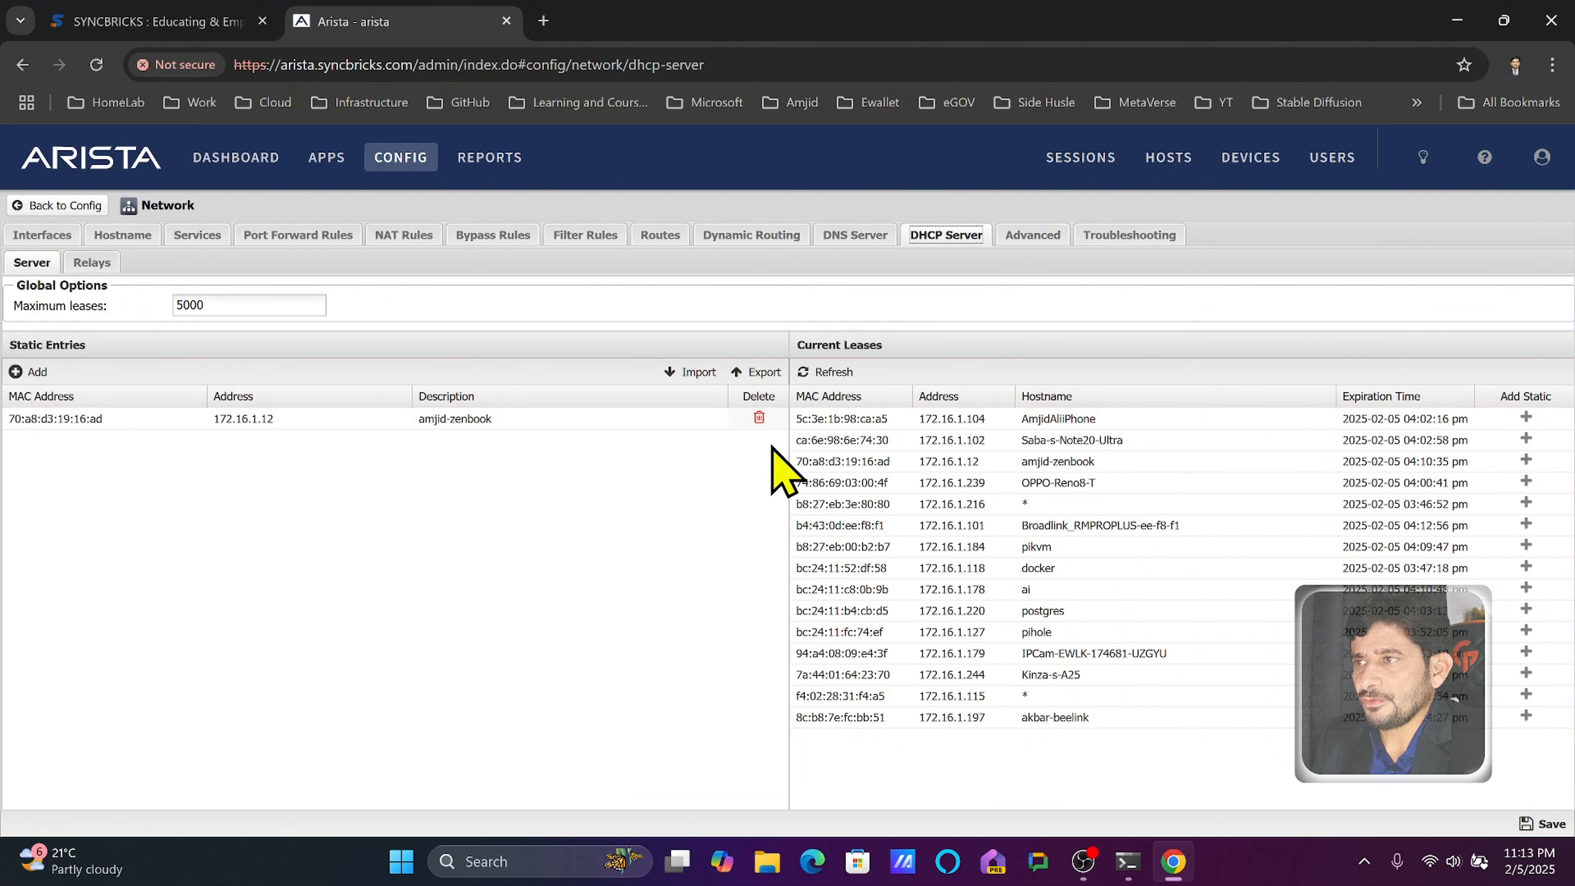
left_click(1526, 442)
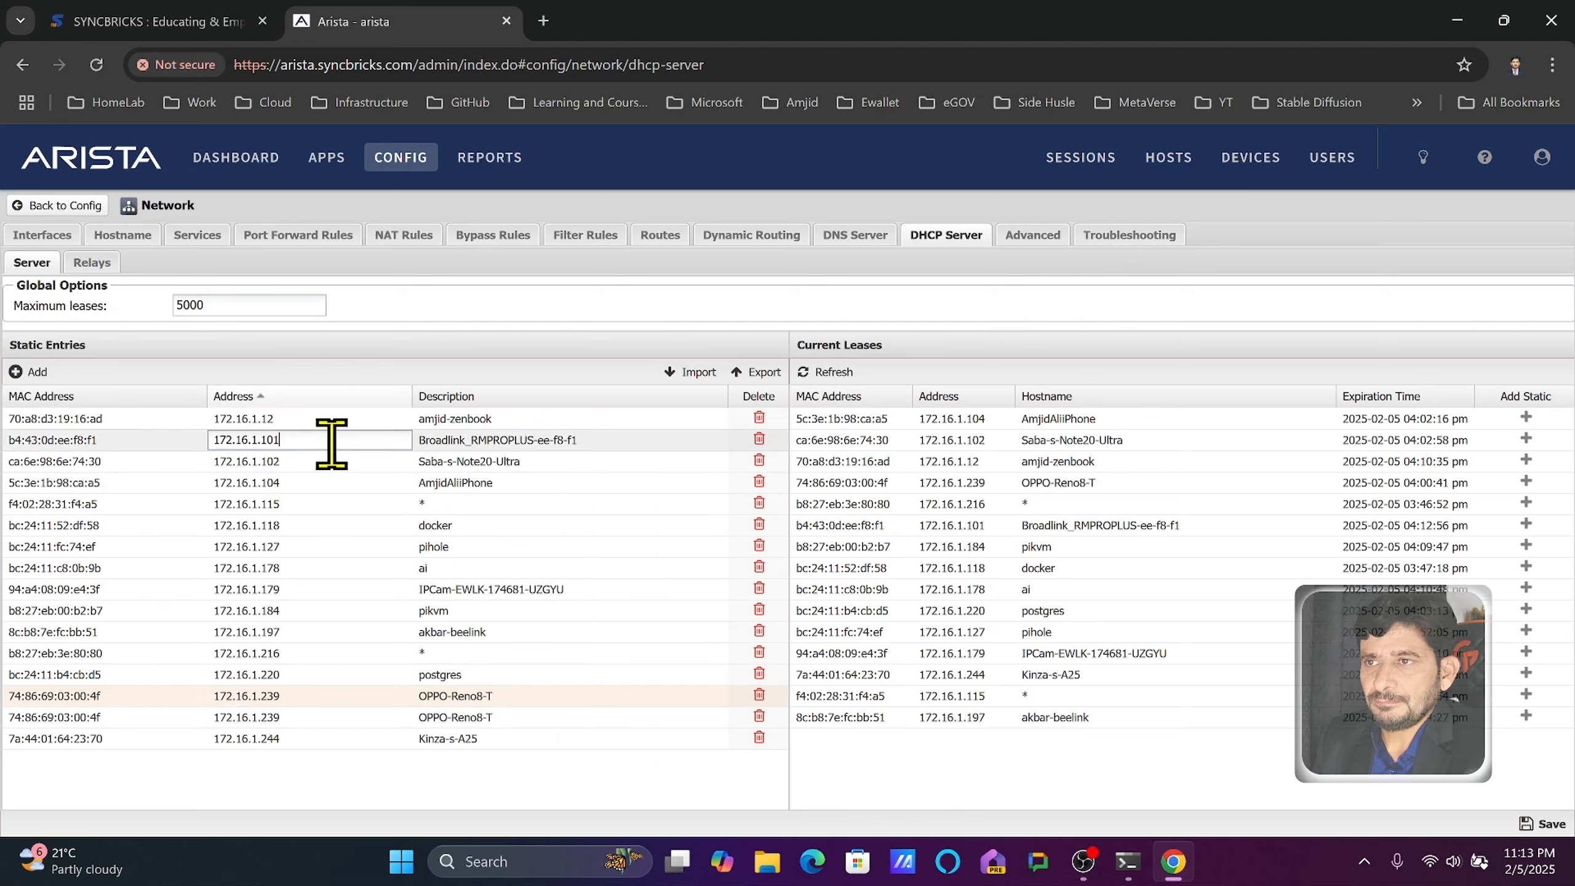
left_click(374, 521)
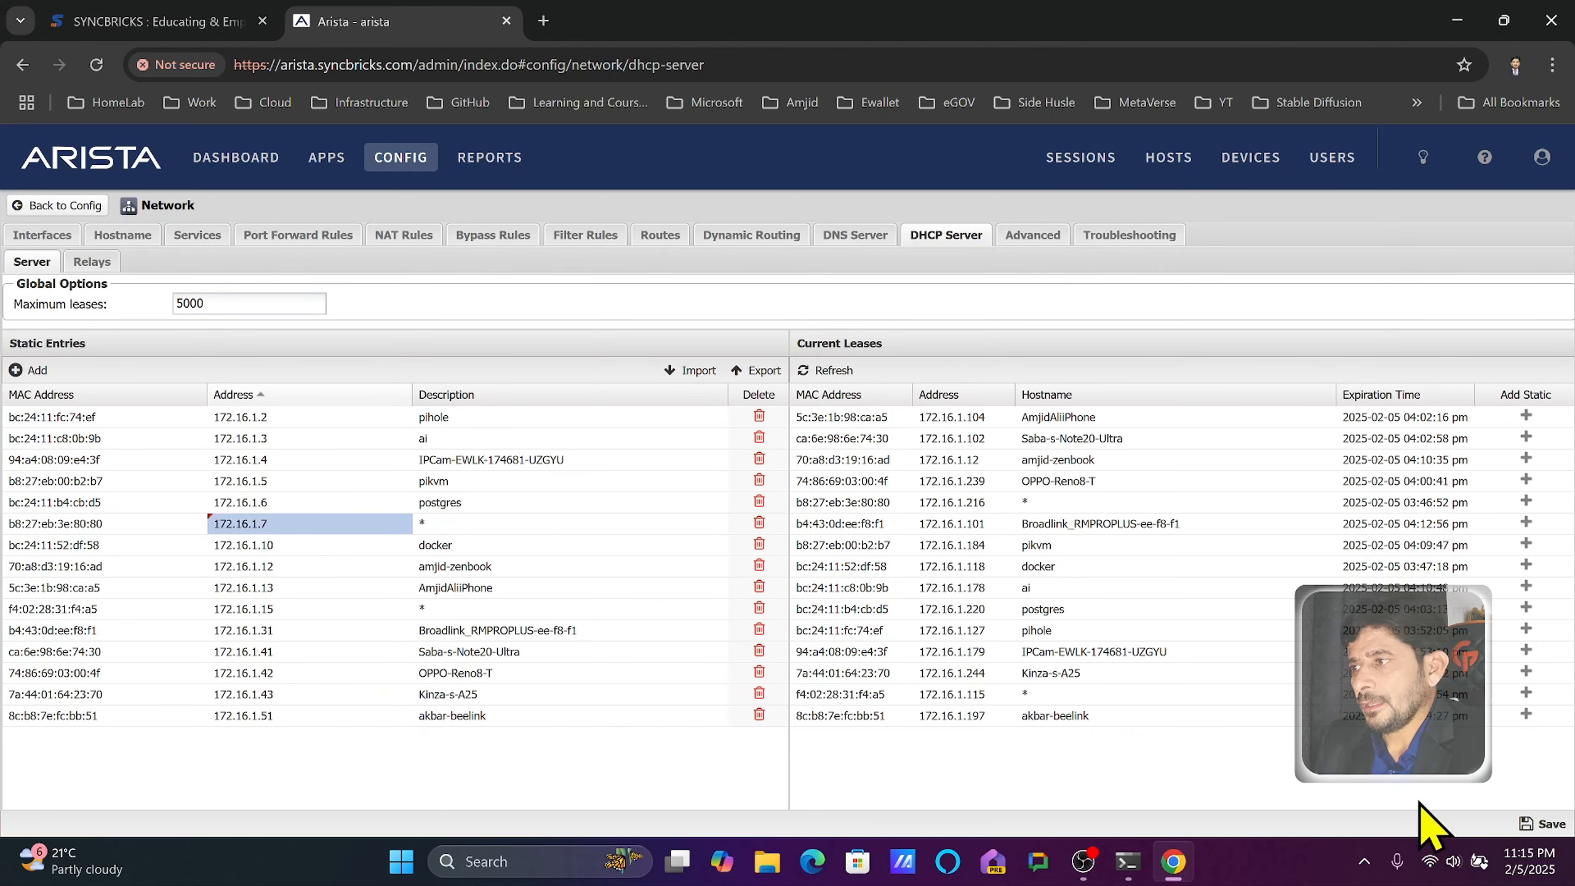
left_click(1543, 823)
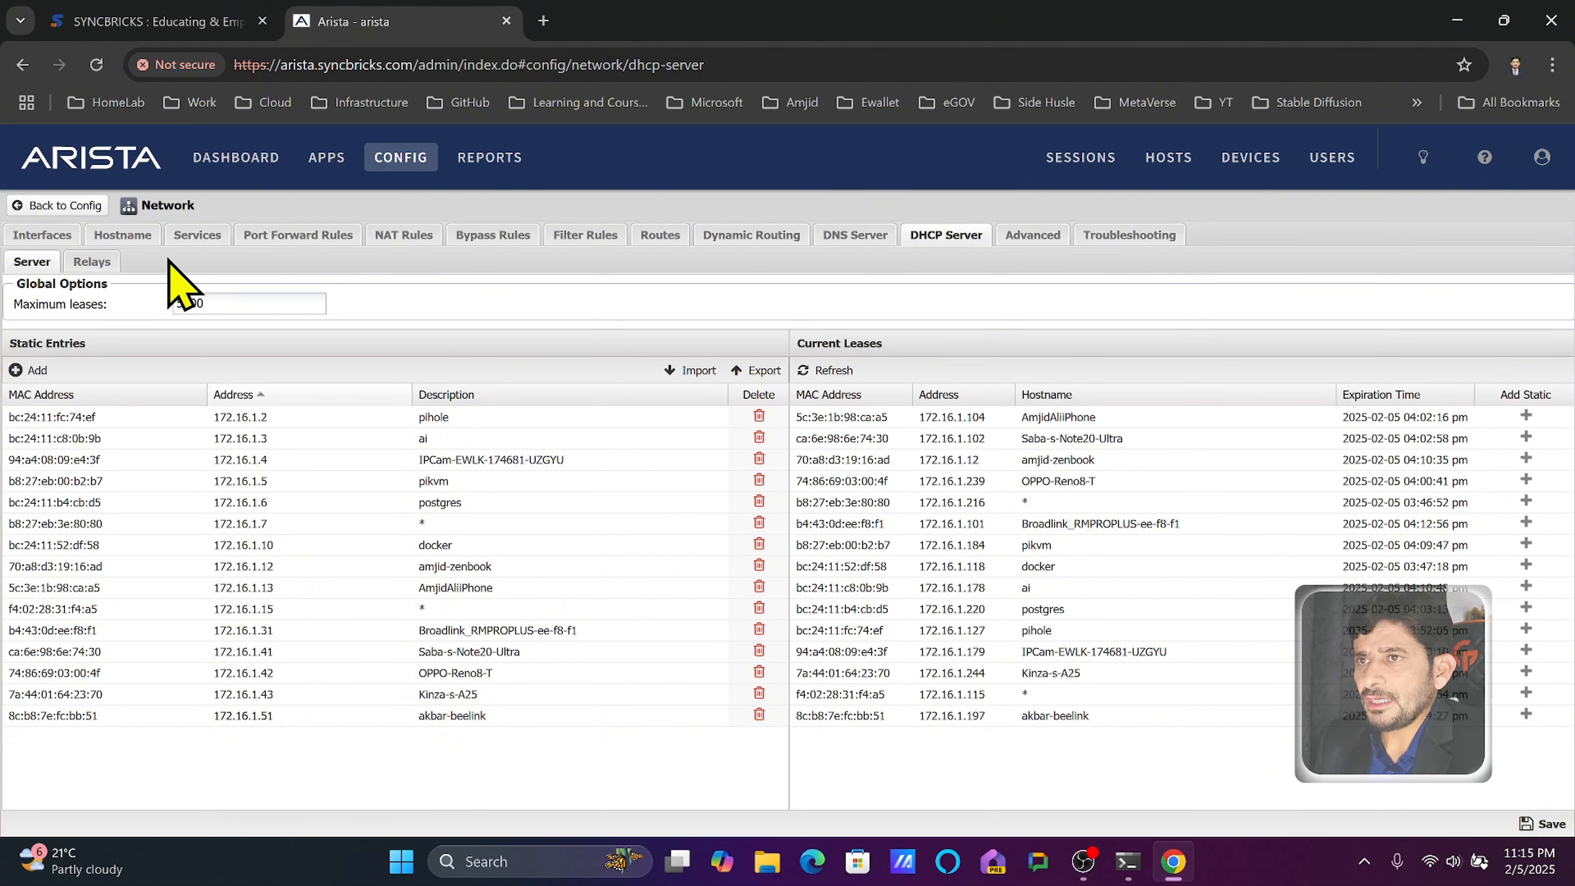
- Set the DHCP range end of the LAN interface to 172.16.1.254 and save the network settings
left_click(36, 235)
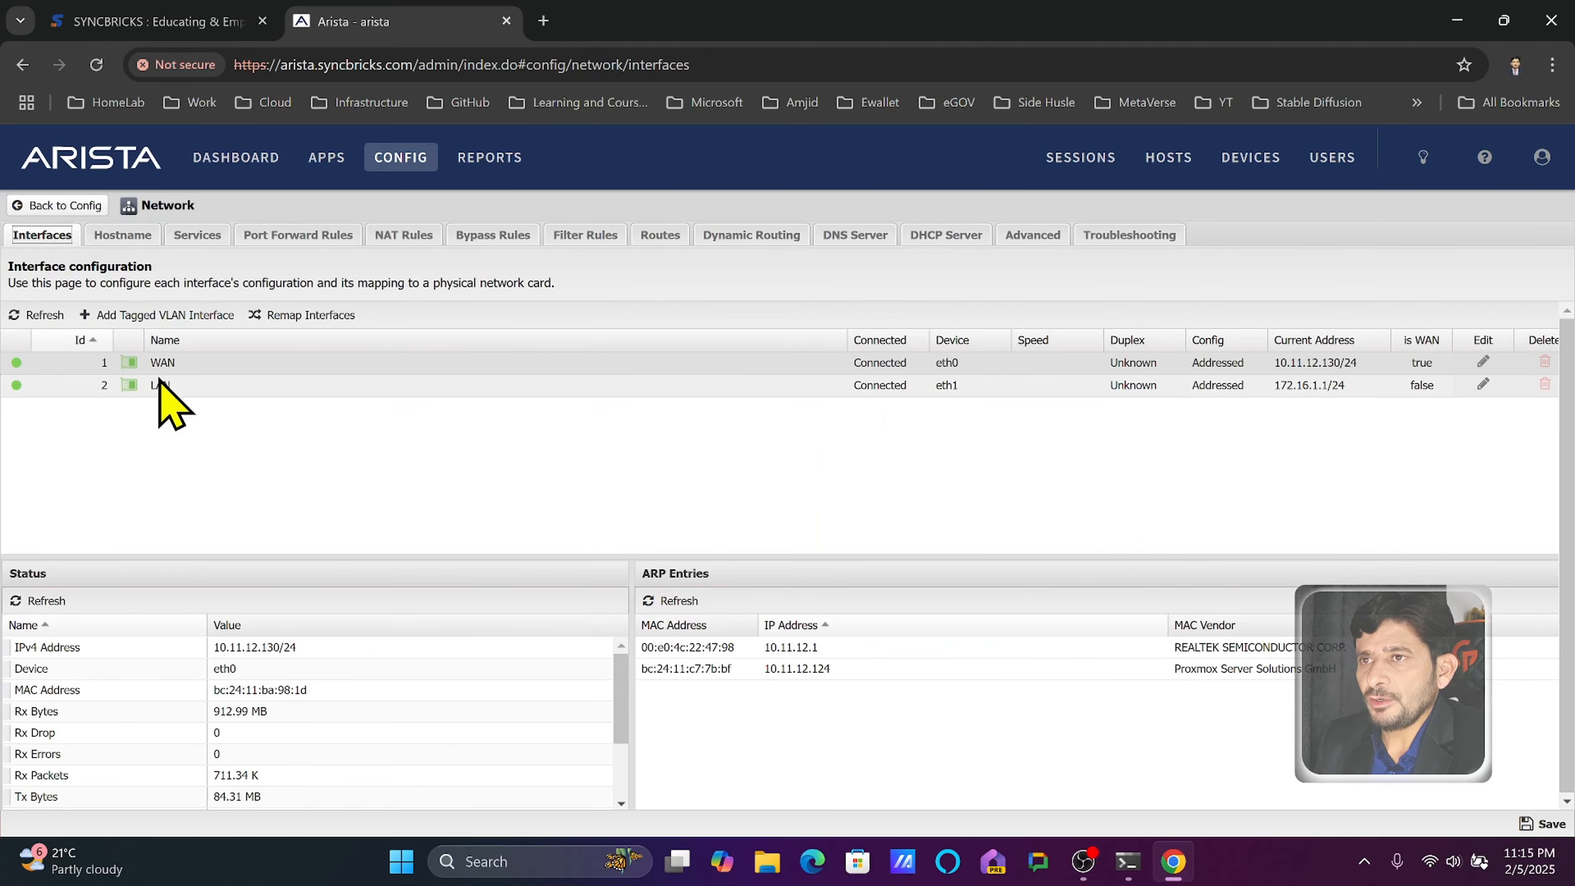
left_click(881, 382)
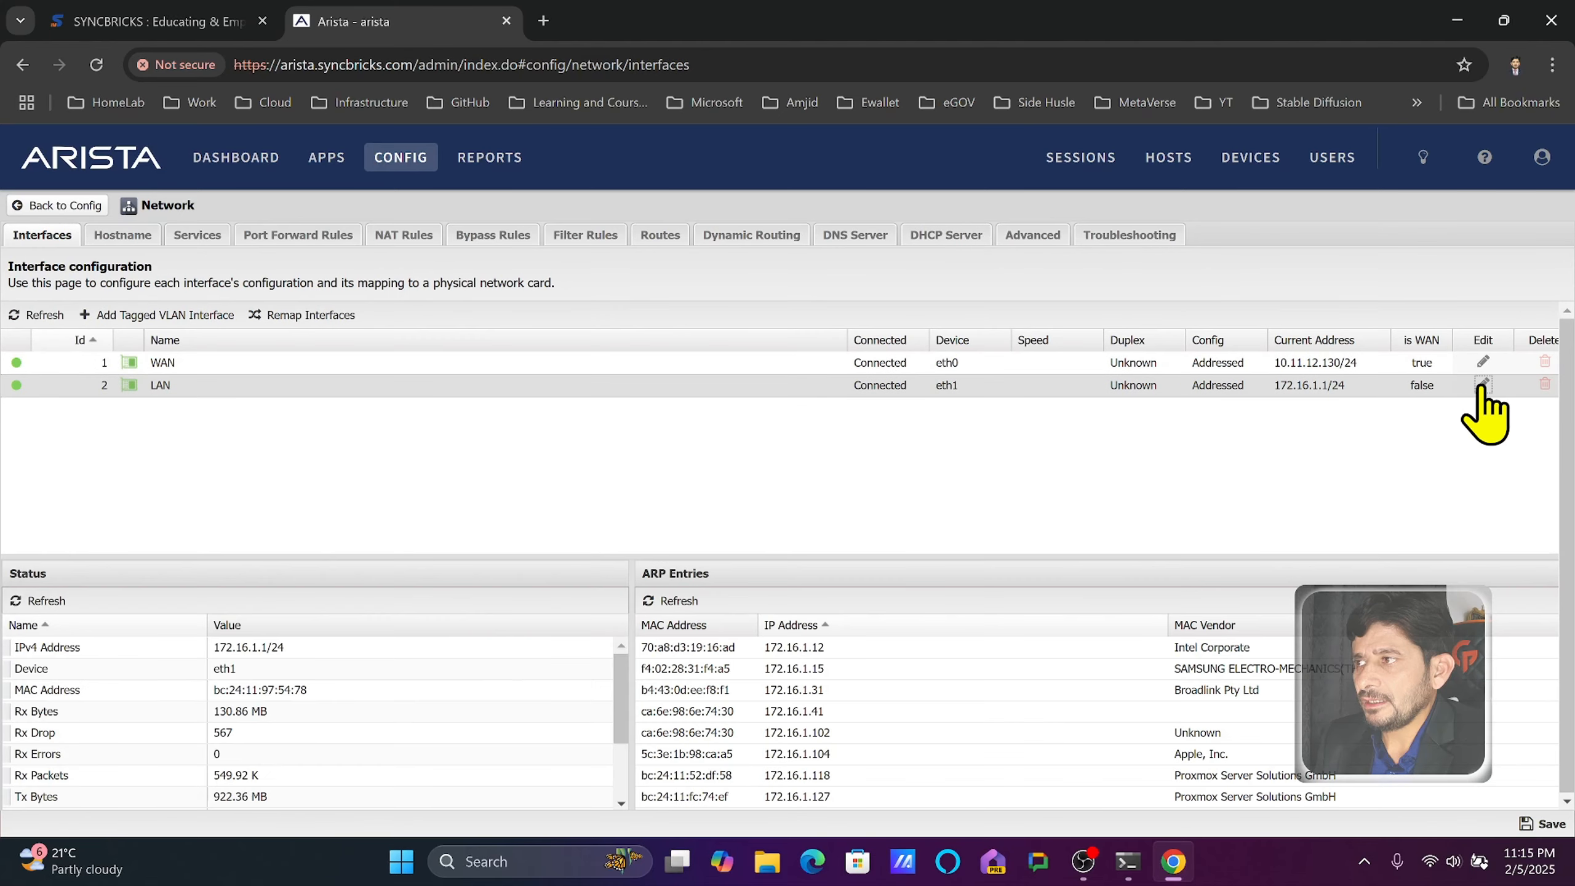
left_click(1482, 385)
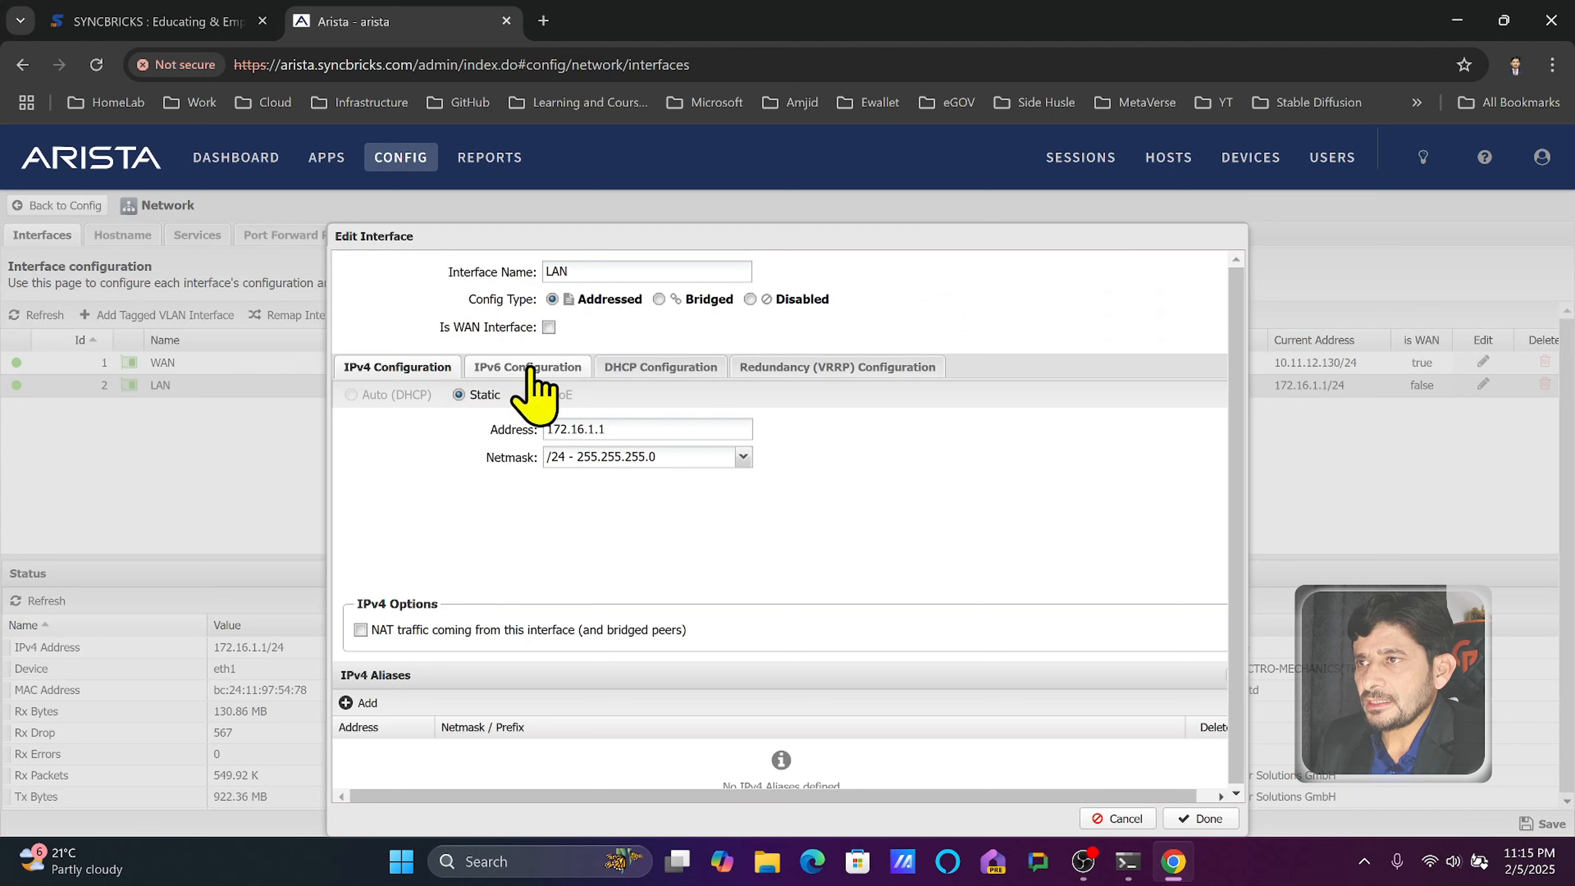
left_click(627, 370)
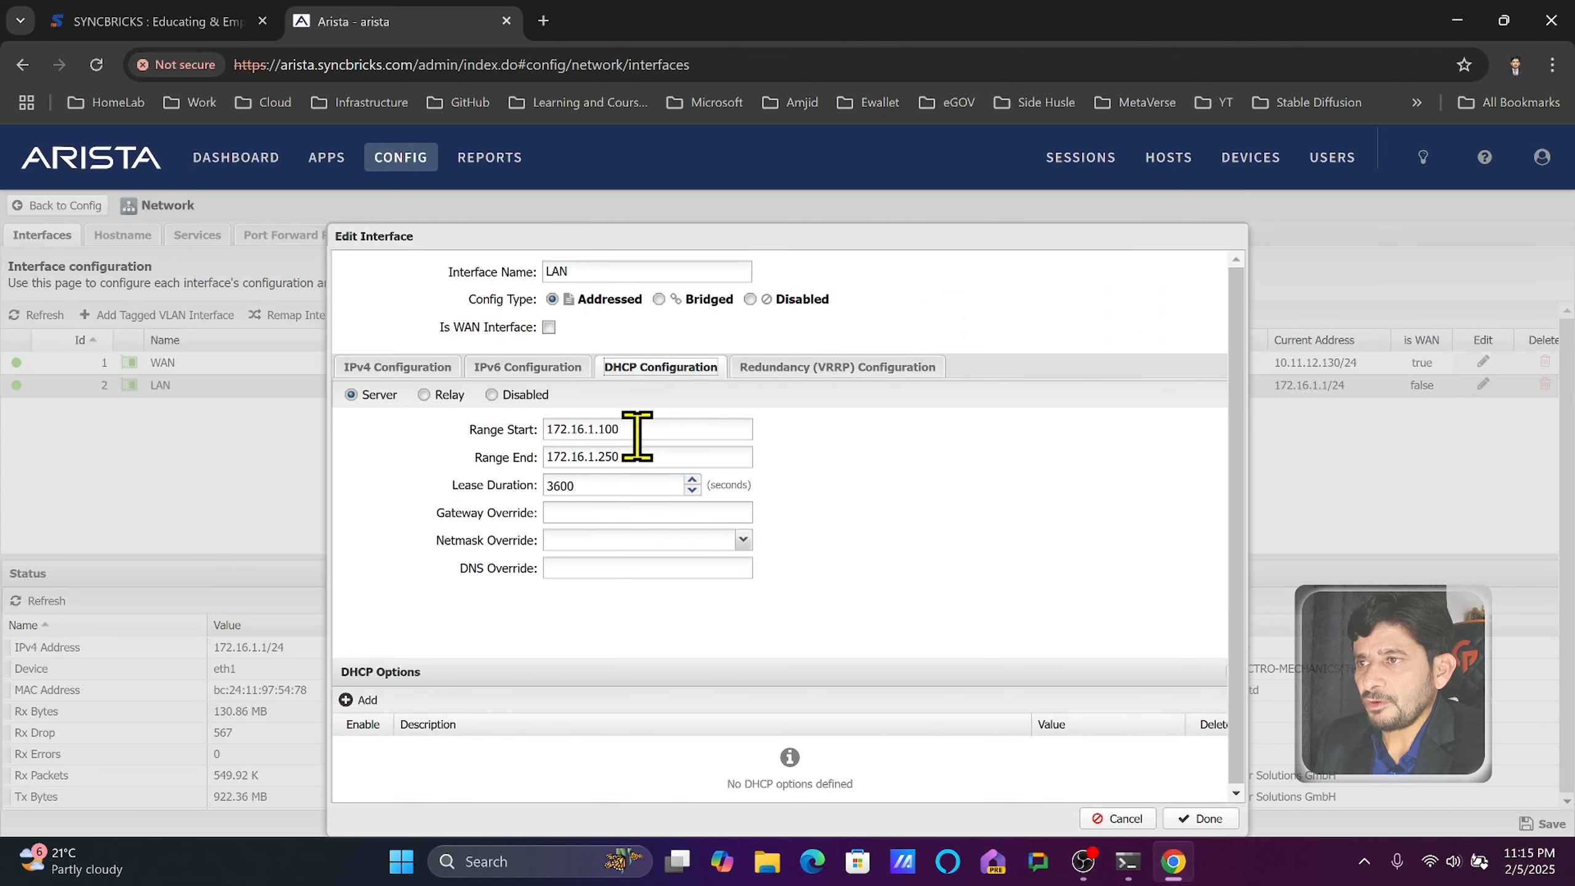
left_click(679, 456)
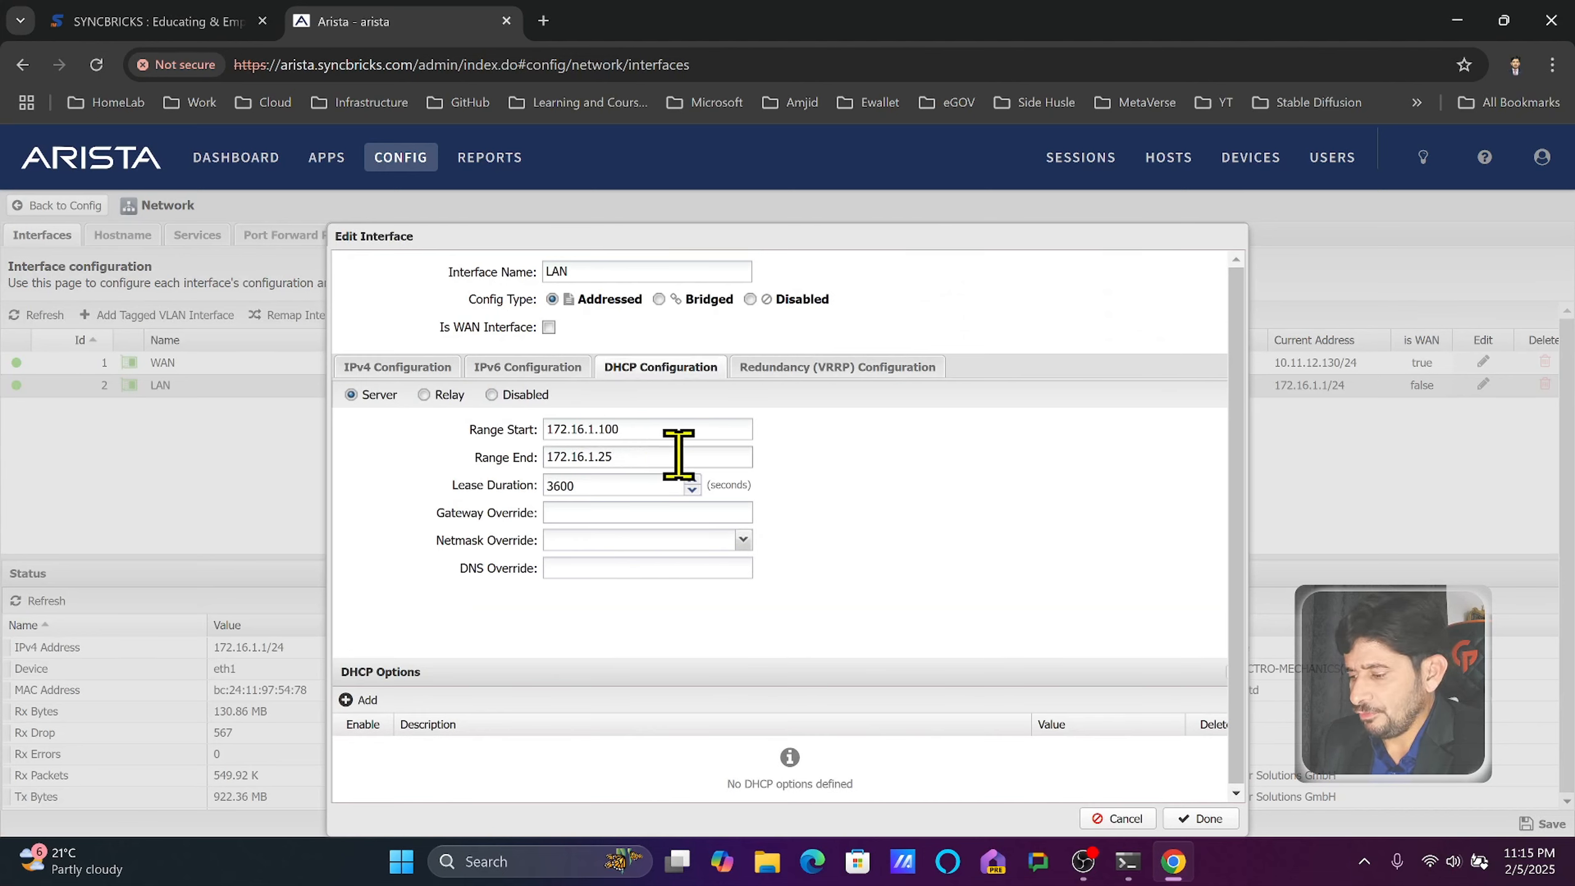
type("4")
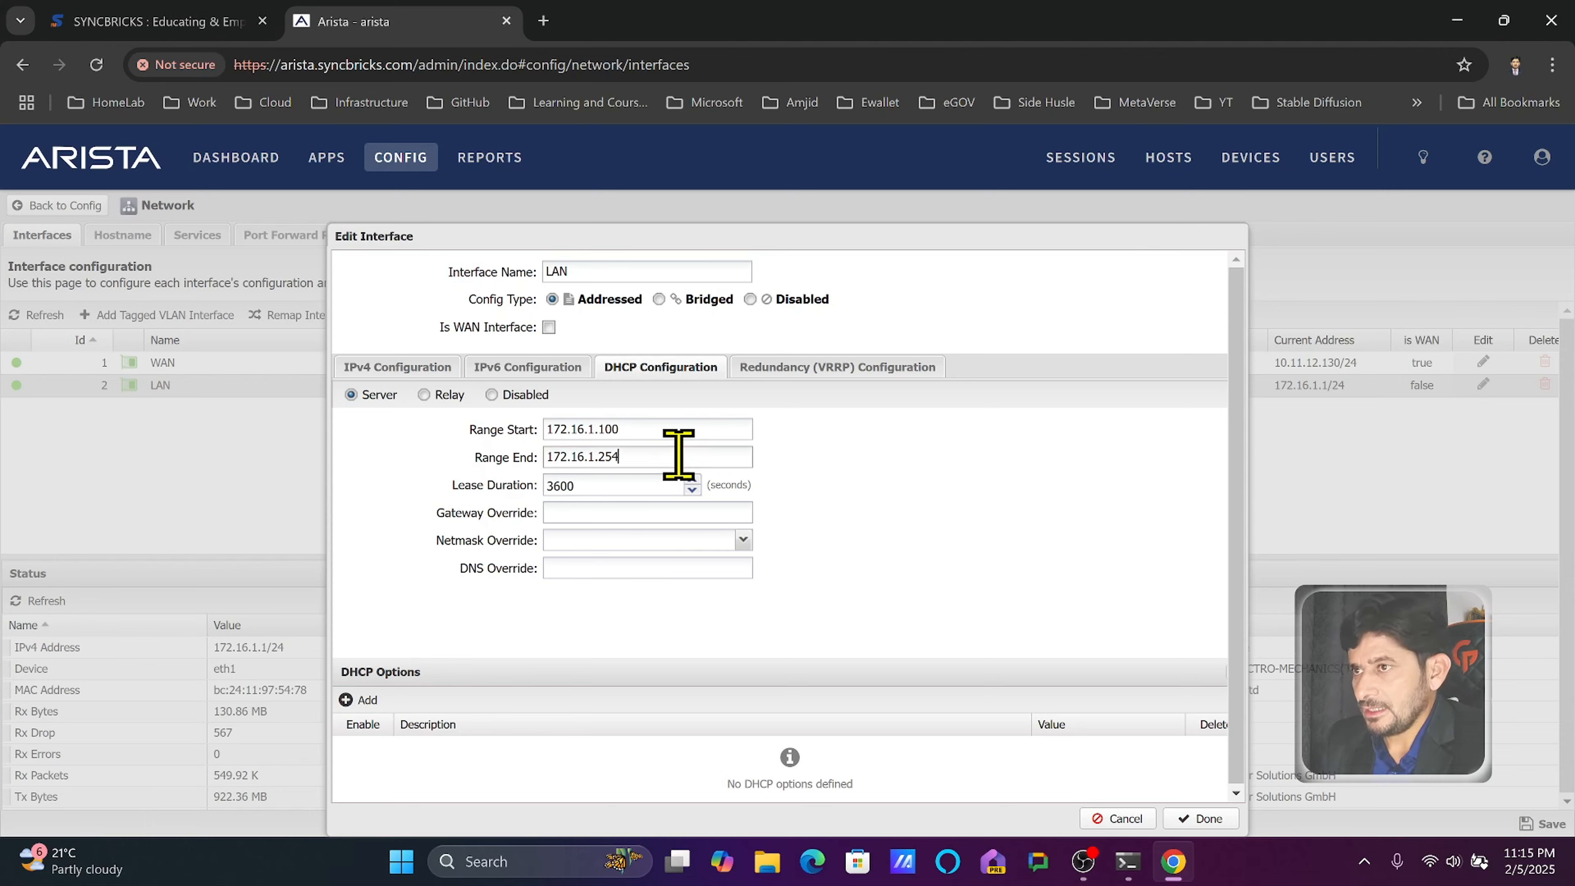
left_click(1197, 819)
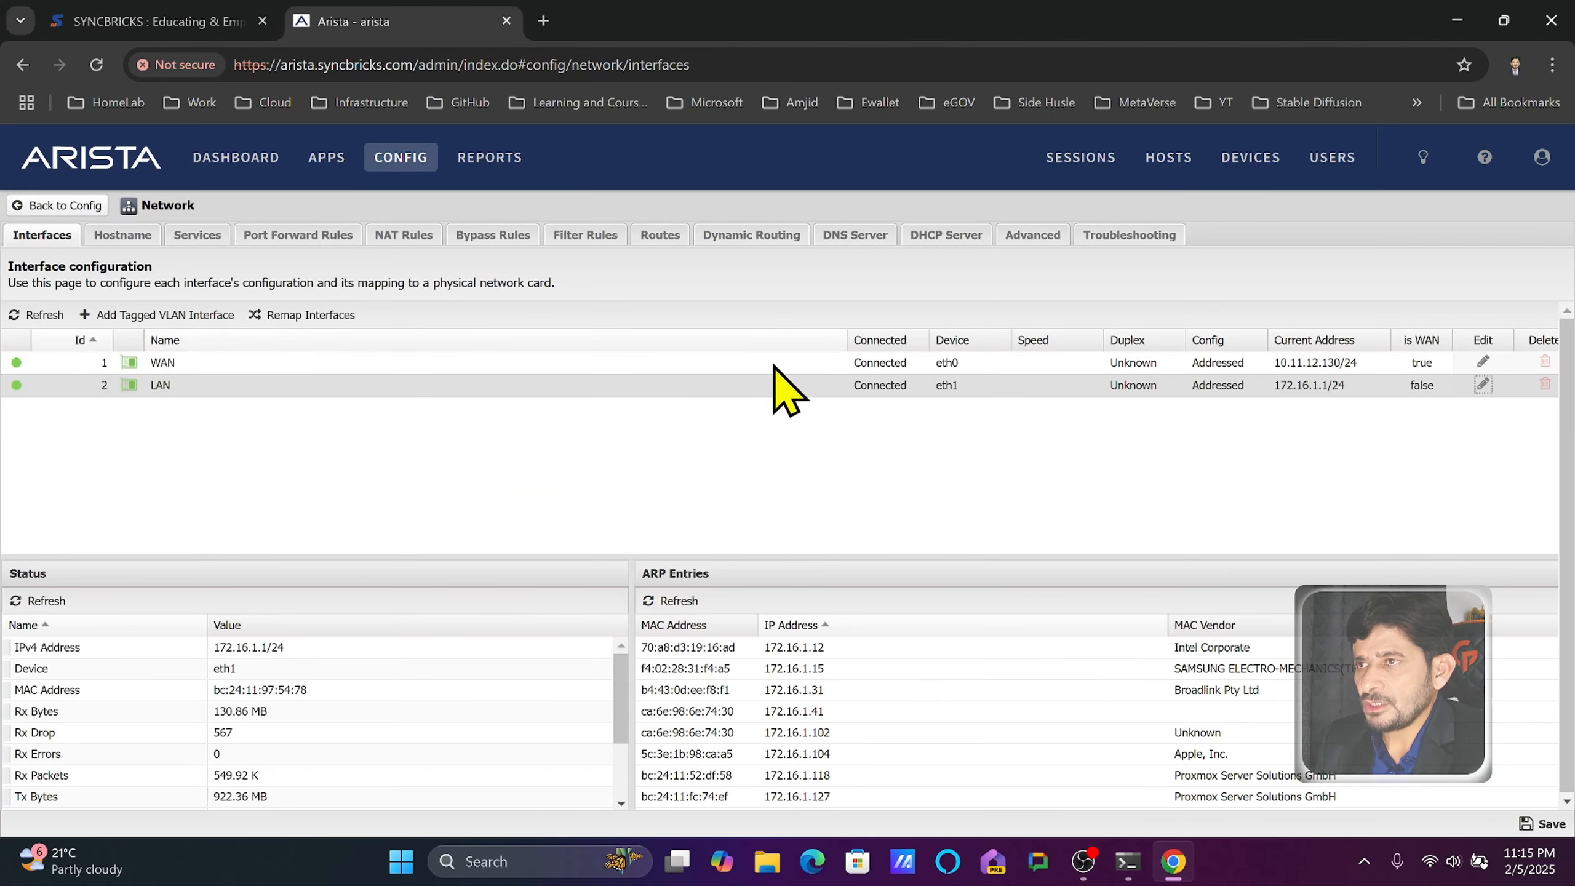
left_click(1542, 823)
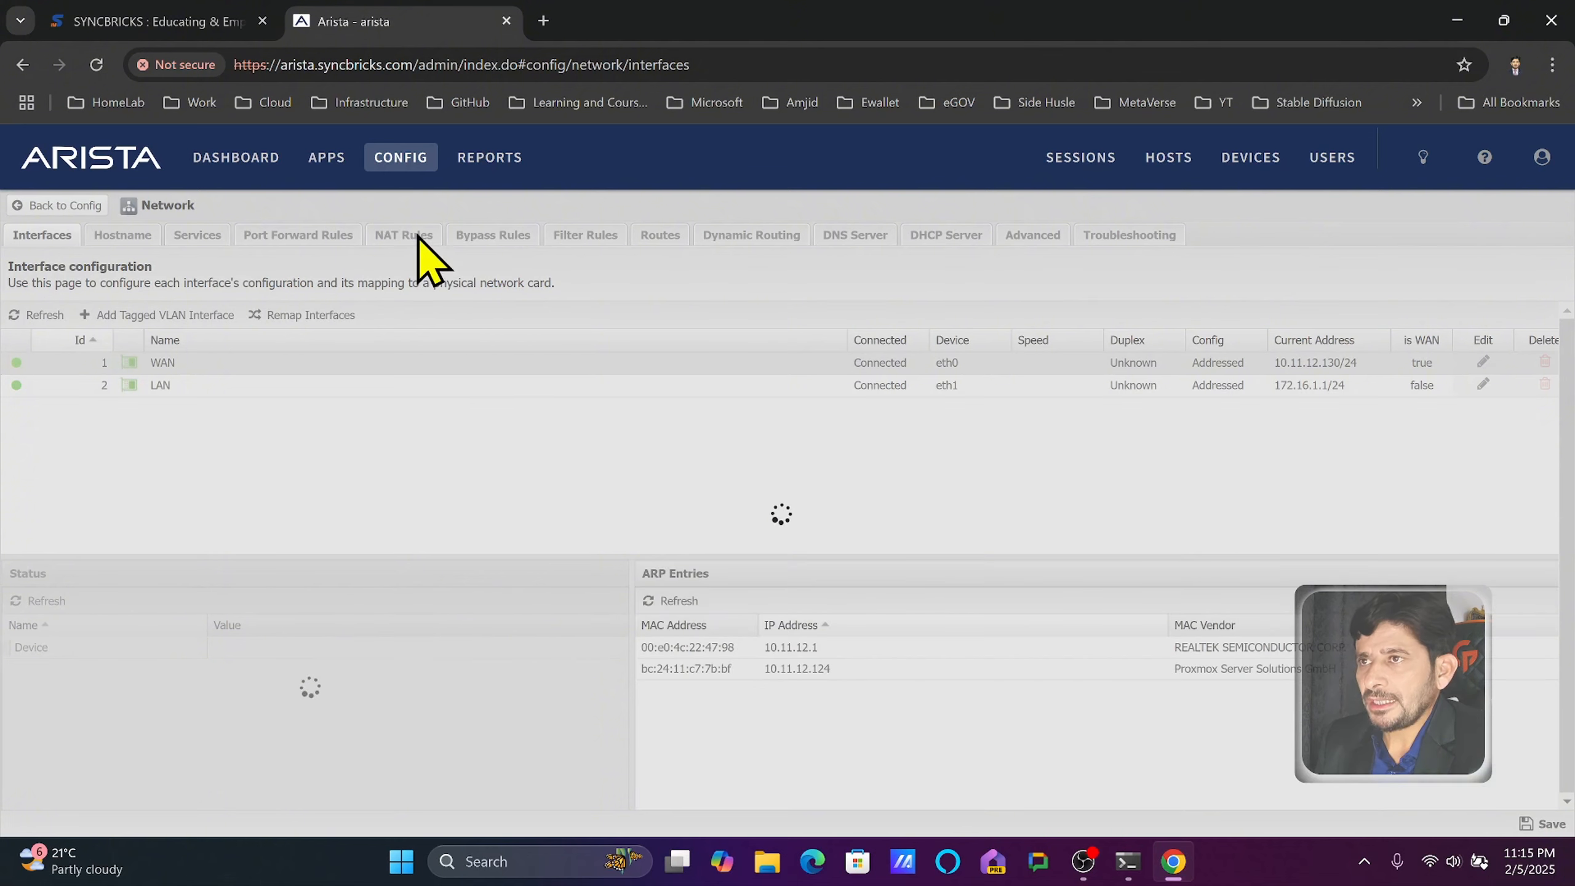
- Set the source address range of the Captive Portal's "New users on my network" capture rule to 172.16.1.100-172.16.1.254
left_click(328, 157)
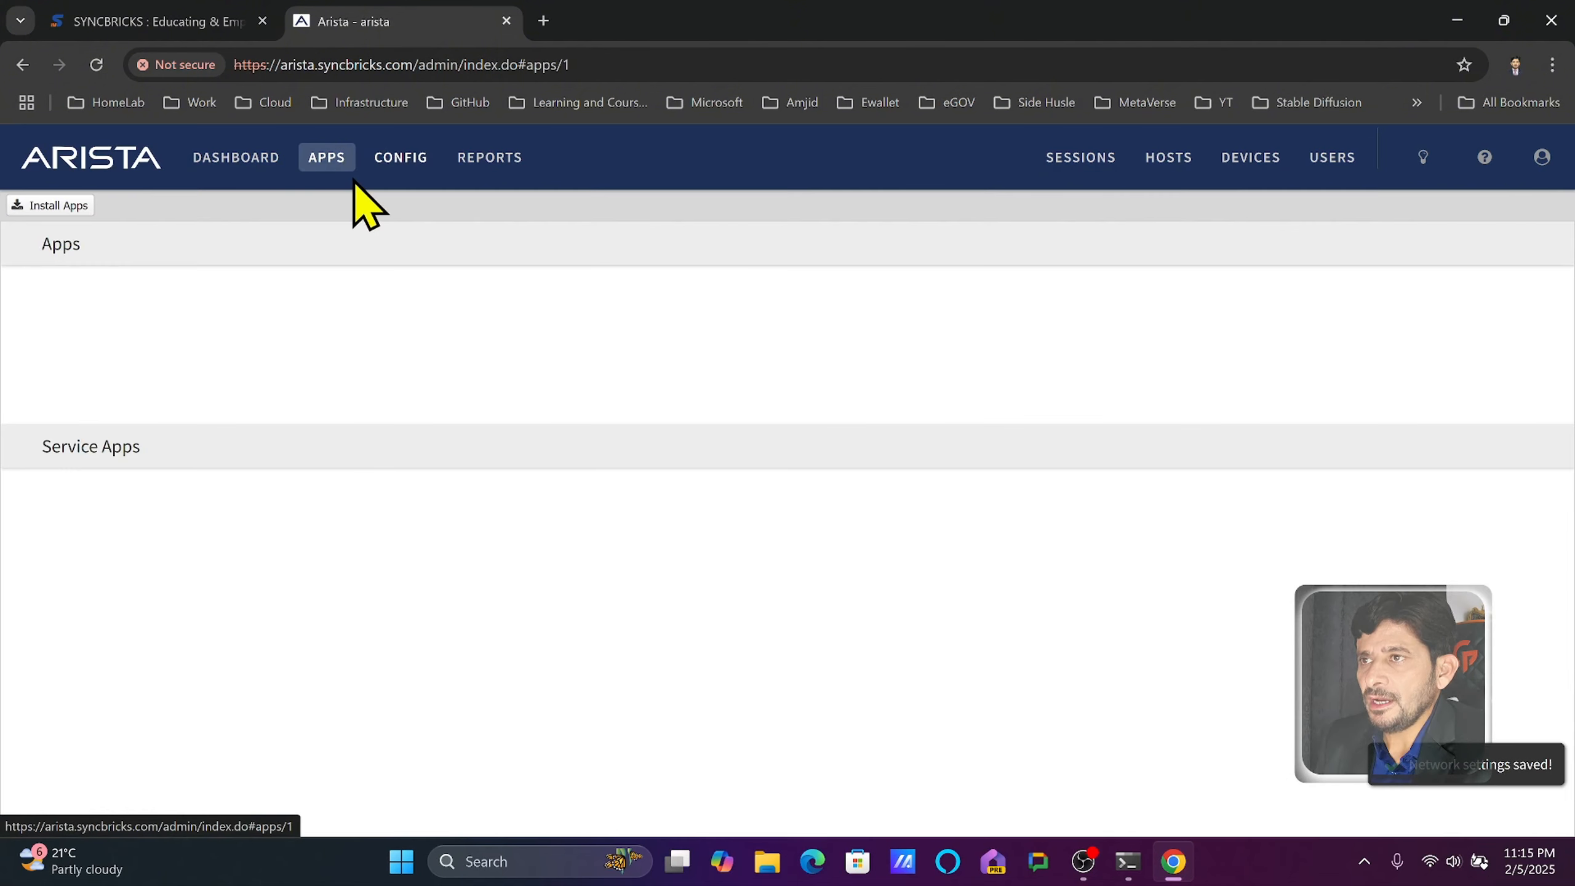
left_click(543, 349)
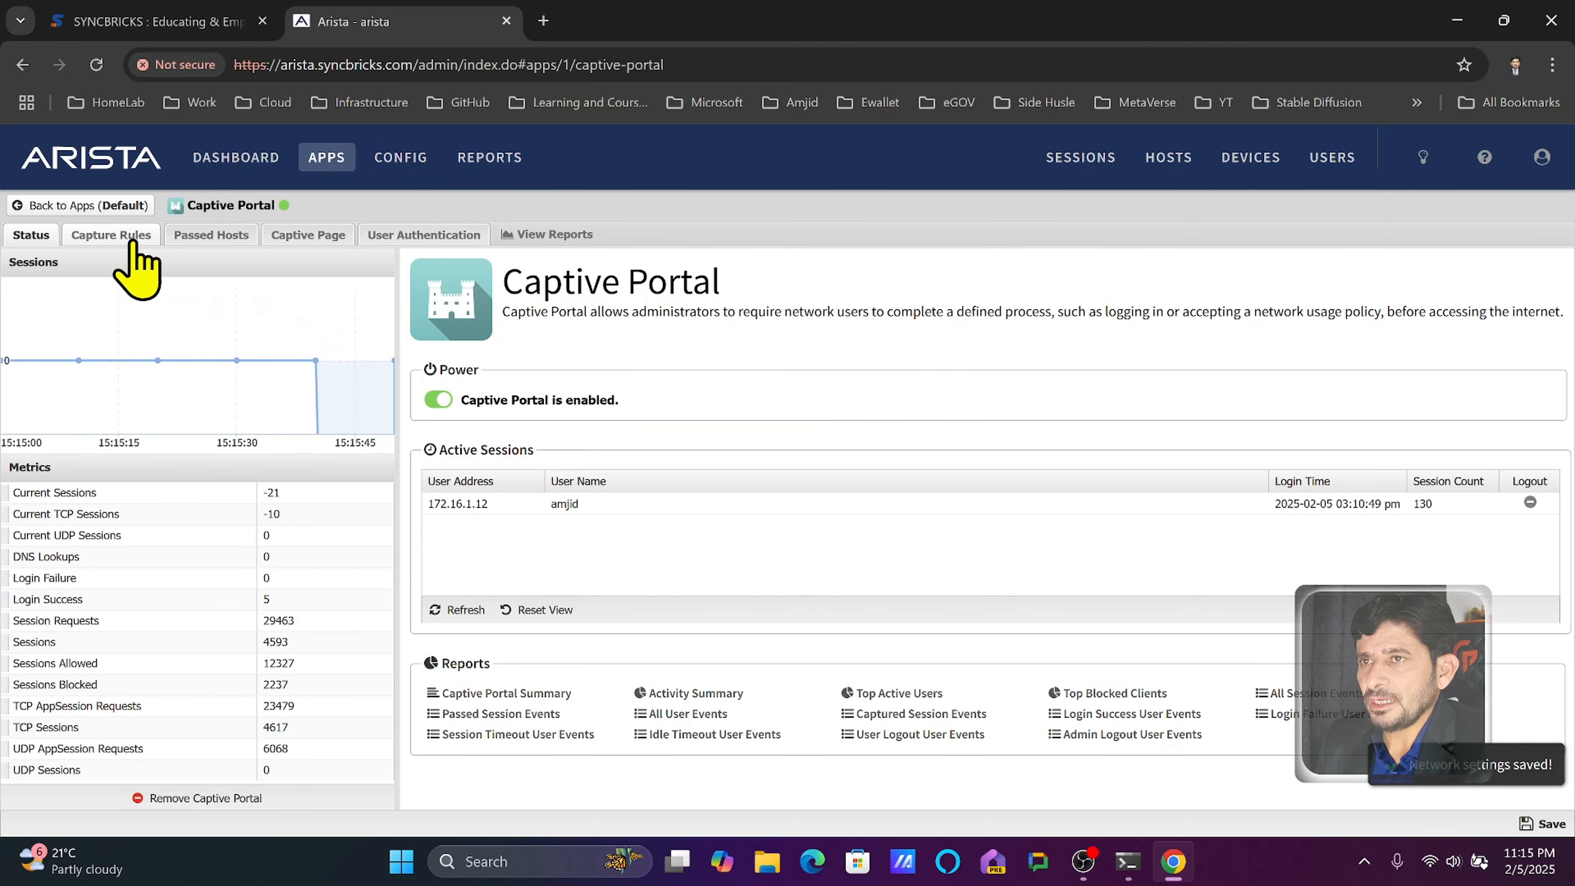
left_click(144, 239)
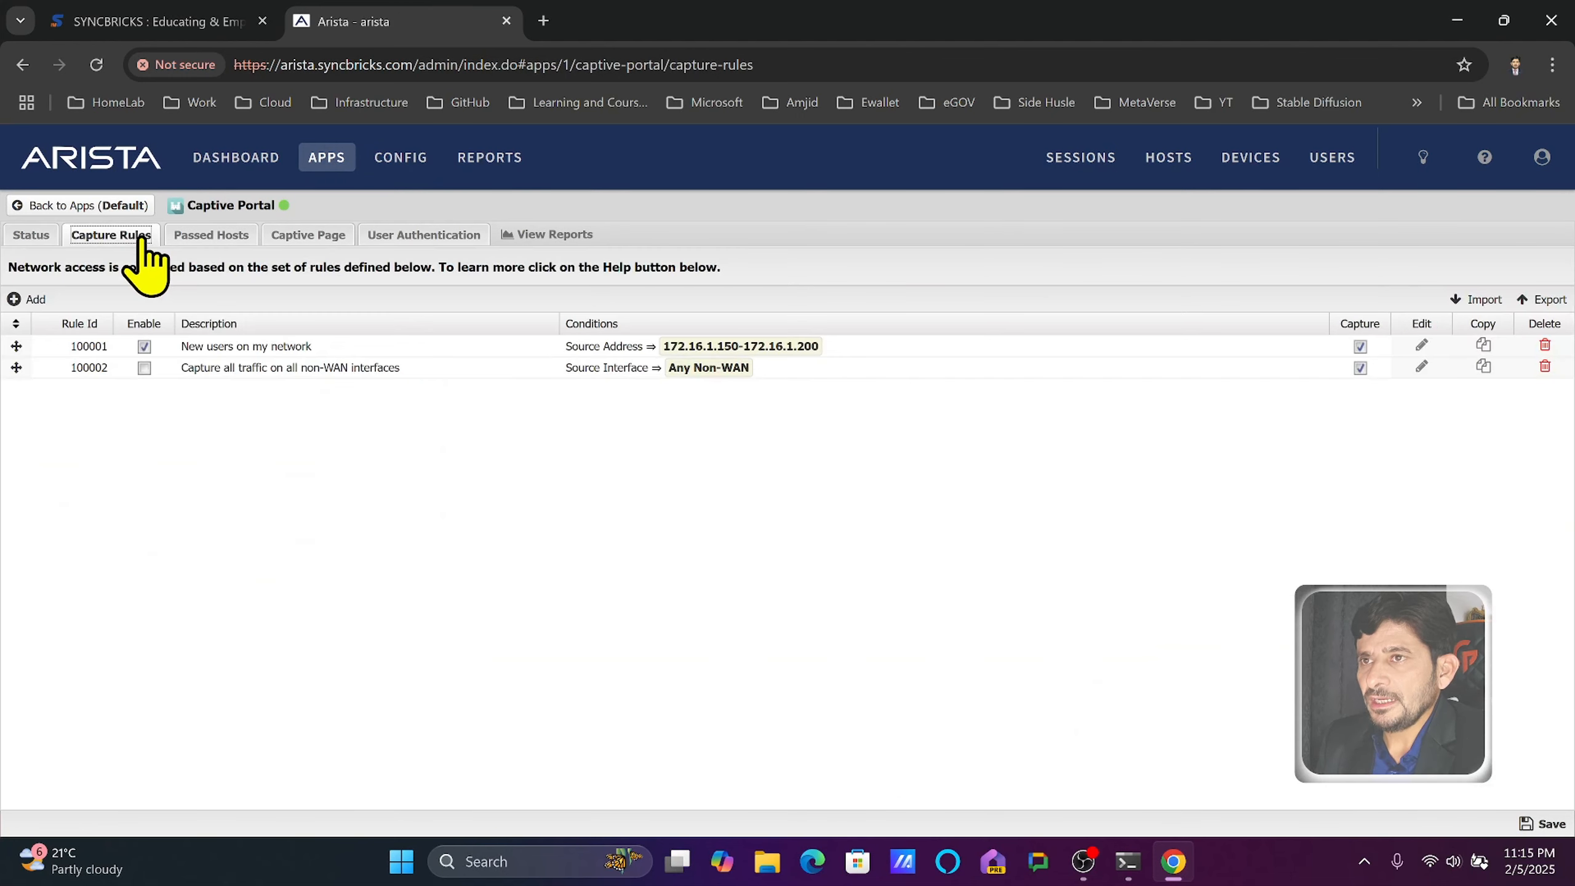
left_click(1422, 345)
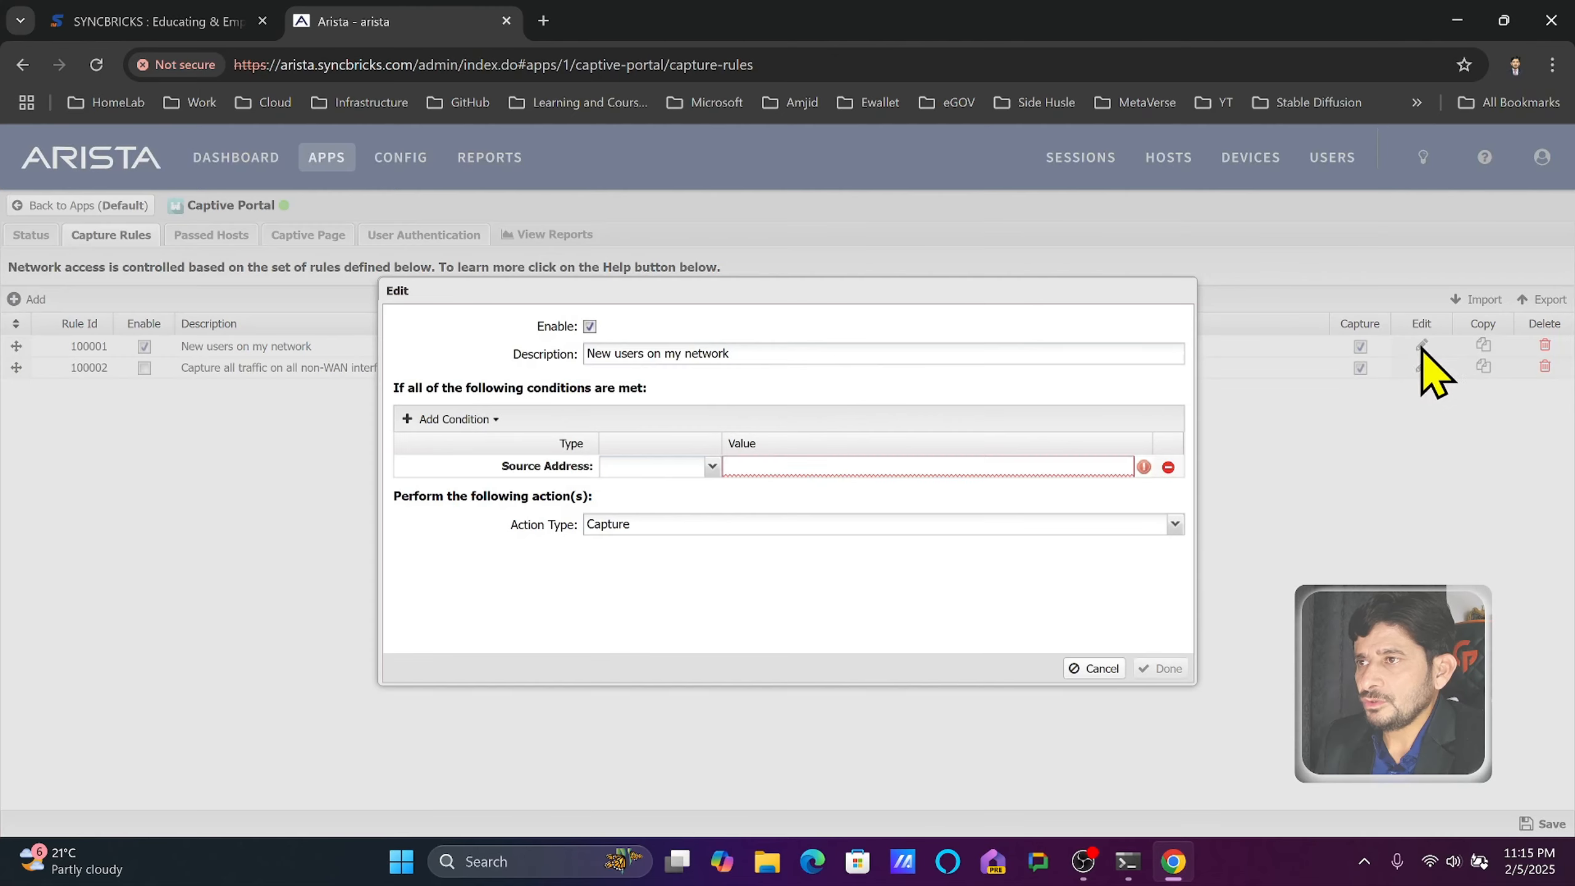
left_click(781, 466)
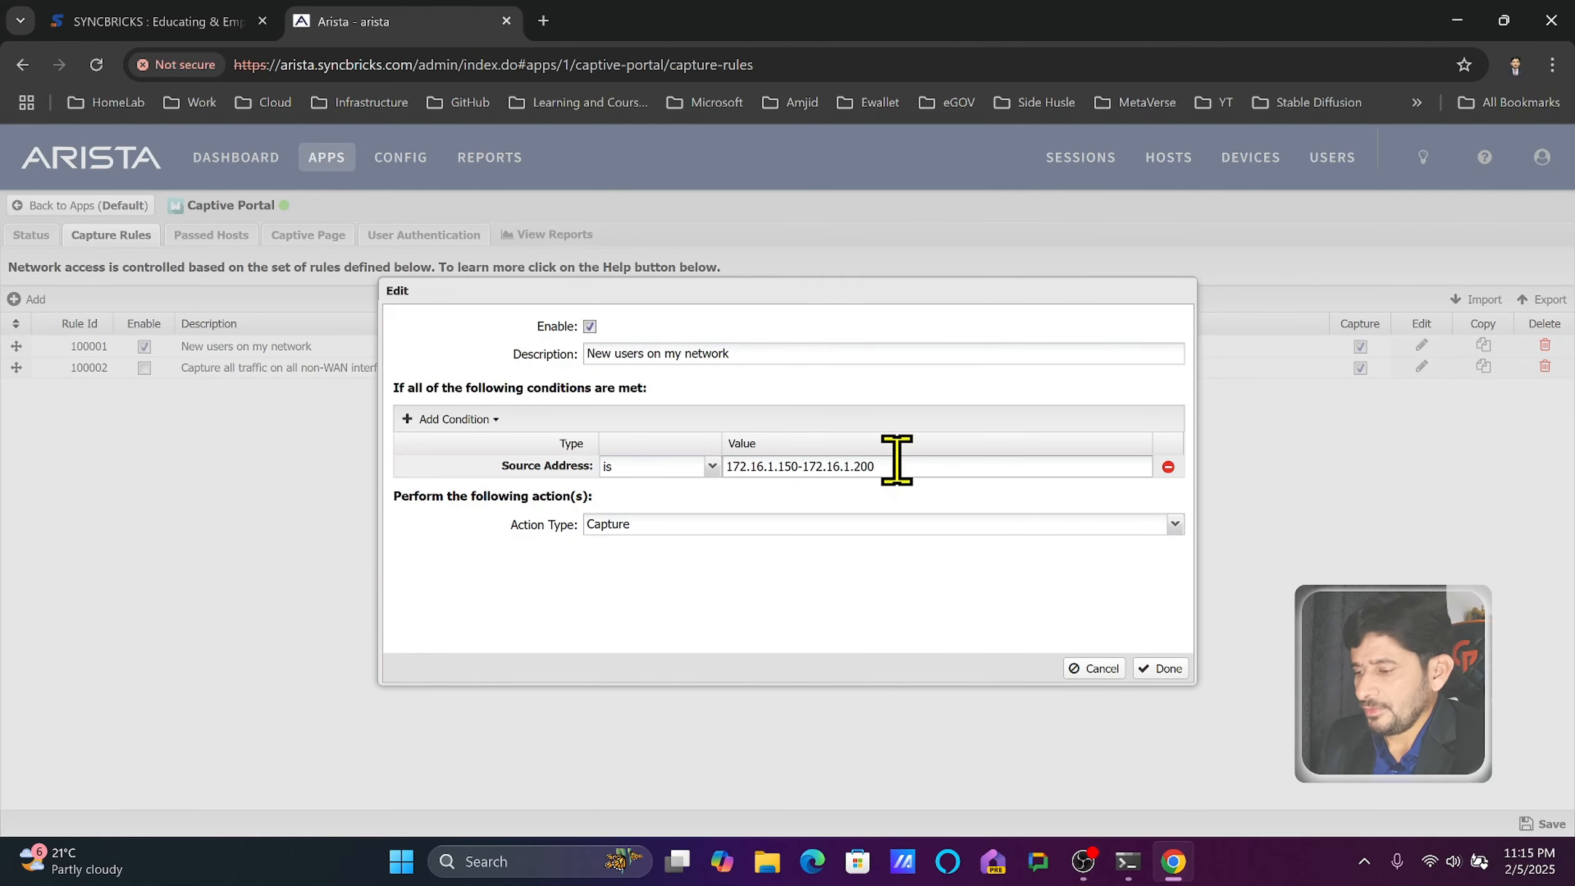
key("BackSpace")
key("BackSpace")
type("54")
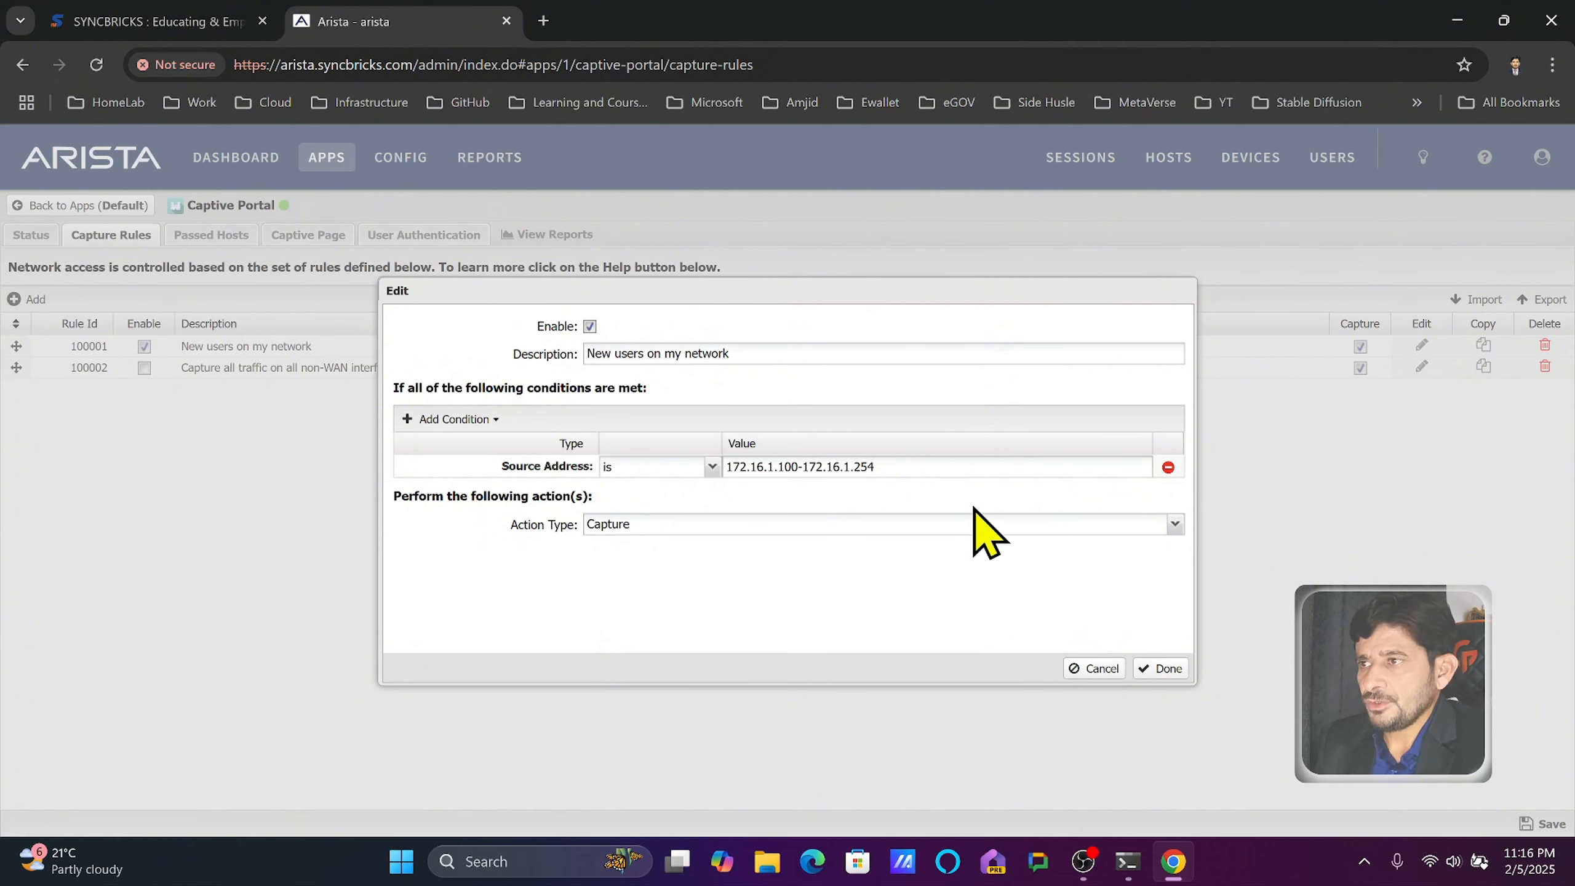
left_click(1157, 671)
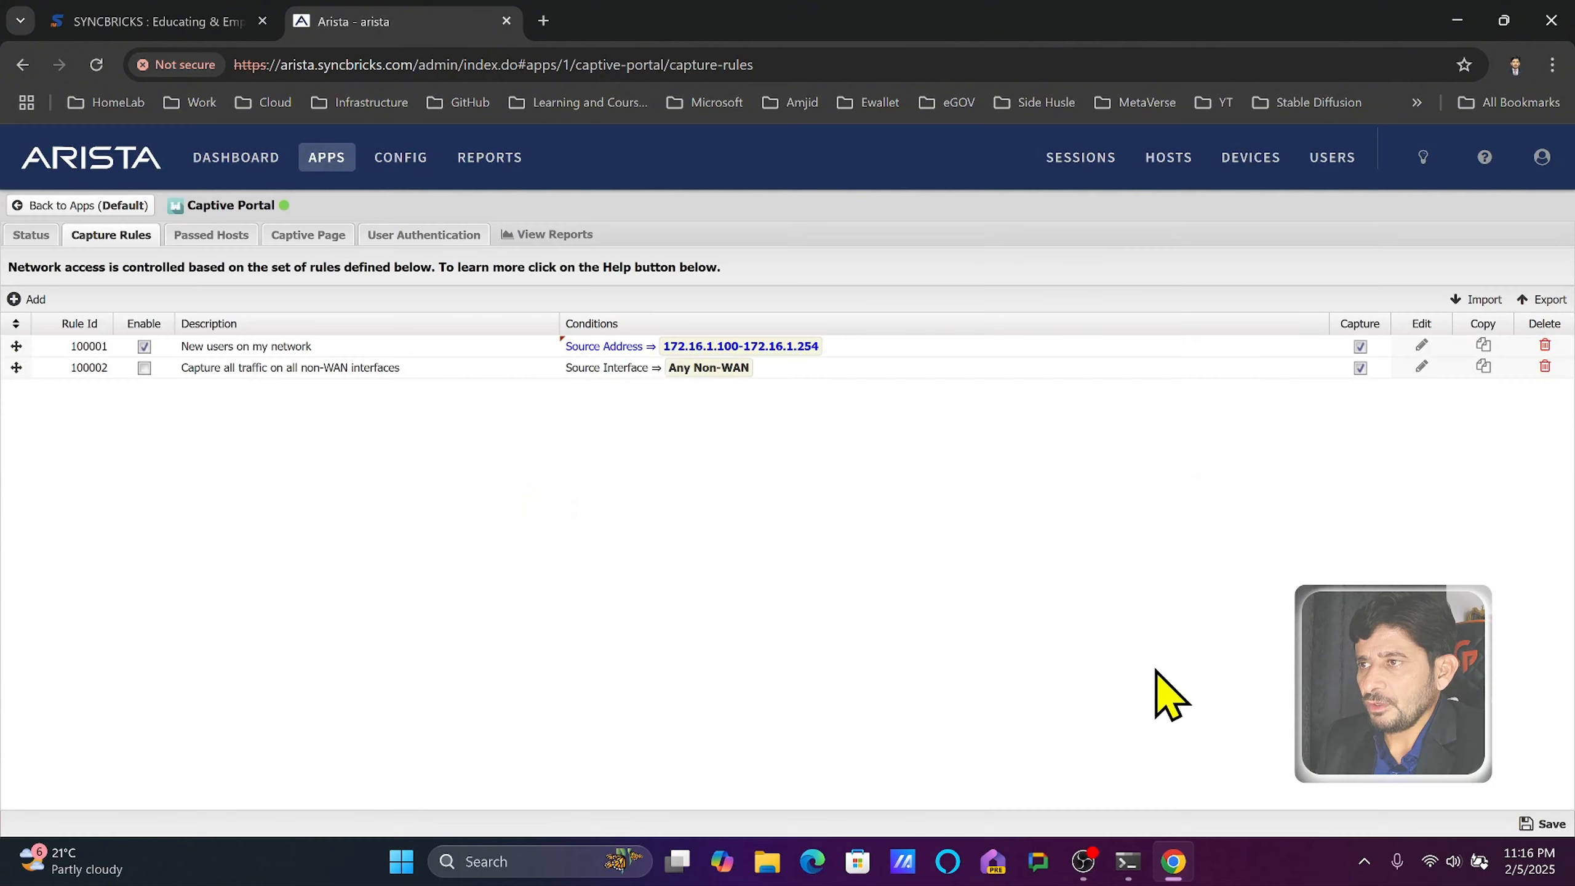
- Save the Captive Portal's capture rules, and preview the captive portal page and close the preview
left_click(1543, 824)
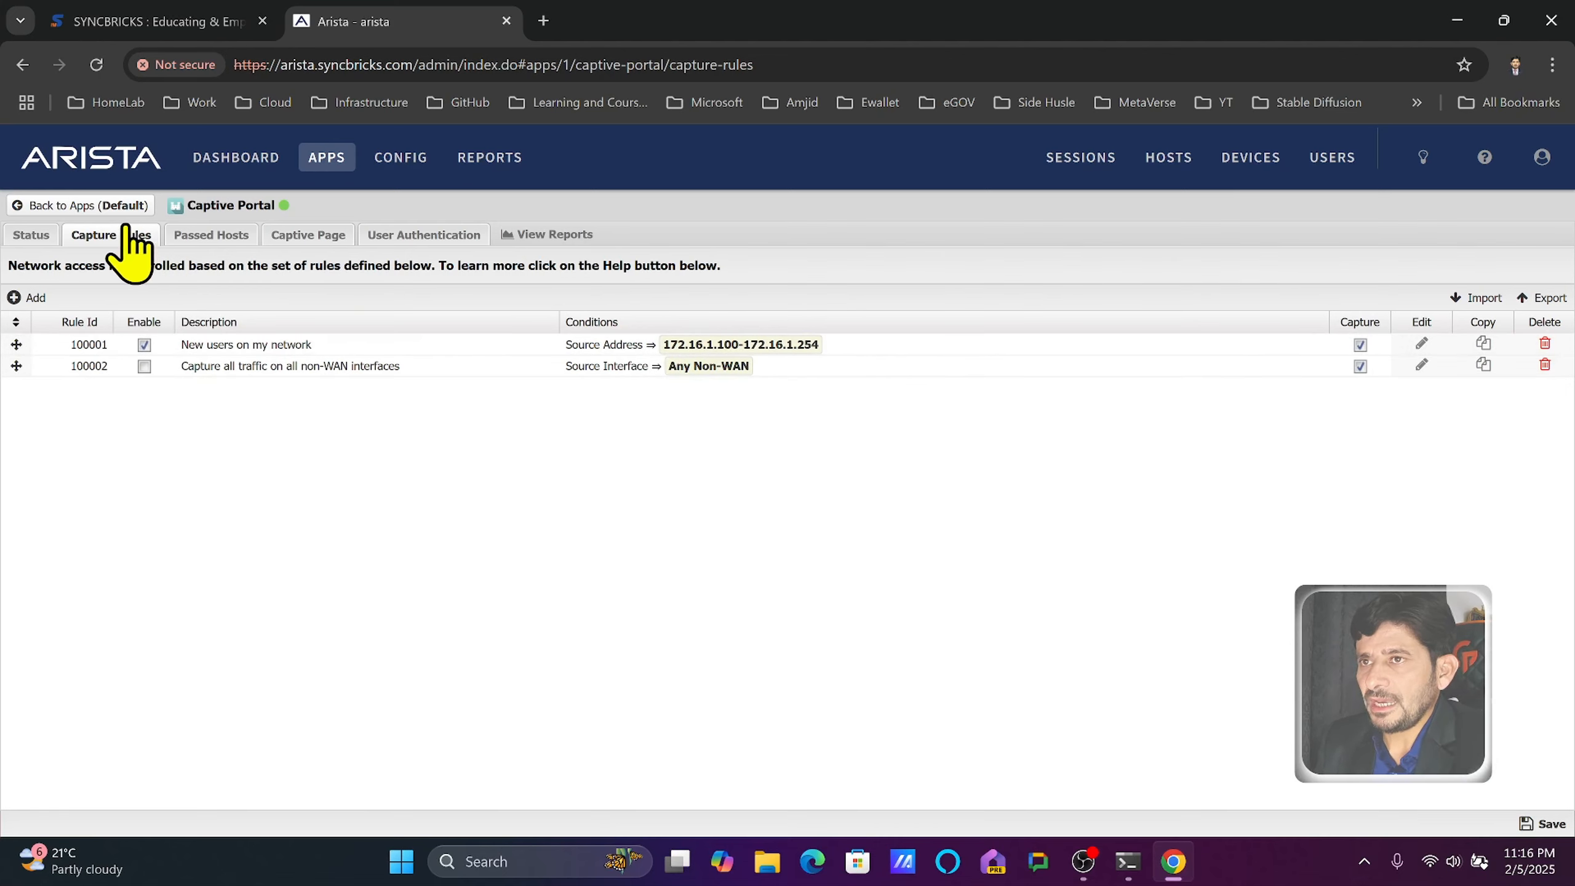
left_click(308, 235)
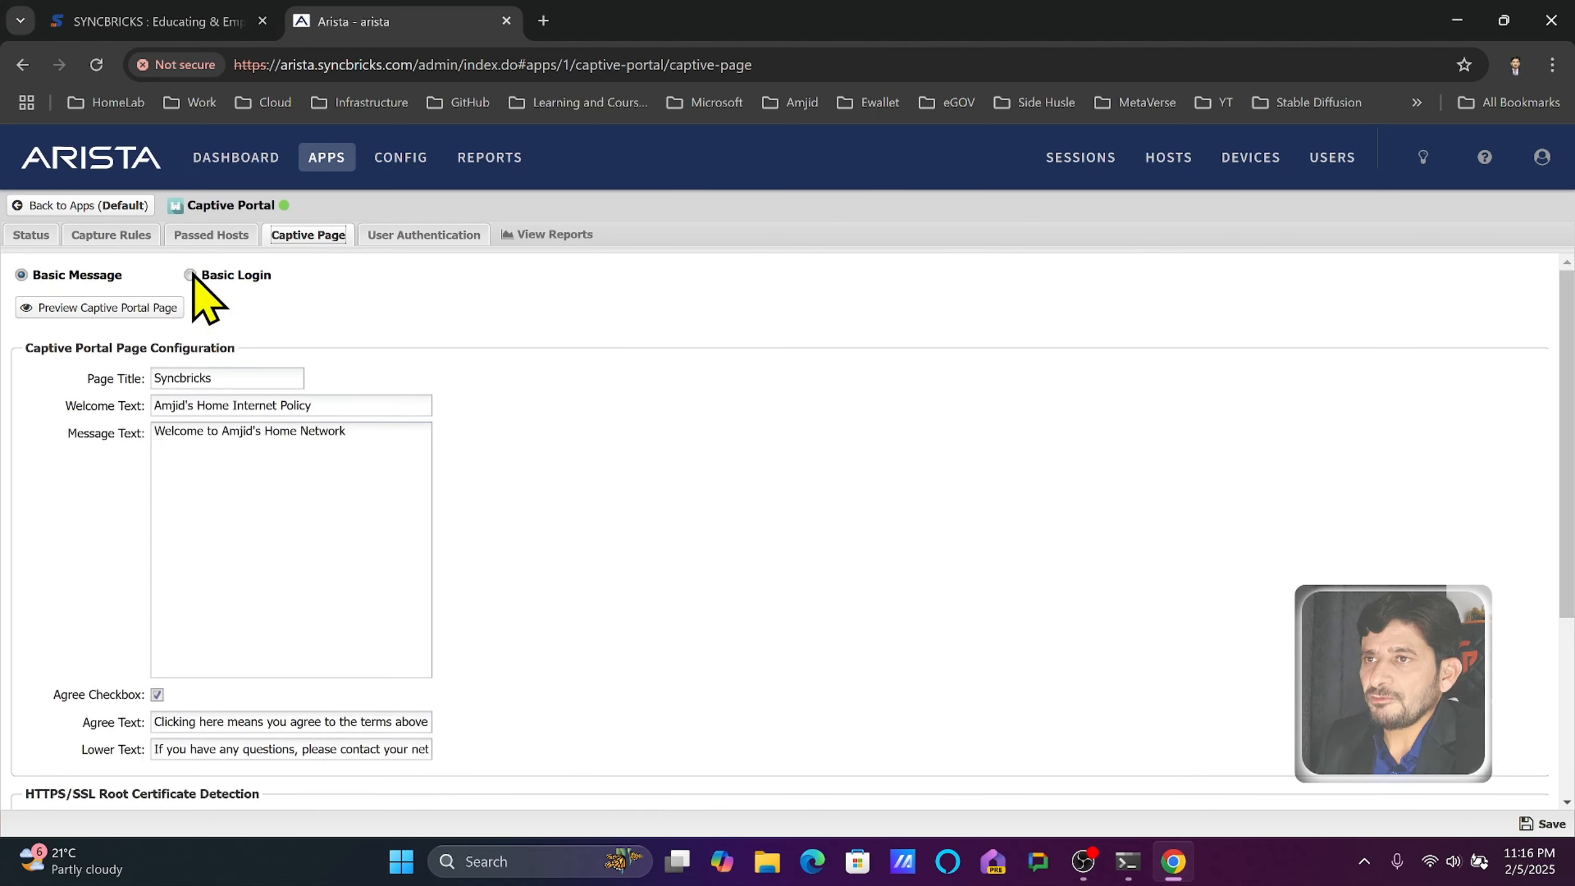
left_click(151, 309)
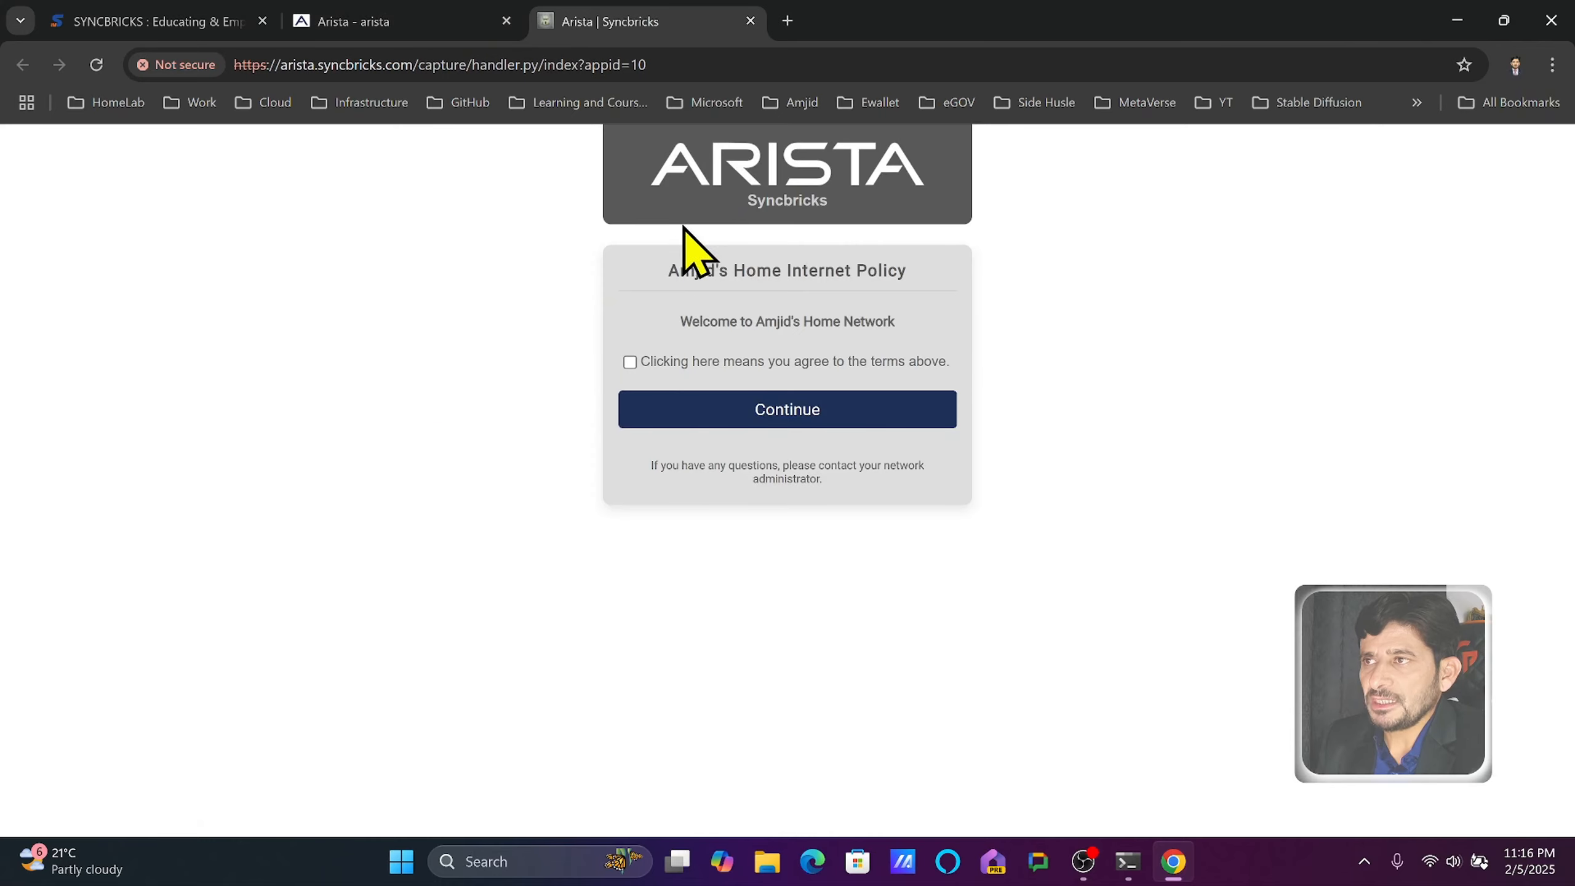
left_click(751, 21)
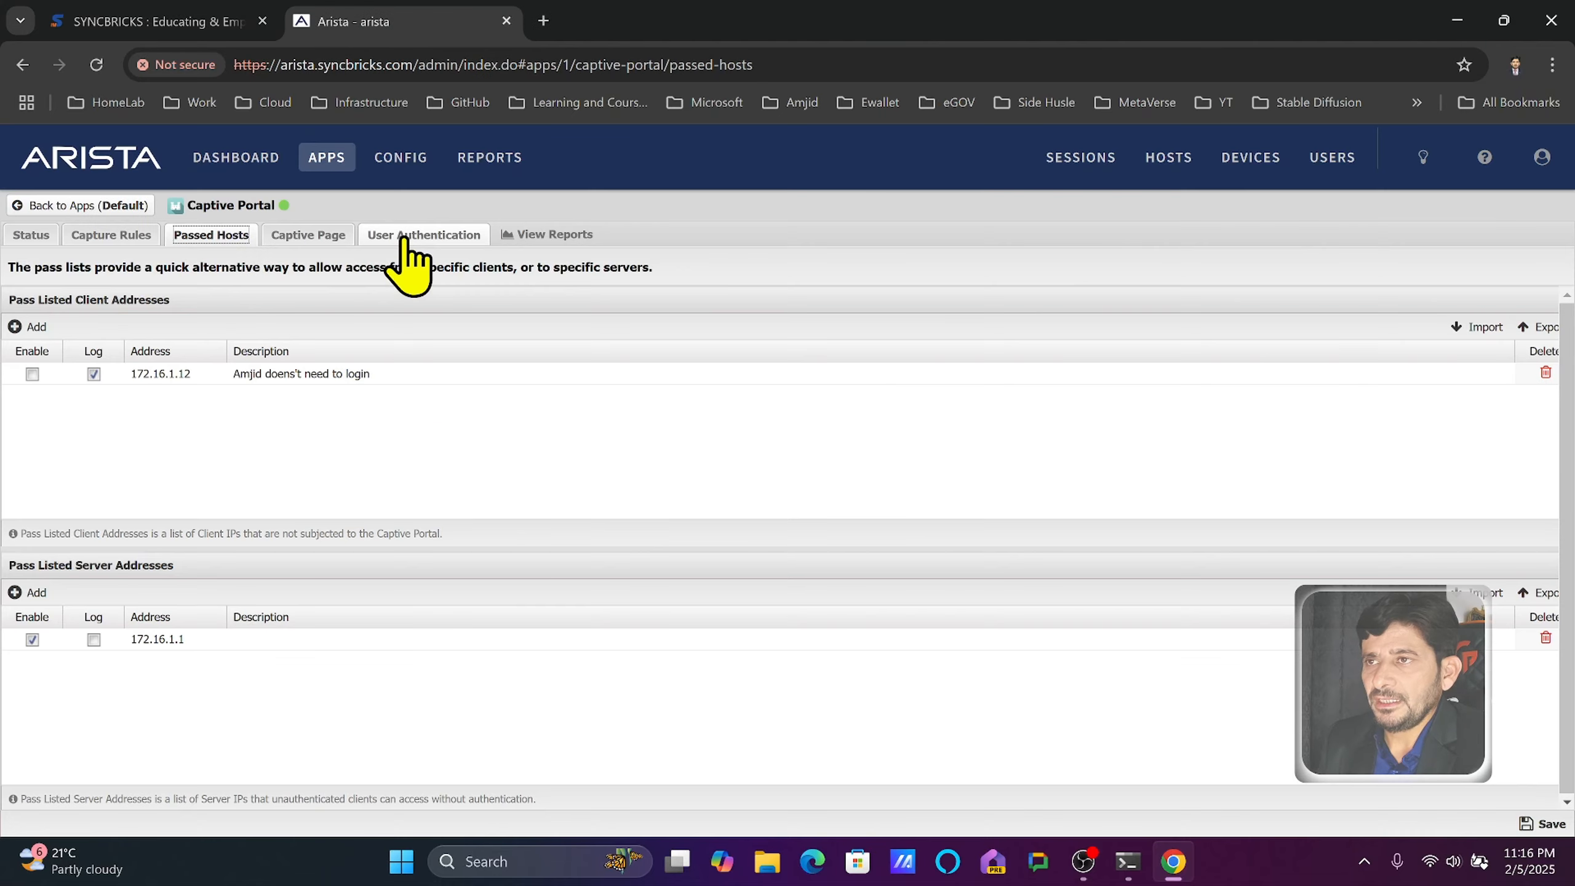
- Try Google Account and Microsoft Account as the Captive Portal's authentication method, finally set it to None, and save
left_click(403, 242)
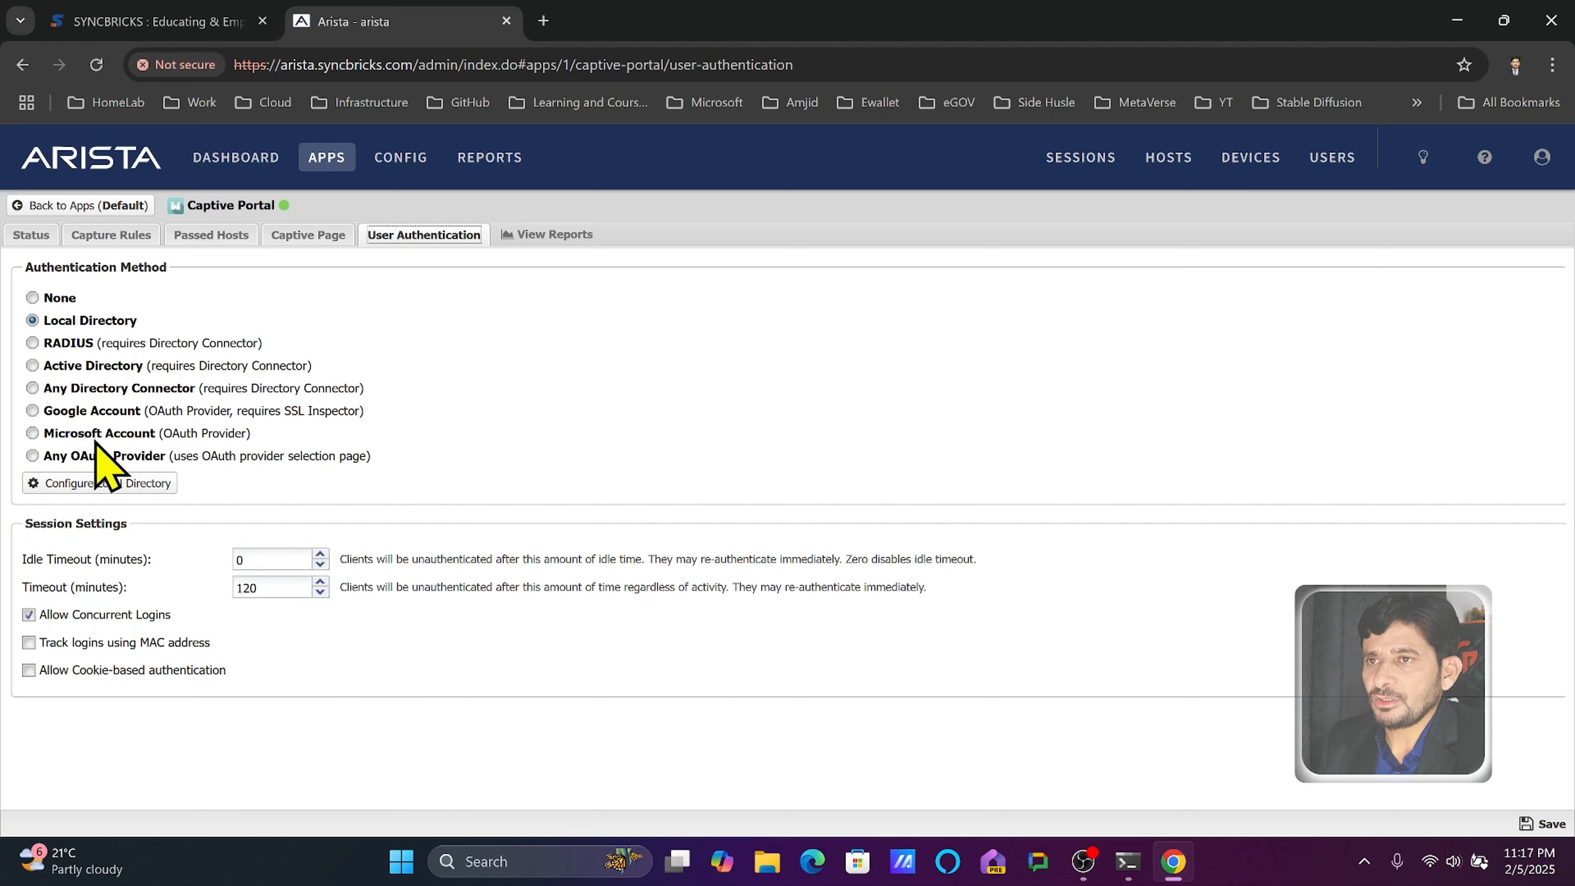
left_click_drag(29, 405, 491, 450)
left_click(112, 414)
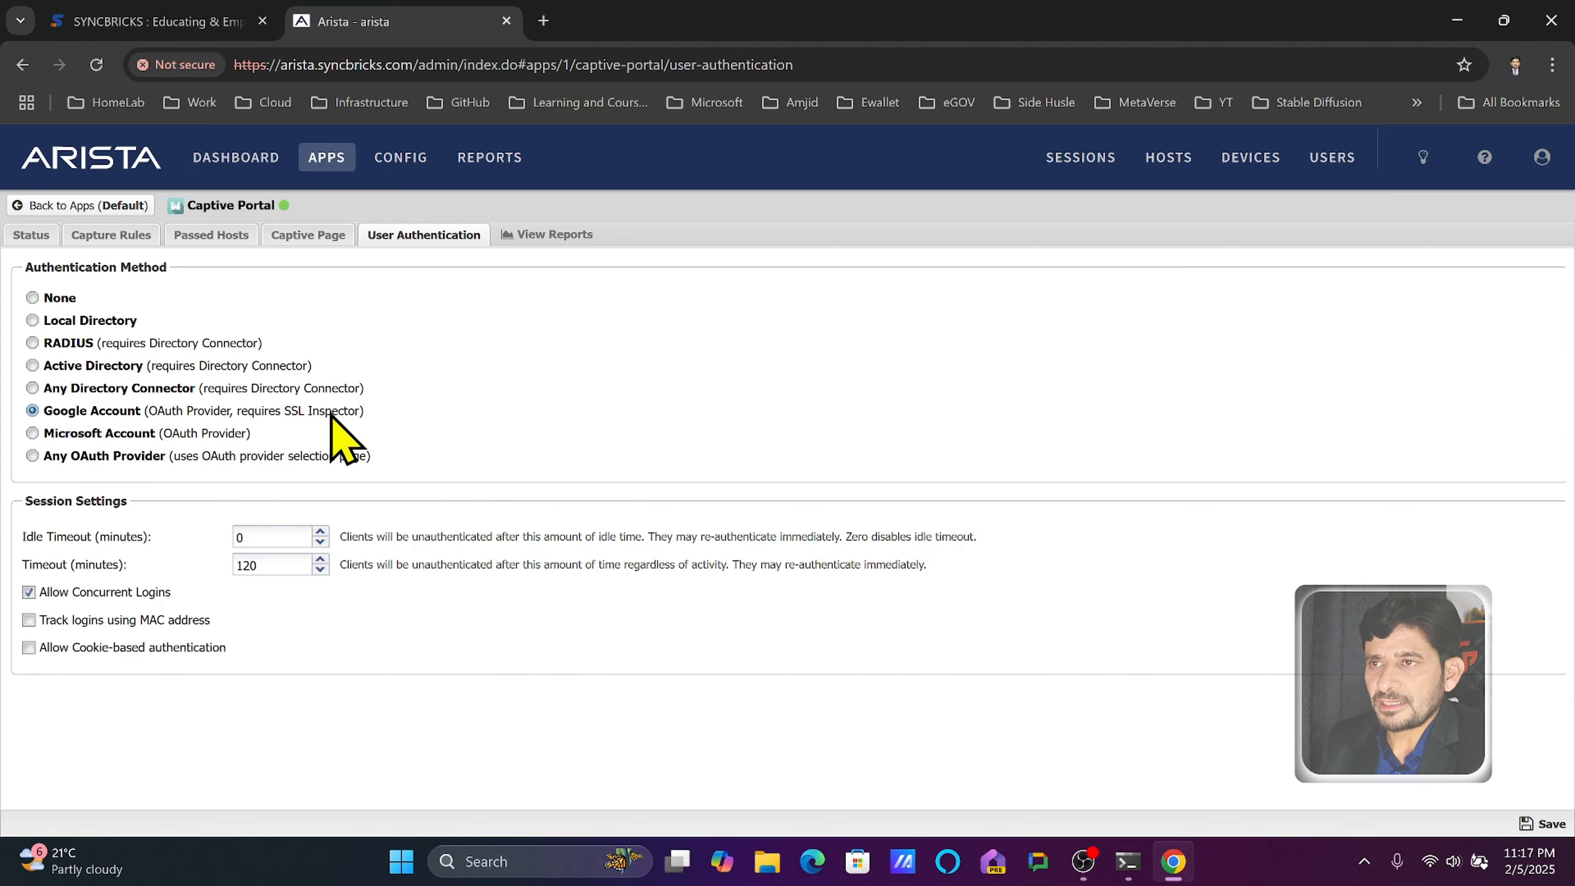
left_click(90, 434)
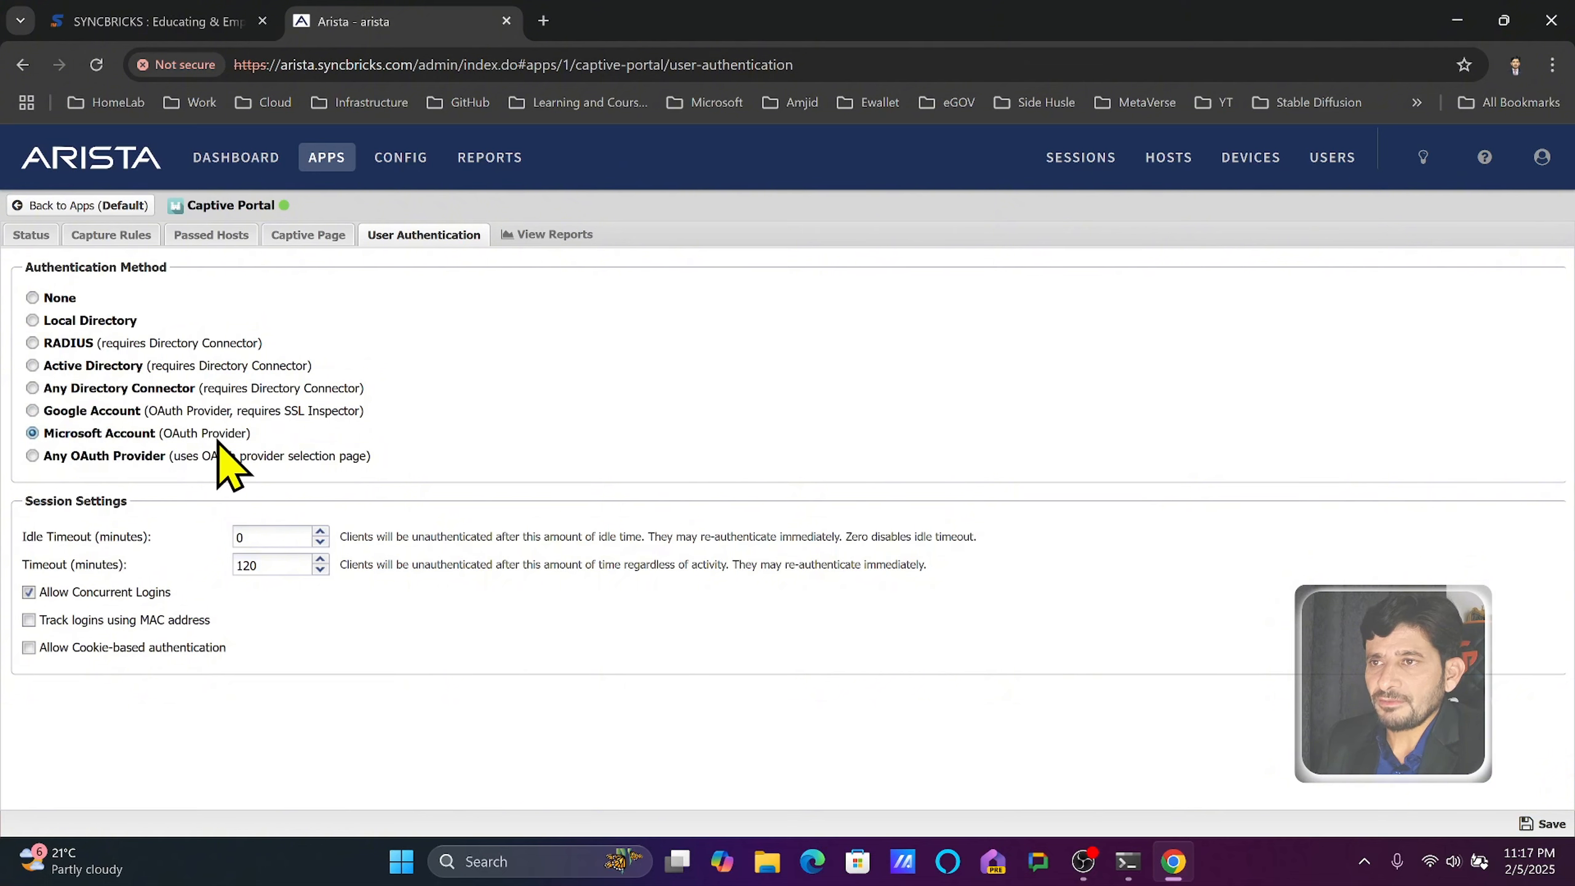
left_click(96, 391)
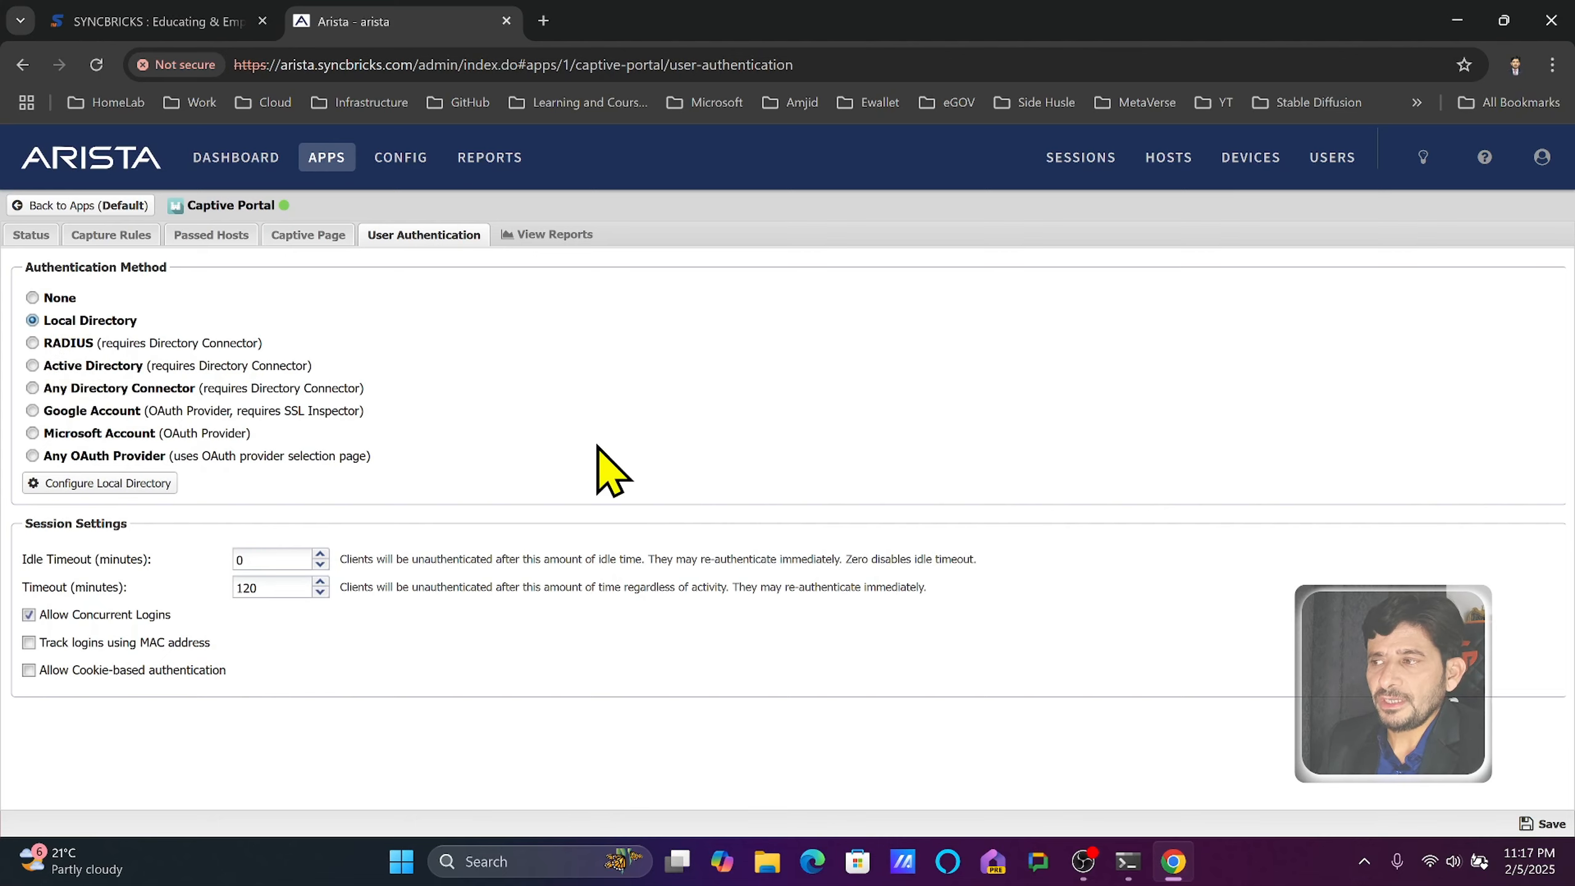
left_click(1532, 824)
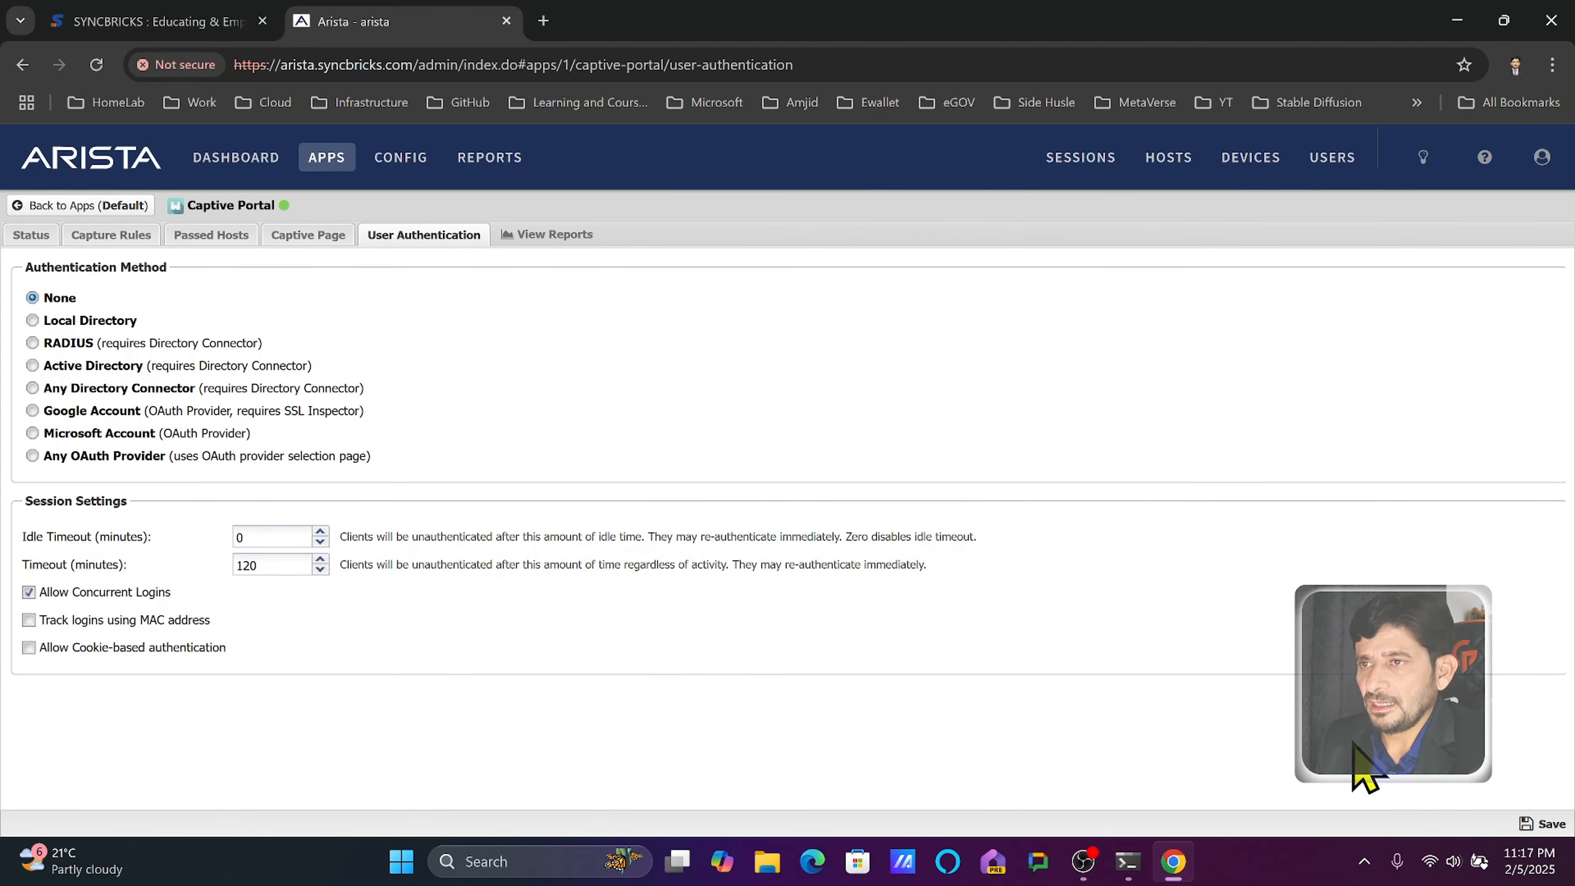
left_click(1548, 824)
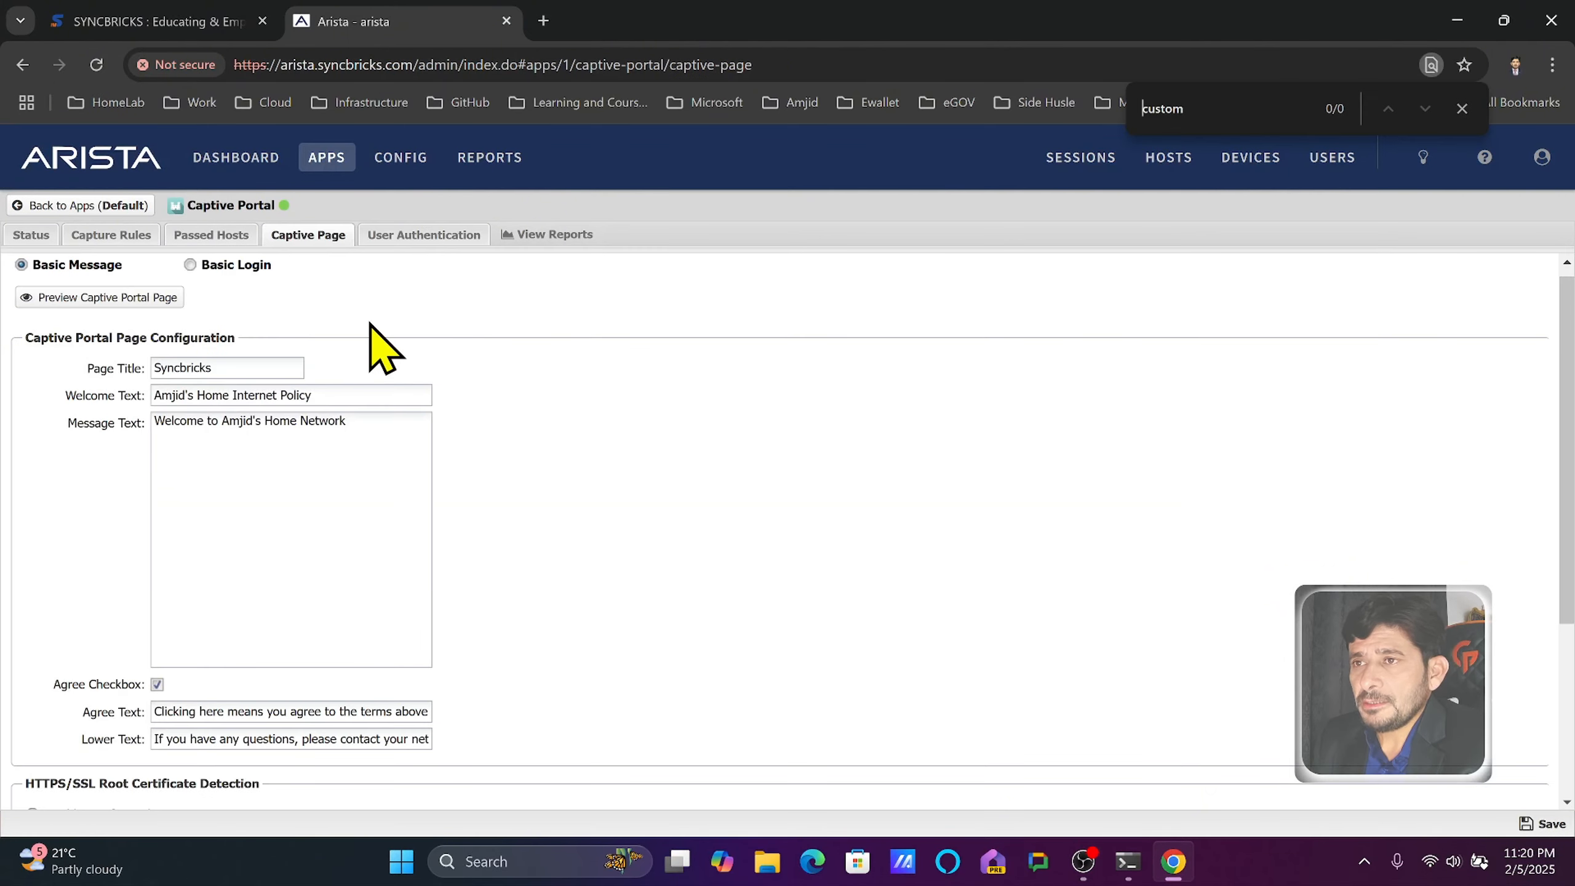
- Review the captive page's text, root certificate detection and session redirect settings, and return to the Default policy's apps
scroll(273, 465, "down", 3)
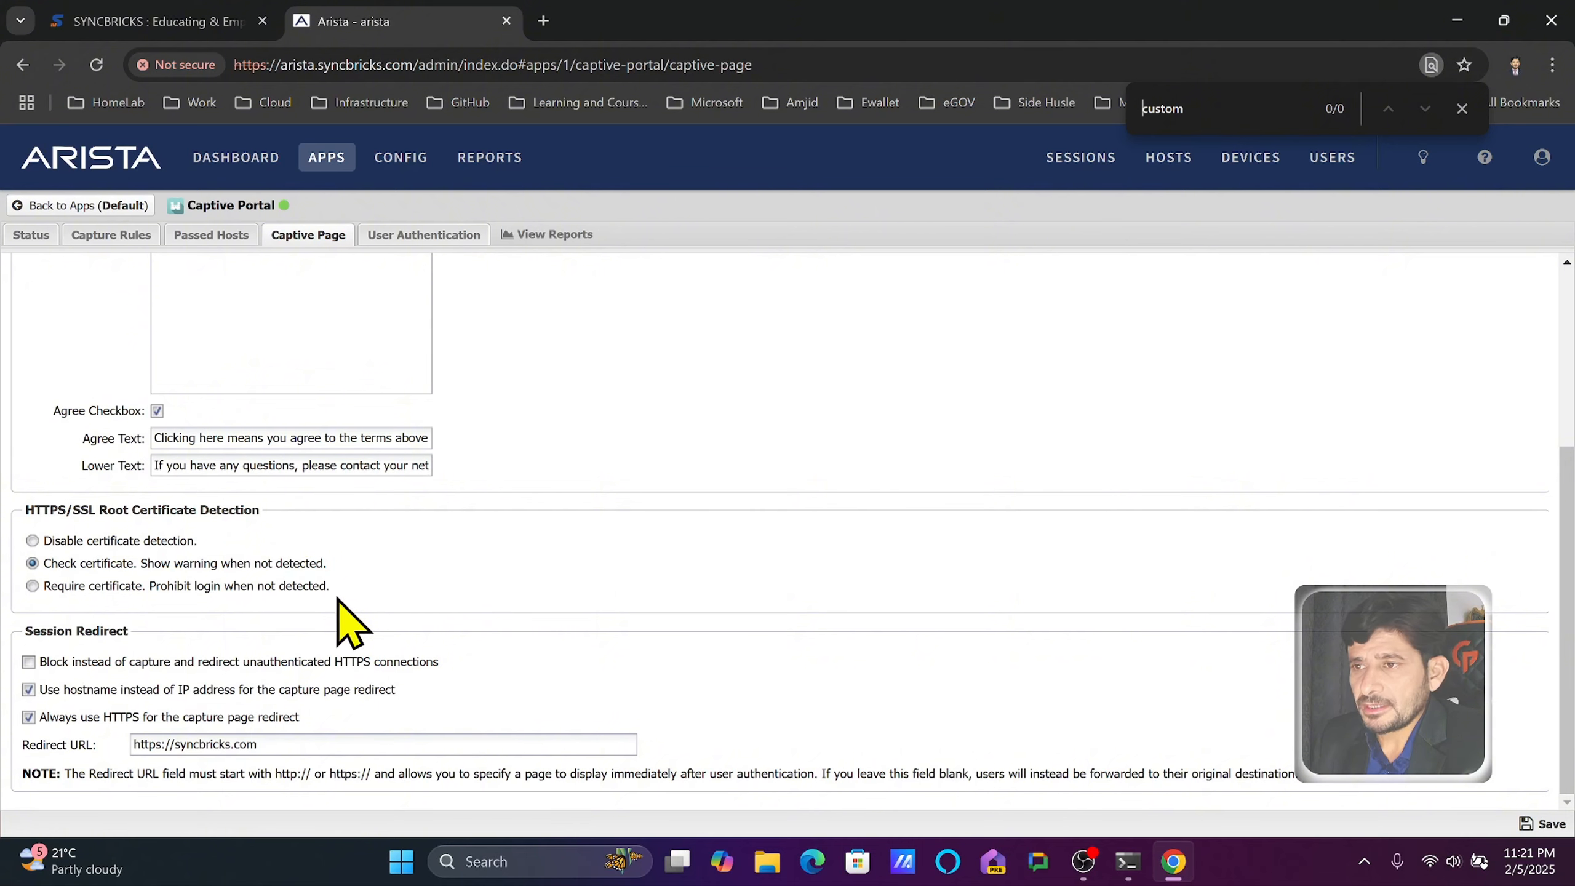
scroll(471, 546, "up", 3)
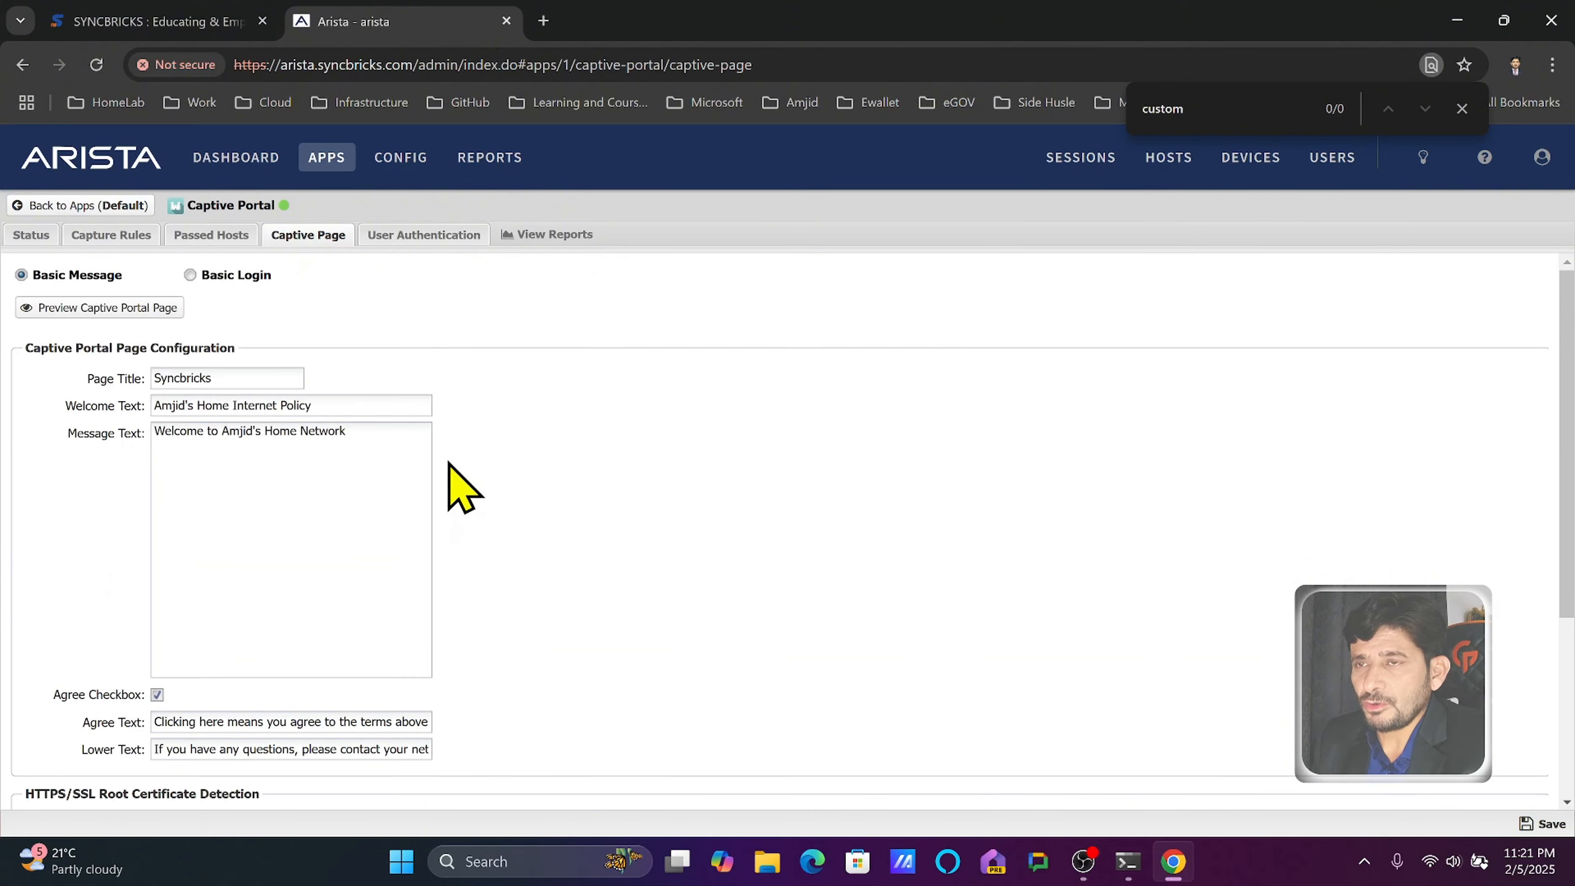
scroll(453, 484, "down", 3)
scroll(483, 459, "up", 3)
scroll(497, 436, "up", 1)
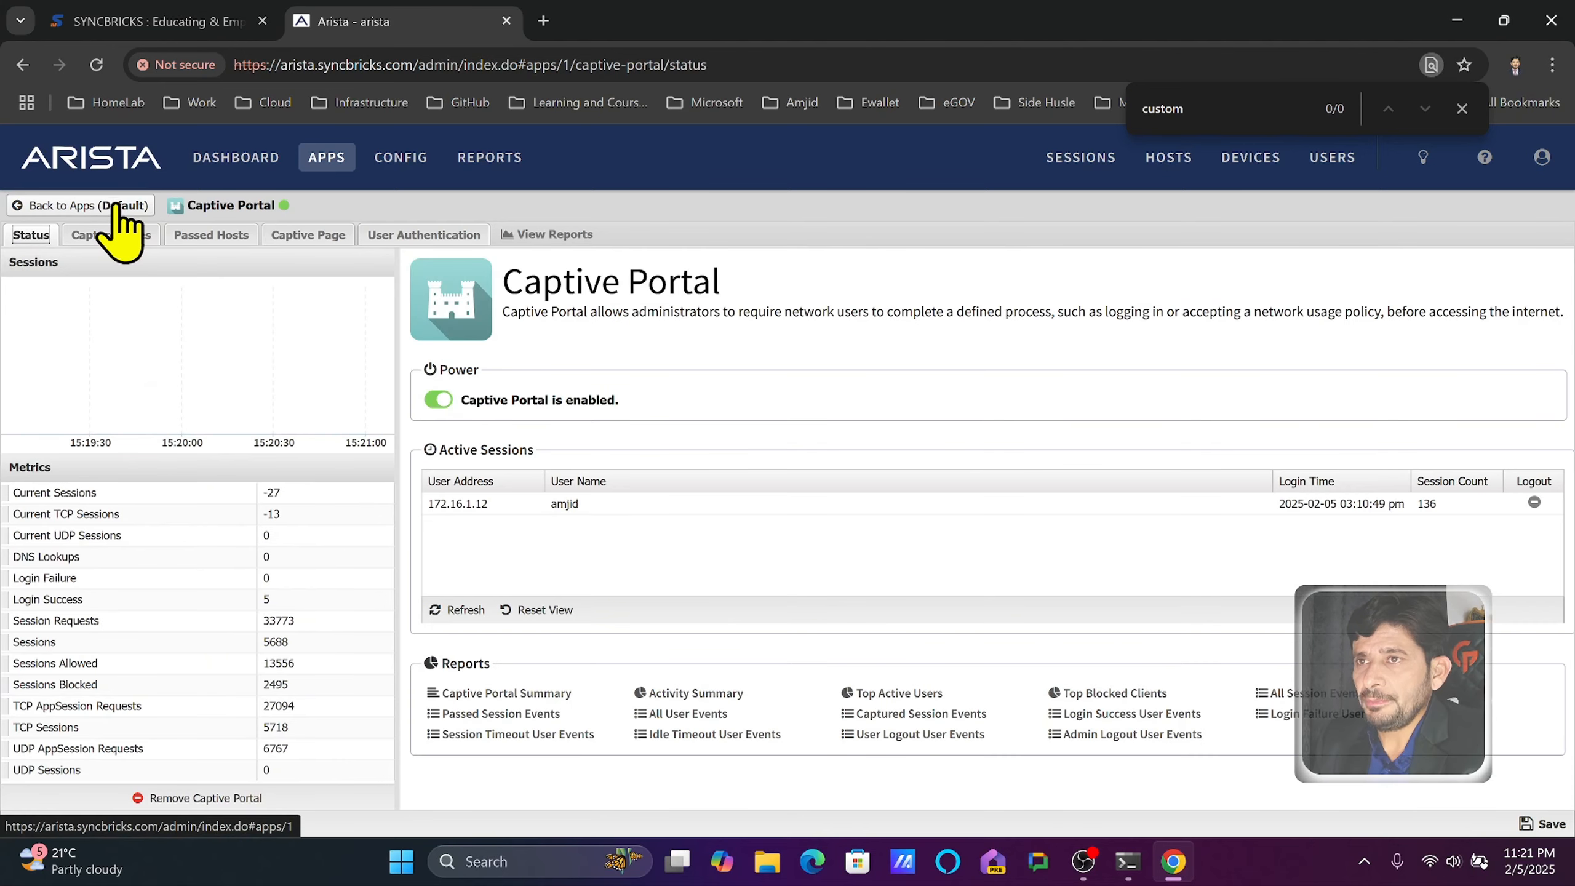
left_click(115, 206)
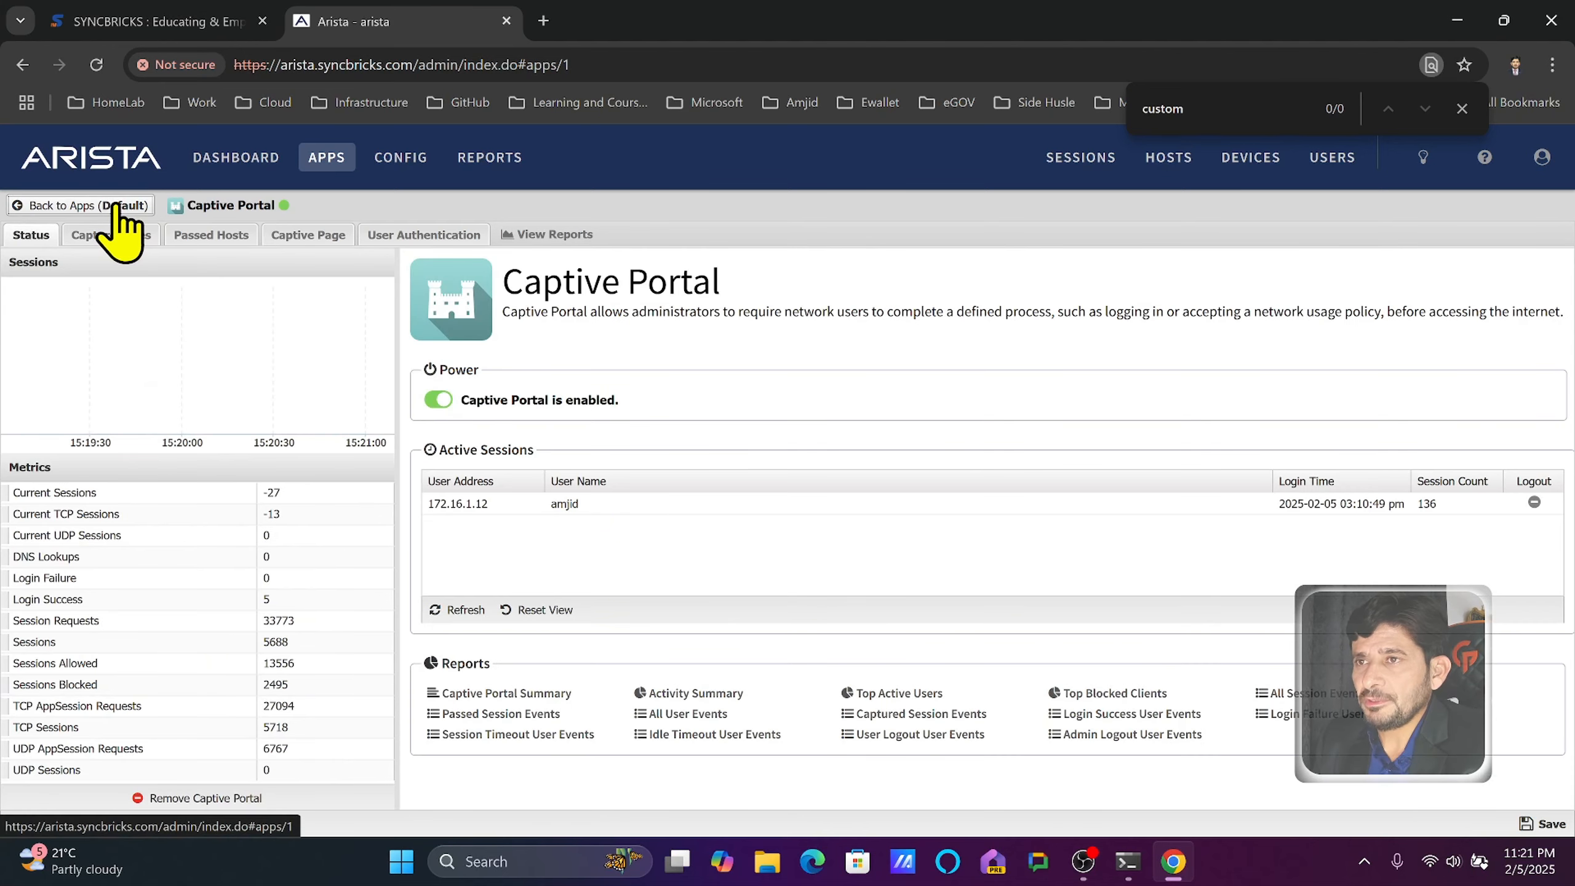